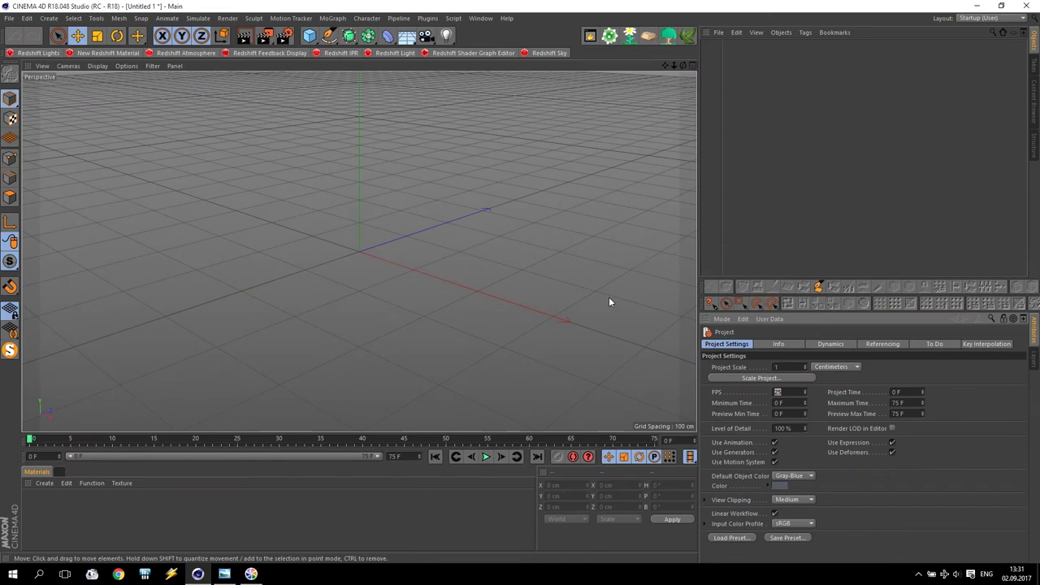
Set the renderer to Redshift in the render settings and show the Redshift basic properties
left_click(284, 36)
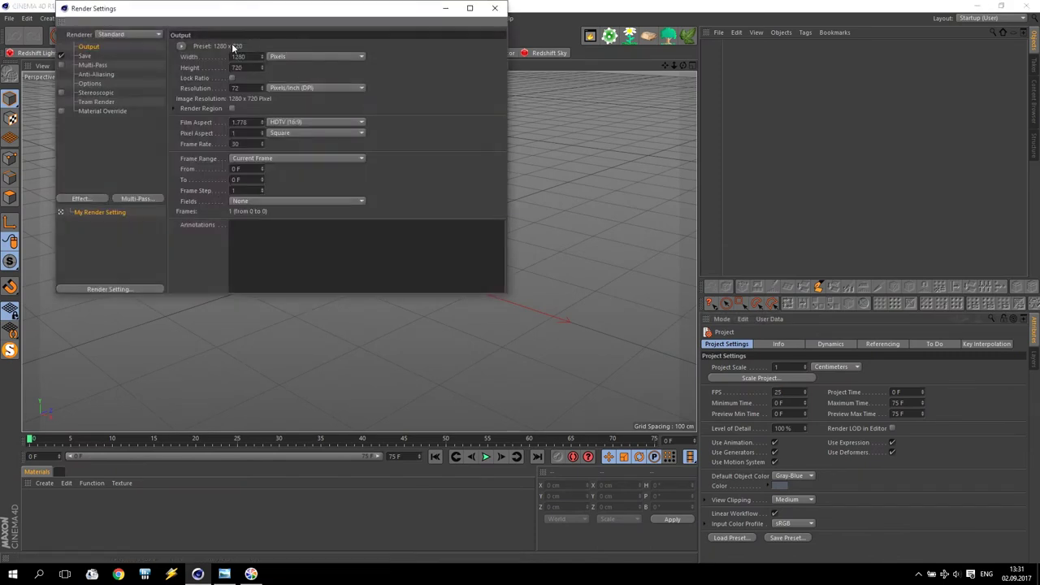
left_click(103, 35)
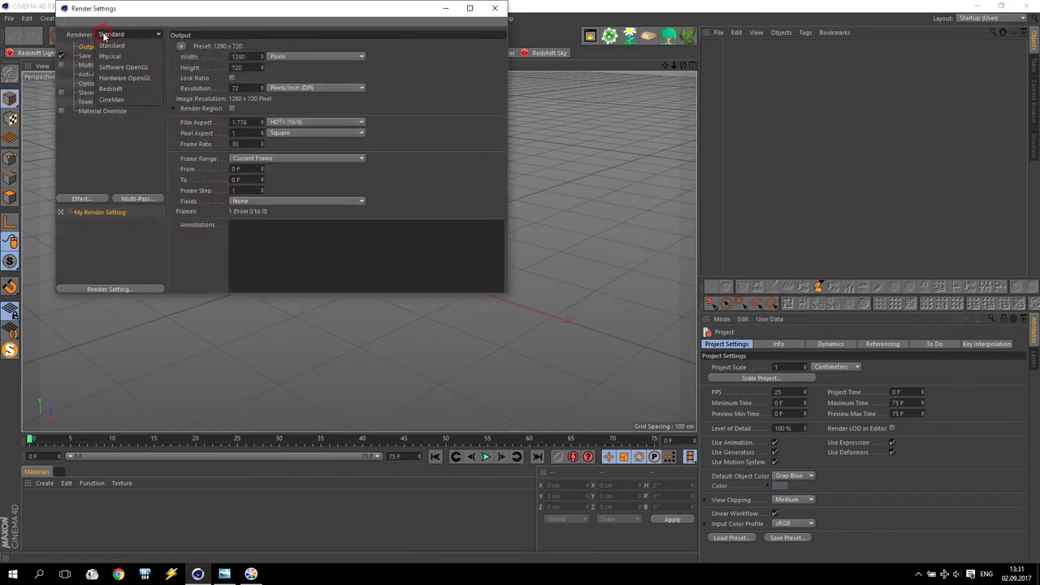
left_click(120, 89)
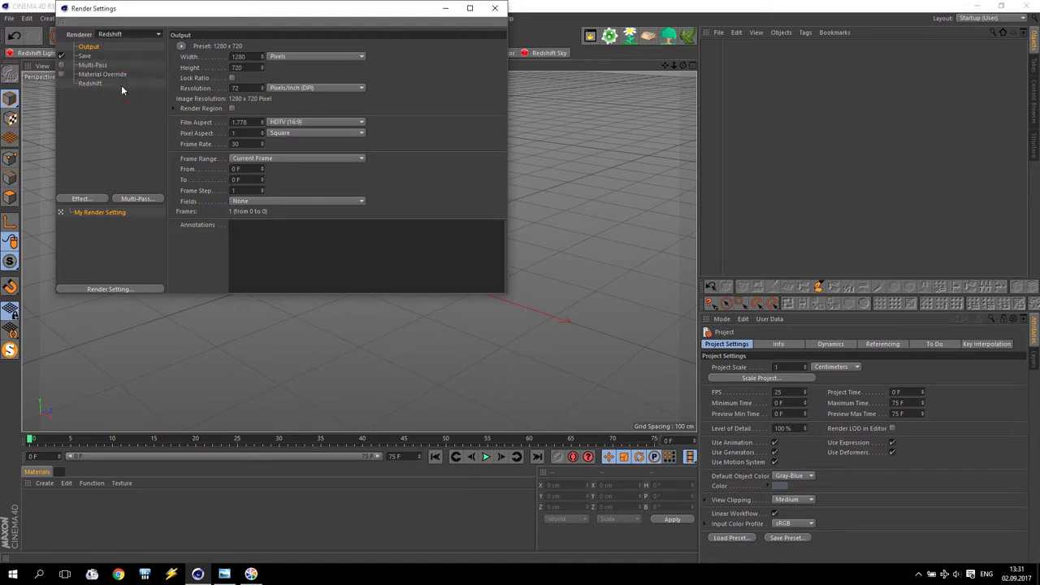
left_click(91, 84)
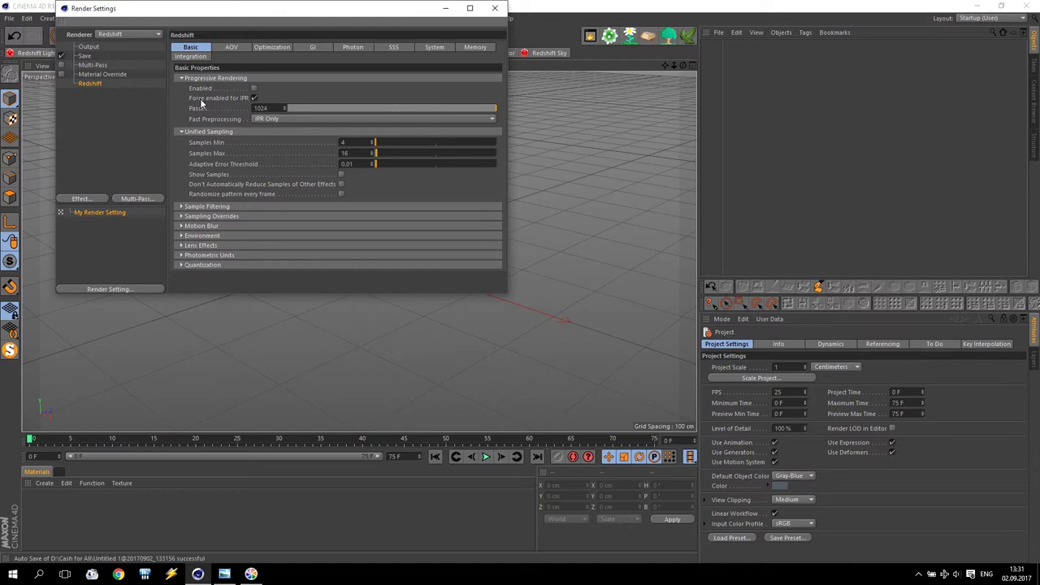
Disable forced progressive rendering for IPR and set the minimum unified samples to 22
left_click(255, 98)
left_click_drag(358, 143, 302, 160)
type("22")
key("Return")
Change the bucket order in Redshift's bucket rendering options and close the render settings
left_click(428, 48)
left_click(184, 203)
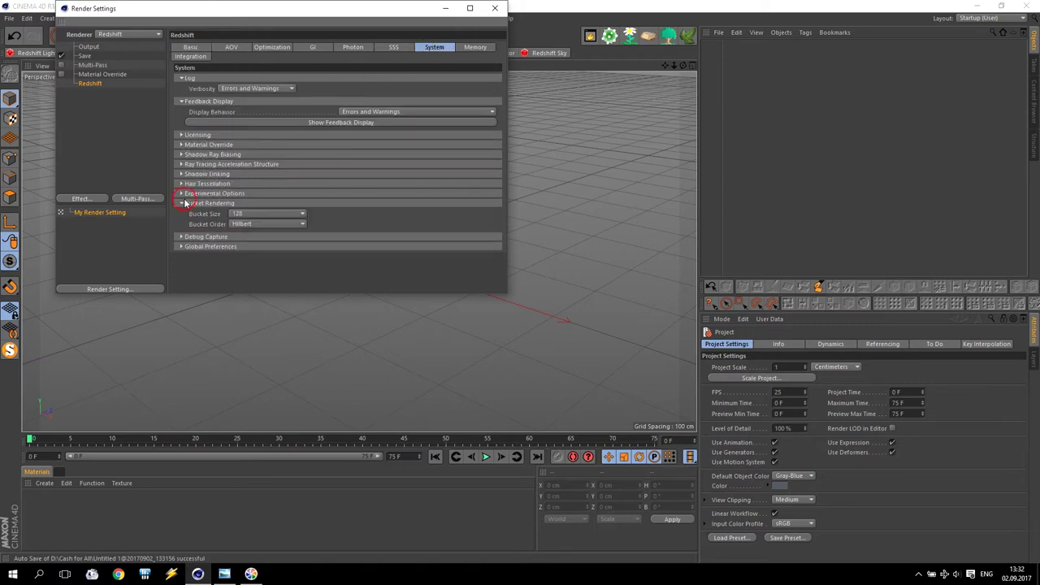
left_click(247, 224)
left_click(251, 239)
left_click(494, 8)
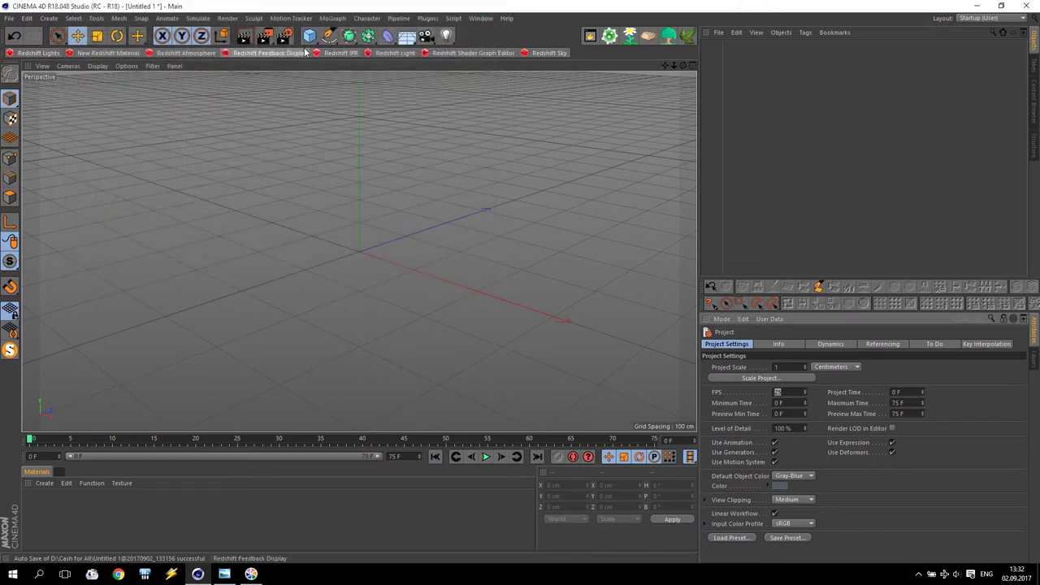
Add a cylinder and set its radius to 10 cm and its height to 20 cm
left_click(310, 37)
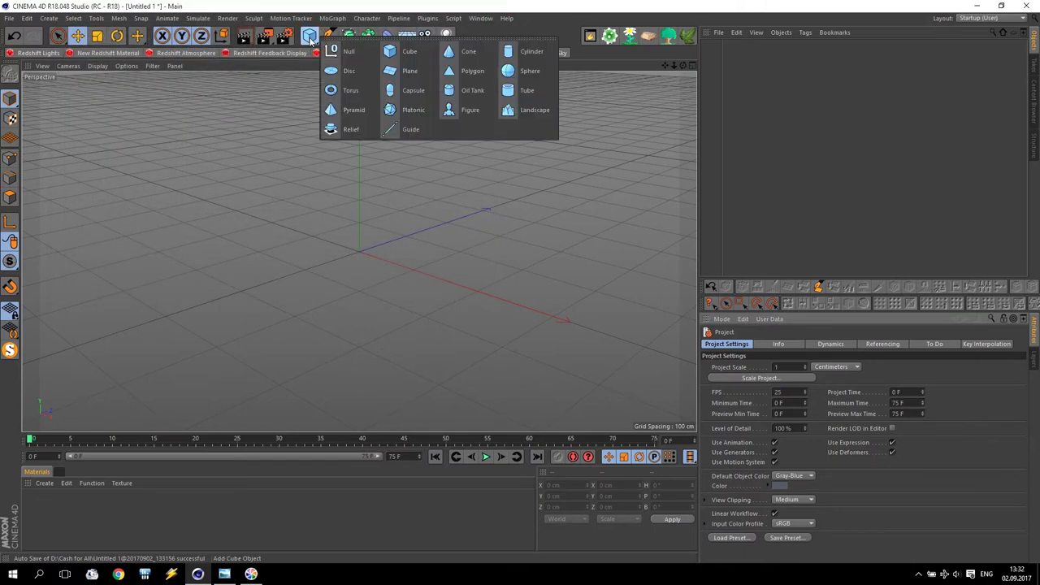
left_click(508, 54)
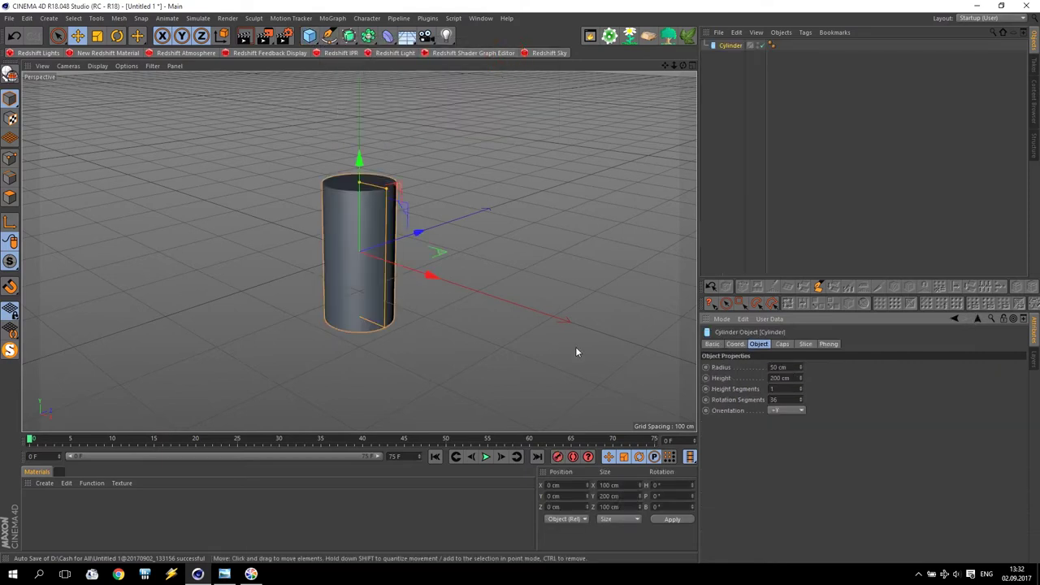
double_click(793, 370)
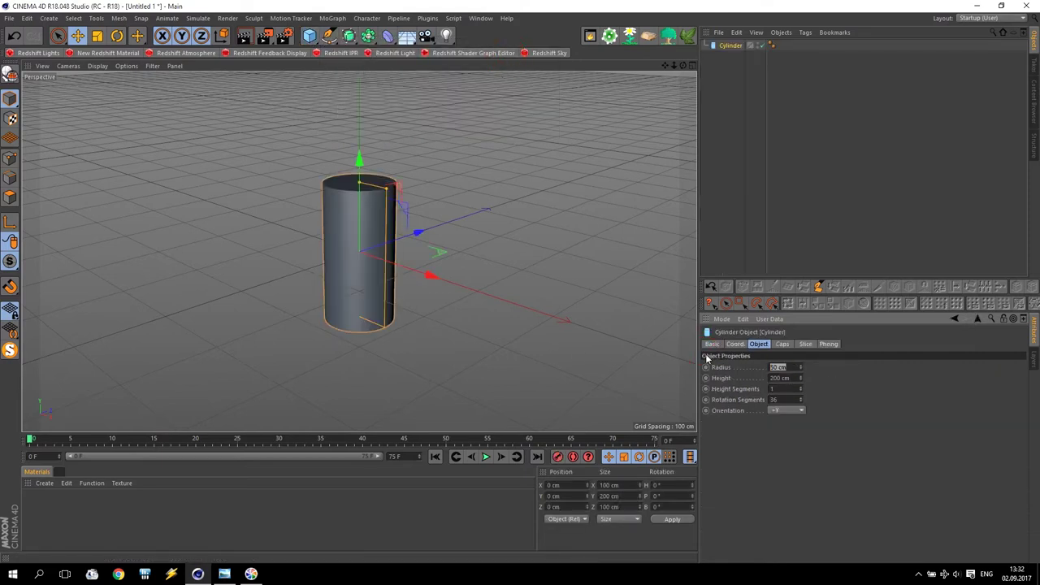
type("10")
key("Tab")
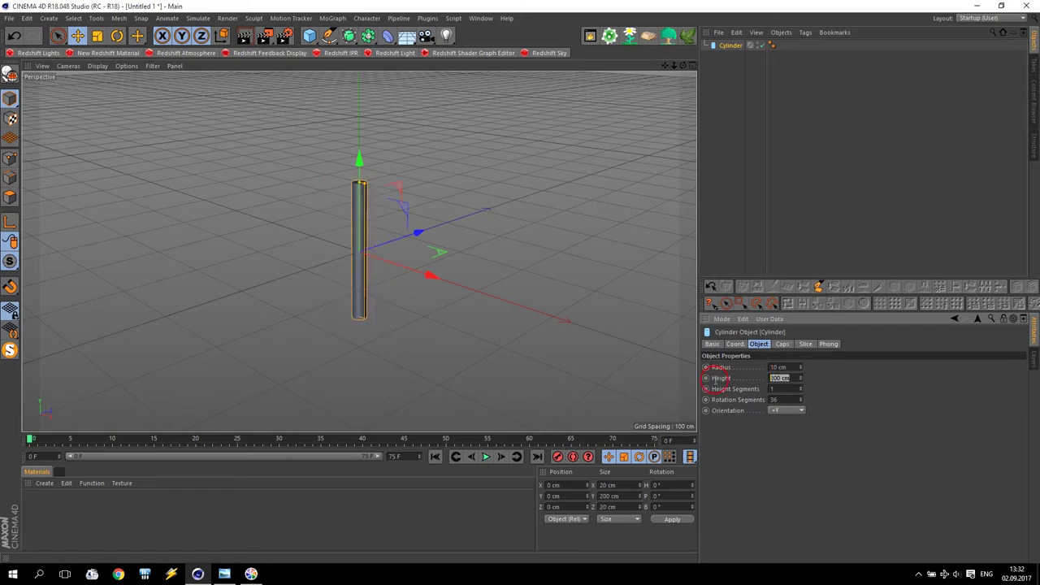
type("200")
key("Return")
left_click_drag(793, 379, 736, 367)
type("20")
key("Return")
Orient the cylinder along the +Z axis
left_click(785, 410)
left_click(790, 433)
left_click(793, 411)
left_click(783, 444)
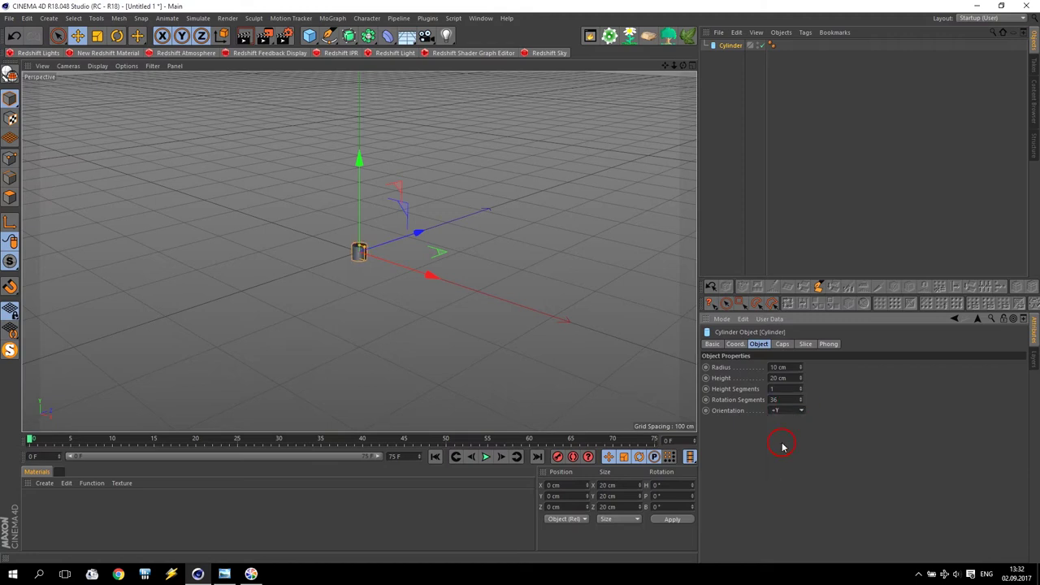
left_click(794, 412)
left_click(791, 465)
scroll(370, 276, "up", 10)
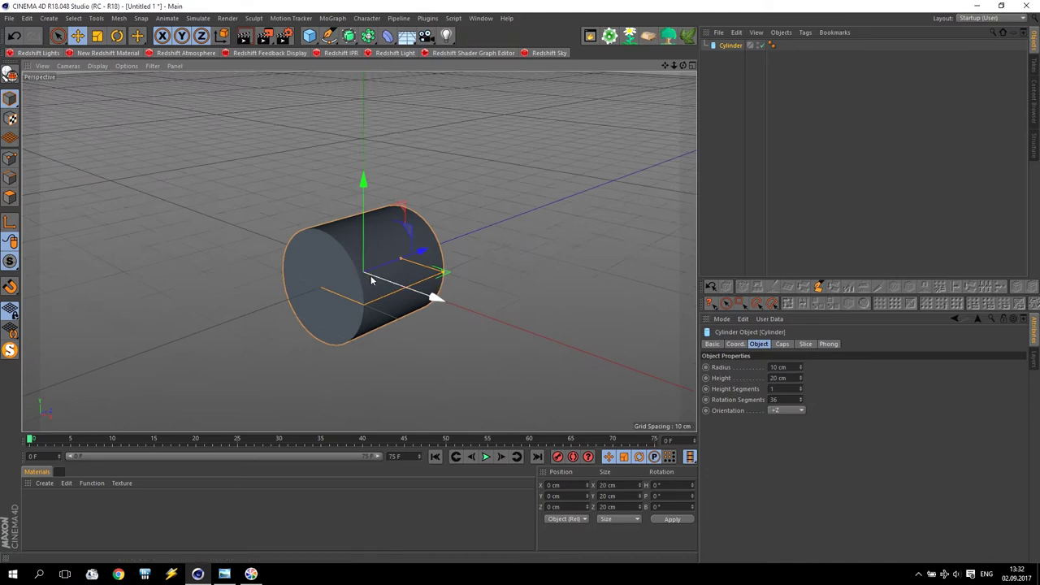
scroll(371, 276, "up", 2)
scroll(468, 251, "down", 1)
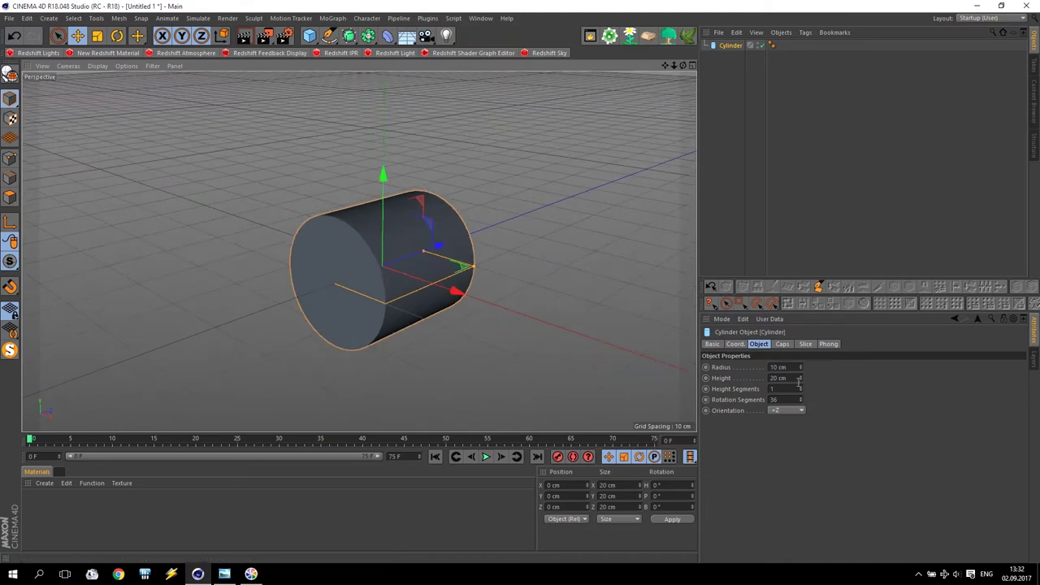
Set the cylinder's height to 40 cm
left_click_drag(800, 382, 739, 383)
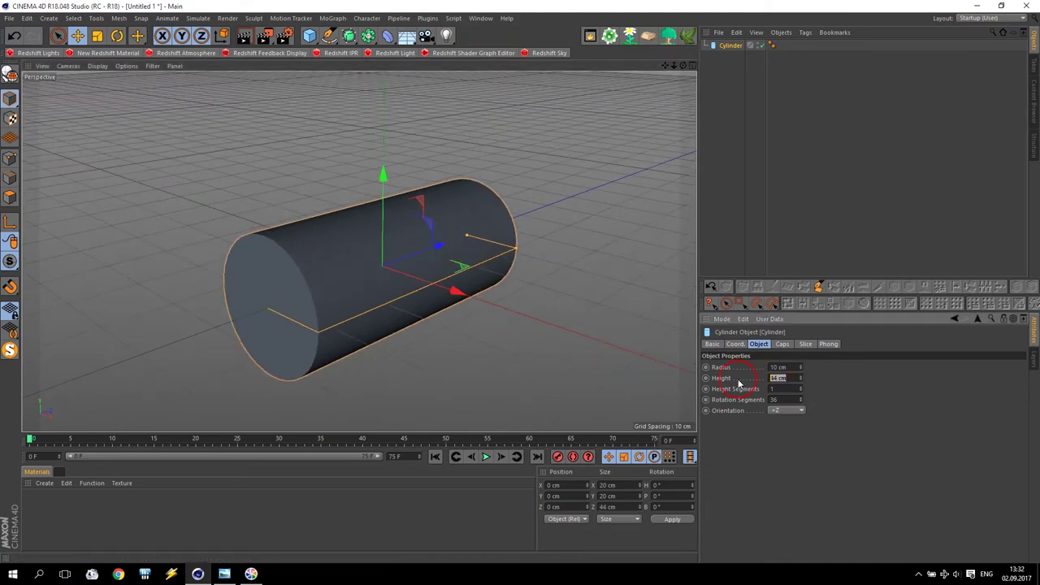
type("40")
key("Return")
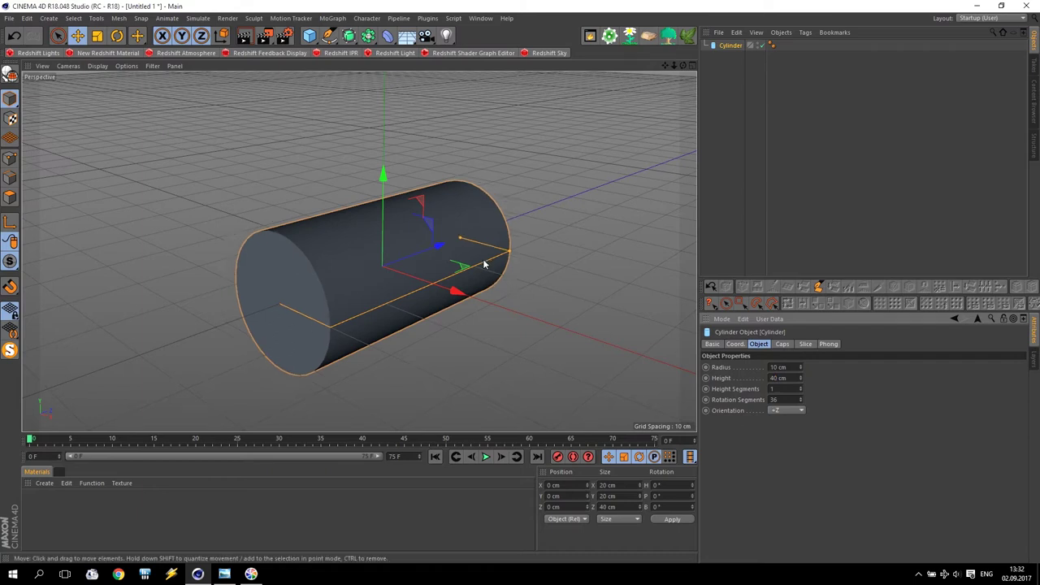
left_click(275, 173)
left_click(319, 289)
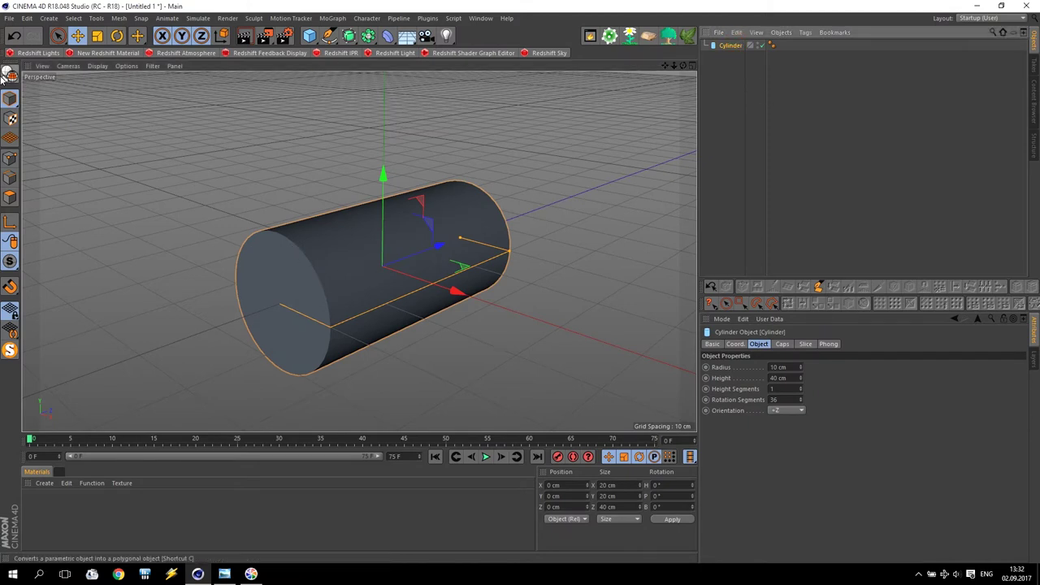
Make the cylinder editable and select all polygons of its front cap with Live Selection
left_click(9, 74)
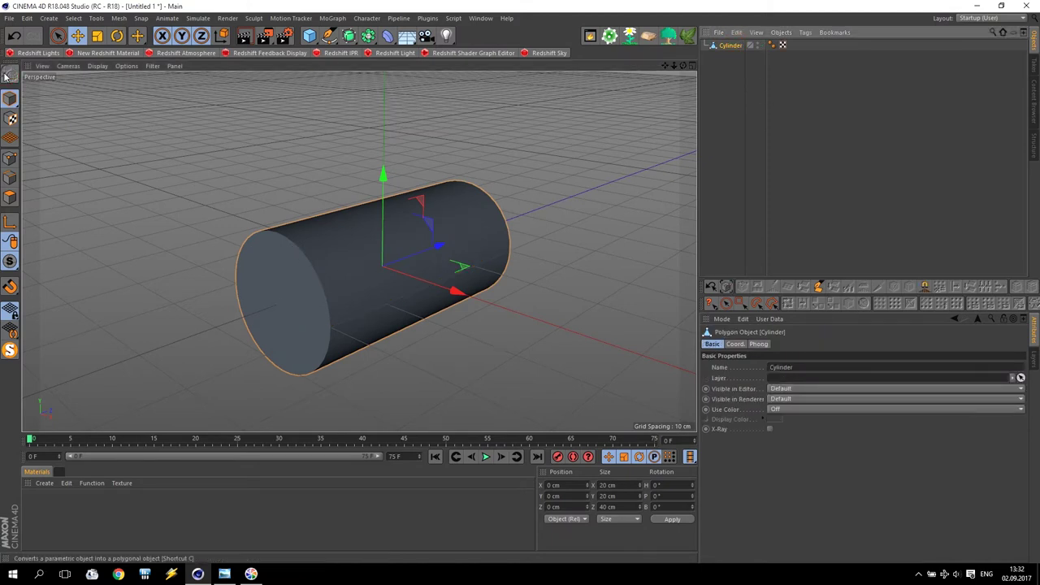
left_click(8, 198)
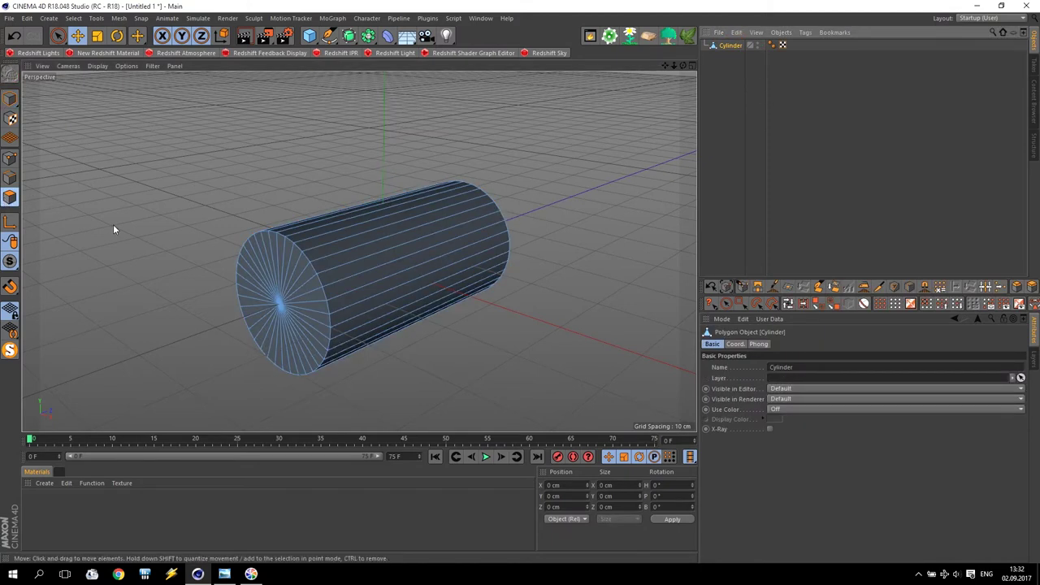
left_click(57, 36)
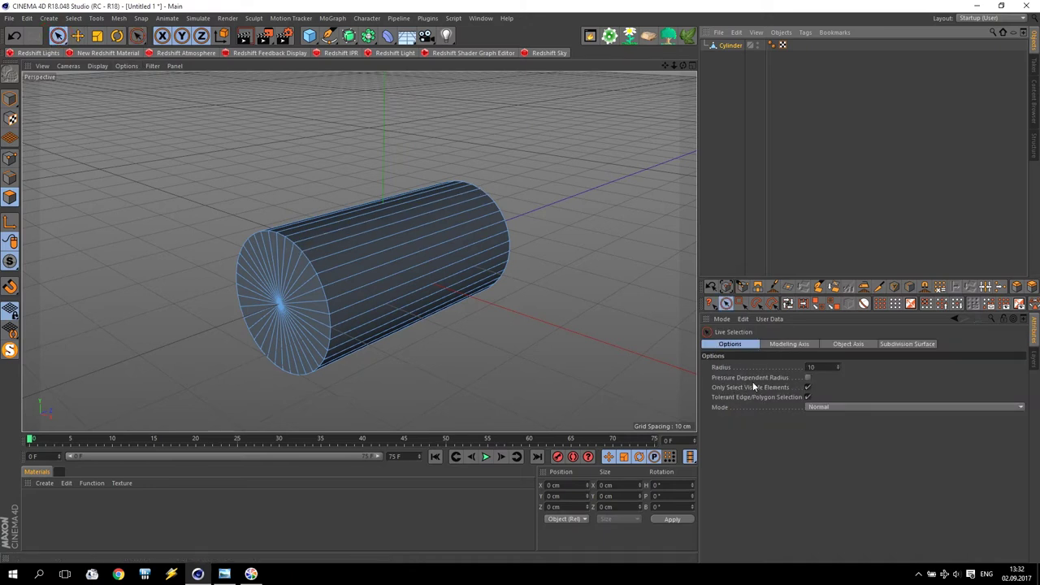
mouse_move(296, 292)
left_mouse_down()
mouse_move(260, 260)
mouse_move(260, 333)
mouse_move(296, 301)
left_mouse_up()
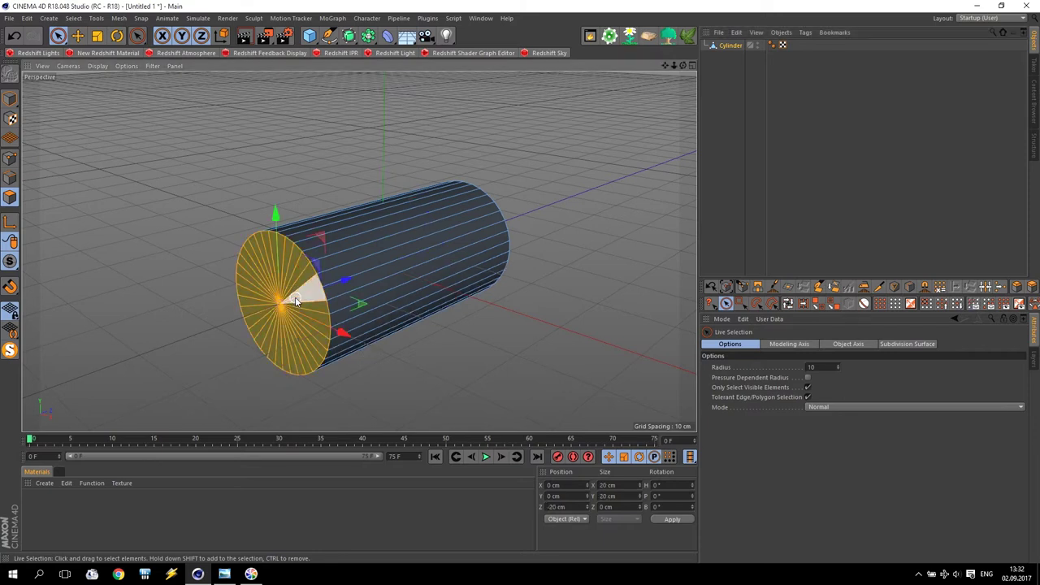
Inset the front cap by about 2.24 cm with Extrude Inner and move it outward to about Z -25.7 cm, forming a taper
right_click(296, 301)
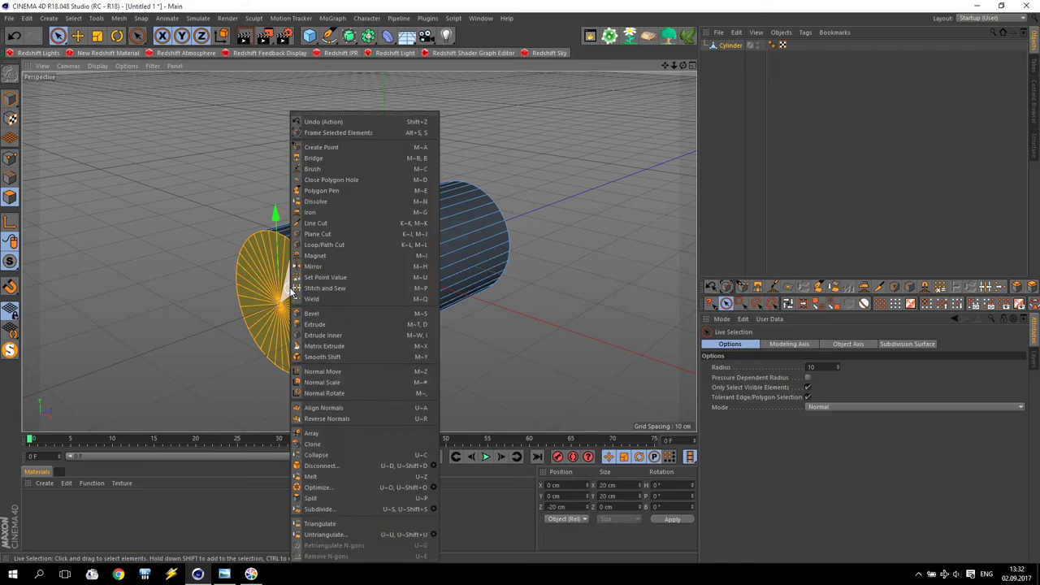
left_click(325, 335)
left_click_drag(295, 286, 281, 286)
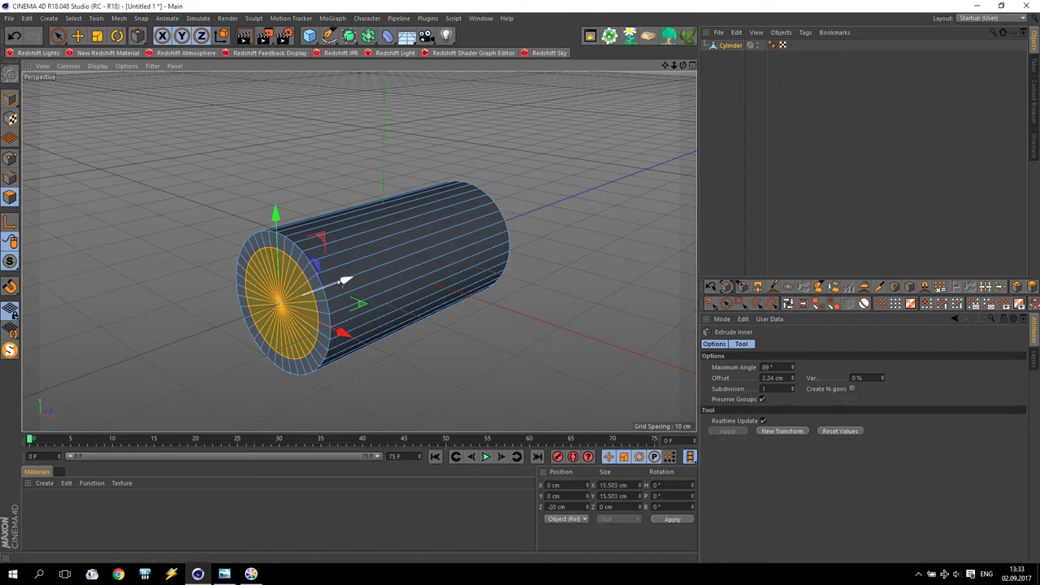
left_click_drag(346, 280, 314, 295)
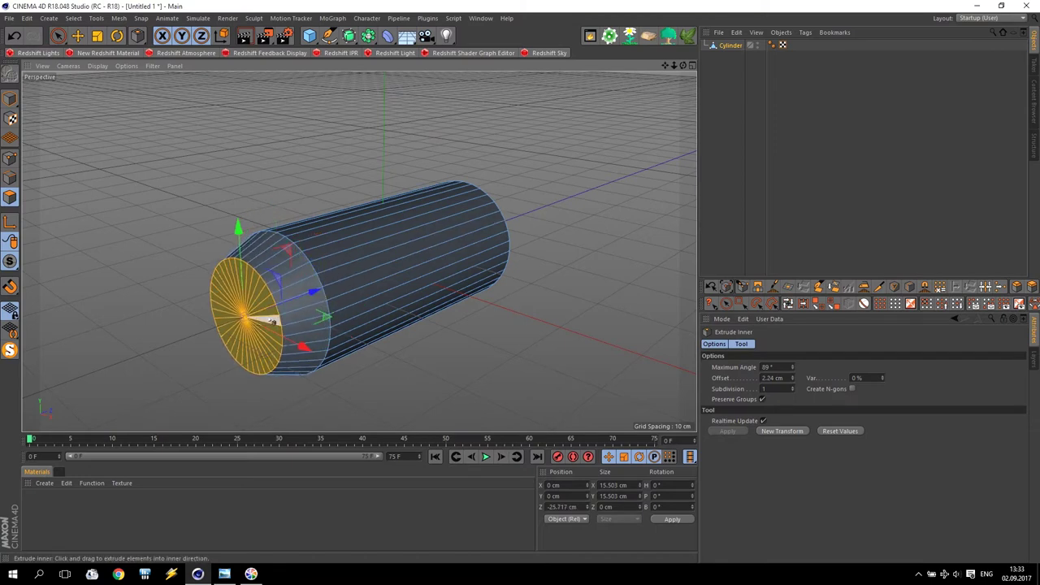
Inset the tapered end face by about 1.03 cm and extrude it into the body to about Z -19.6 cm
mouse_move(272, 322)
left_mouse_down()
mouse_move(294, 321)
mouse_move(255, 317)
left_mouse_up()
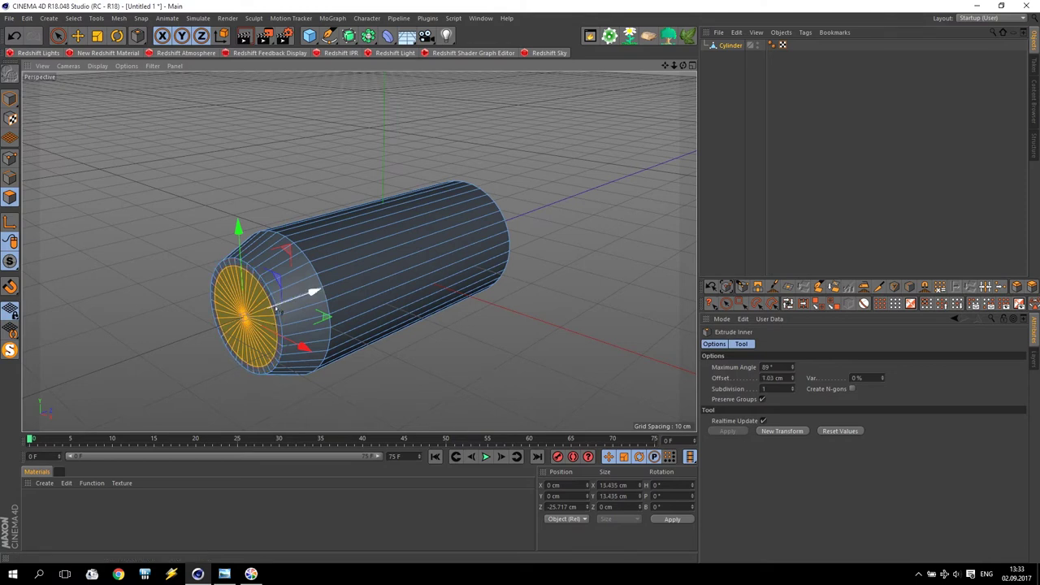
scroll(154, 334, "up", 3)
scroll(155, 335, "up", 2)
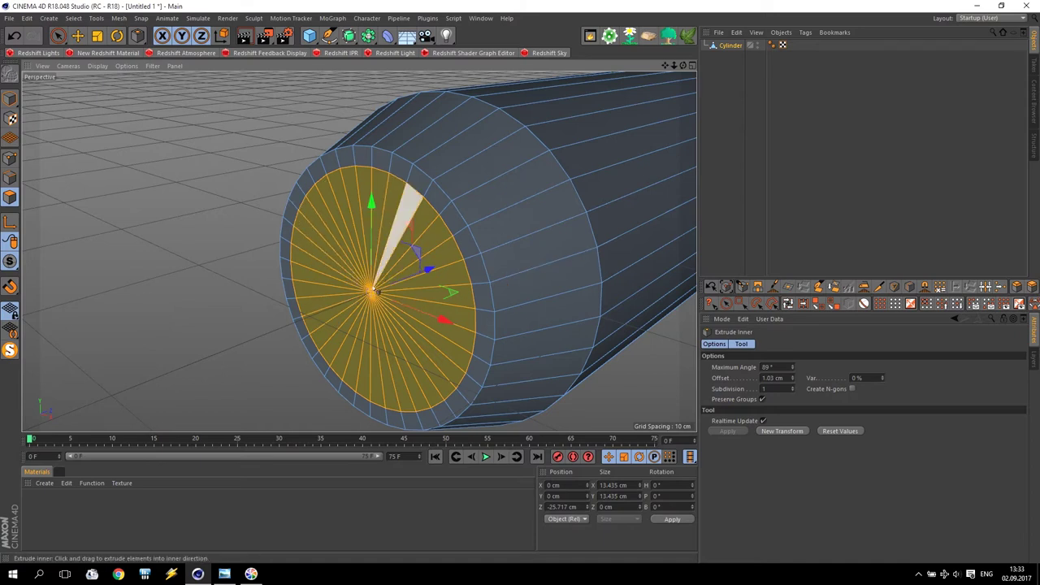
left_click_drag(387, 284, 428, 271)
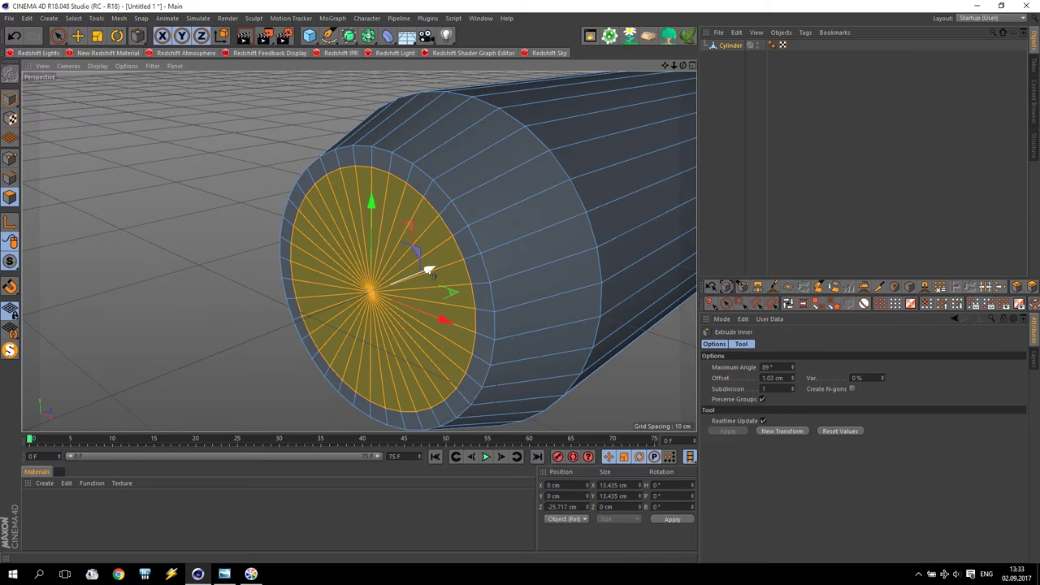
left_click_drag(429, 271, 502, 255)
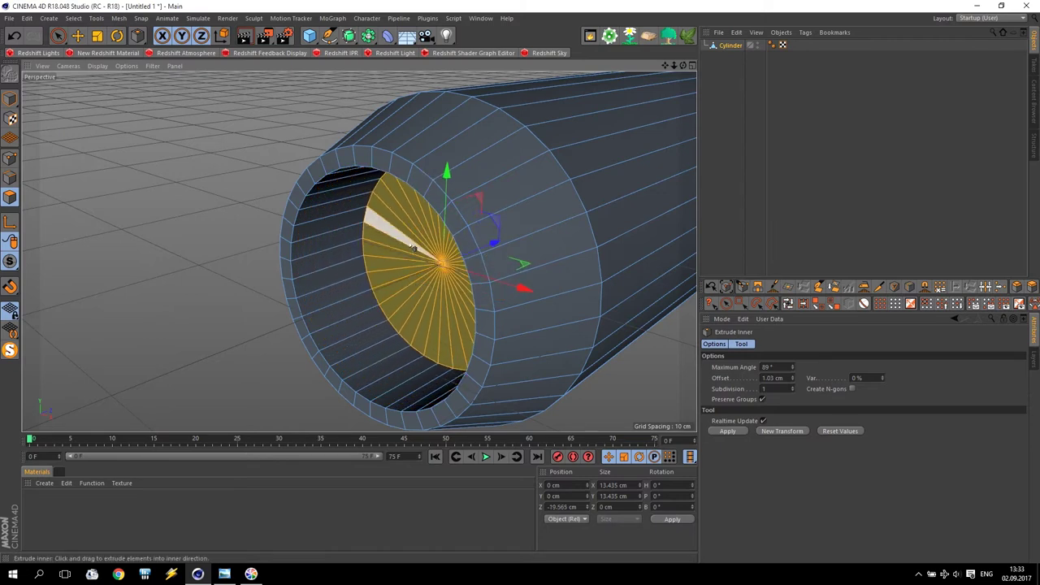
Inset the recessed face by about 0.67 cm and extrude it outward into a protruding neck with an inset end face
left_click_drag(410, 243, 404, 246)
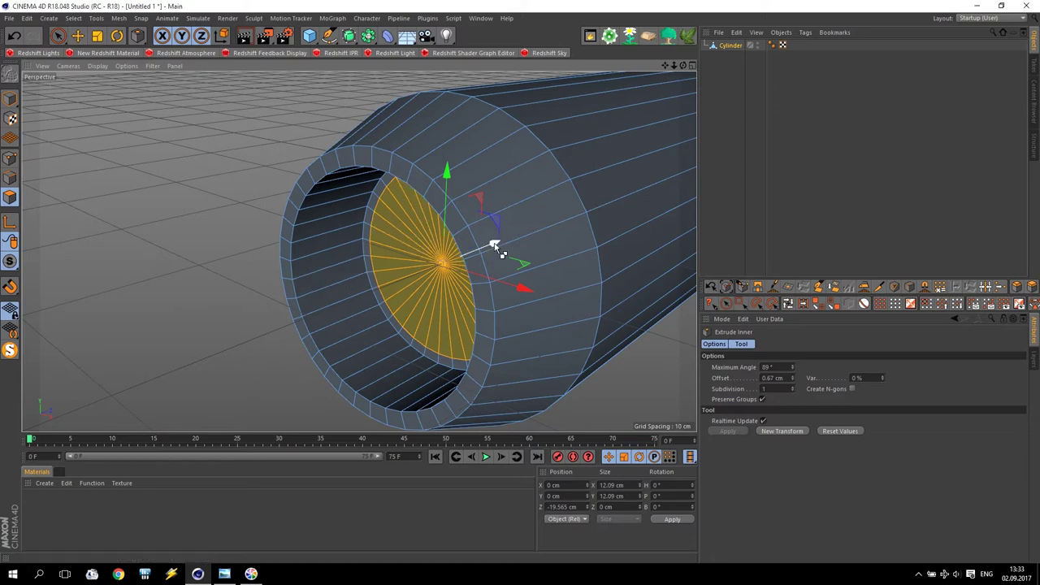
left_click_drag(500, 252, 417, 284)
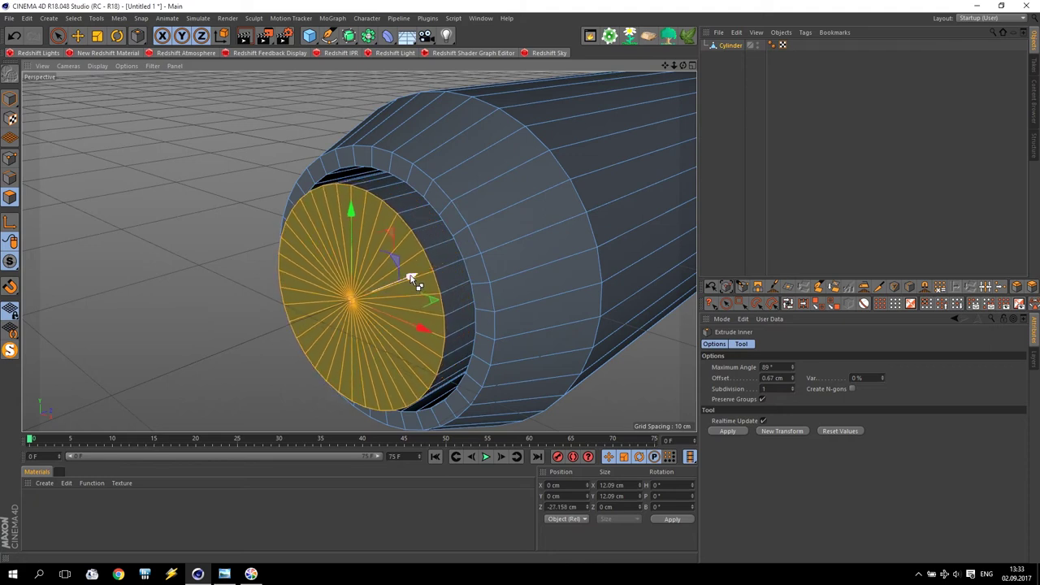
left_click_drag(416, 284, 359, 325)
scroll(320, 343, "down", 4)
scroll(253, 388, "up", 3)
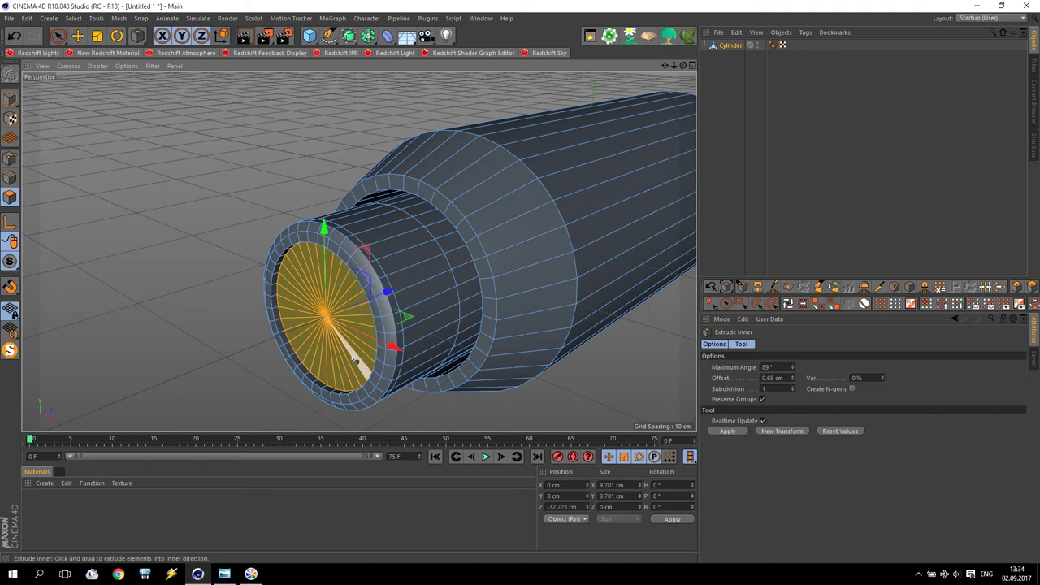
Undo the last edit, inset the neck's end face by about 3.65 cm and extrude the small centre disc outward to about Z -32.8 cm
key("ctrl+z")
left_click_drag(352, 362, 323, 321)
left_click_drag(396, 288, 390, 296, "ctrl")
scroll(539, 278, "down", 2)
scroll(559, 192, "up", 4)
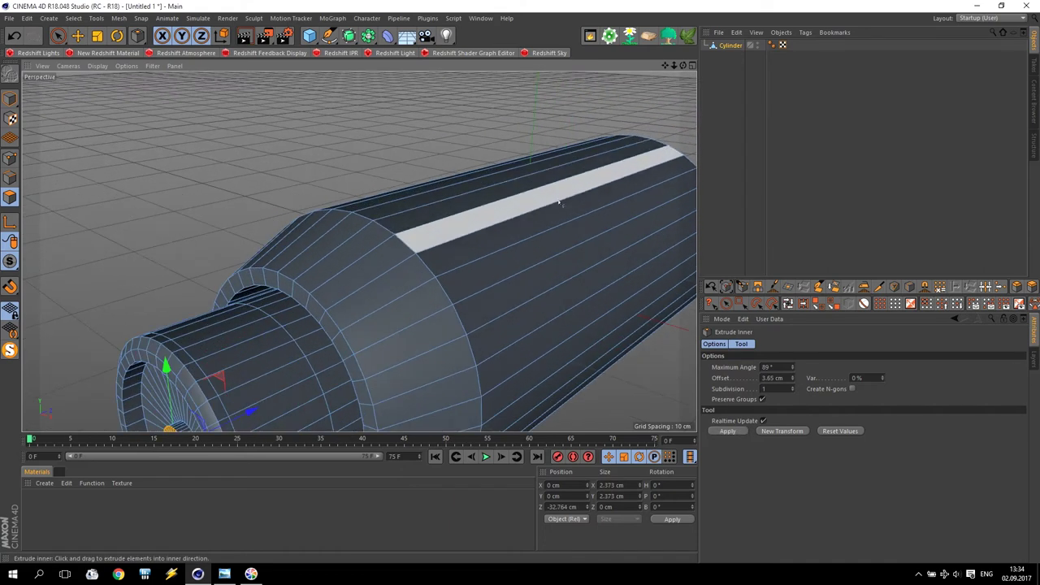
scroll(559, 202, "down", 4)
scroll(476, 362, "up", 2)
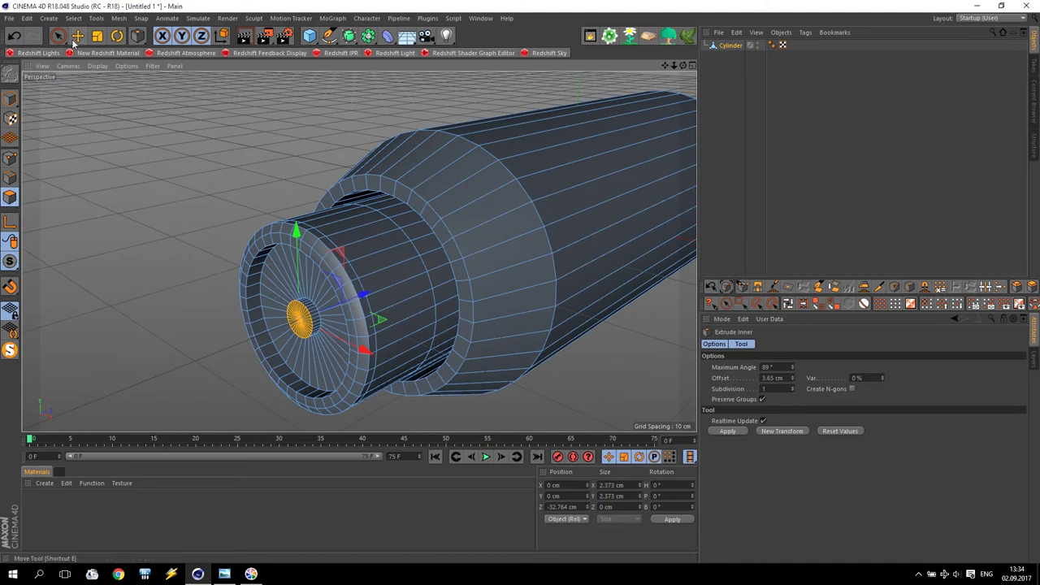
Select the loop of side polygons around the protruding neck in polygon mode
key("e")
left_click(11, 198)
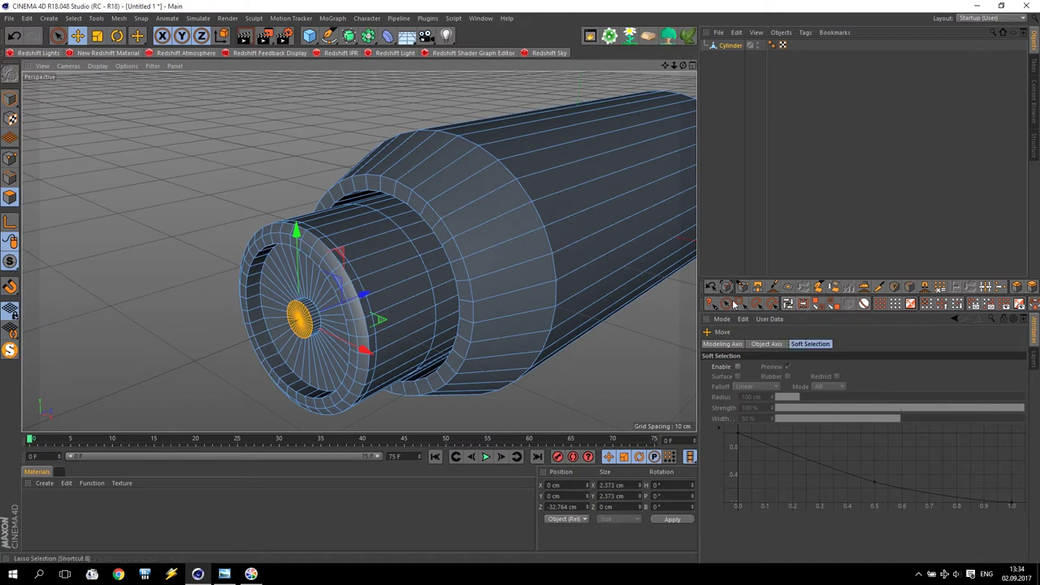
left_click(74, 18)
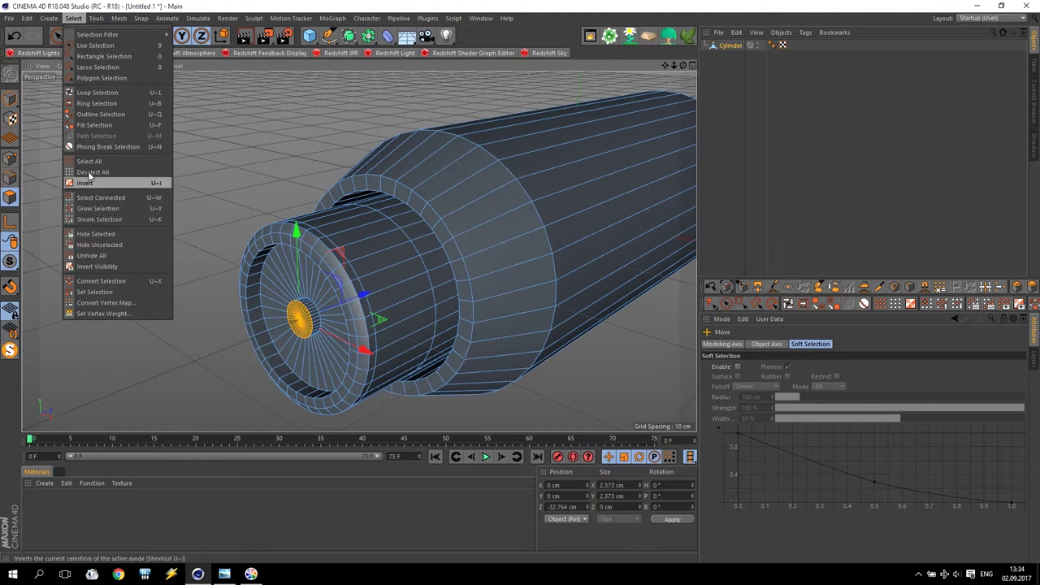
left_click(82, 93)
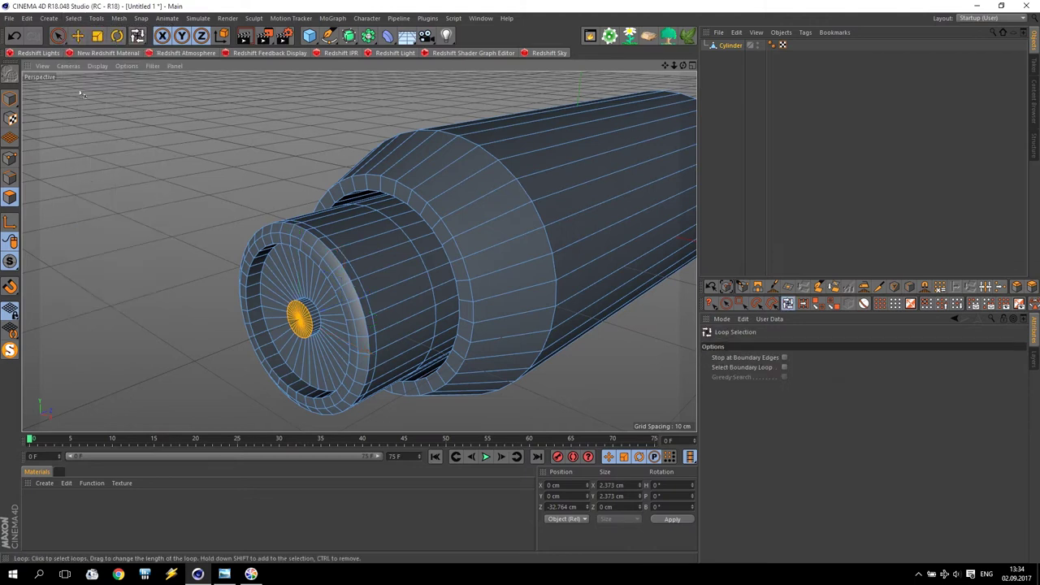
left_click(354, 244)
Bevel the selected neck polygons individually with Preserve Groups off, offset 0 cm and extrusion 0.5 cm
right_click(370, 246)
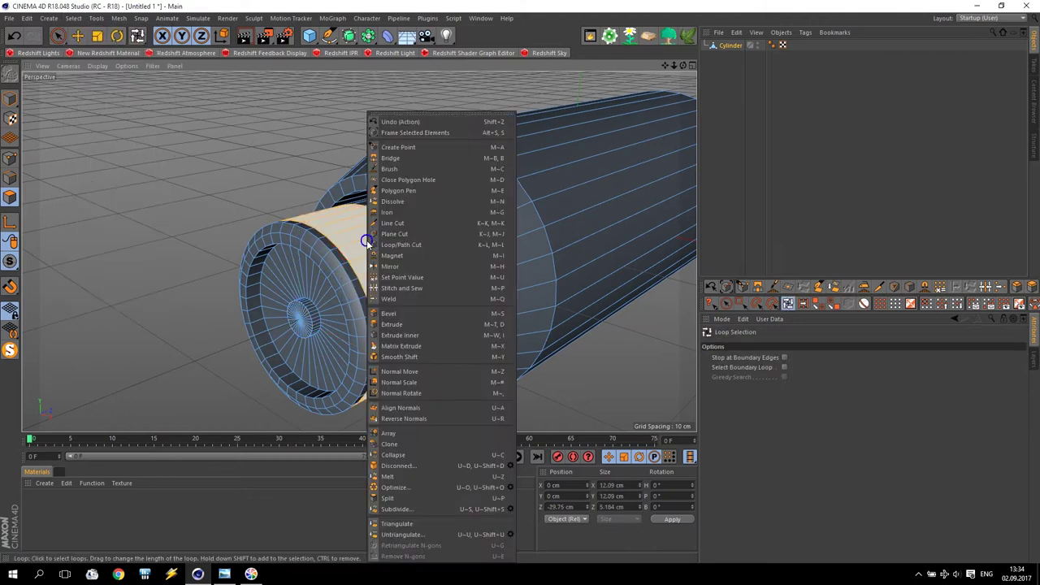
left_click(407, 316)
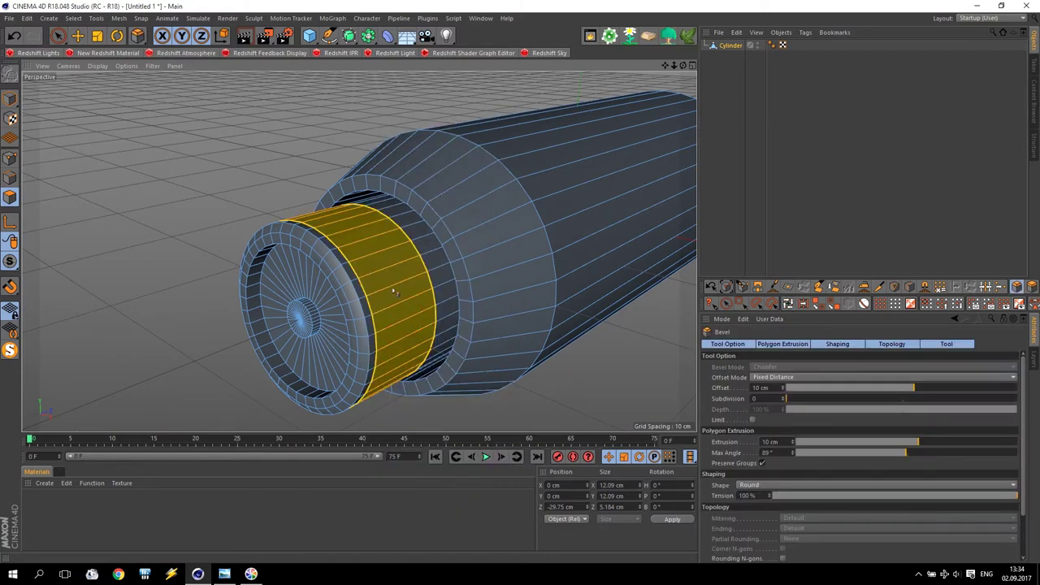
left_click(762, 463)
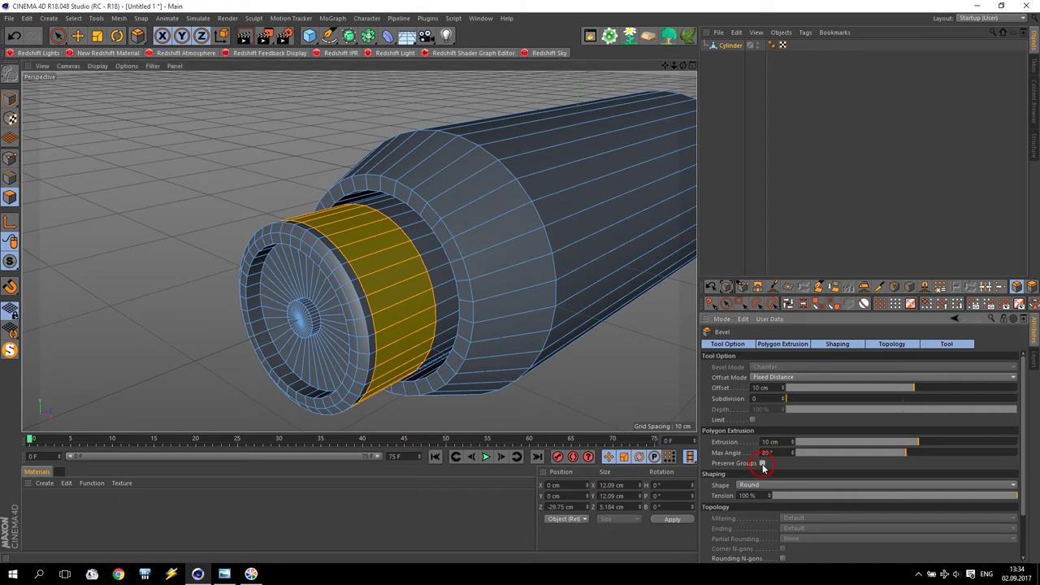
left_click_drag(784, 390, 785, 406)
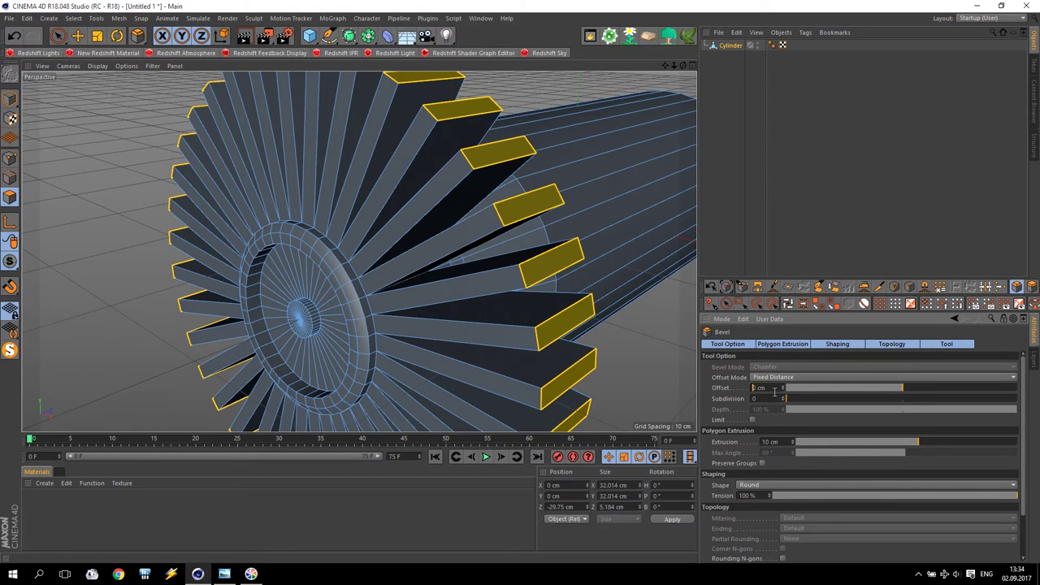
left_click_drag(794, 443, 794, 455)
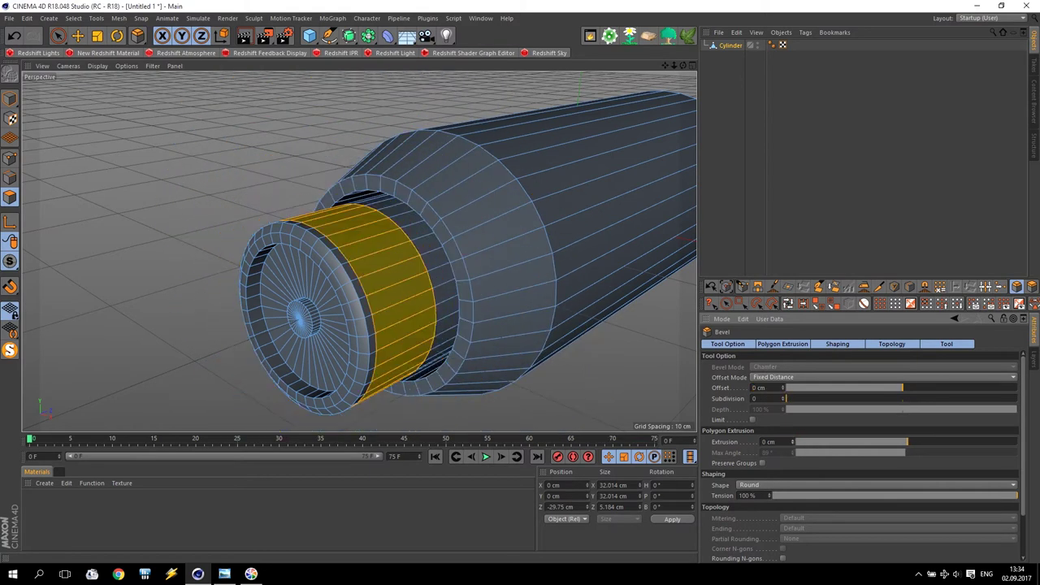
left_click(793, 441)
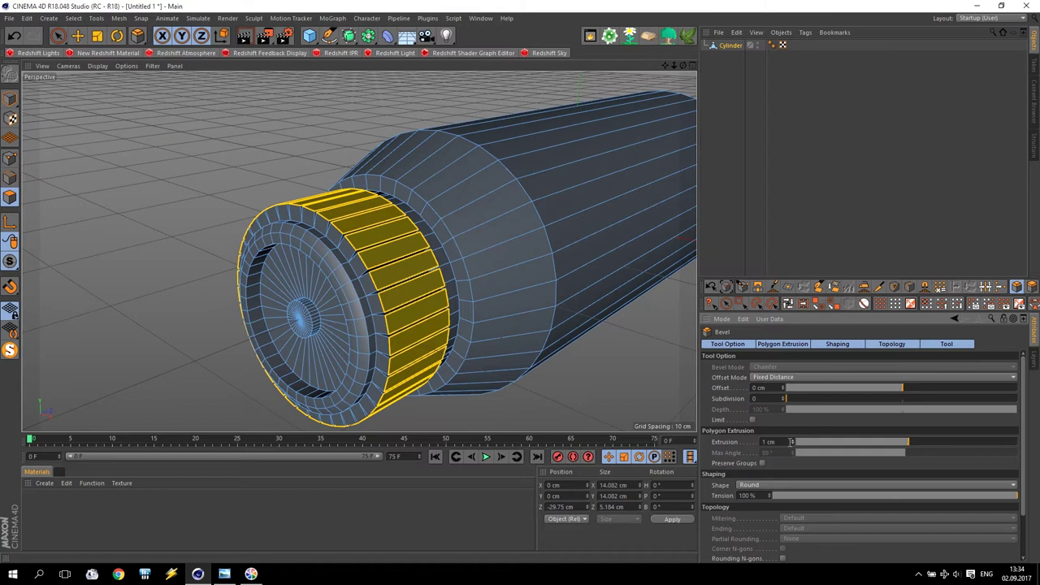
type("0.5")
key("Return")
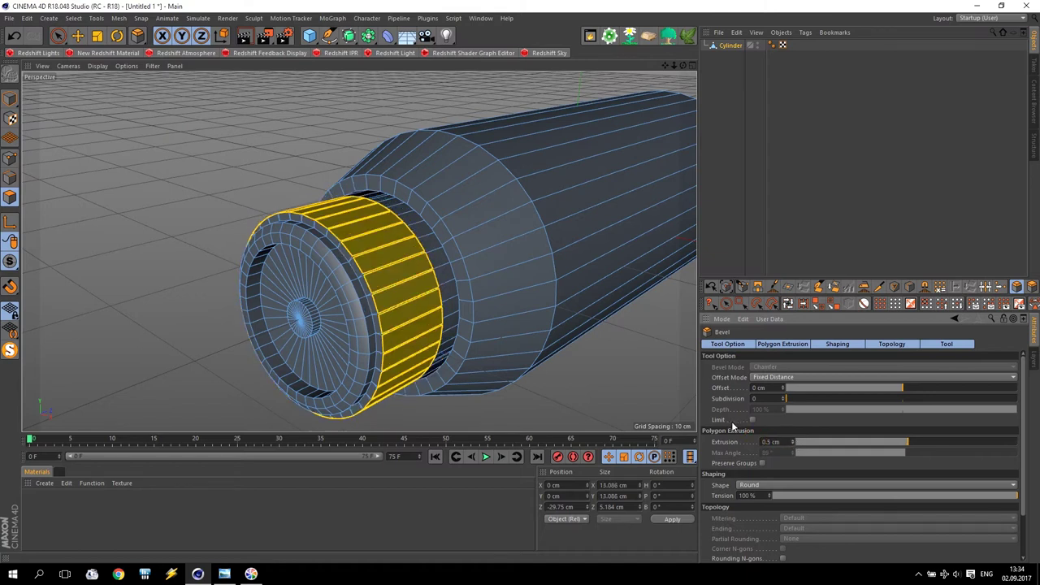
Set the neck bevel's offset to 0.5 cm and its subdivision to 3 to form rounded ridges, and finish the bevel
left_click(784, 389)
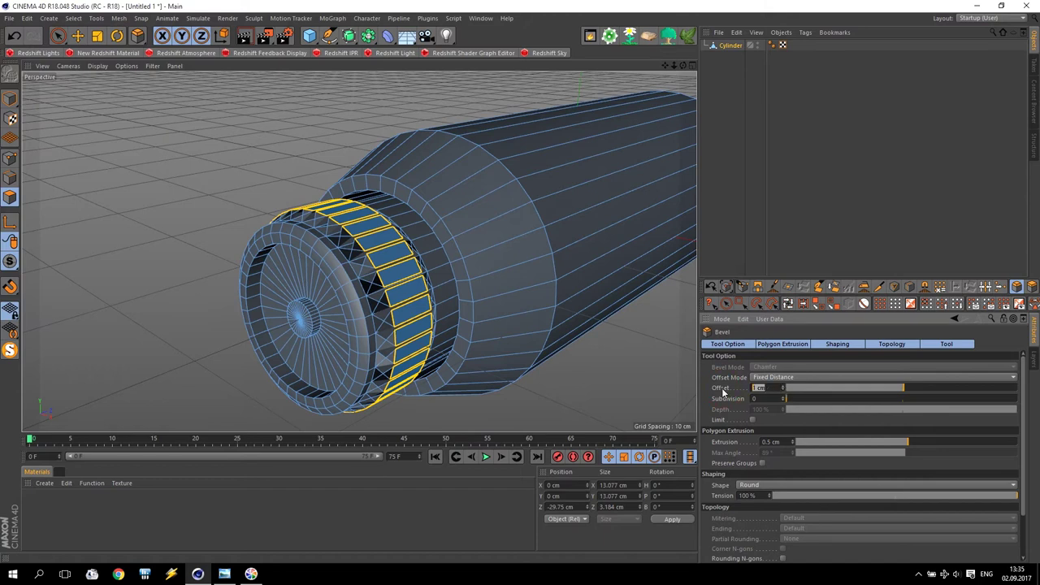
type(".5")
key("Return")
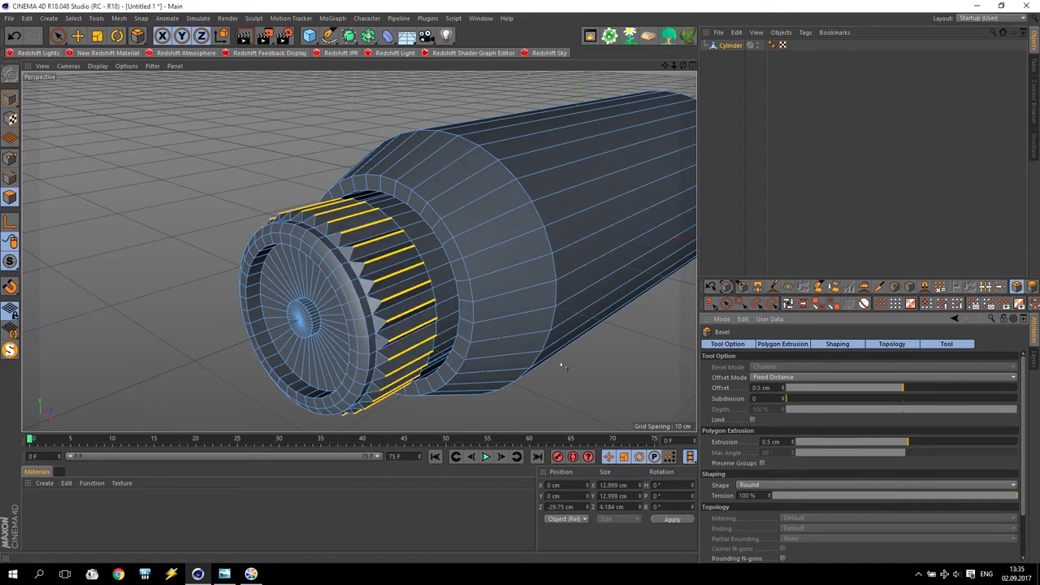
scroll(366, 294, "up", 5)
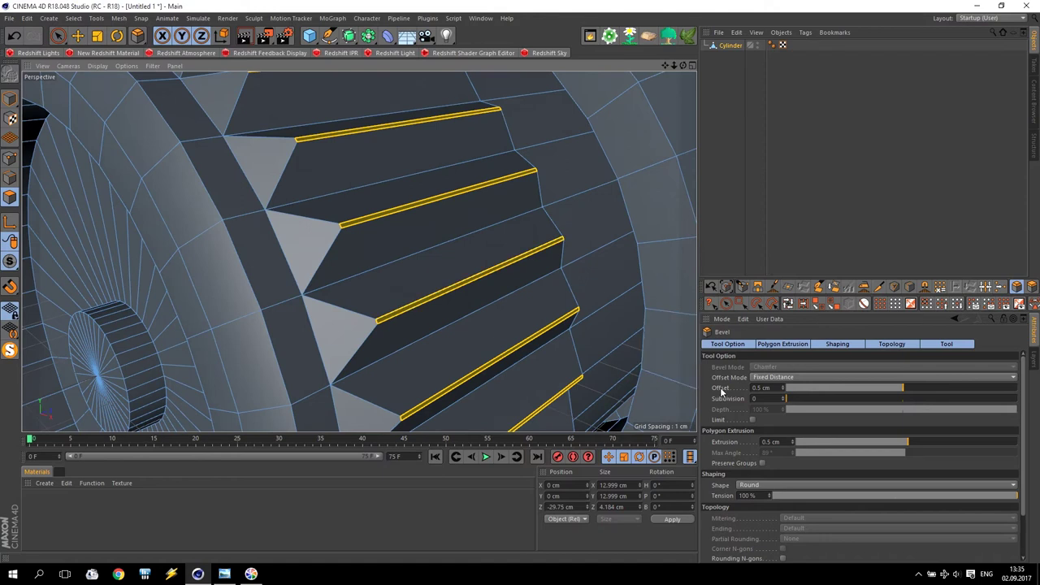
left_click(784, 397)
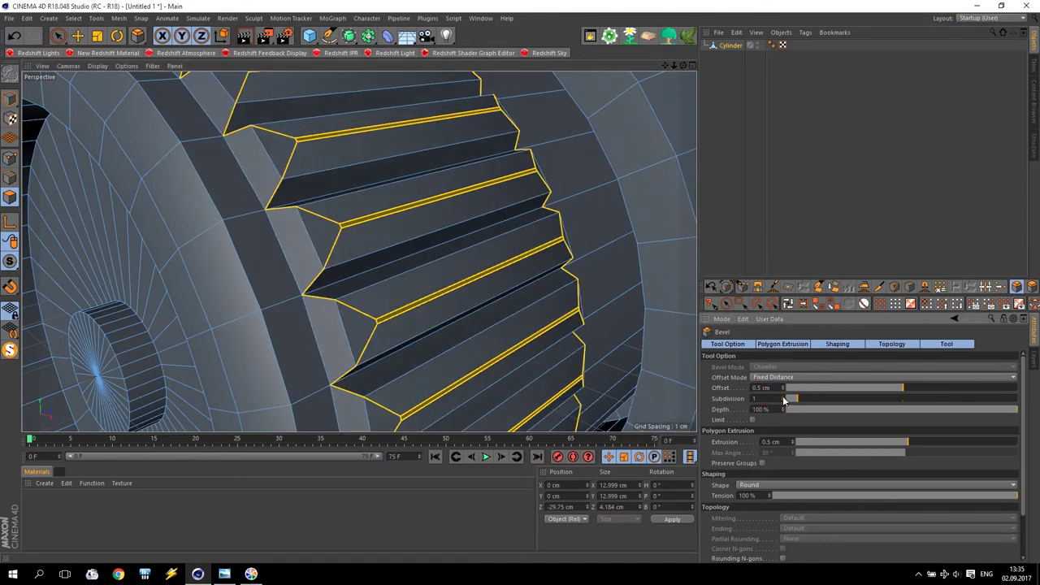
left_click(783, 396)
left_click(784, 397)
scroll(496, 278, "down", 6)
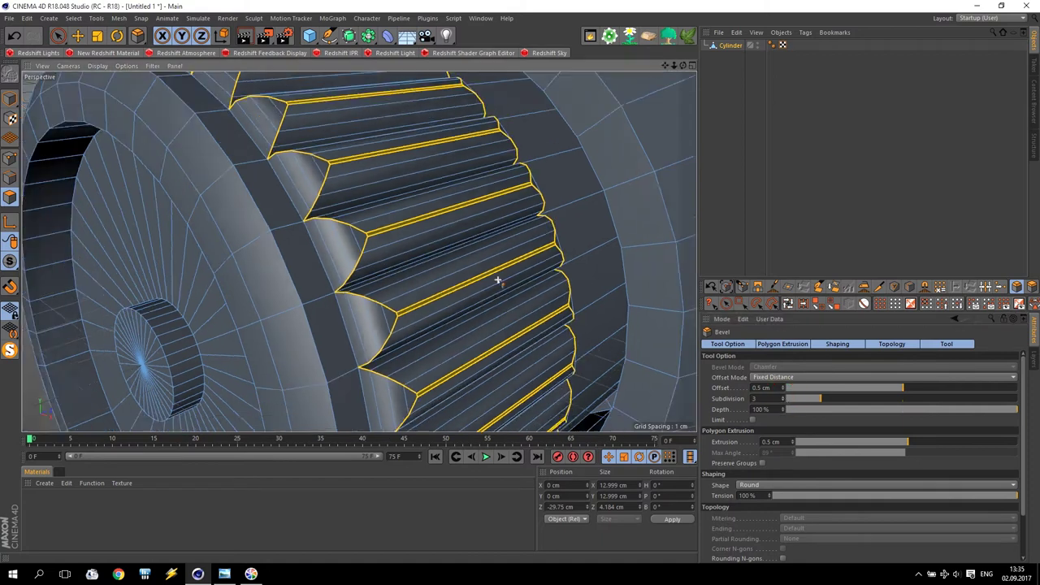
scroll(453, 189, "up", 3)
scroll(468, 207, "down", 3)
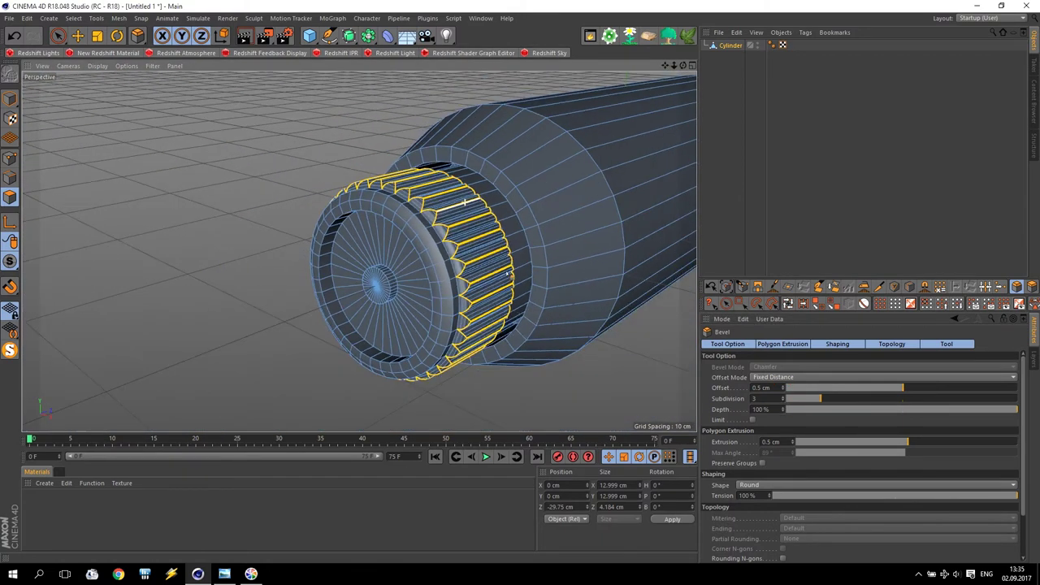
left_click(78, 36)
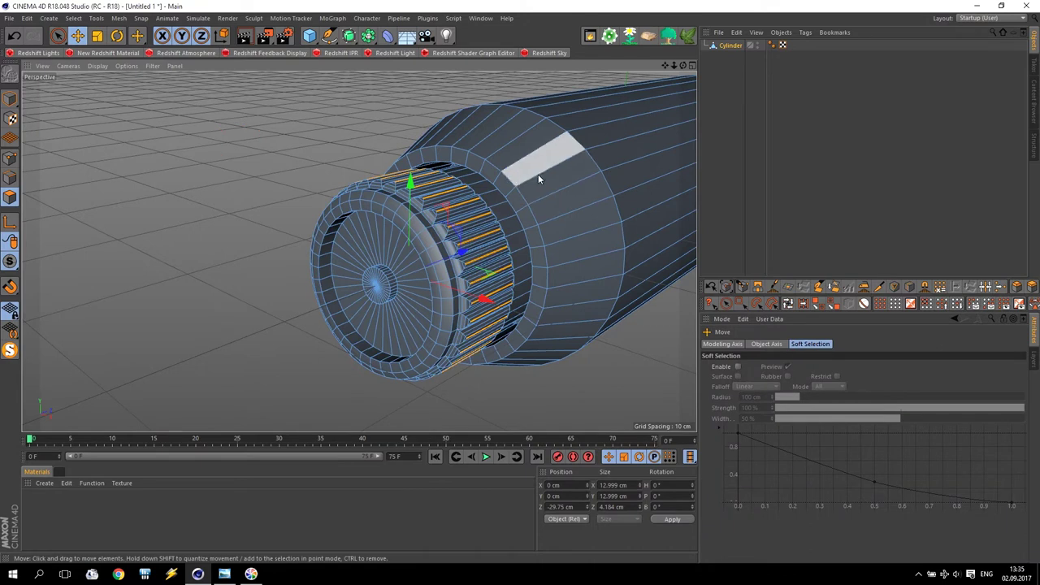
Select all polygons of the flat cap at the rear end of the cylinder
left_click_drag(665, 66, 642, 66)
left_click_drag(360, 252, 697, 169, "alt")
left_click_drag(649, 216, 515, 203, "alt")
left_click_drag(665, 66, 468, 27)
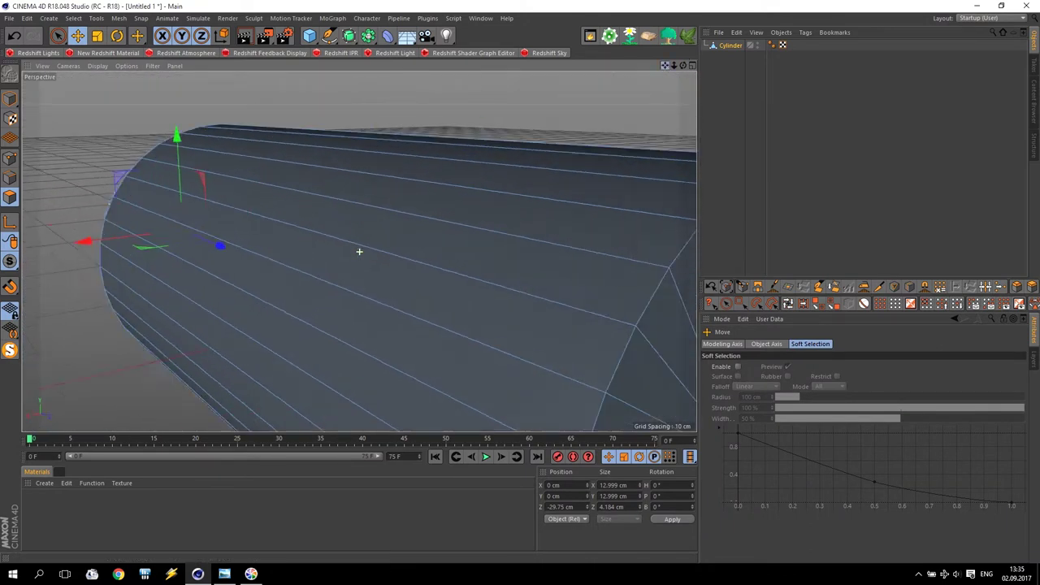
middle_click_drag(359, 252, 163, 180, "alt")
scroll(594, 166, "down", 3)
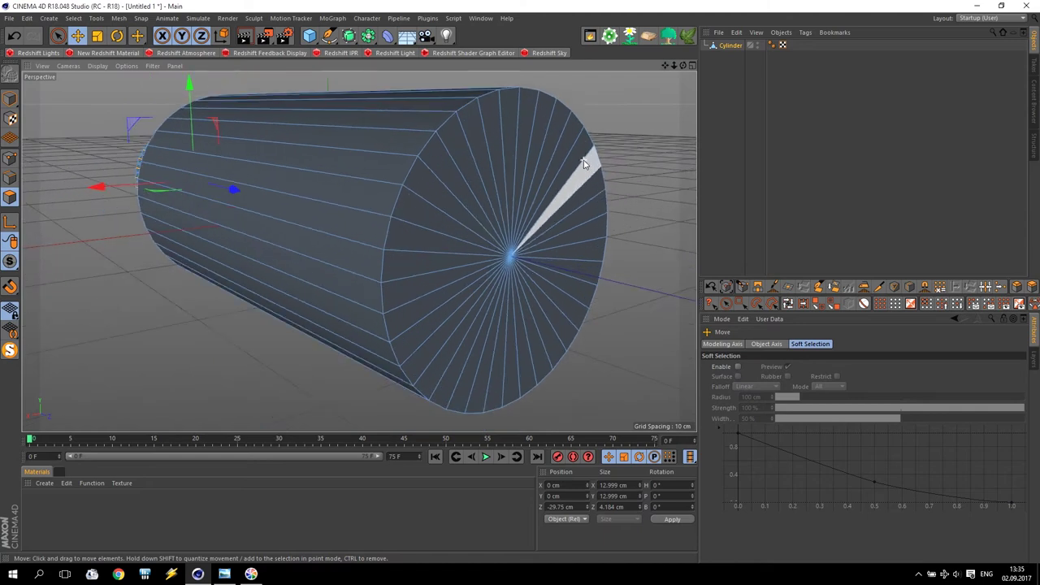
left_click(56, 35)
mouse_move(592, 243)
left_mouse_down()
mouse_move(506, 186)
mouse_move(481, 274)
mouse_move(478, 217)
mouse_move(490, 203)
mouse_move(451, 178)
left_mouse_up()
Inset the rear cap and move it outward into a taper, then inset it by about 0.62 cm and recess it to about Z 19.3 cm
right_click(451, 177)
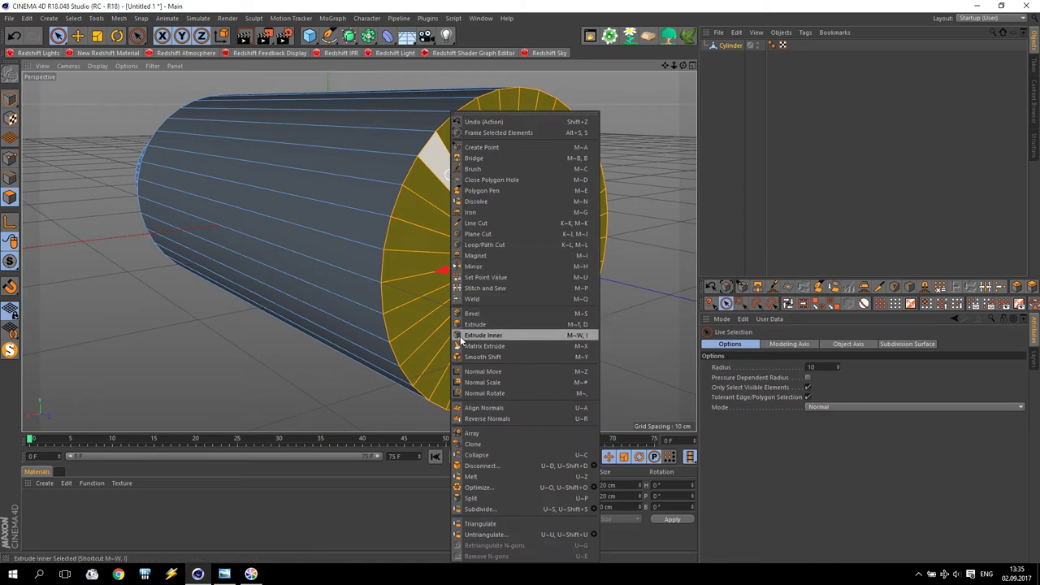
left_click(486, 339)
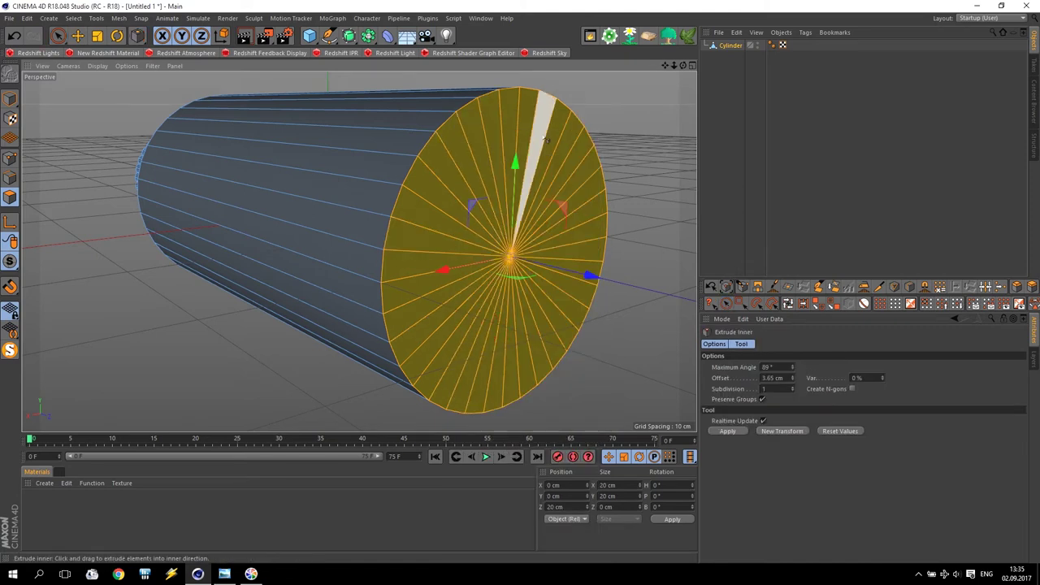
left_click_drag(486, 339, 569, 339)
left_click_drag(592, 276, 597, 166)
left_click_drag(602, 214, 583, 279)
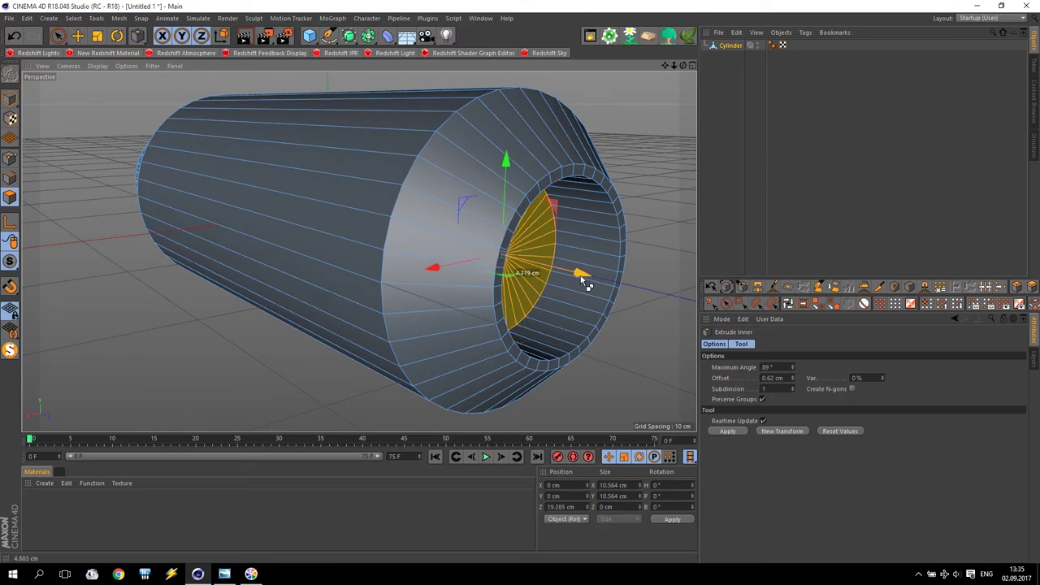
Inset the recessed rear face by about 3.49 cm and extrude the centre disc outward to about Z 24.4 cm
left_click_drag(645, 107, 532, 221, "alt")
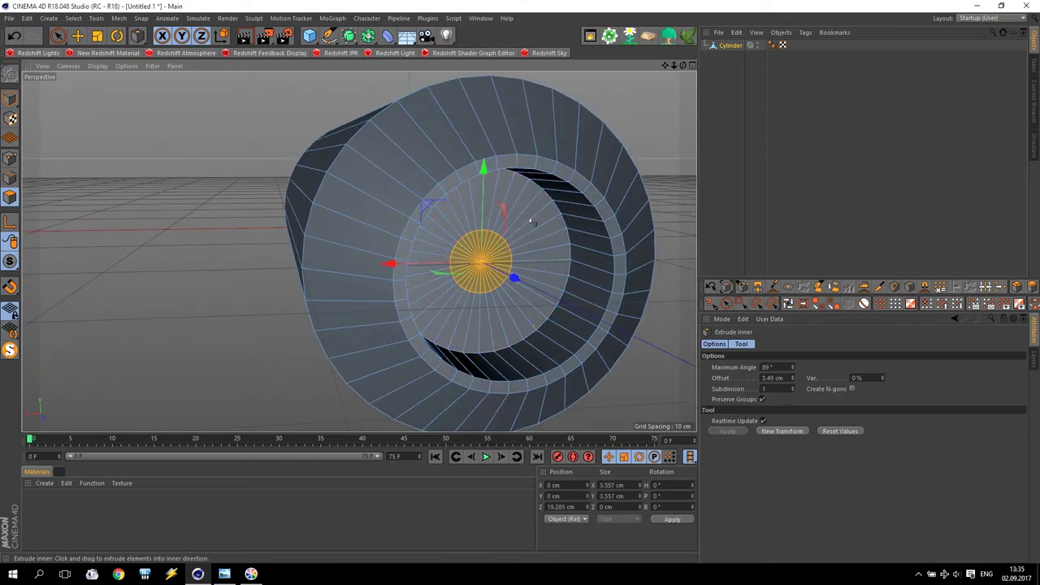
left_click_drag(515, 284, 538, 334)
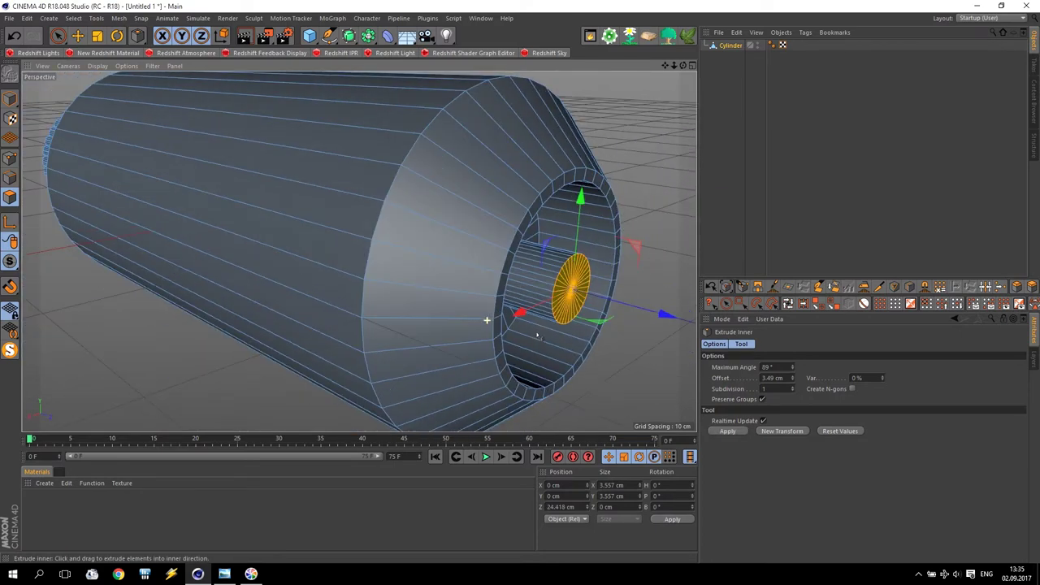
Add closely spaced pairs of loop cuts around the cylinder body near its front edge, near its rear edge and between them
scroll(442, 263, "down", 4)
mouse_move(348, 166)
left_mouse_down("alt")
mouse_move(382, 179)
mouse_move(501, 144)
mouse_move(588, 178)
mouse_move(447, 176)
left_mouse_up("alt")
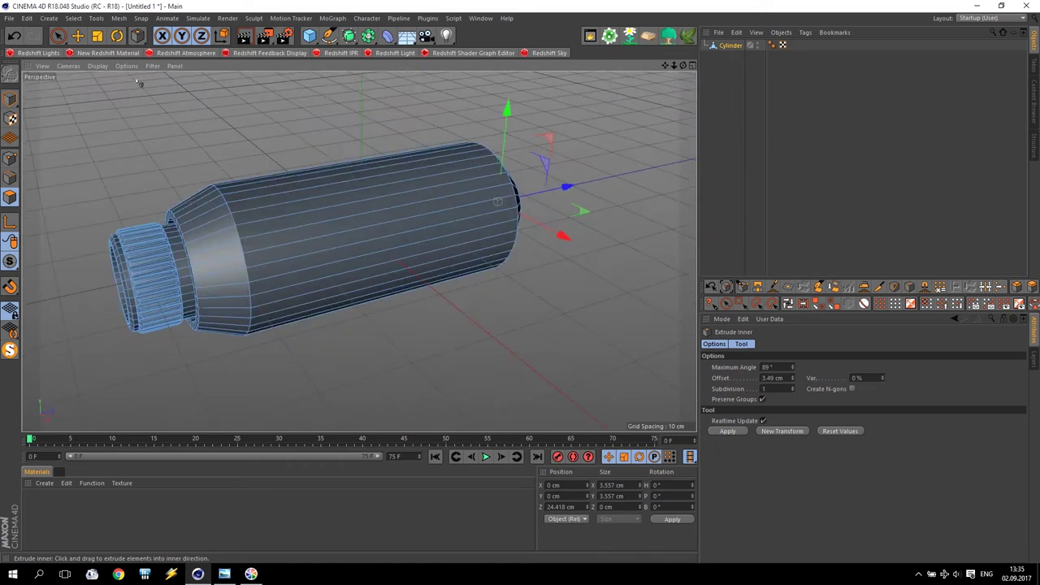
left_click(11, 178)
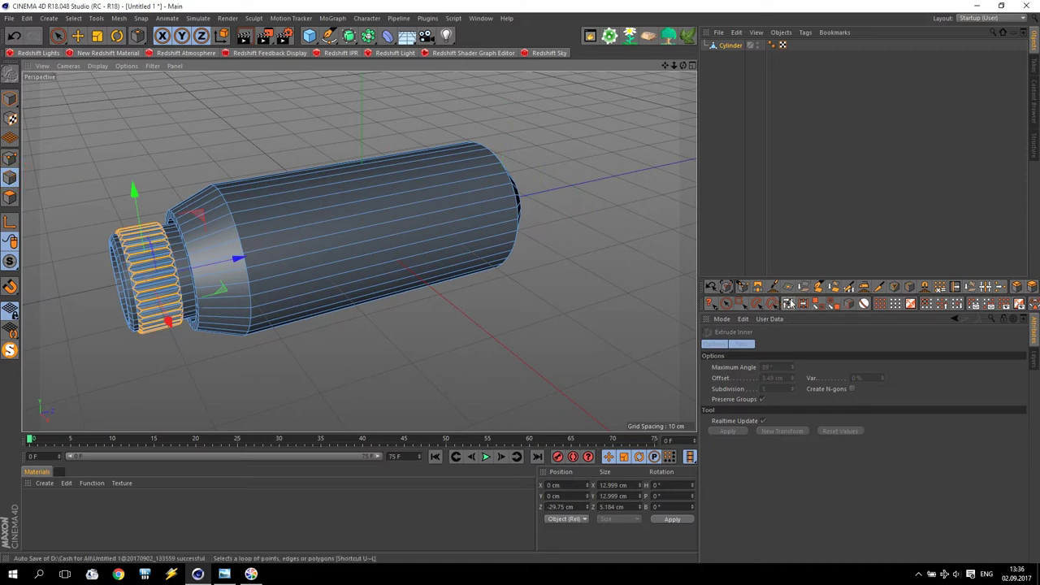
left_click(909, 287)
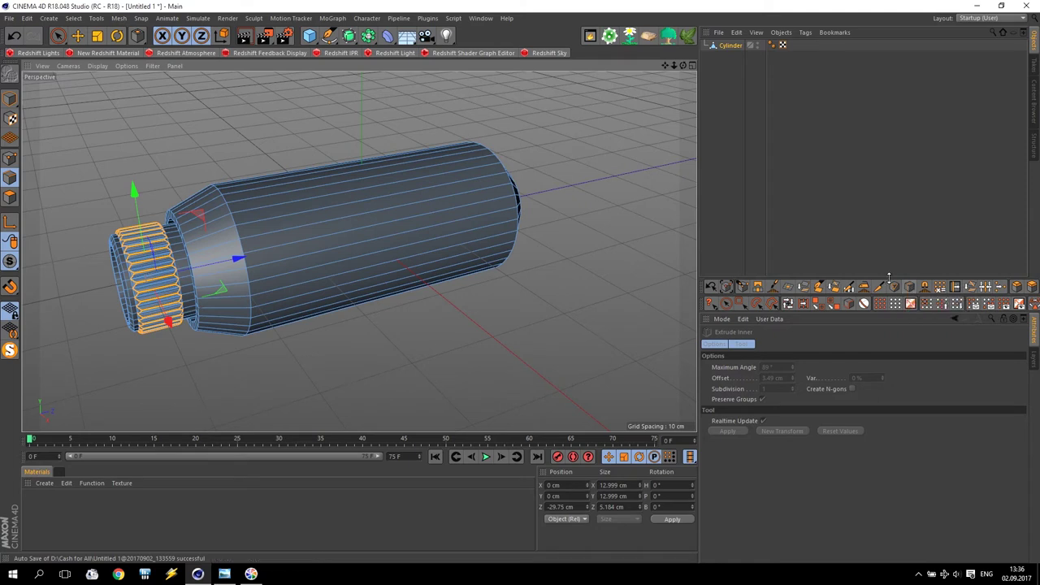
right_click(348, 204)
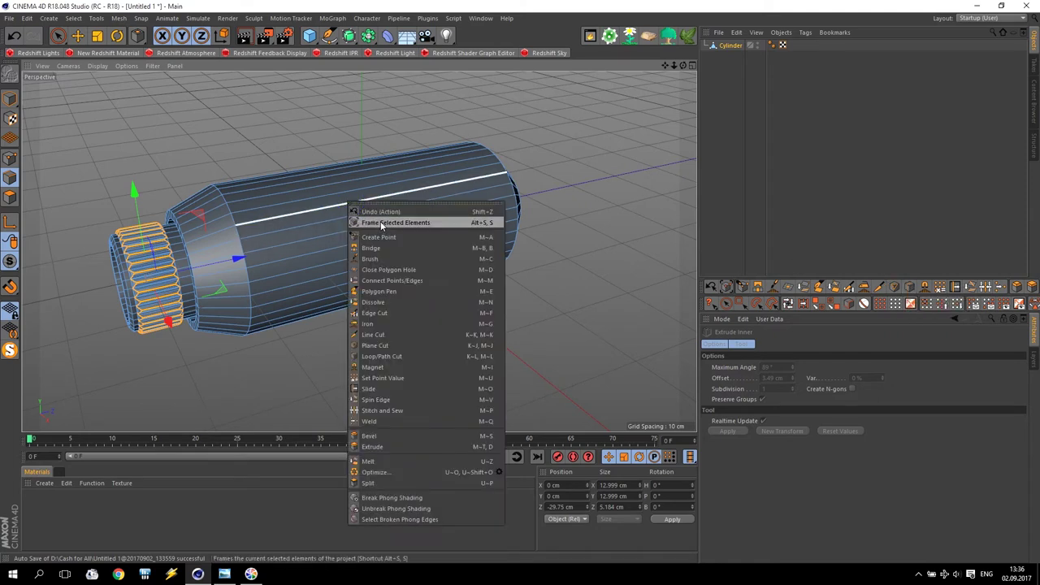
left_click(400, 360)
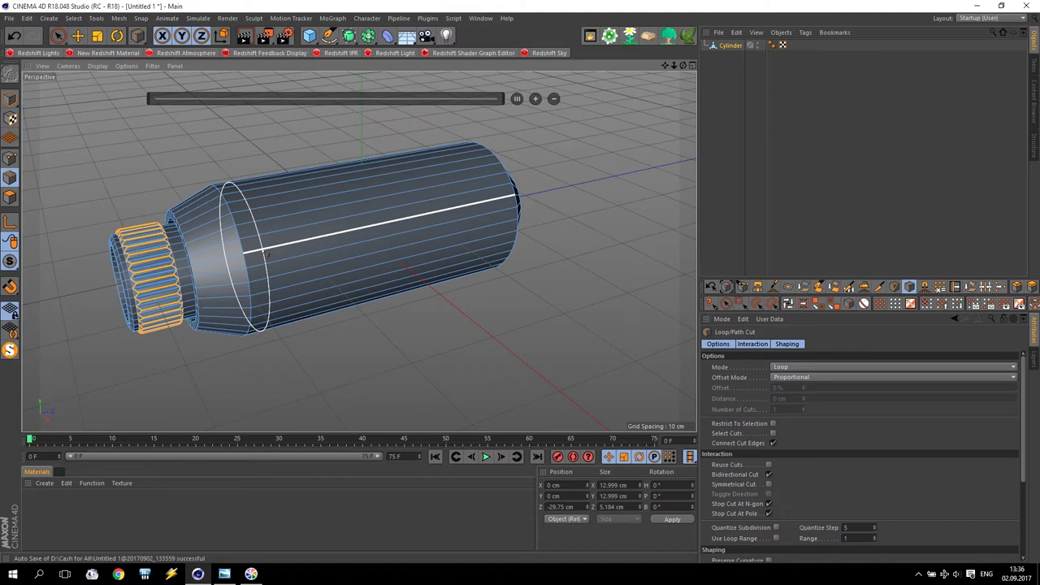
left_click(267, 255)
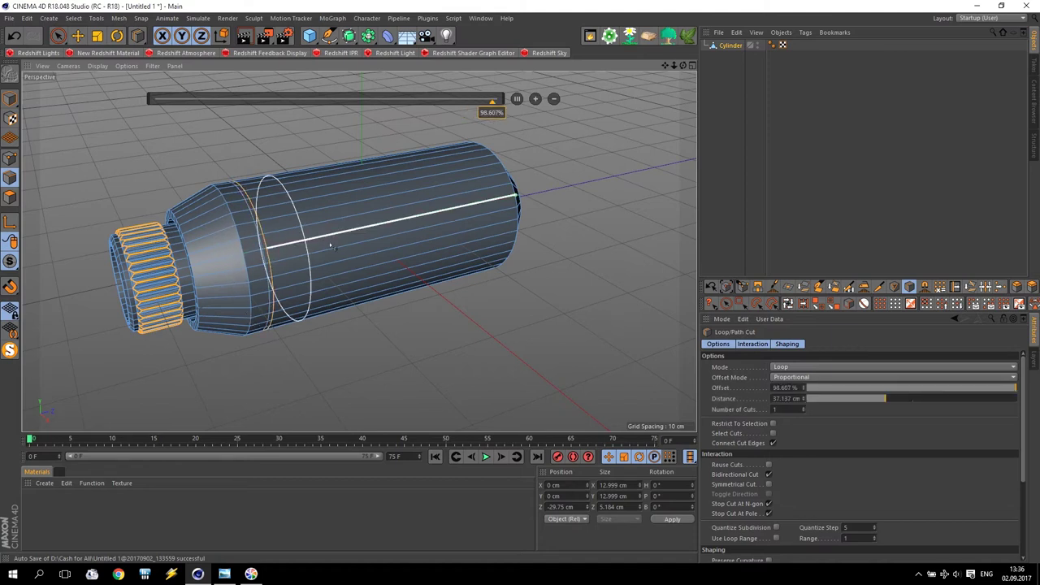
left_click(500, 203)
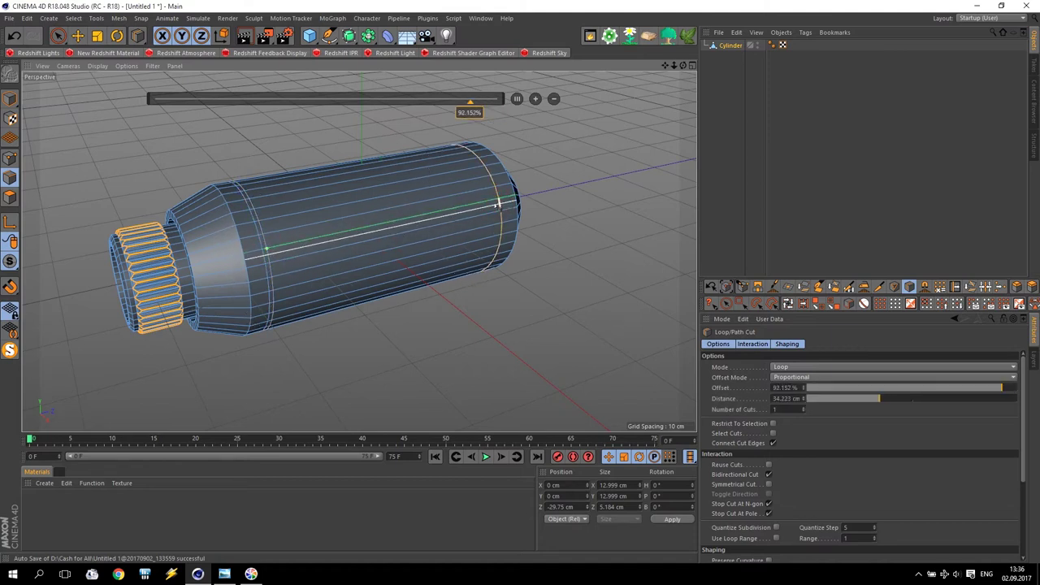
left_click(488, 198)
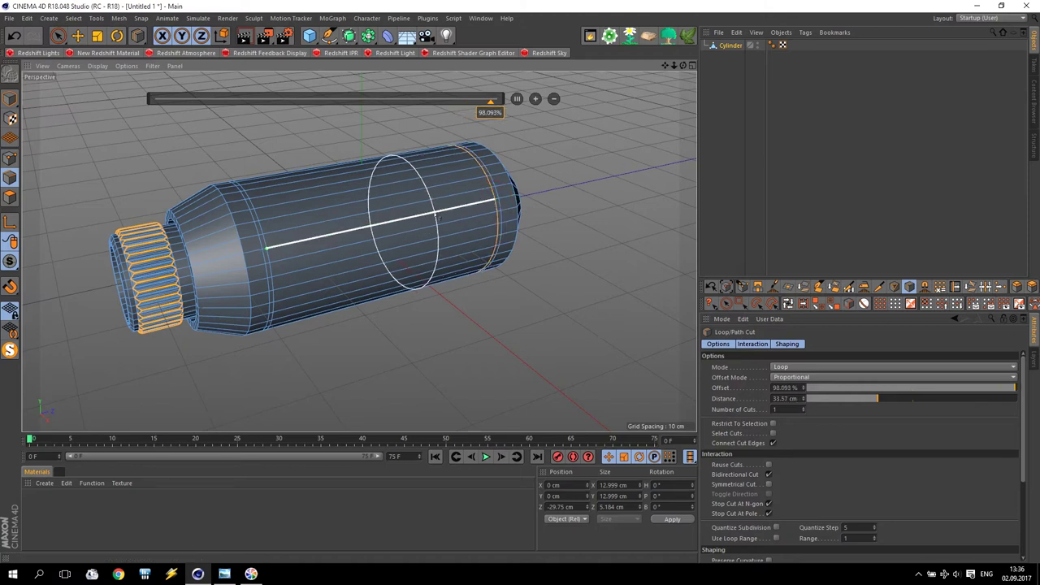
left_click(426, 213)
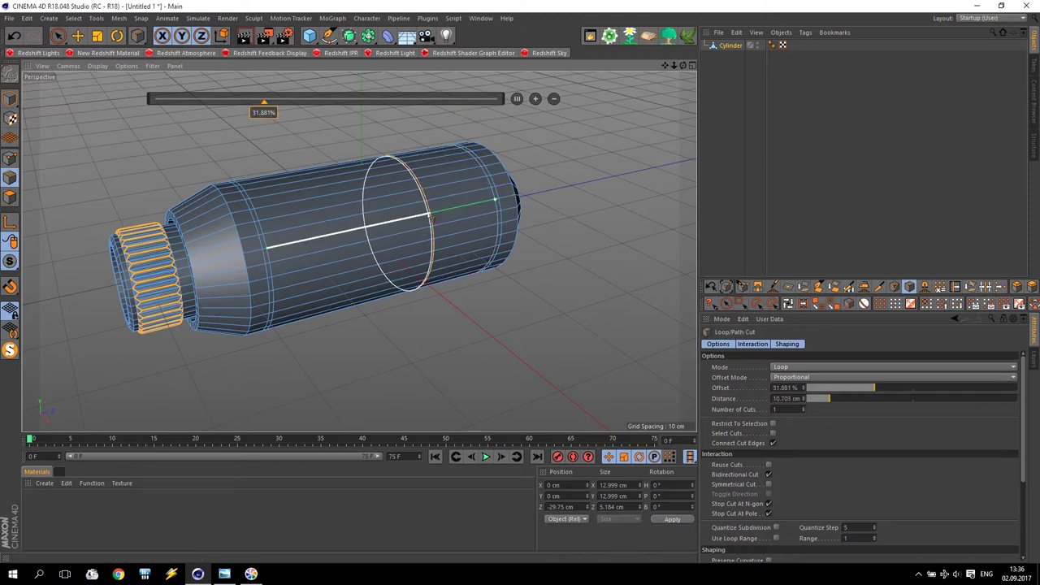
Select the three narrow polygon loops around the cylinder body and extrude them inward by about 0.97 cm
scroll(495, 203, "up", 3)
left_click_drag(470, 229, 423, 223, "alt")
left_click(10, 197)
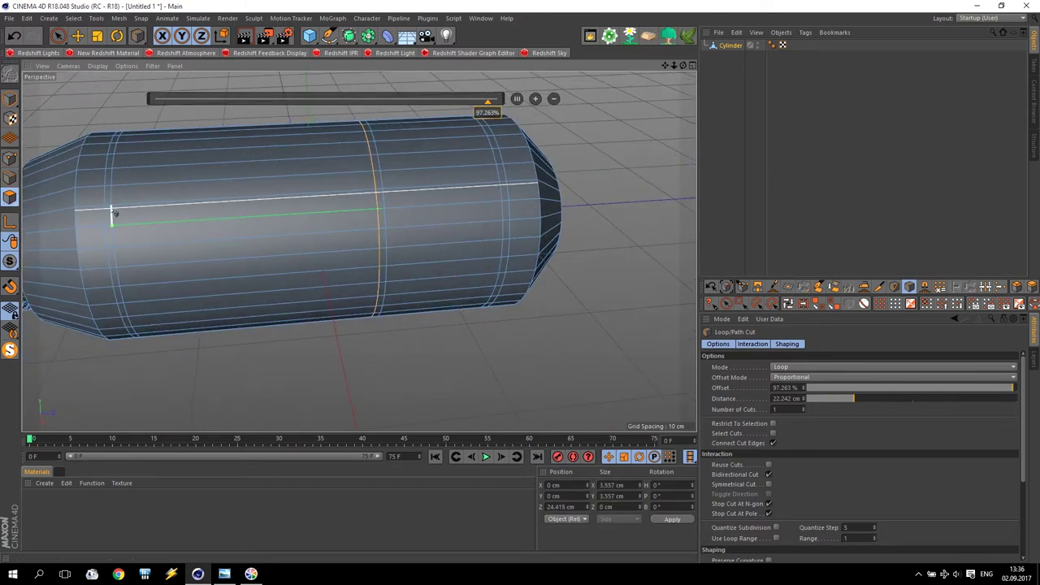
left_click(788, 306)
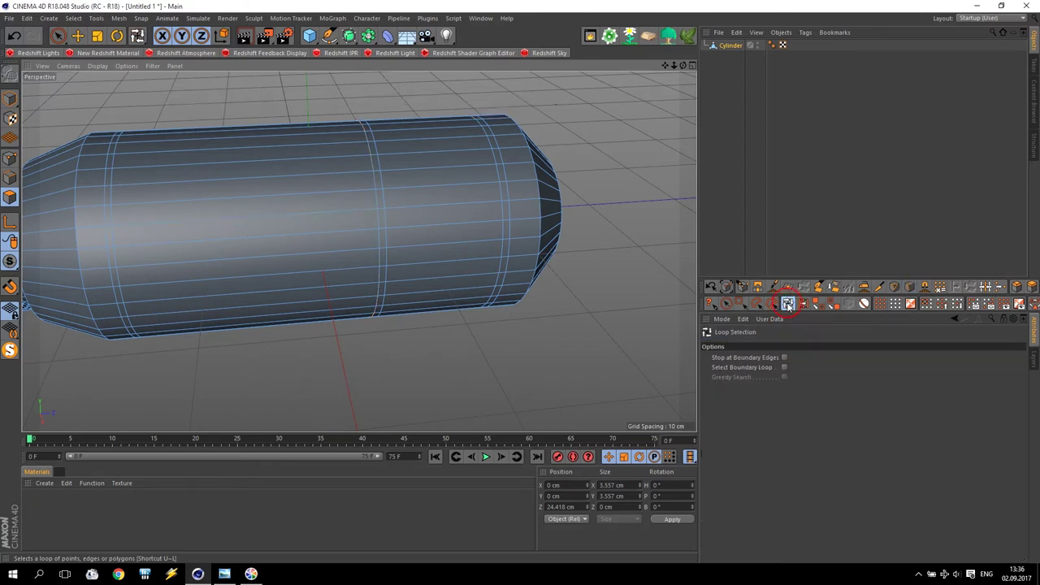
left_click(509, 223)
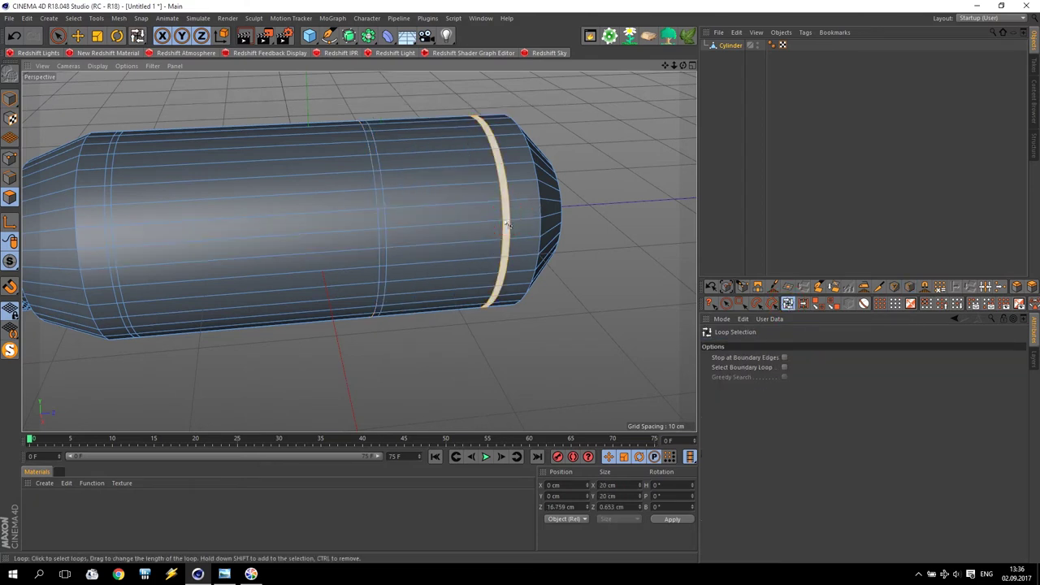
left_click(382, 228, "shift")
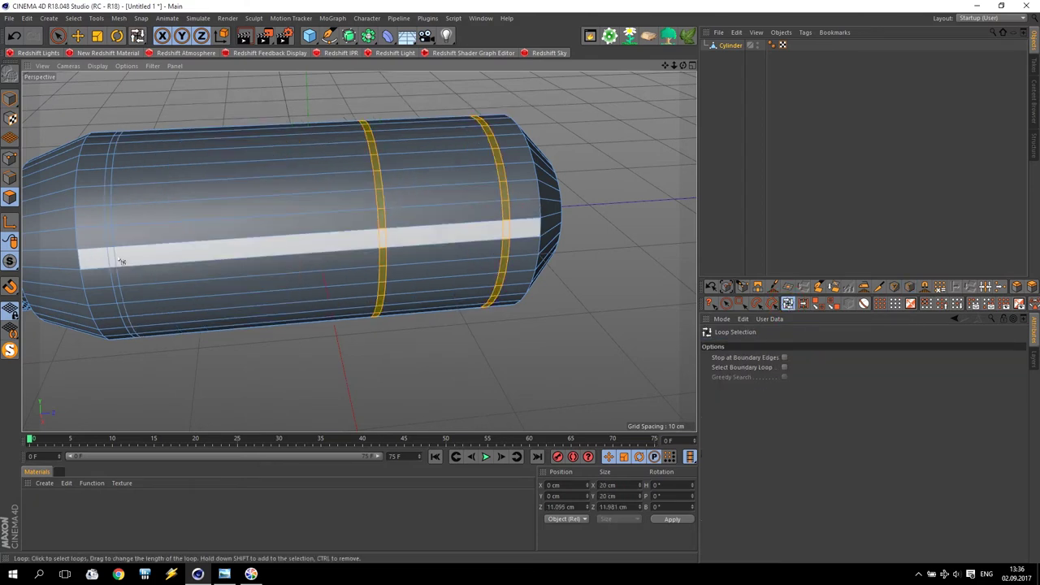
right_click(109, 248)
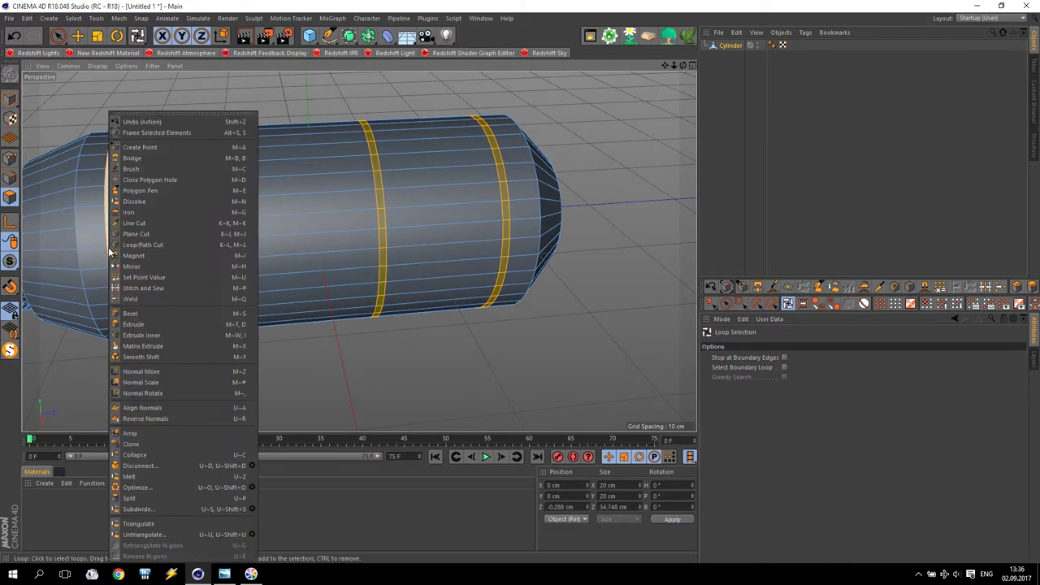
left_click(149, 324)
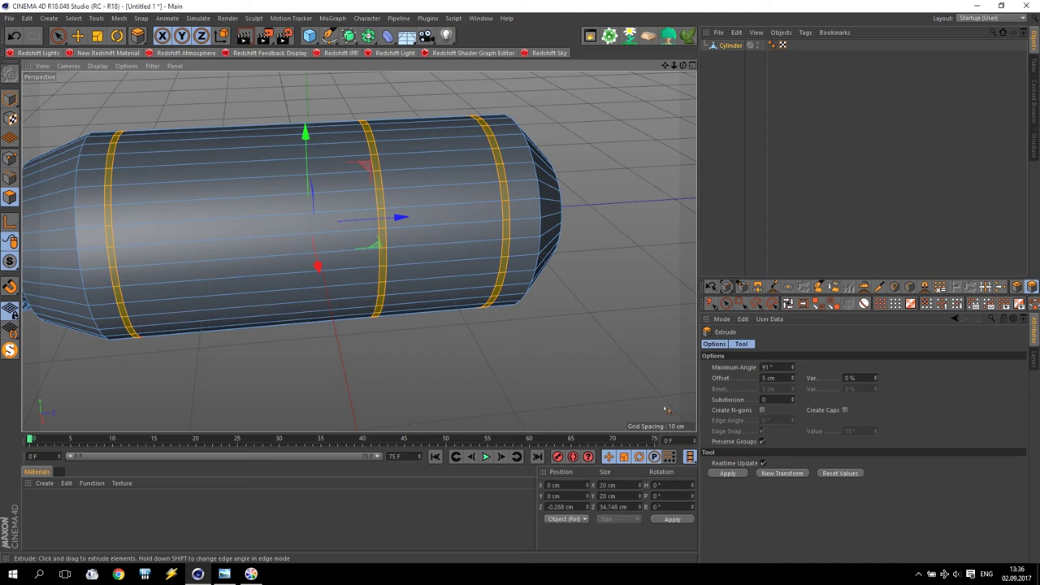
left_click_drag(458, 303, 488, 302)
left_click_drag(443, 365, 355, 365)
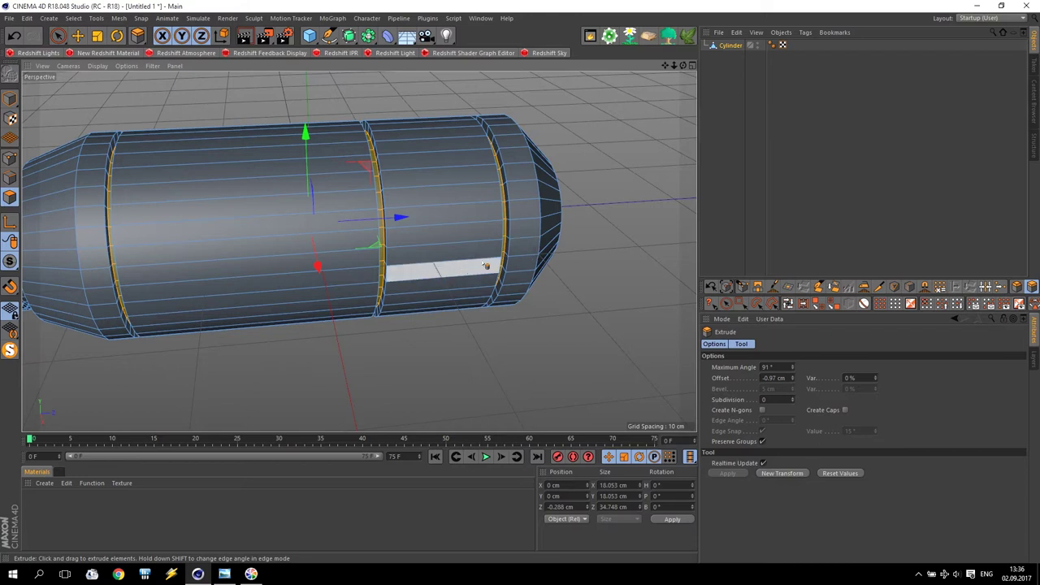
Add a second cylinder oriented along +Z with a radius of 5 cm and a height of 38 cm
scroll(244, 227, "down", 3)
left_click(310, 38)
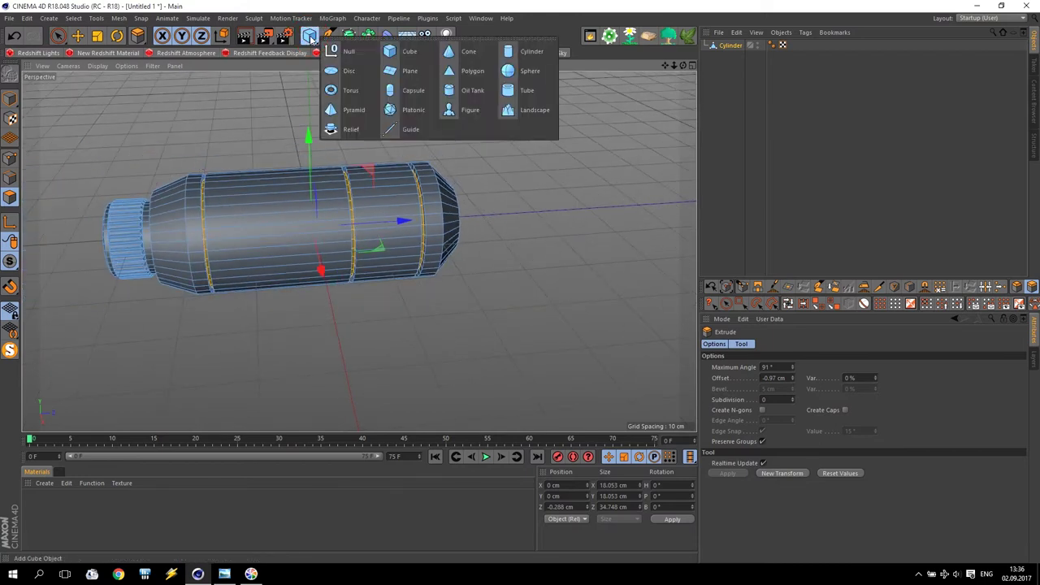
left_click(513, 52)
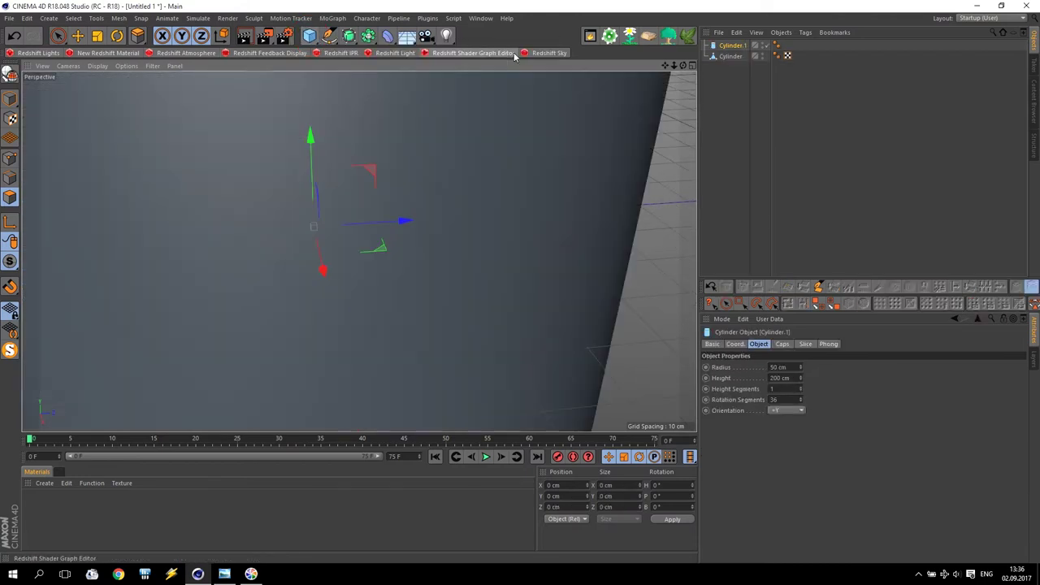
left_click(786, 411)
left_click(794, 465)
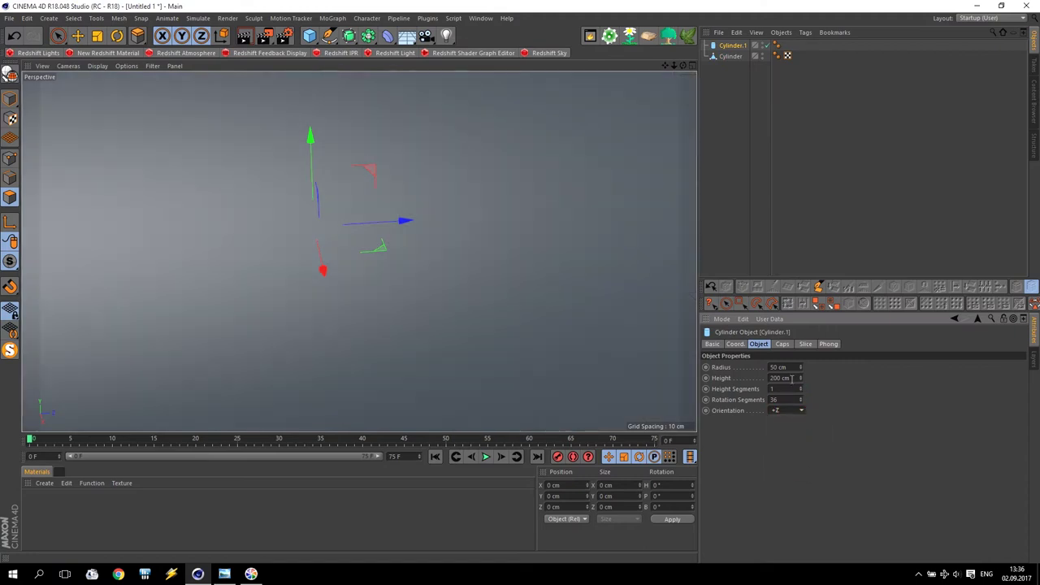
type("5")
key("Return")
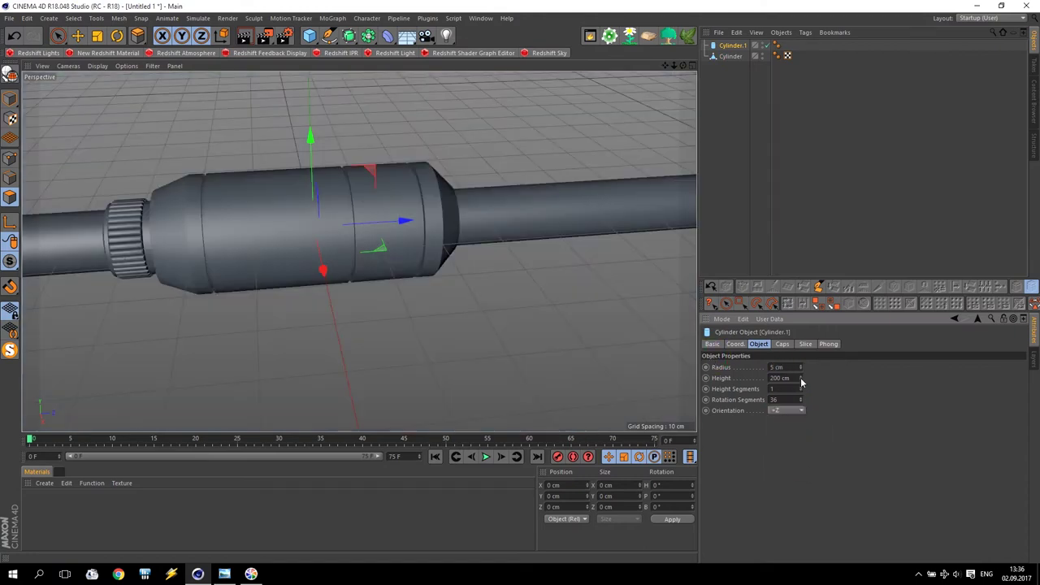
type("39")
key("Return")
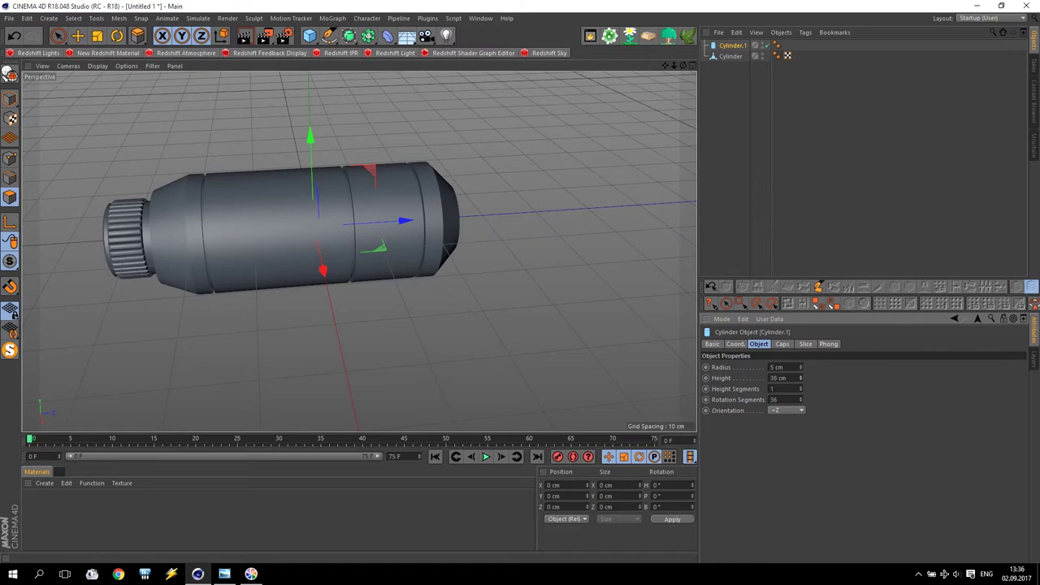
Raise the new cylinder about 15 cm to sit above the body, and set its radius to 3 cm and its height to 15 cm
left_click_drag(310, 137, 302, 88)
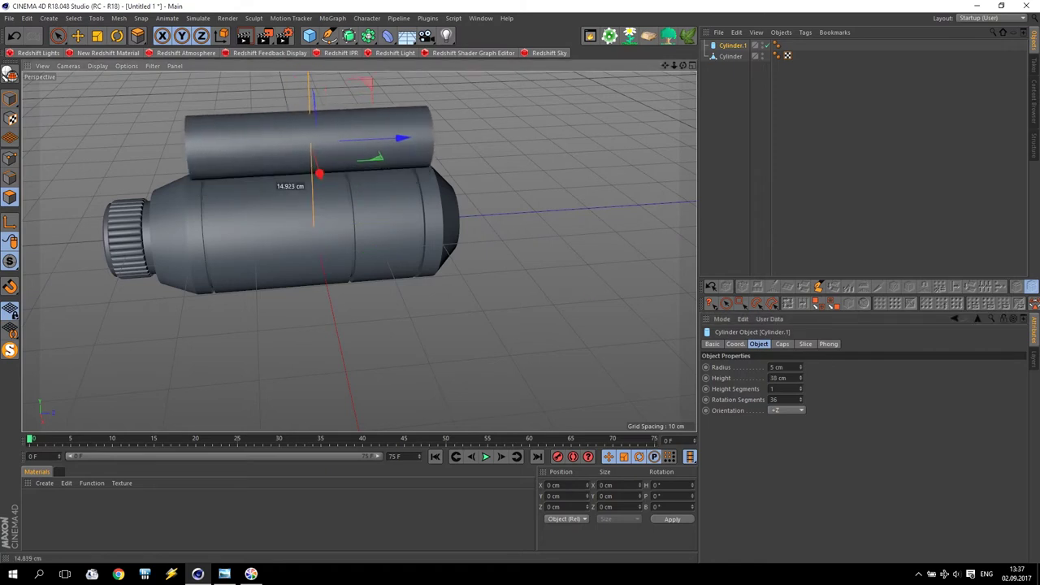
left_click(780, 367)
type("3")
key("Return")
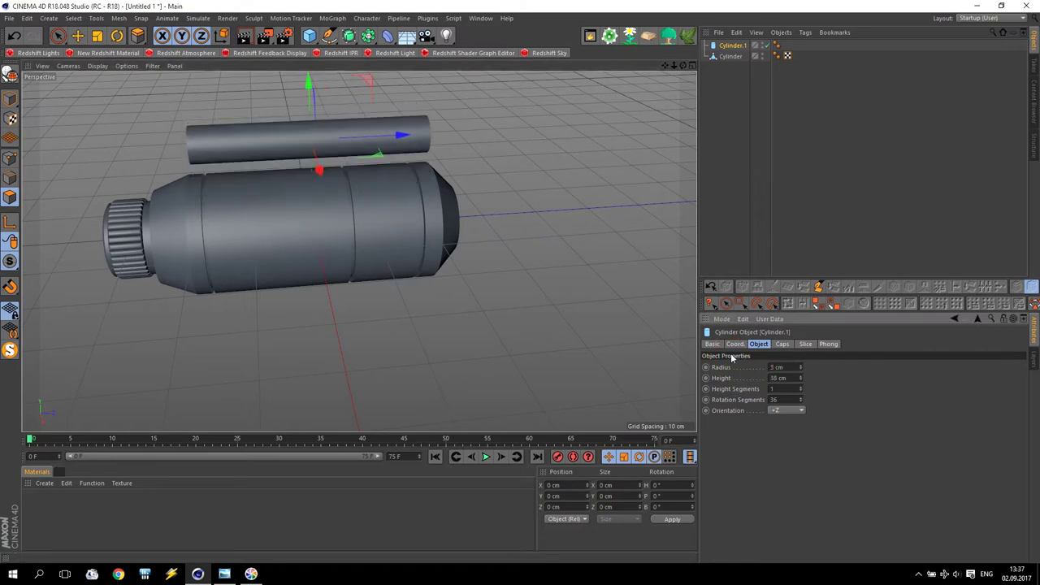
left_click_drag(801, 379, 777, 378)
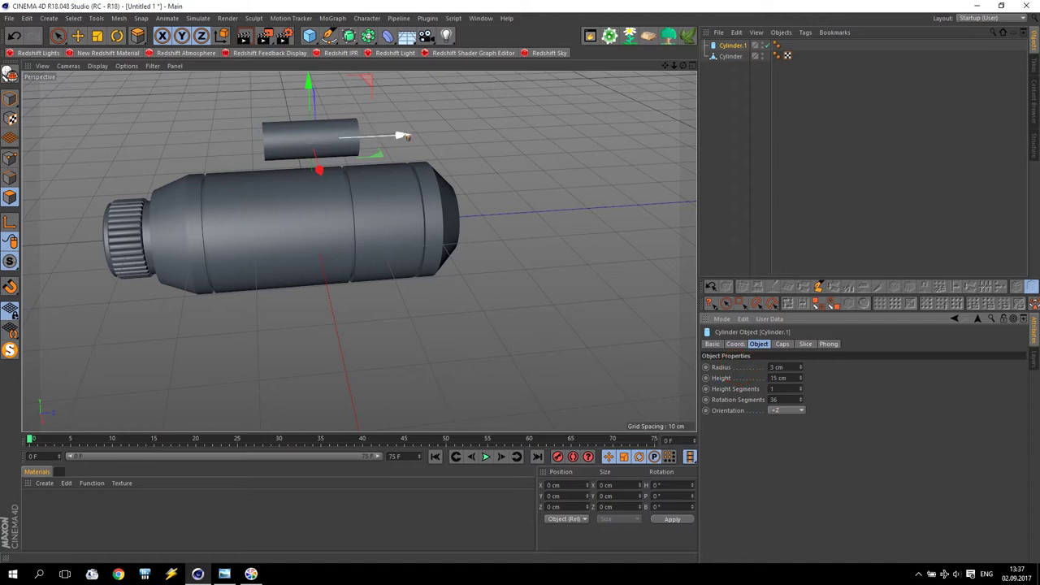
Convert the small upper cylinder into an editable polygon object
scroll(247, 105, "up", 4)
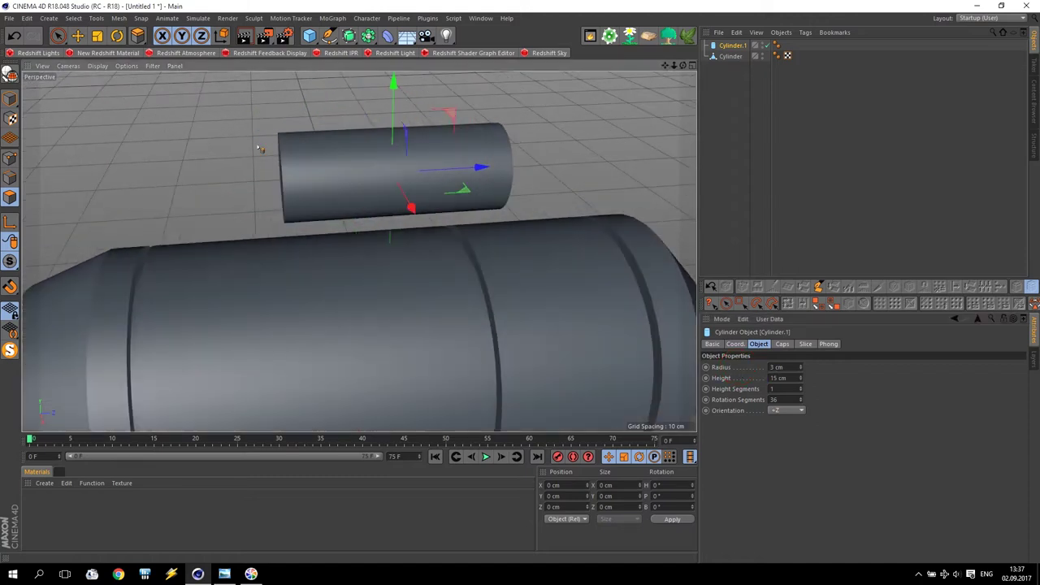
left_click_drag(252, 159, 353, 153, "alt")
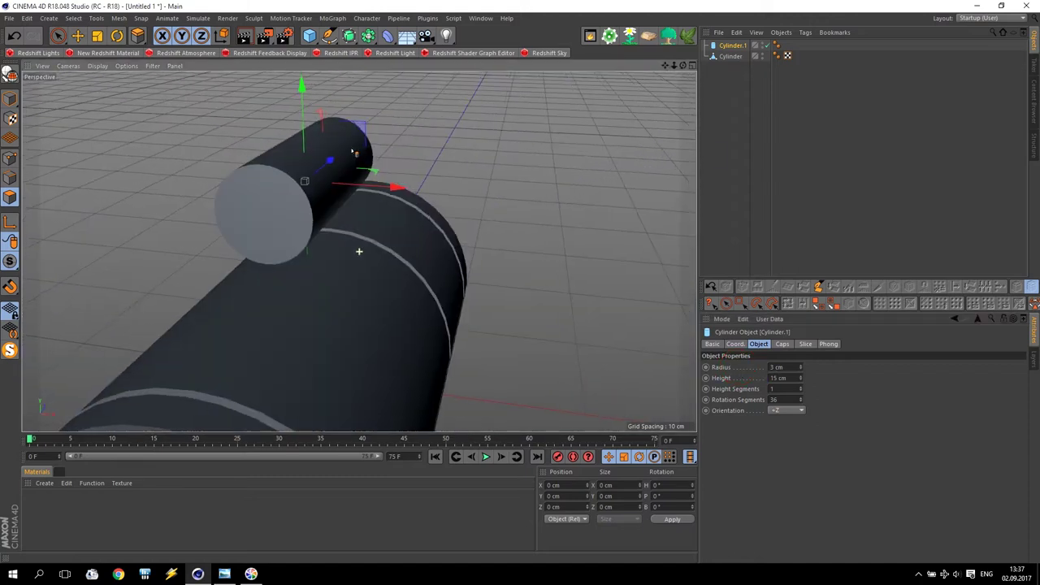
left_click(724, 48)
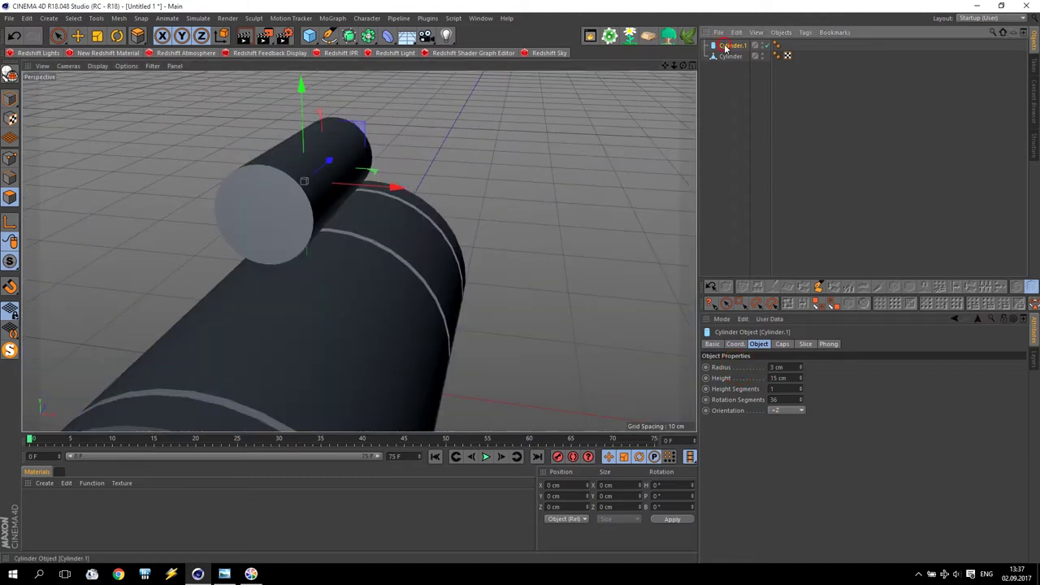
left_click(8, 75)
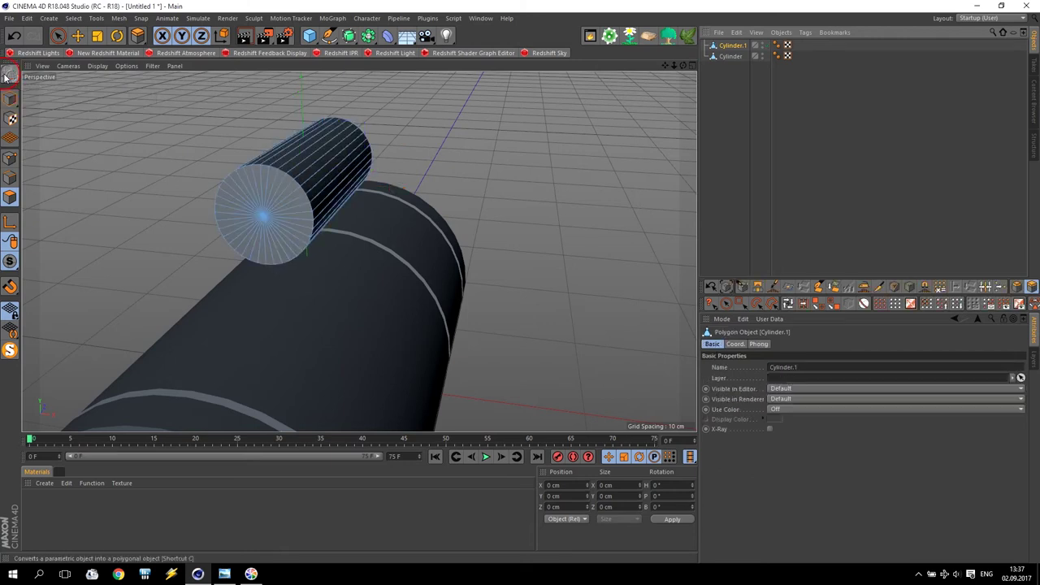
Select the polygons of both end caps of the small cylinder and inset them by 1 cm
left_click(57, 35)
mouse_move(244, 213)
left_mouse_down()
mouse_move(274, 232)
mouse_move(232, 230)
left_mouse_up()
scroll(231, 230, "up", 3)
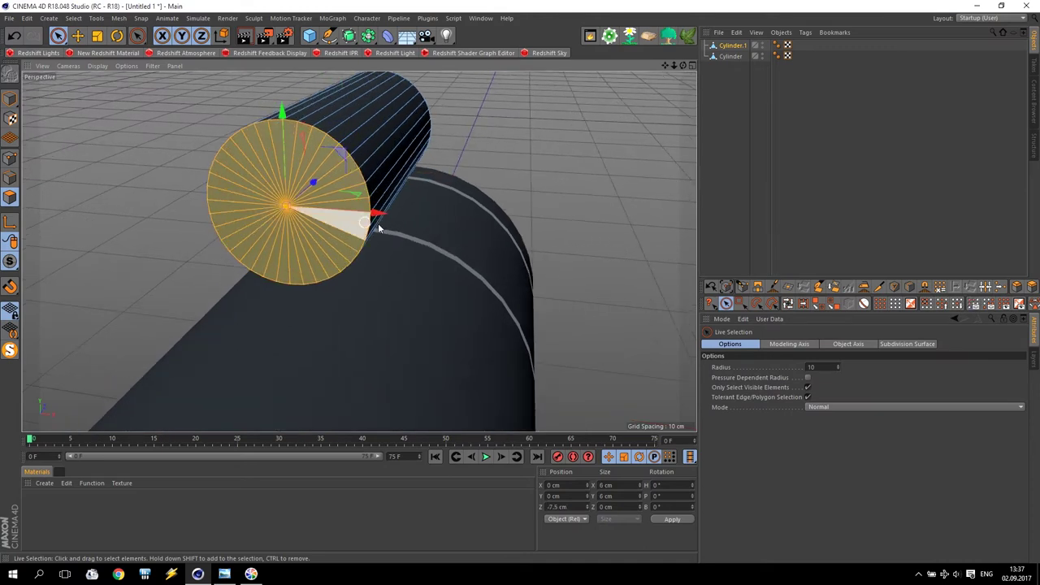
scroll(475, 230, "down", 4)
left_click_drag(474, 231, 294, 186, "alt")
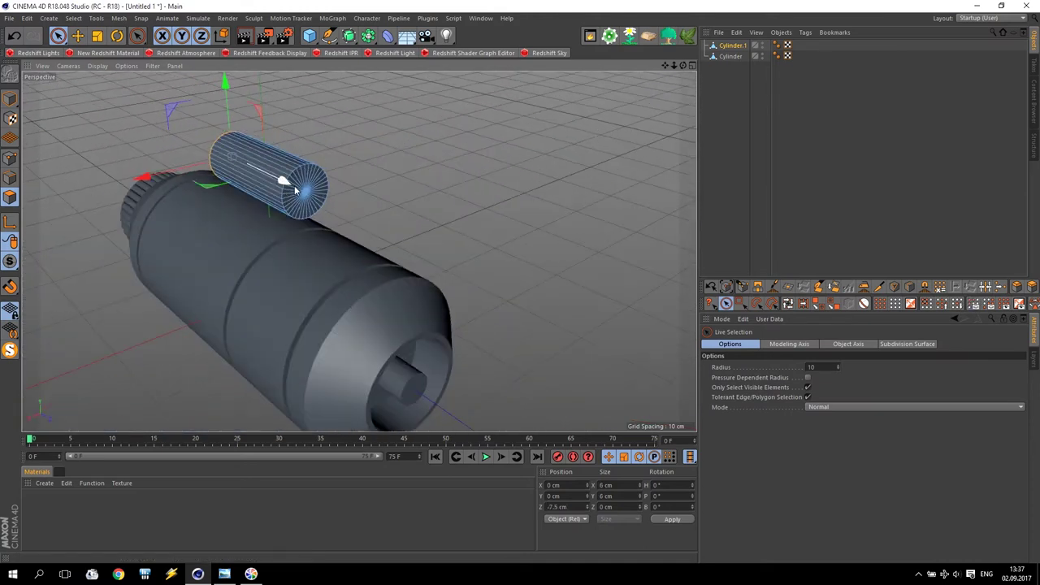
scroll(281, 181, "up", 3)
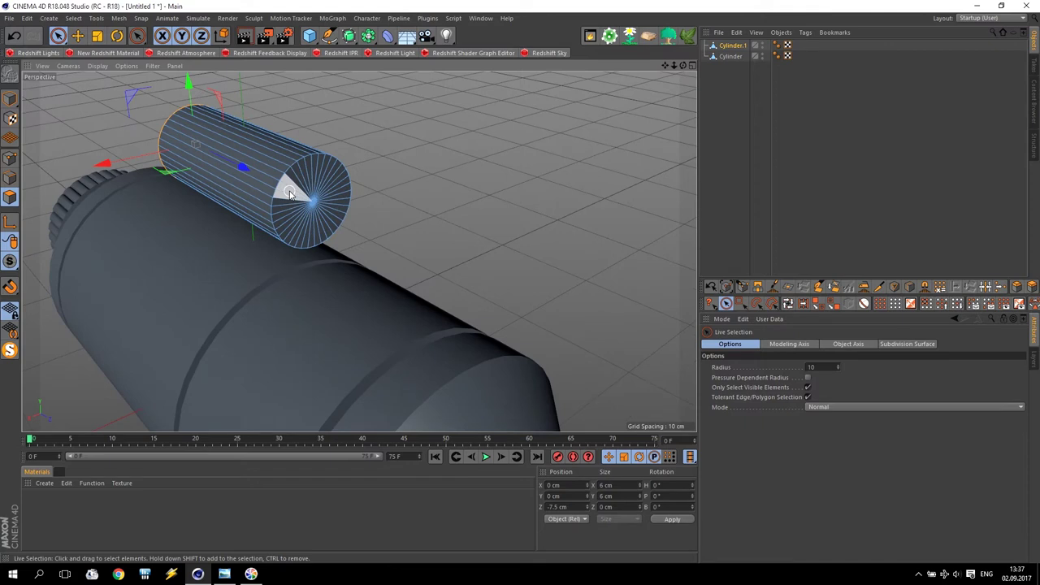
mouse_move(289, 193)
left_mouse_down()
mouse_move(329, 180)
mouse_move(300, 229)
left_mouse_up()
left_click_drag(191, 197, 169, 167, "alt")
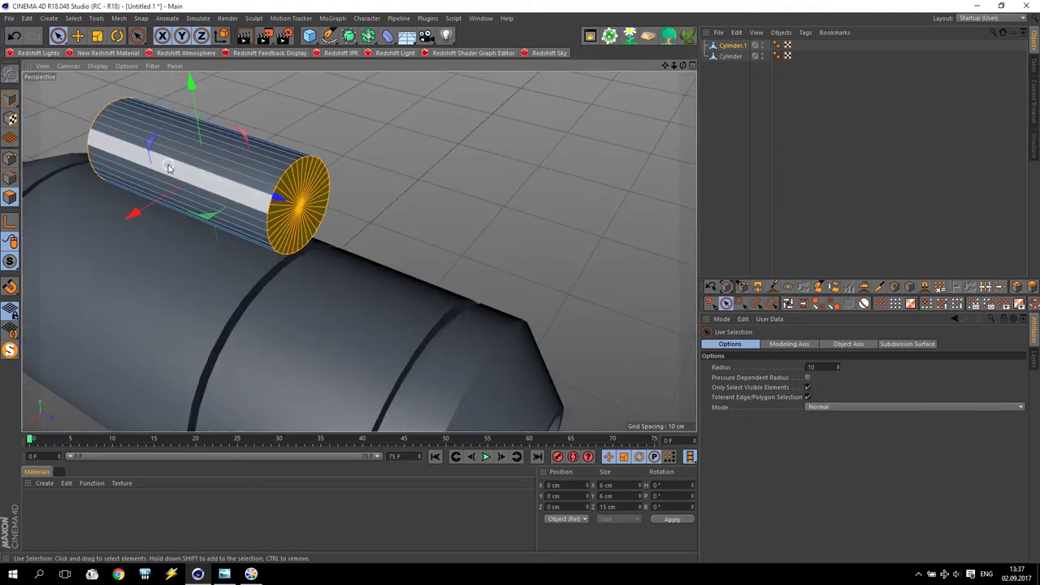
right_click(293, 114)
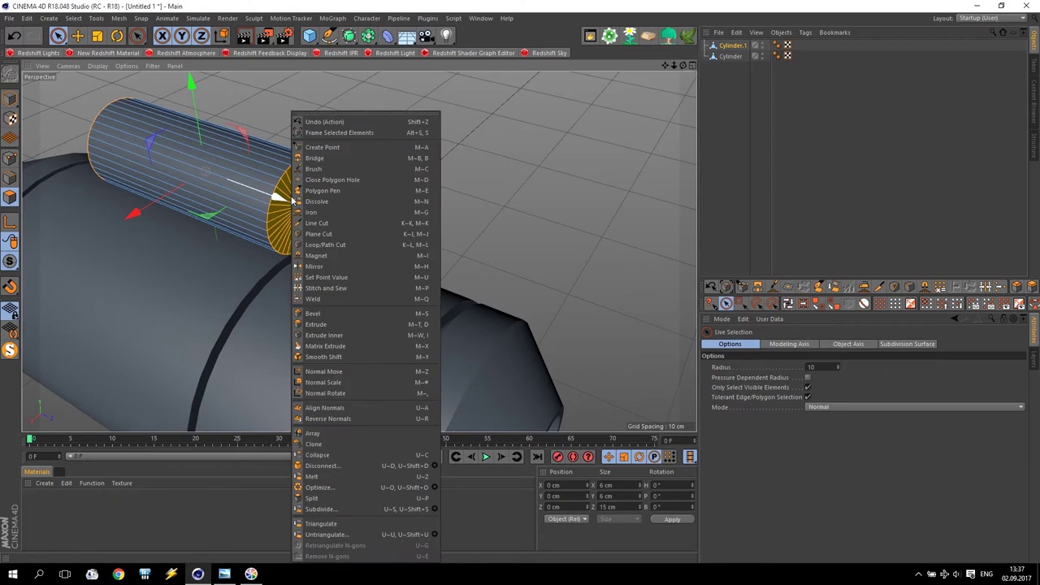
left_click(336, 336)
scroll(284, 227, "up", 4)
left_click_drag(331, 122, 382, 122)
left_click_drag(358, 338, 388, 338)
scroll(240, 131, "down", 4)
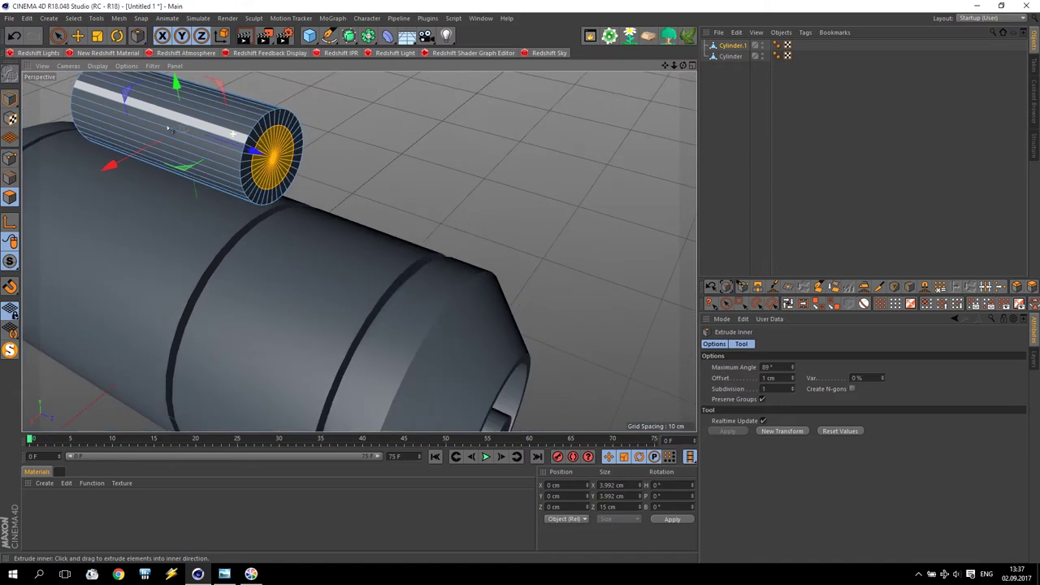
Scale the inset end caps apart along Z to a span of about 17.88 cm so that both ends taper
scroll(150, 109, "up", 4)
scroll(114, 139, "down", 4)
left_click_drag(50, 142, 511, 90, "alt")
left_click_drag(664, 66, 702, 145)
scroll(289, 195, "up", 4)
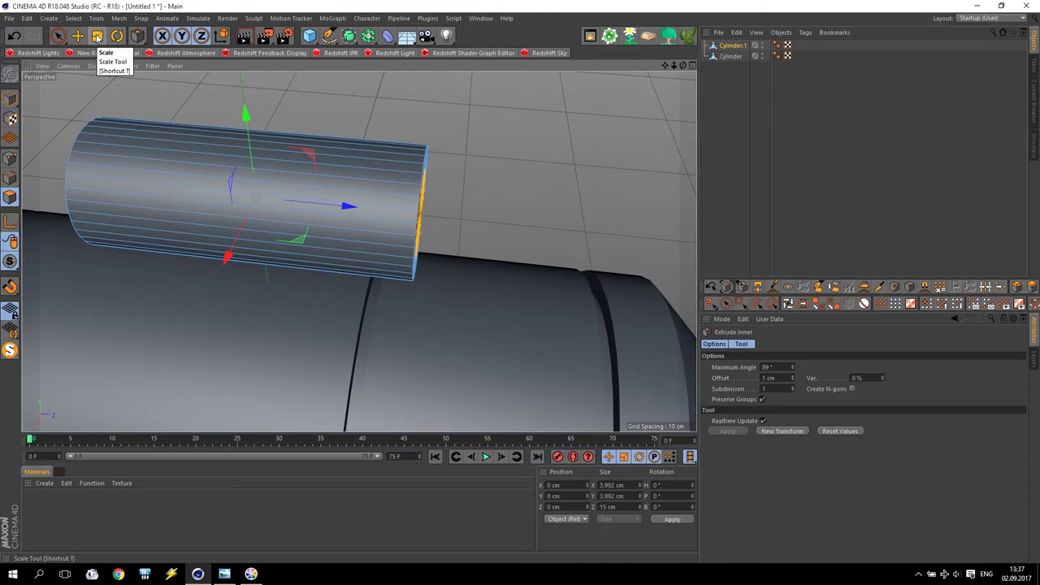
left_click(97, 35)
left_click_drag(353, 211, 370, 217)
left_click_drag(540, 233, 502, 241, "alt")
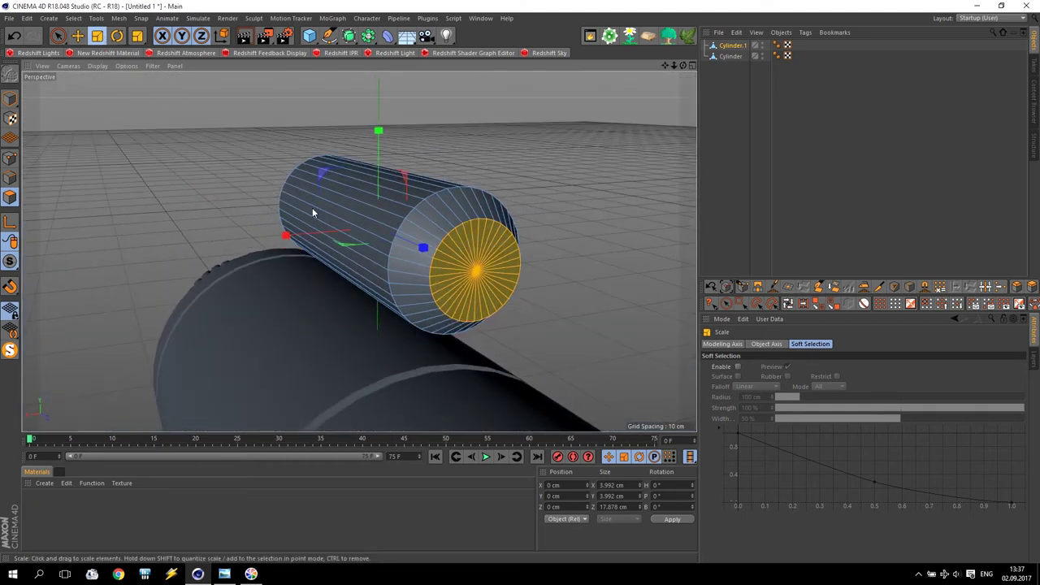
Inset both tapered end faces by about 0.23 cm and recess them by scaling along Z to a span of about 15.57 cm
right_click(461, 258)
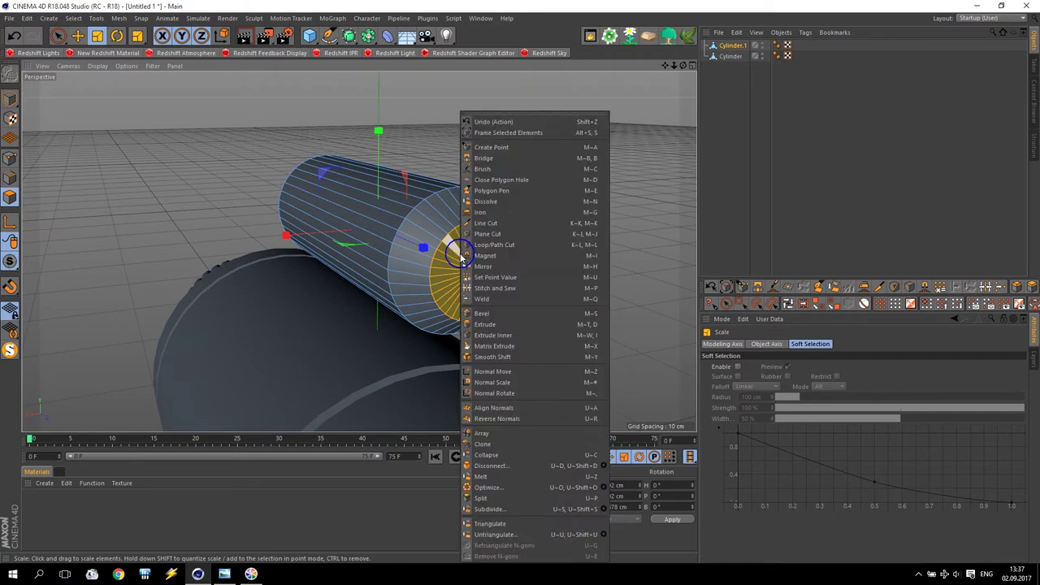
left_click(493, 335)
left_click_drag(492, 248, 507, 248)
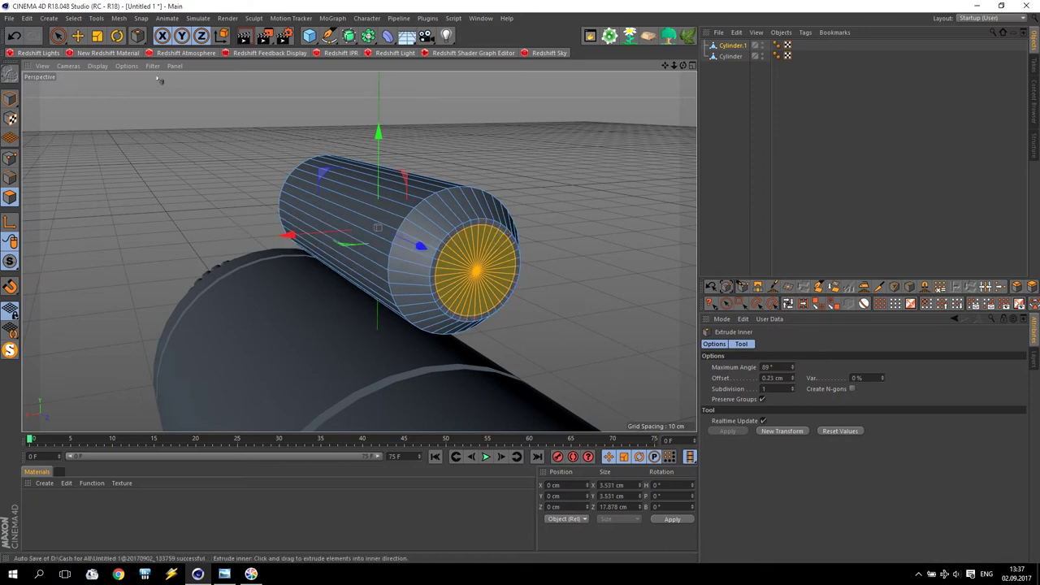
left_click(97, 36)
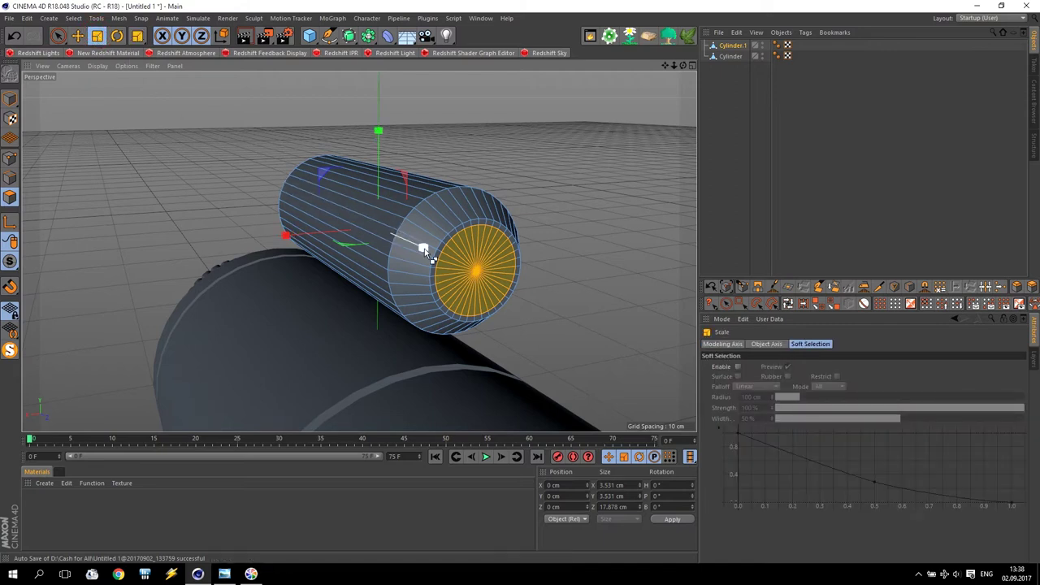
left_click_drag(426, 252, 422, 243)
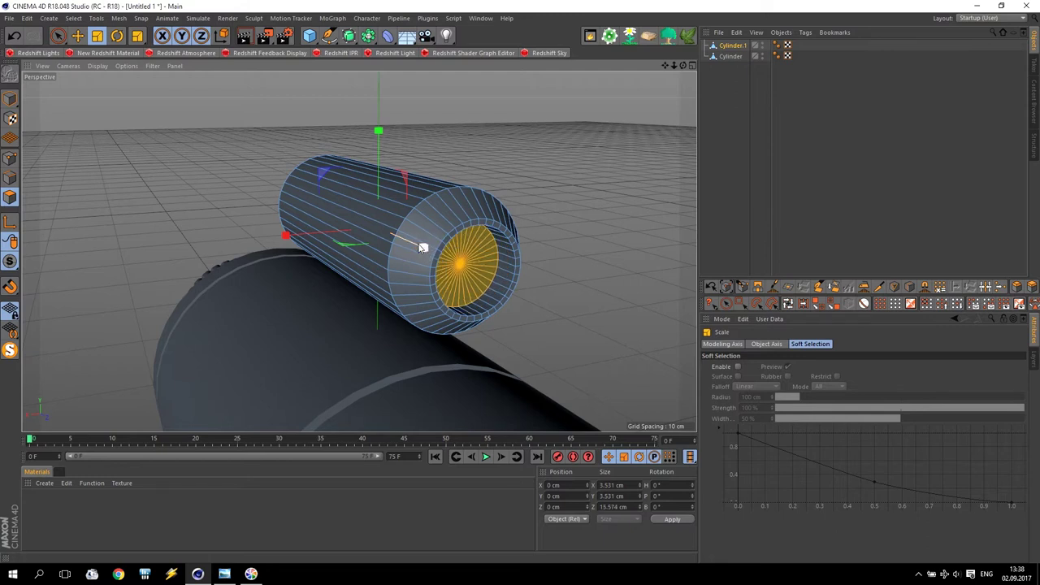
Inset the recessed end faces of the small cylinder by 0.74 cm
right_click(469, 257)
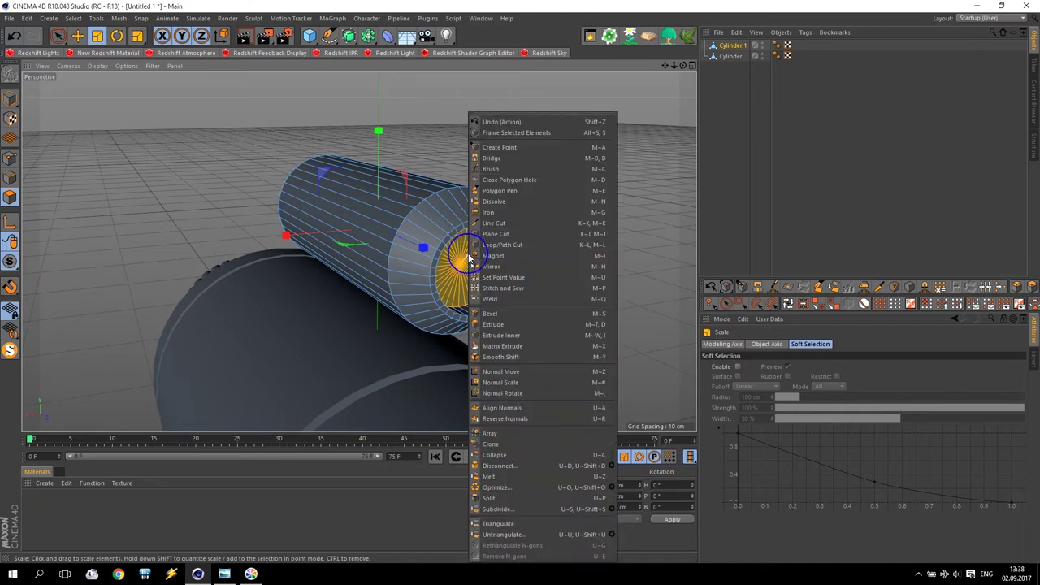
left_click(504, 335)
left_click_drag(504, 335, 521, 335)
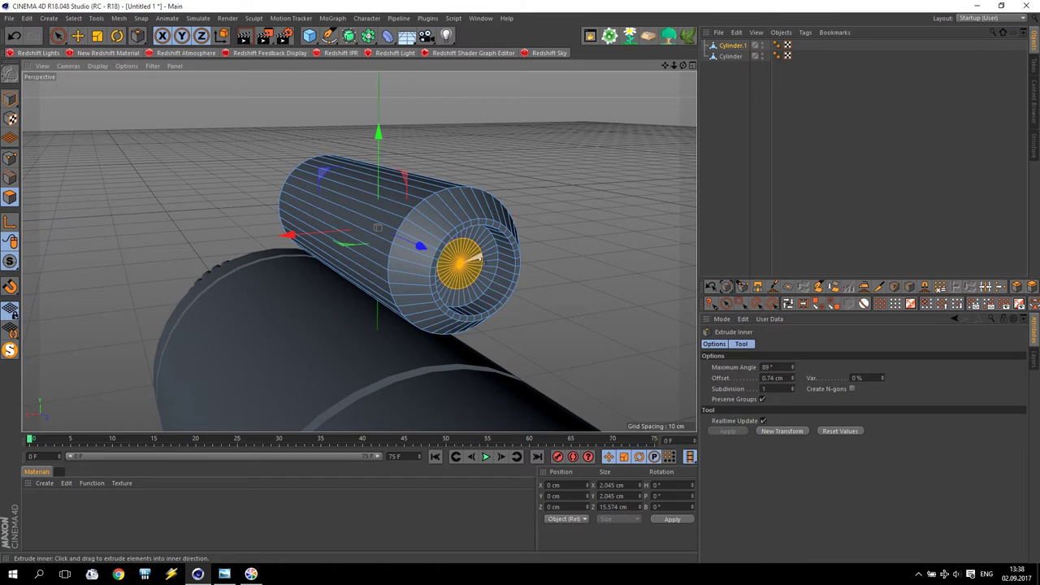
scroll(480, 258, "up", 2)
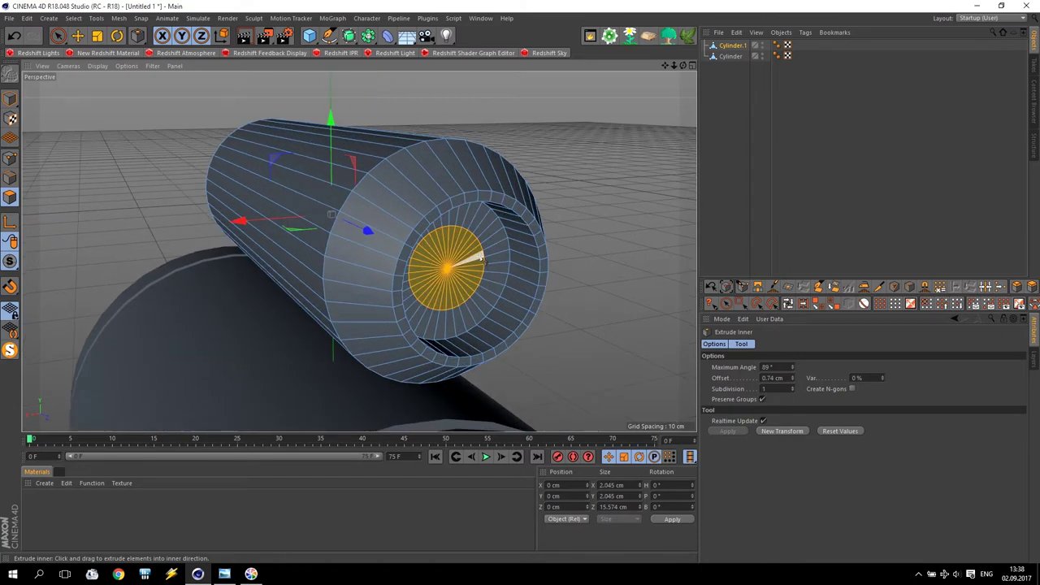
Scale the inset end discs apart along Z to a span of about 17.3 cm and shrink their diameter to about 0.9 cm
left_click(97, 36)
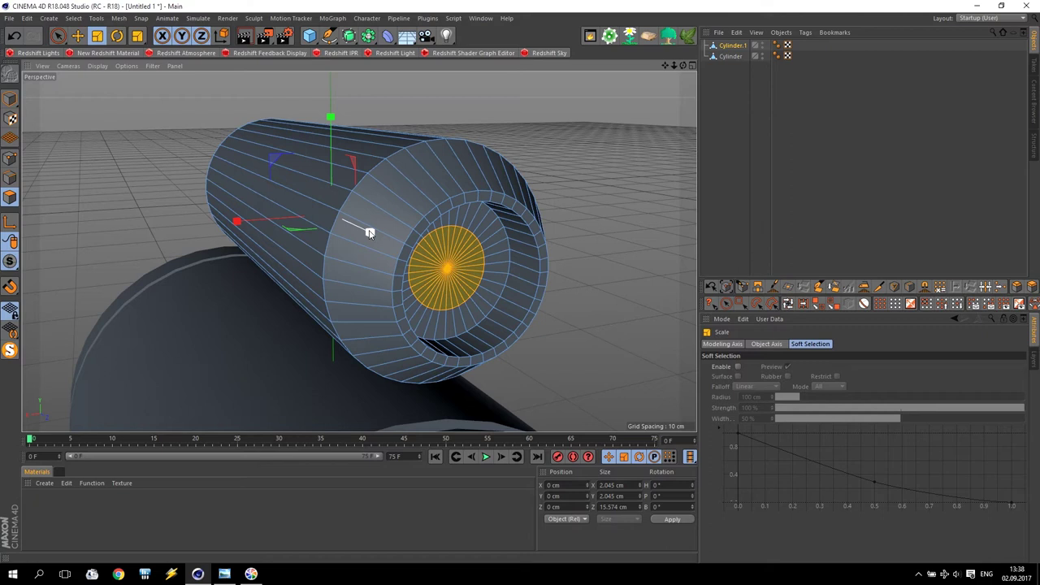
left_click_drag(372, 235, 372, 233)
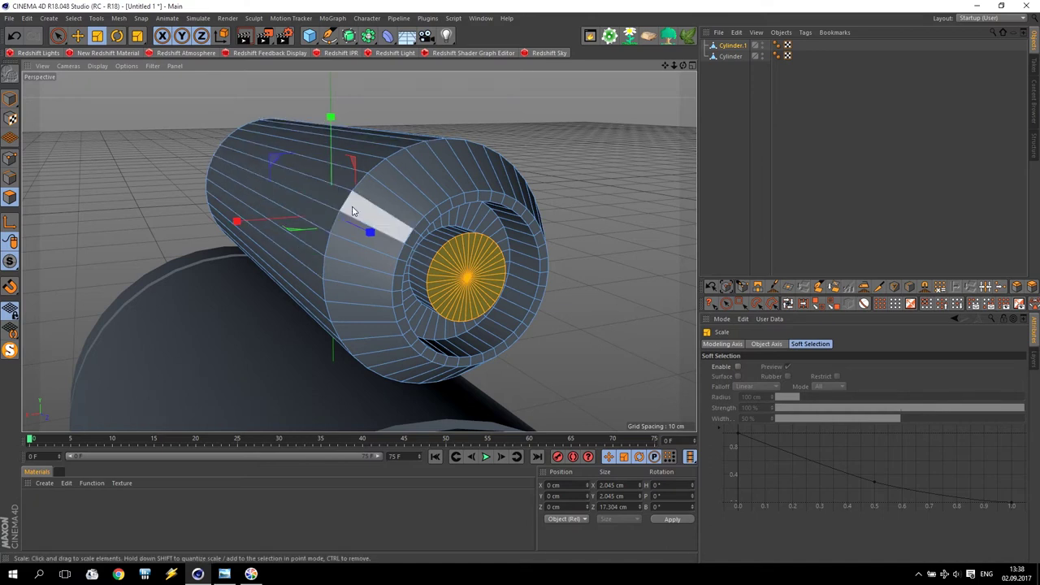
left_click_drag(275, 162, 307, 199)
scroll(399, 274, "down", 4)
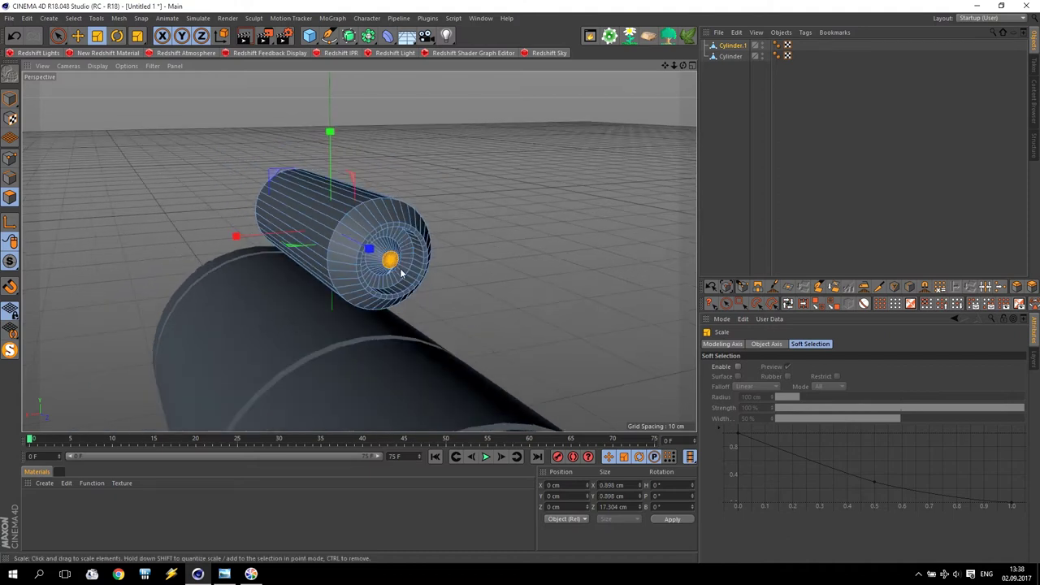
Cut two closely spaced pairs of edge loops around the small cylinder's body, one pair toward each end
left_click_drag(227, 166, 91, 195, "alt")
scroll(74, 205, "up", 5)
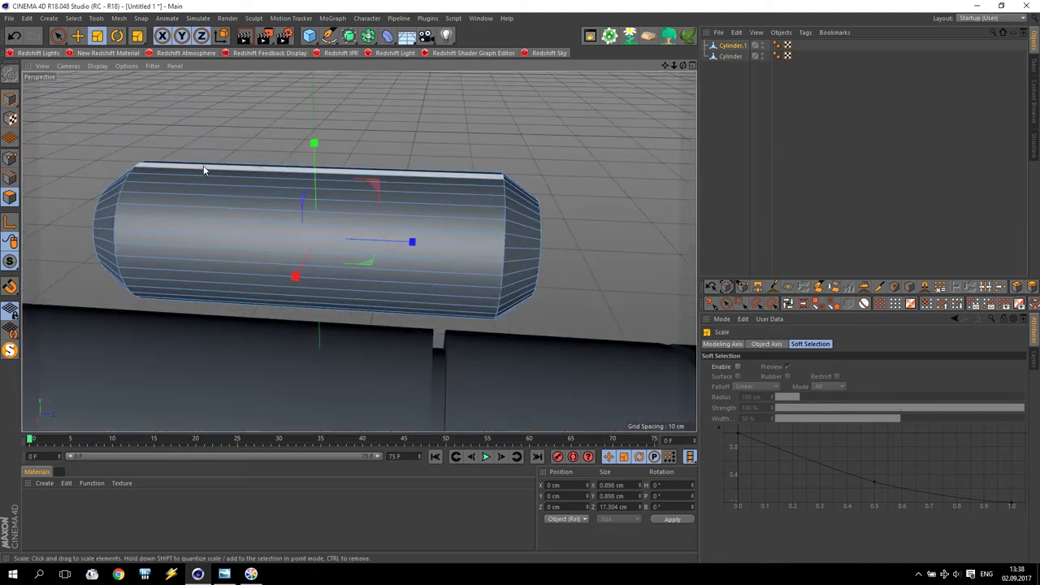
left_click(733, 45)
left_click(10, 177)
left_click(910, 286)
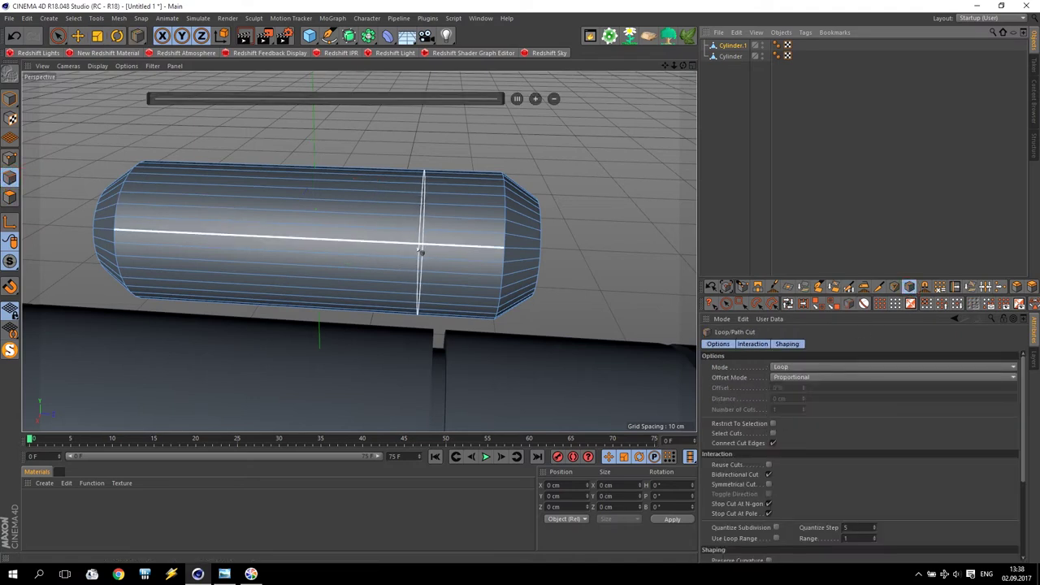
left_click(410, 250)
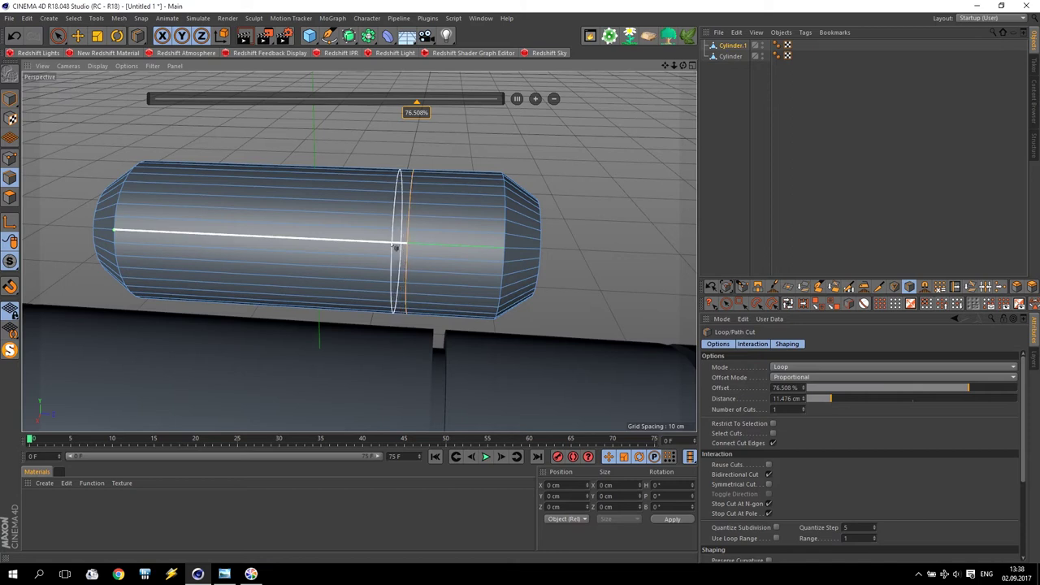
left_click(393, 245)
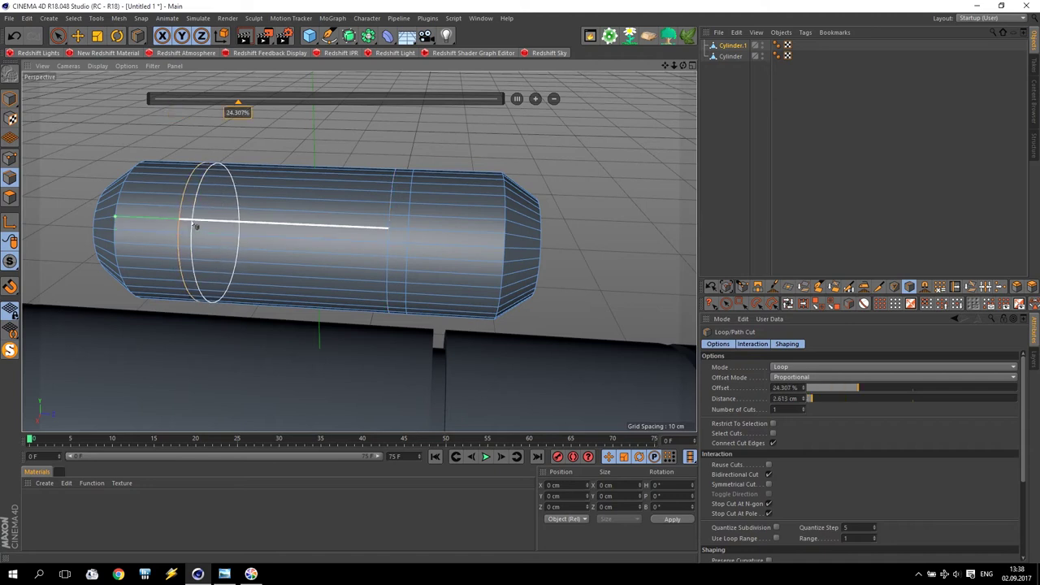
left_click(189, 225)
scroll(40, 167, "up", 3)
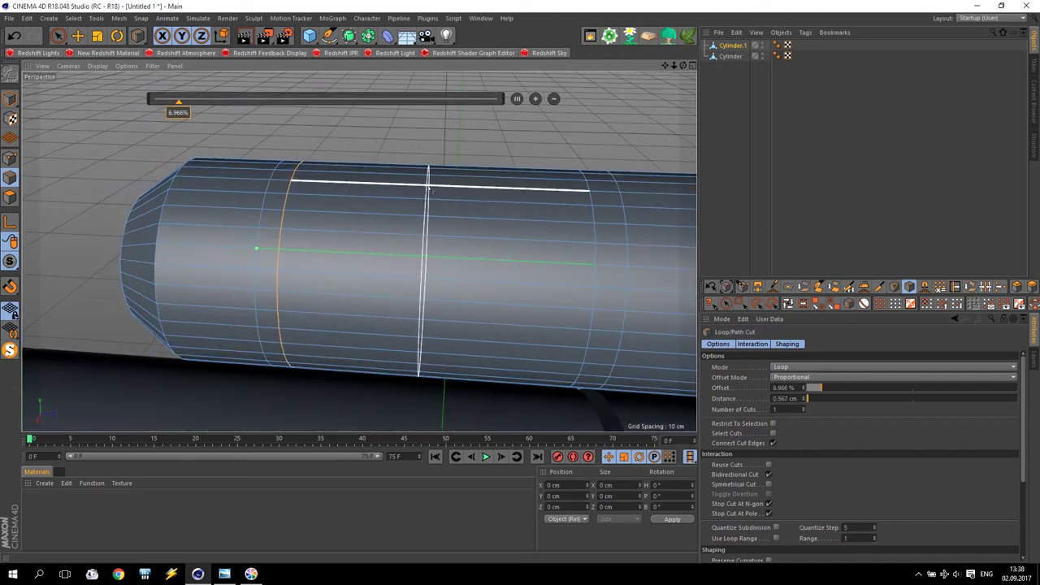
Select the two narrow polygon bands between the paired loop cuts and bevel them with a 0.3 cm offset
left_click(8, 197)
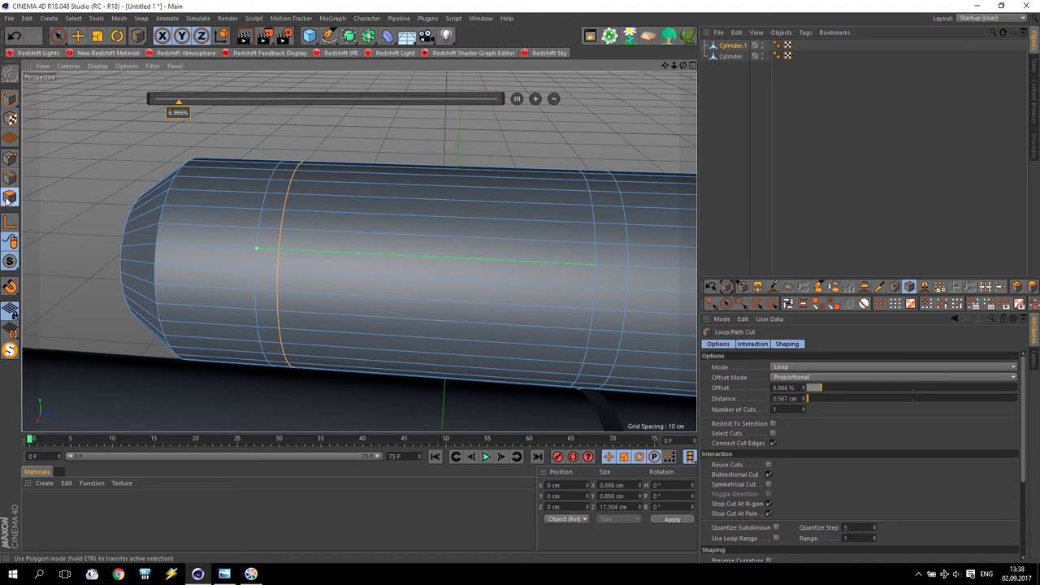
left_click(787, 303)
left_click(277, 227)
left_click(609, 268, "shift")
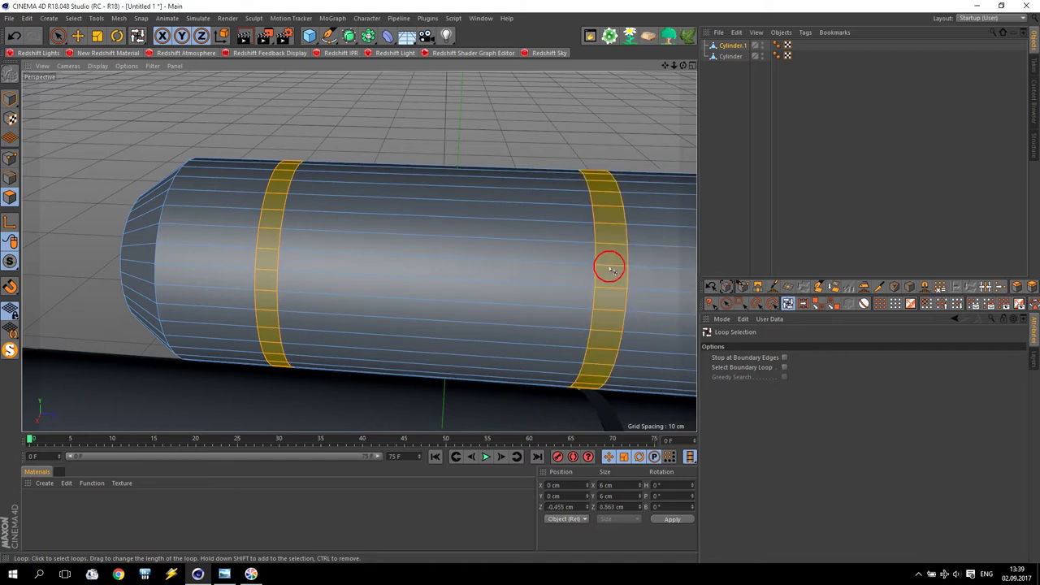
right_click(613, 257)
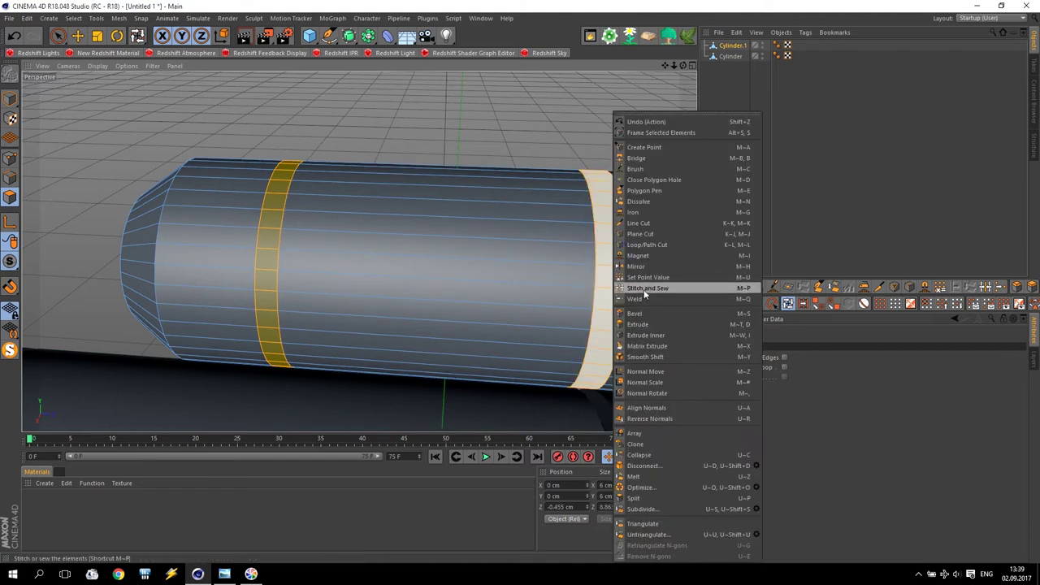
left_click(658, 316)
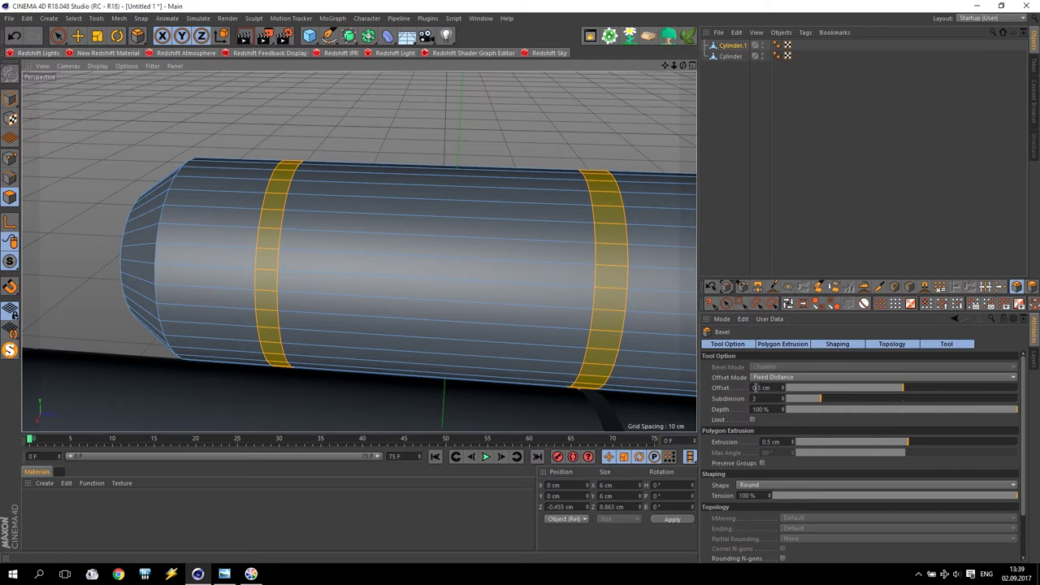
double_click(758, 388)
type("0.")
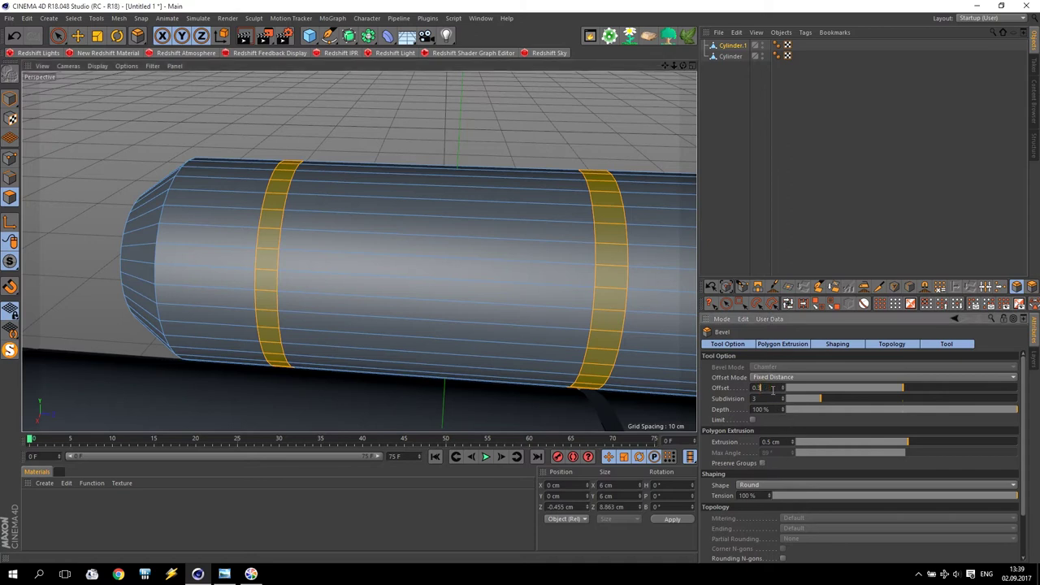
type("3")
key("Return")
scroll(270, 280, "up", 10)
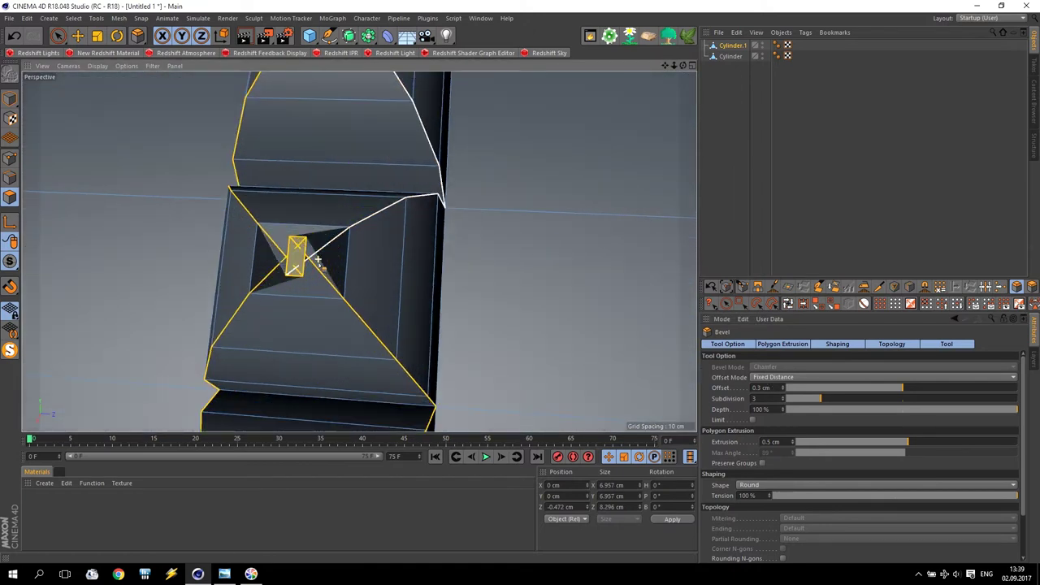
Try bevel offsets of 20 cm and 0.2 cm on the two narrow bands
double_click(764, 388)
type("20")
key("Return")
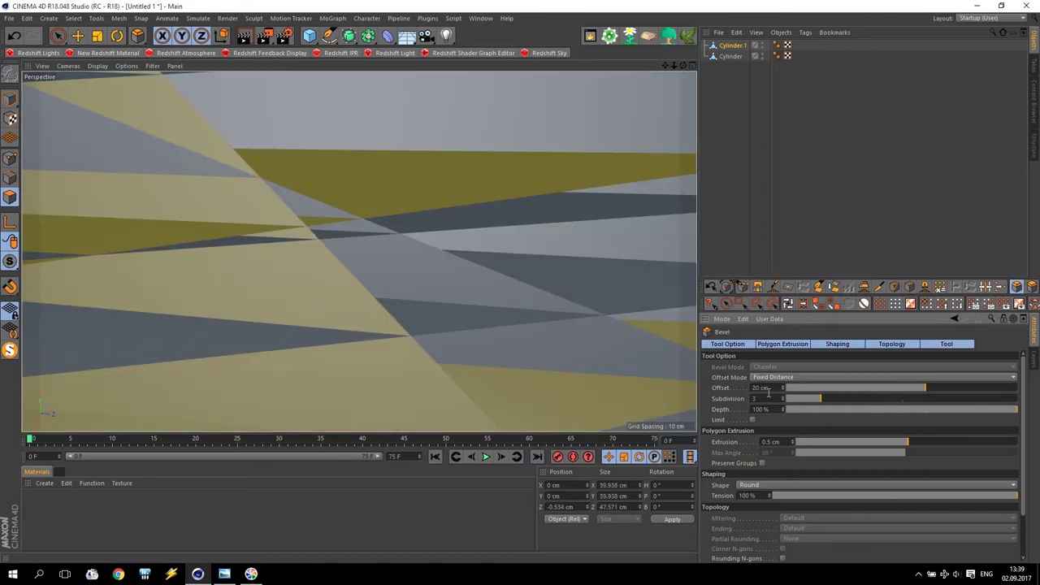
double_click(764, 388)
type("0.2")
key("Return")
scroll(331, 264, "down", 5)
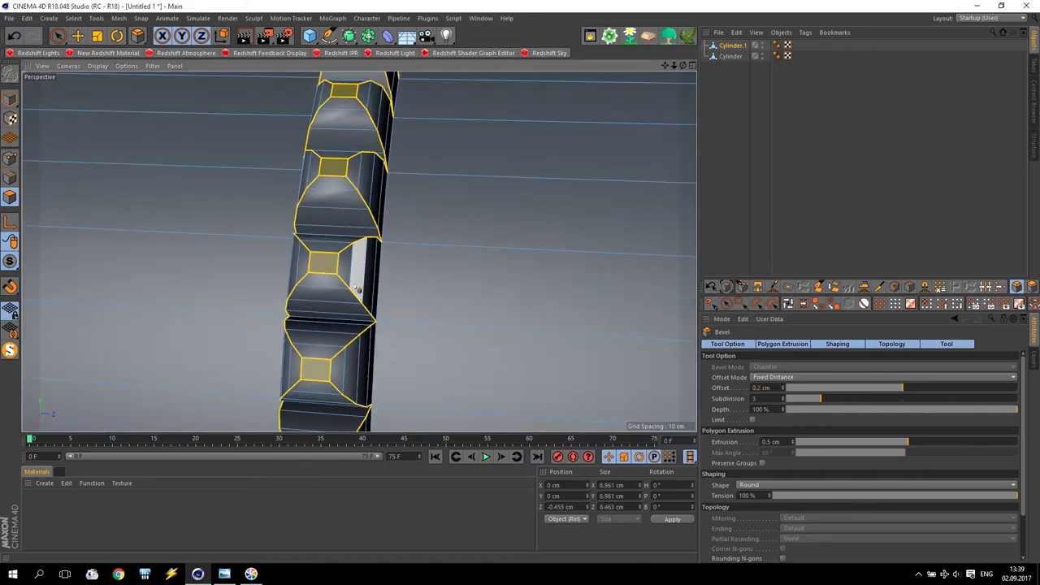
scroll(385, 274, "up", 4)
scroll(387, 278, "down", 3)
scroll(388, 278, "down", 2)
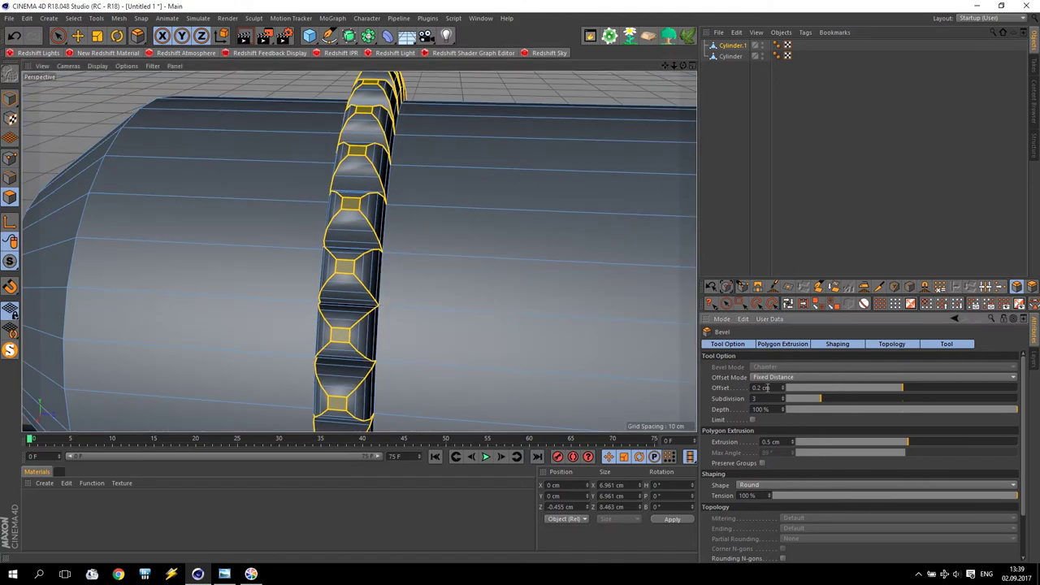
Set the bevel offset of the two bands to 0.25 cm
key("Return")
scroll(391, 270, "up", 5)
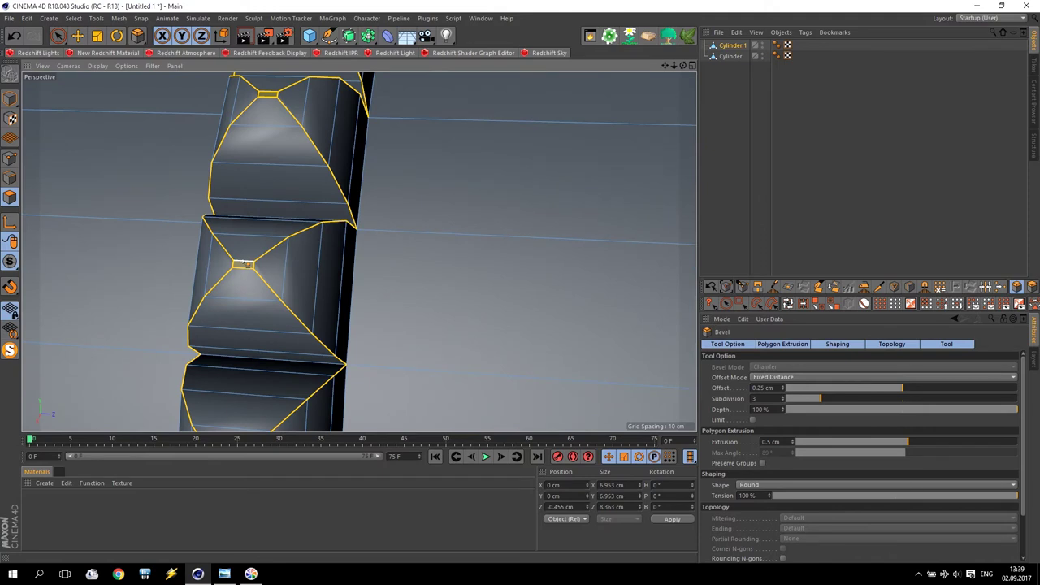
scroll(247, 265, "down", 6)
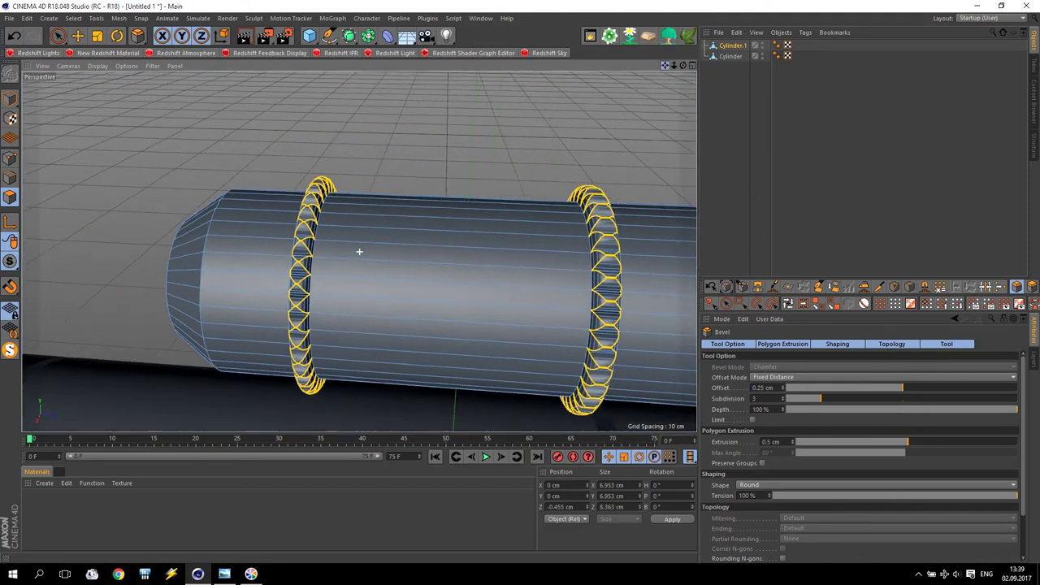
left_click_drag(360, 252, 488, 172, "alt")
scroll(481, 174, "up", 6)
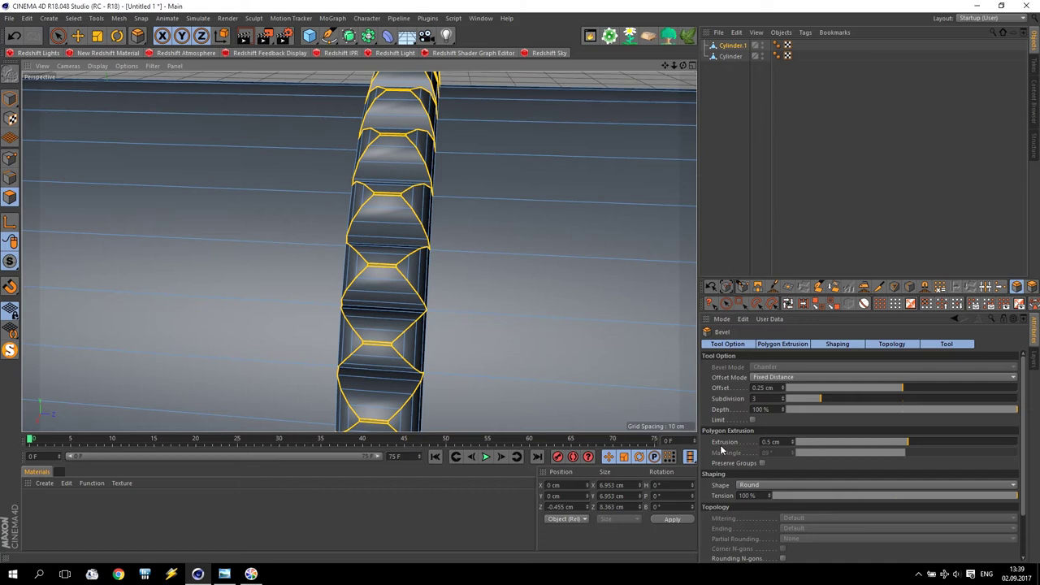
Set the bevel's polygon extrusion to 0.2 cm so both bands form low studded rings
left_click(767, 441)
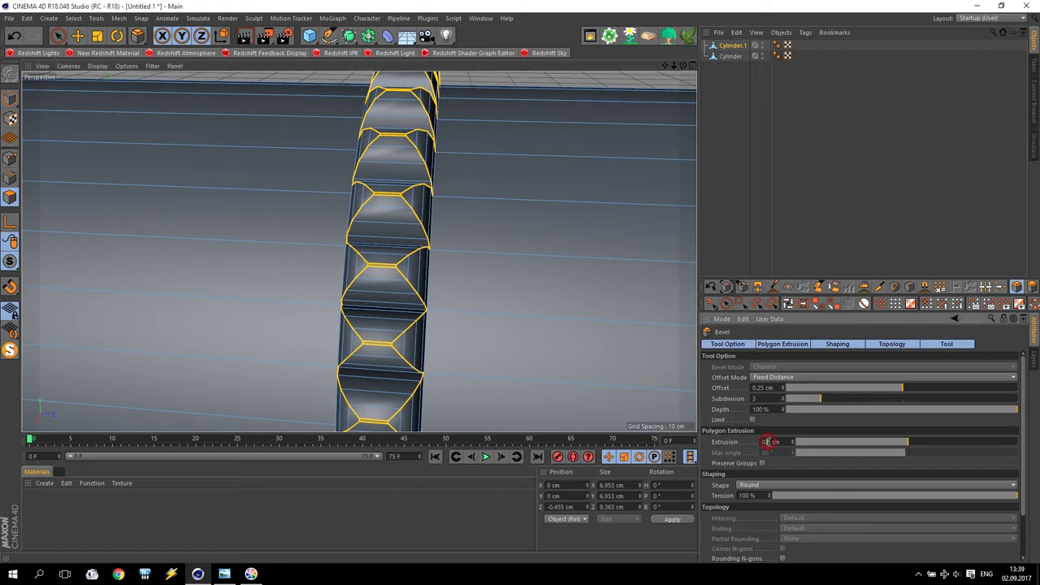
key("Return")
scroll(398, 280, "down", 6)
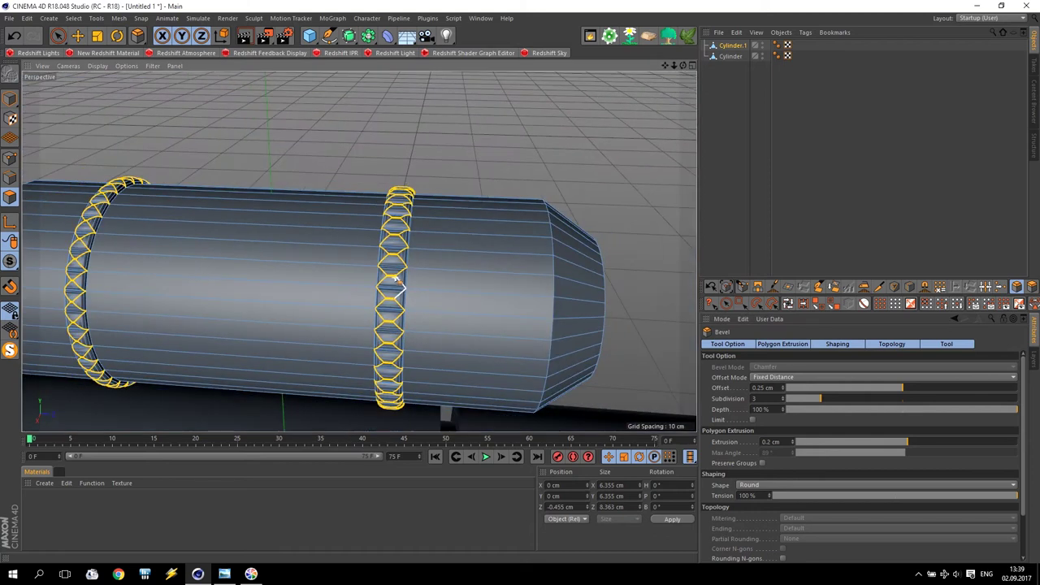
left_click_drag(393, 276, 132, 233, "alt")
scroll(128, 230, "up", 4)
scroll(126, 231, "down", 3)
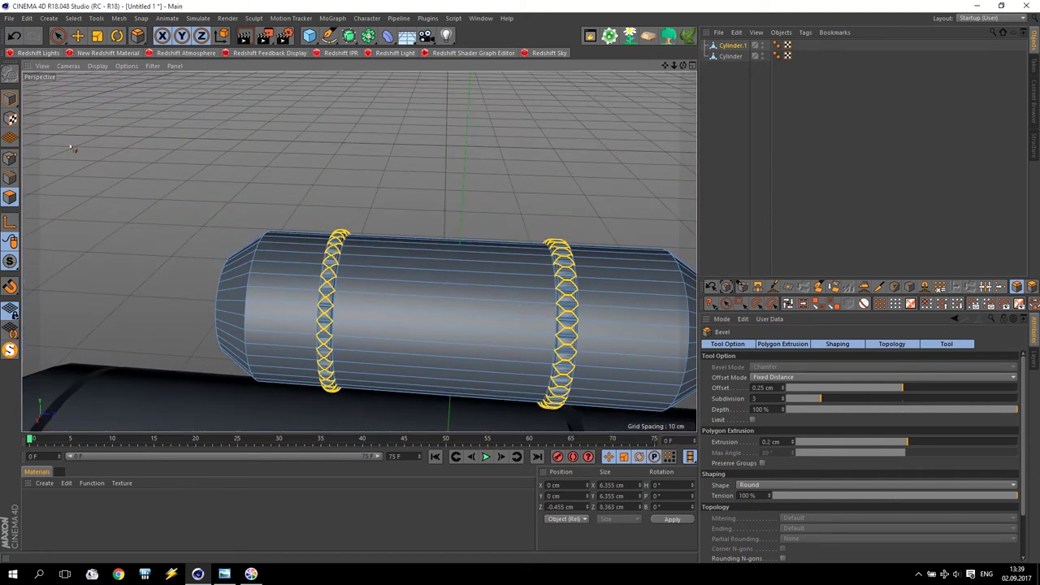
Return to model mode, select the large cylinder and show both cylinders in the Right view
left_click(10, 98)
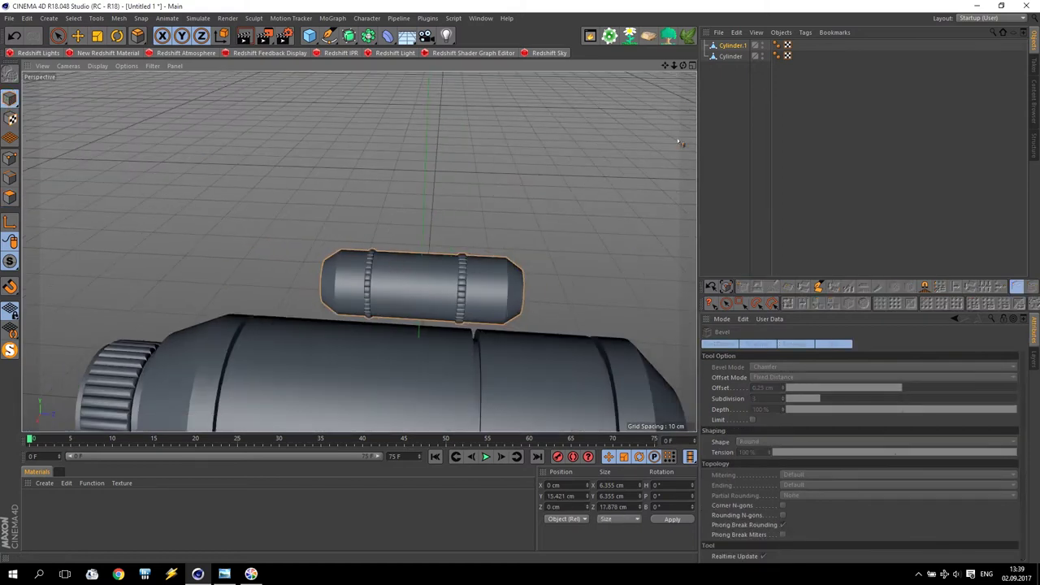
left_click(730, 56)
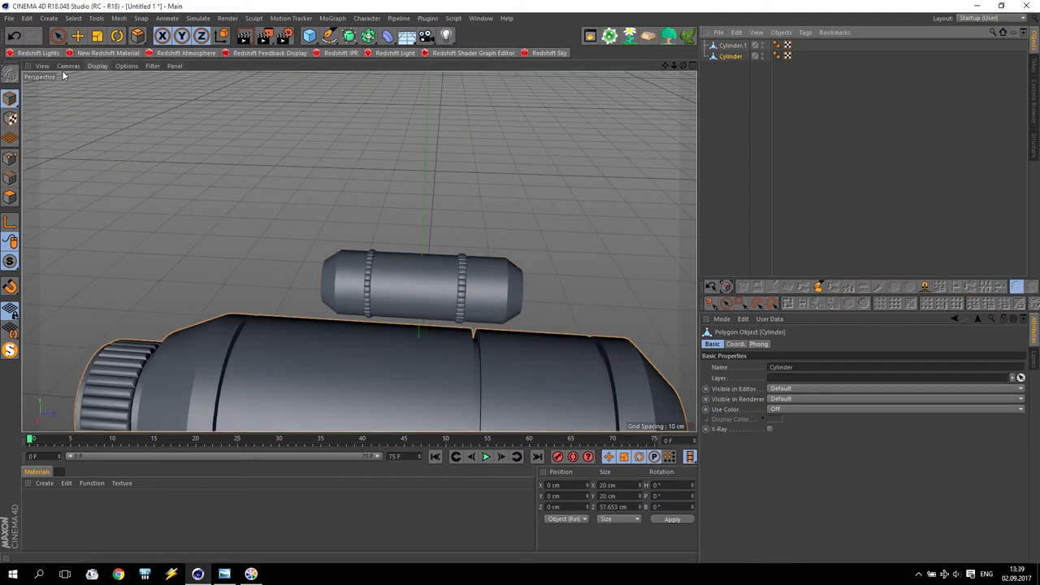
scroll(435, 388, "up", 3)
scroll(462, 330, "down", 3)
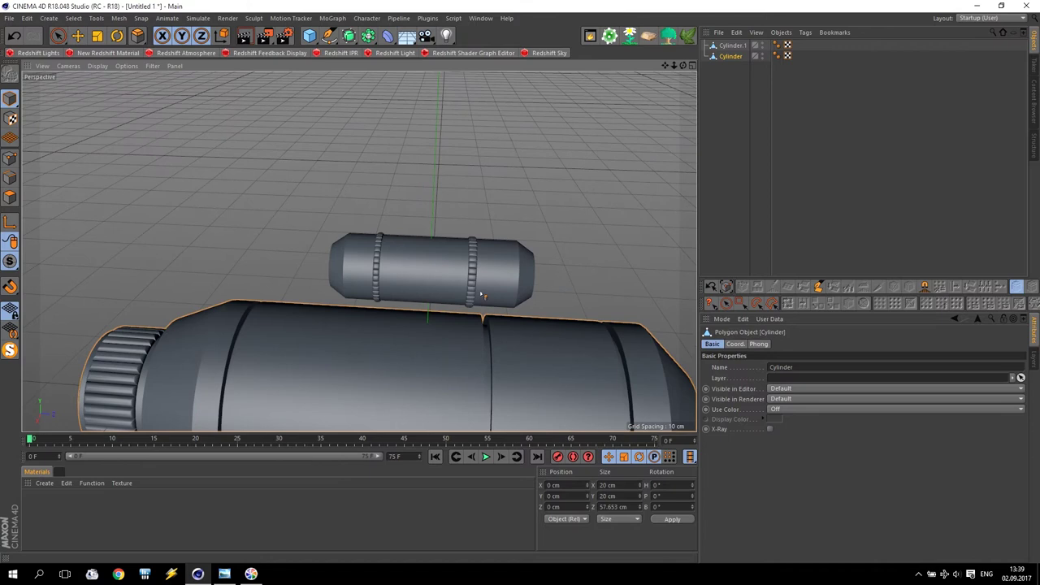
middle_click(483, 295)
middle_click(181, 344)
scroll(325, 274, "up", 15)
scroll(439, 395, "up", 4)
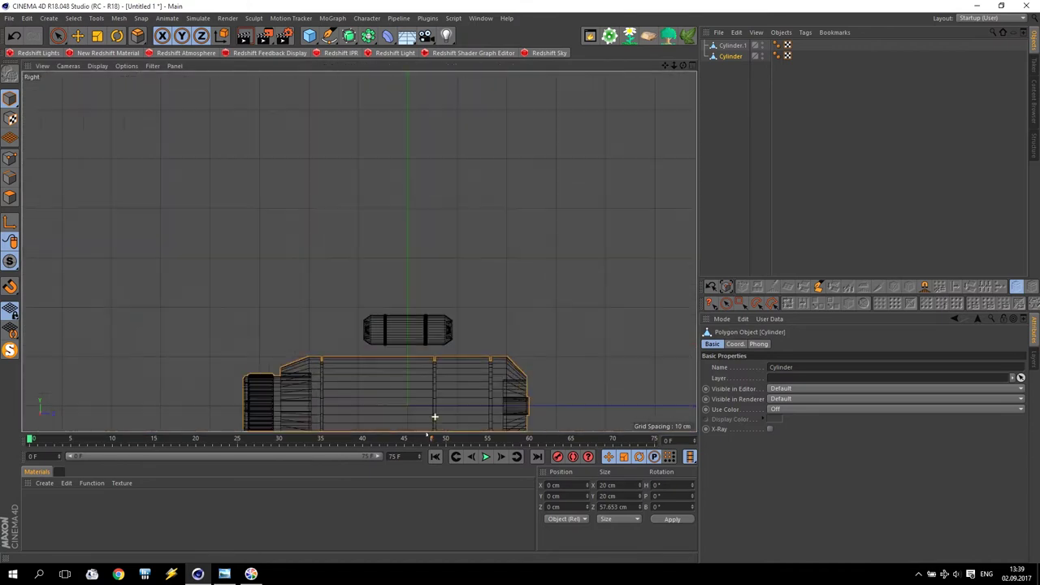
Draw an open four-point spline with the Pen tool, running lengthwise through the small cylinder and slanting down to the large cylinder at both ends
left_click(326, 37)
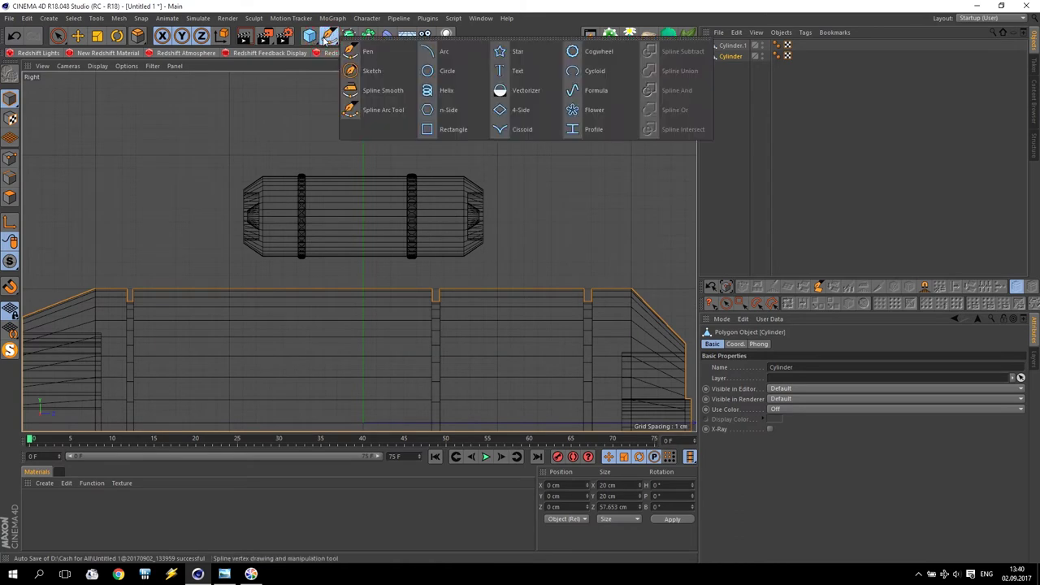
left_click(379, 51)
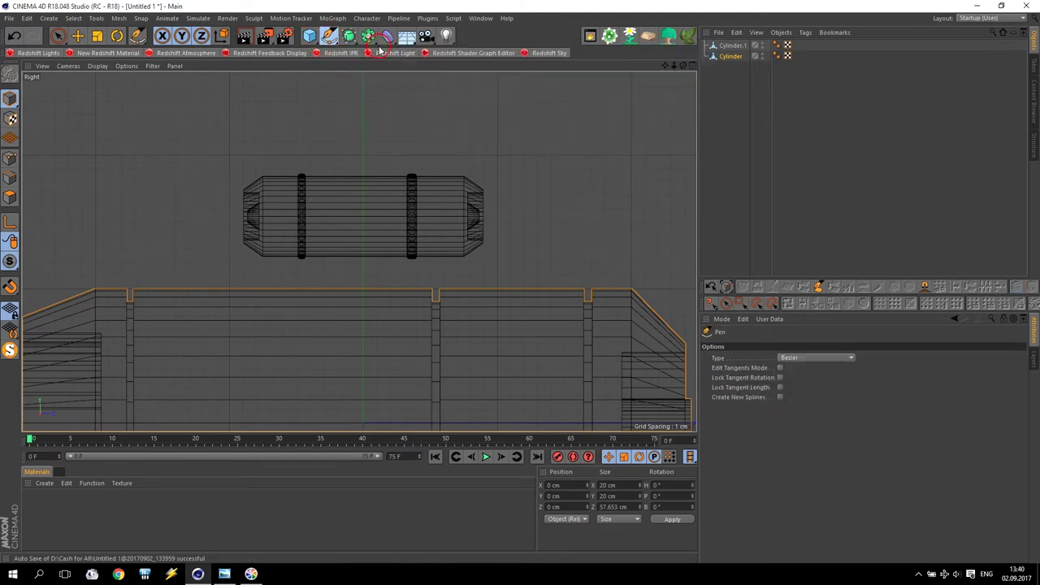
left_click(557, 312)
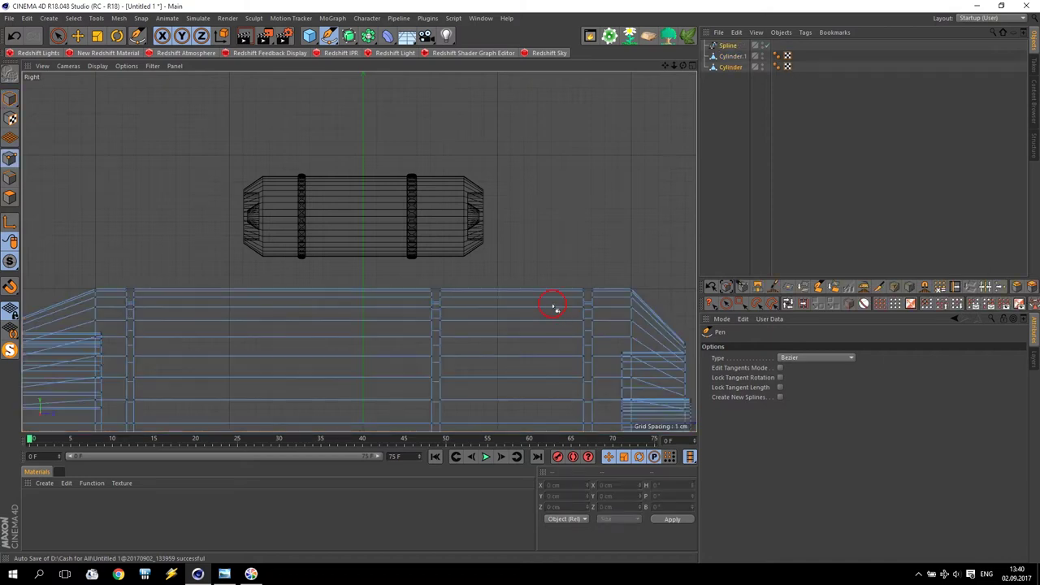
left_click(515, 218)
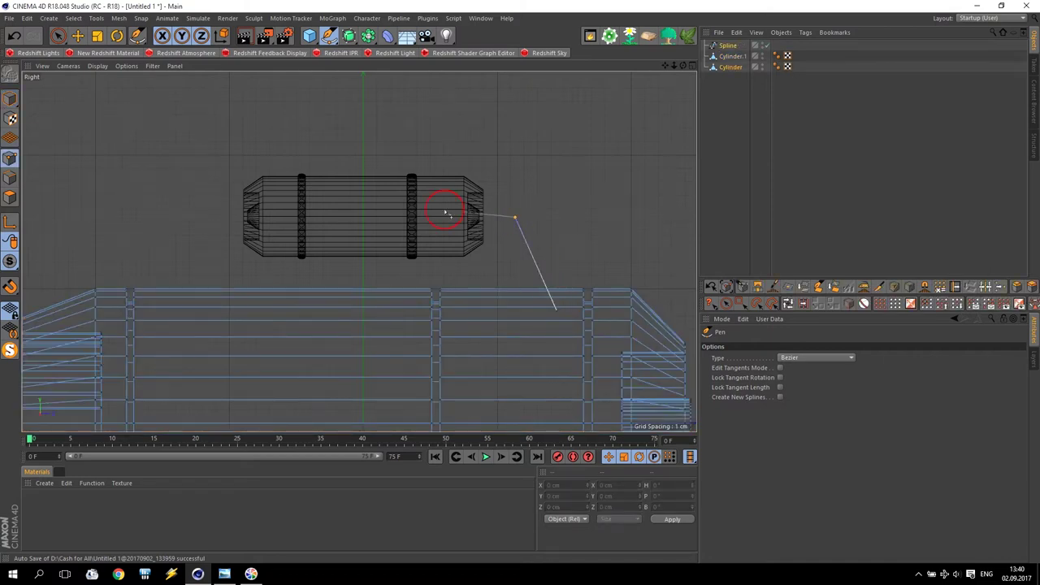
left_click(221, 217)
left_click(167, 295)
Move the spline's upper corner point nearest the large cylinder's ribbed end outward along Z, away from the small cylinder
left_click(77, 36)
left_click(221, 218)
left_click_drag(314, 216, 277, 218)
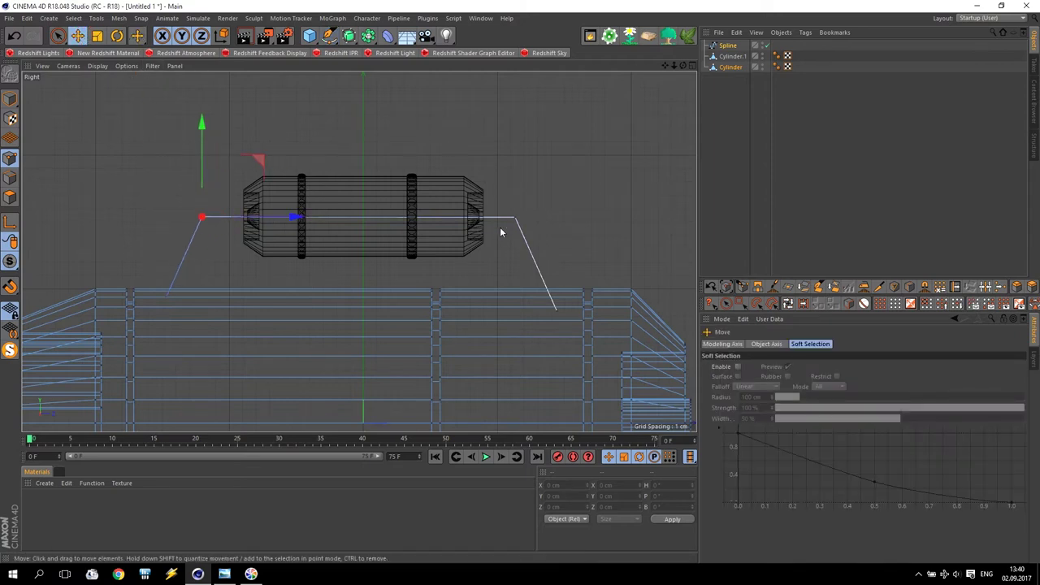
Move the spline's other upper corner point outward along Z, away from the small cylinder's opposite end
left_click(514, 219)
left_click_drag(606, 218, 629, 218)
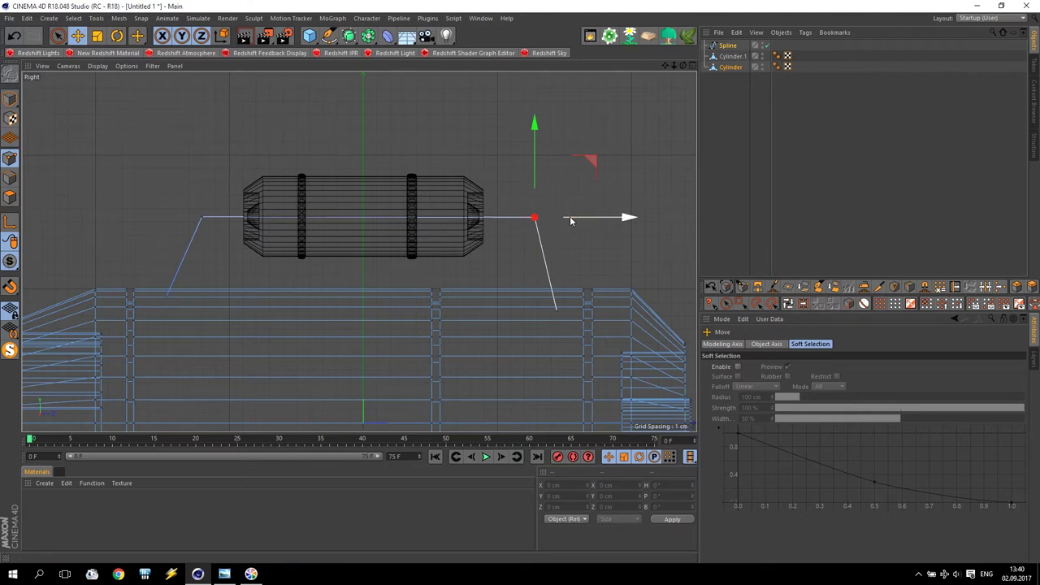
left_click(203, 218)
right_click(203, 215)
Chamfer the upper corner point just moved outward, rounding it with a radius of about 3.13 cm
left_click(57, 36)
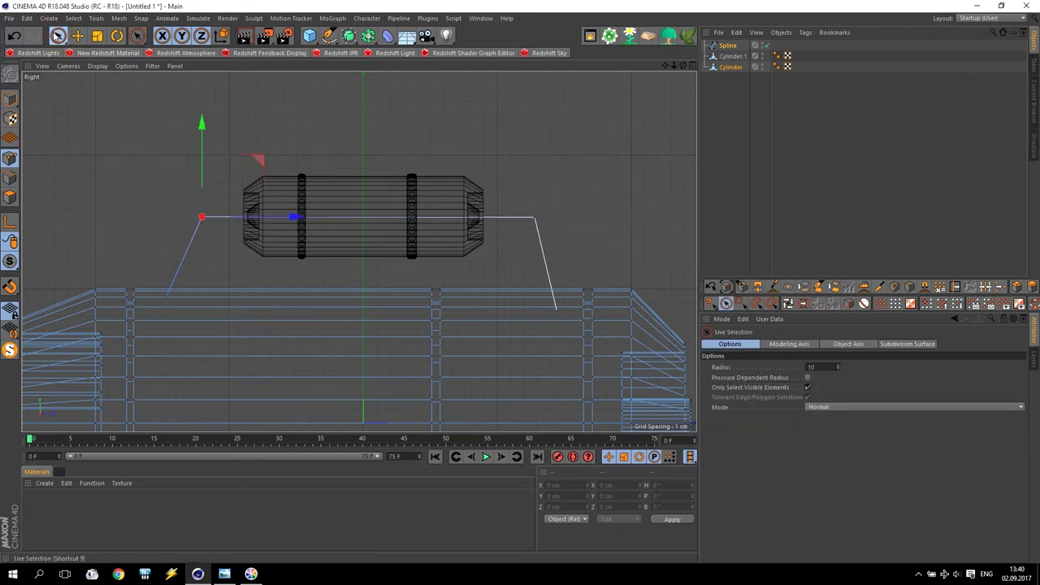
left_click(535, 218)
right_click(534, 219)
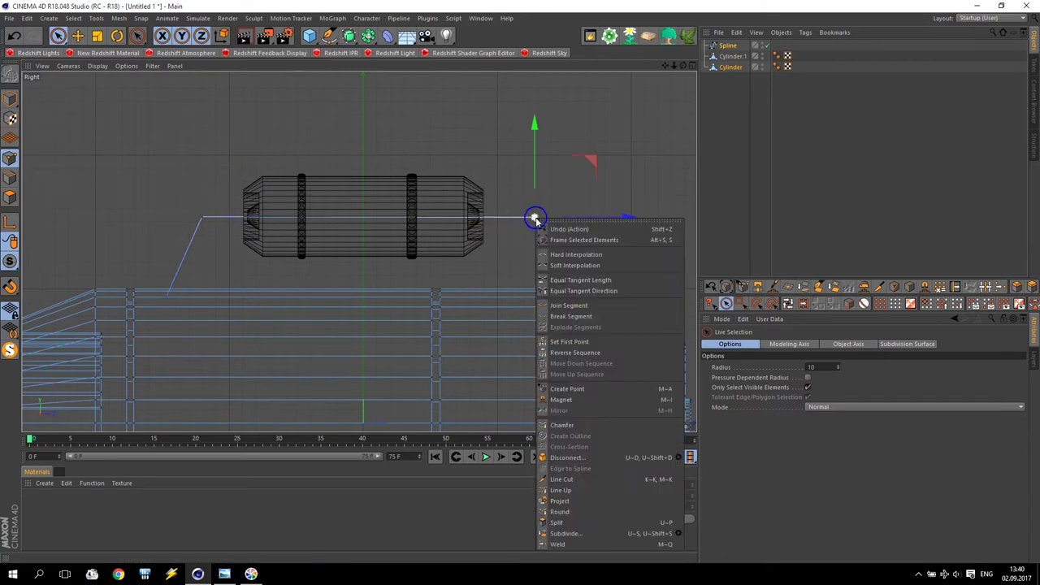
left_click(581, 425)
left_click_drag(534, 218, 569, 218)
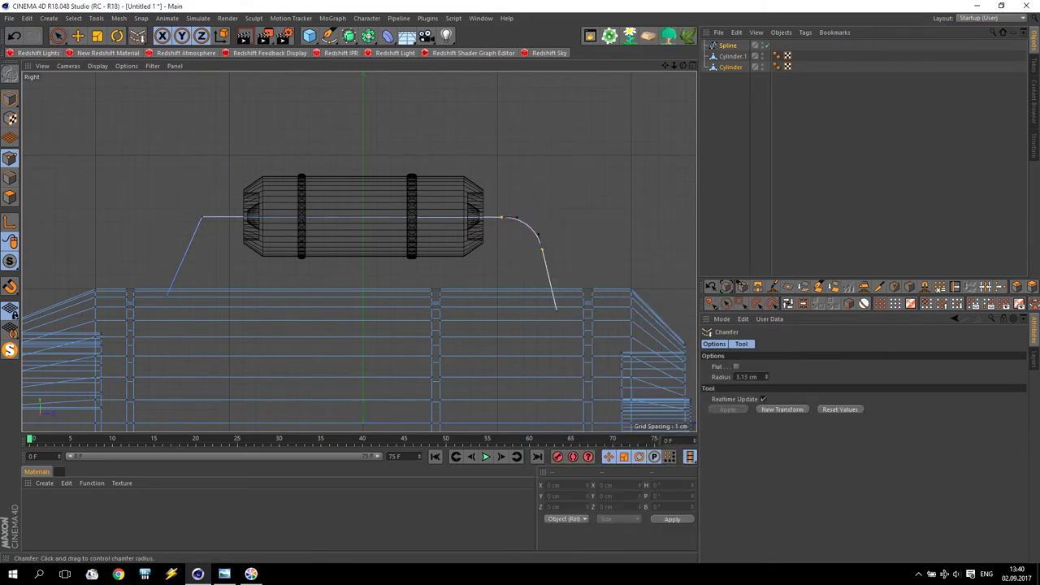
Chamfer the spline's remaining sharp upper corner with a radius of about 3.38 cm
key("space")
left_click(202, 219)
right_click(202, 218)
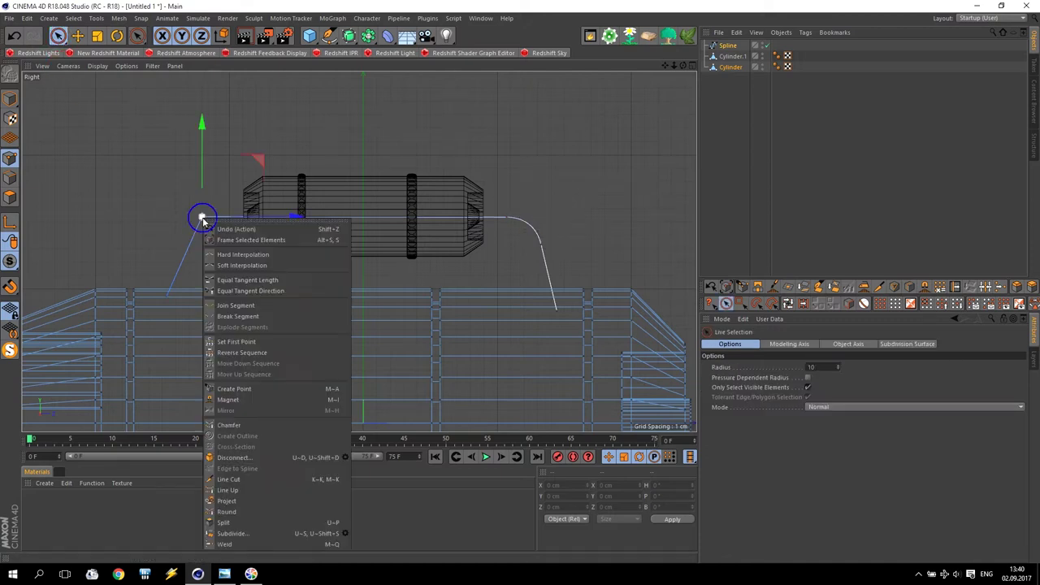
left_click(267, 425)
left_click_drag(203, 222, 203, 221)
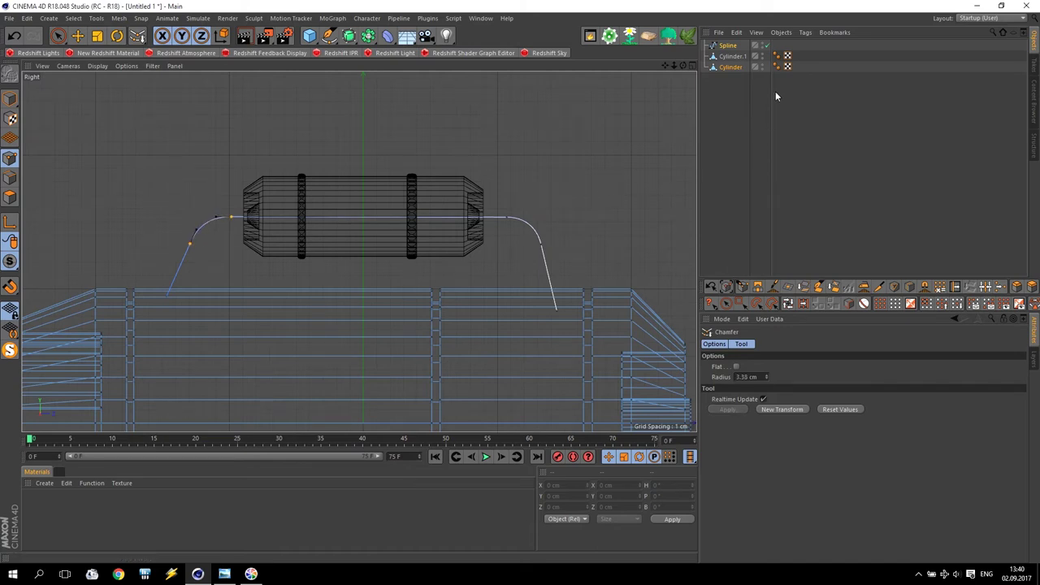
Create a Sweep object and place the support spline inside it as a child
left_click(729, 46)
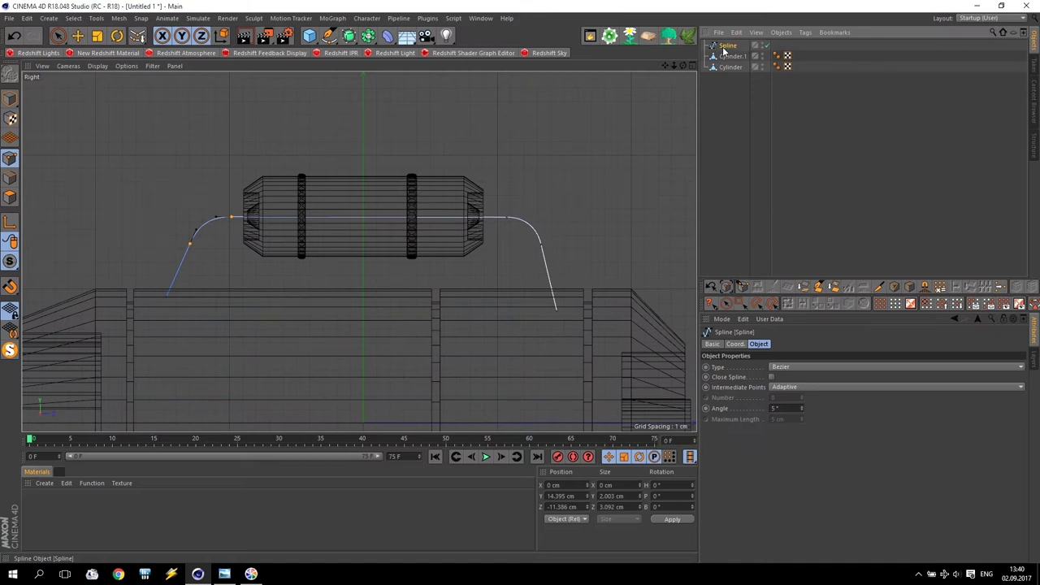
left_click(348, 35)
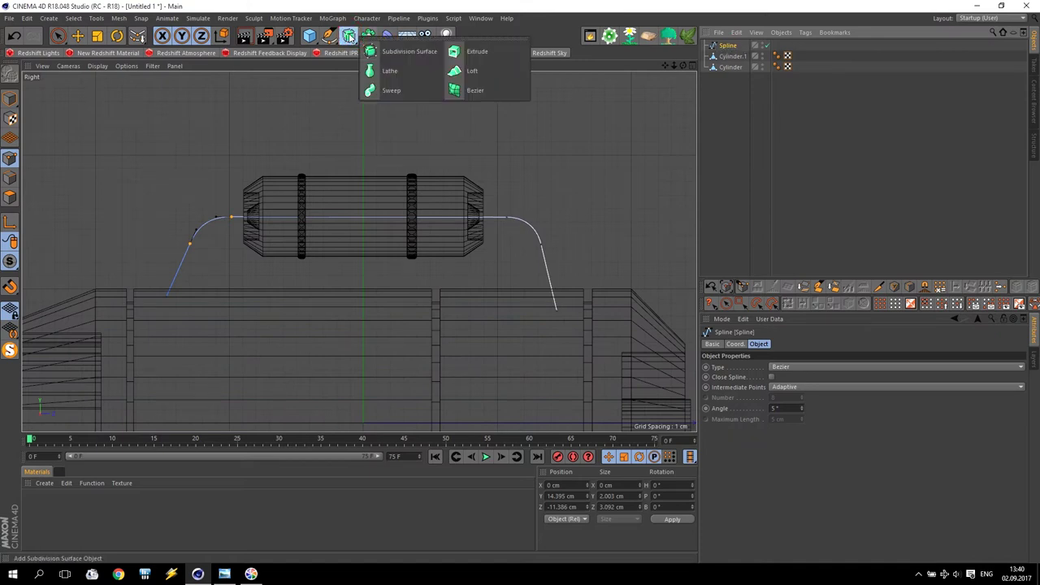
left_click(392, 90)
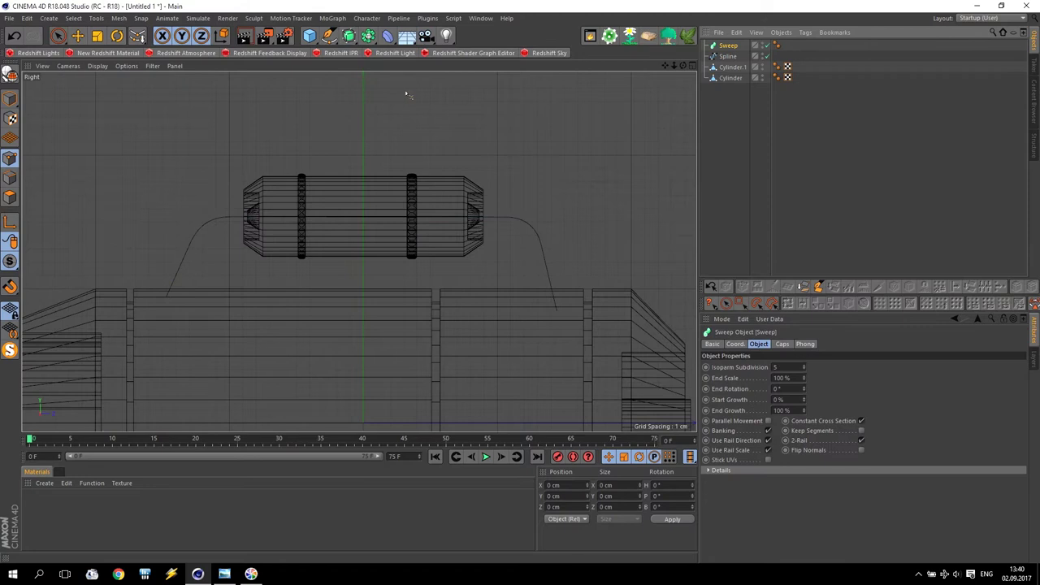
left_click(731, 56)
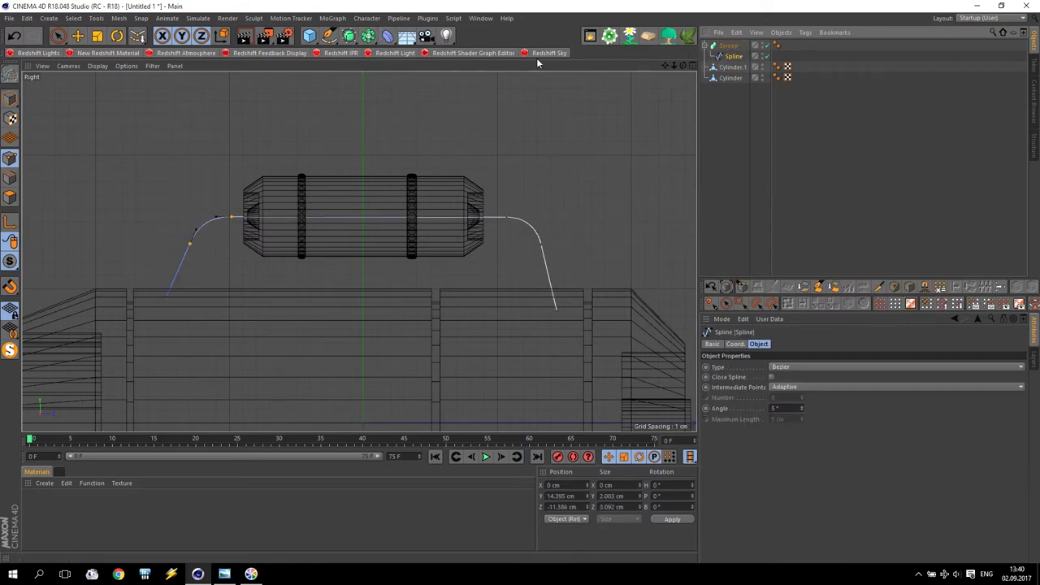
Create a Circle spline with a 0.5 cm radius and place it inside the Sweep above the support spline
left_click(327, 36)
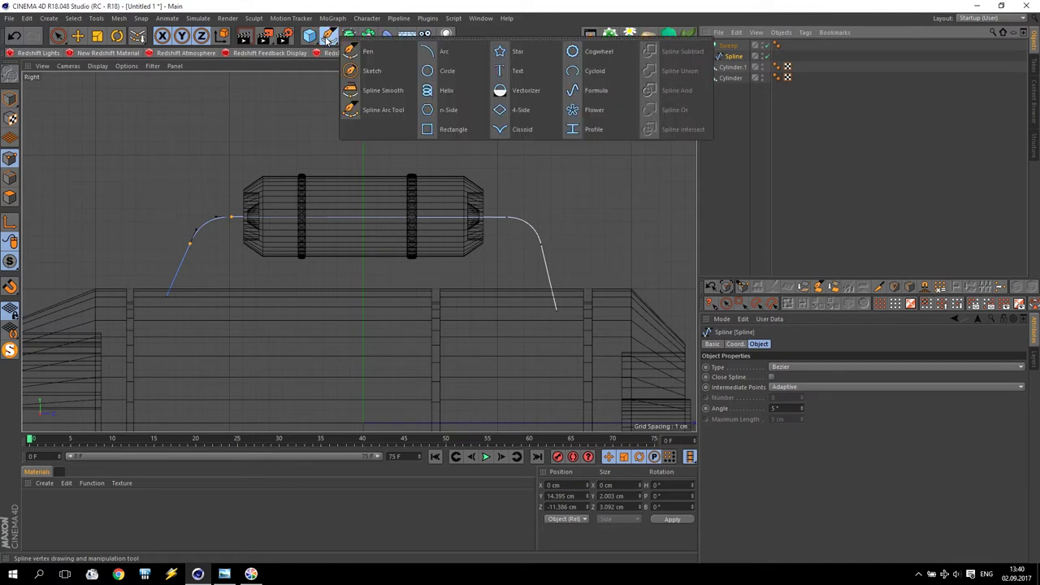
left_click(446, 73)
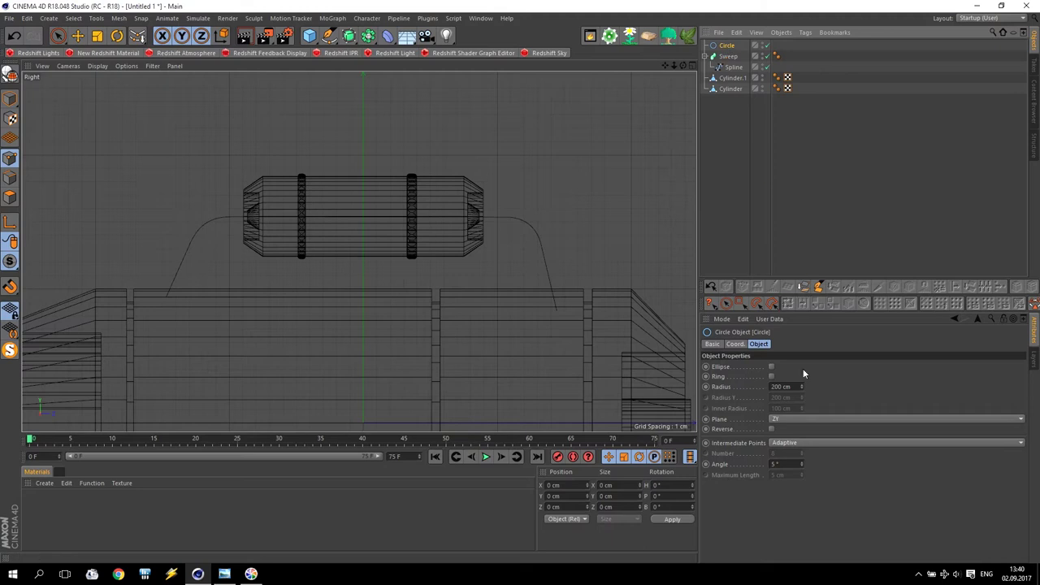
left_click(798, 388)
type("0.5")
key("Return")
left_click_drag(726, 49, 729, 46)
left_click_drag(735, 64, 734, 64)
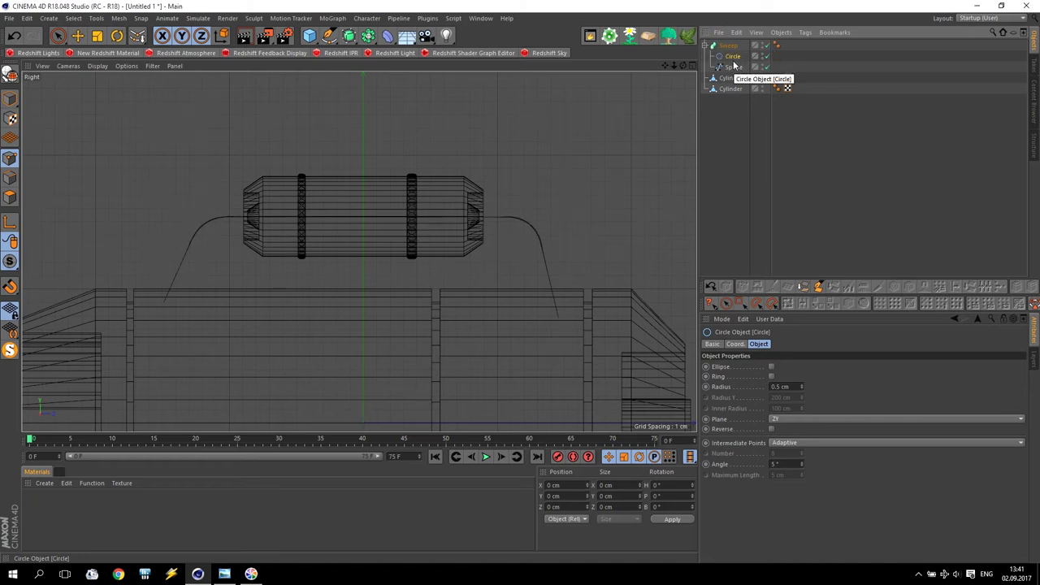
Set the circle's plane to XY and check the swept pipe in the Perspective view
left_click(790, 422)
left_click(788, 432)
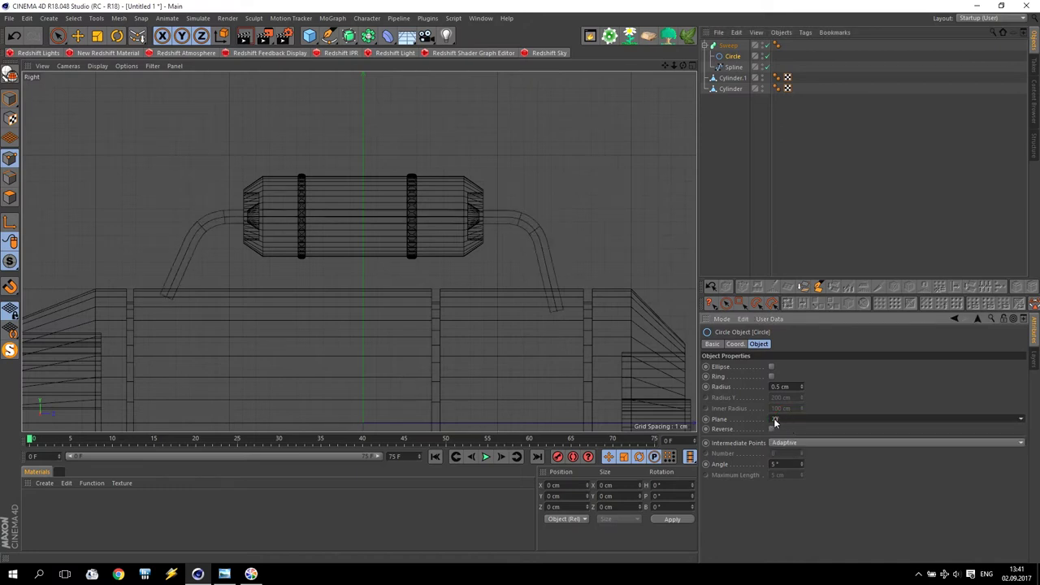
middle_click(423, 228)
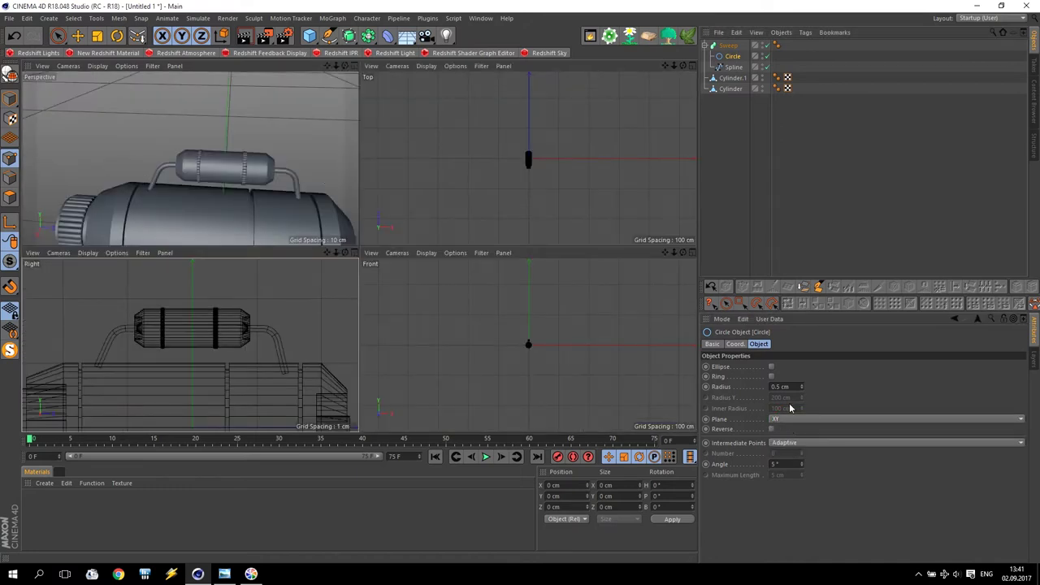
middle_click(220, 205)
left_click_drag(220, 205, 524, 275, "alt")
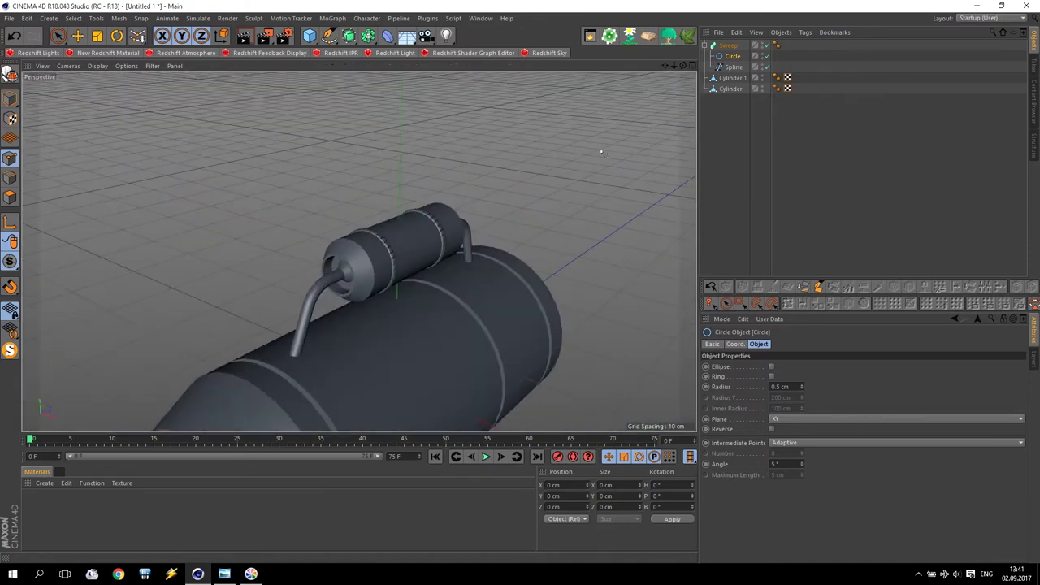
Group the Sweep and the small cylinder under one Null
left_click(729, 49)
left_click(733, 78, "shift")
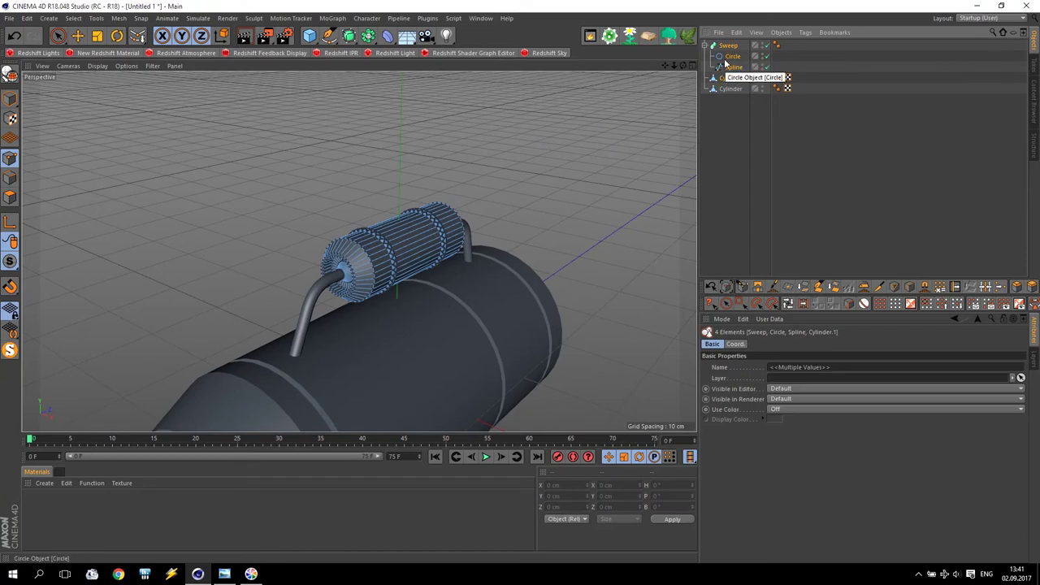
key("alt+g")
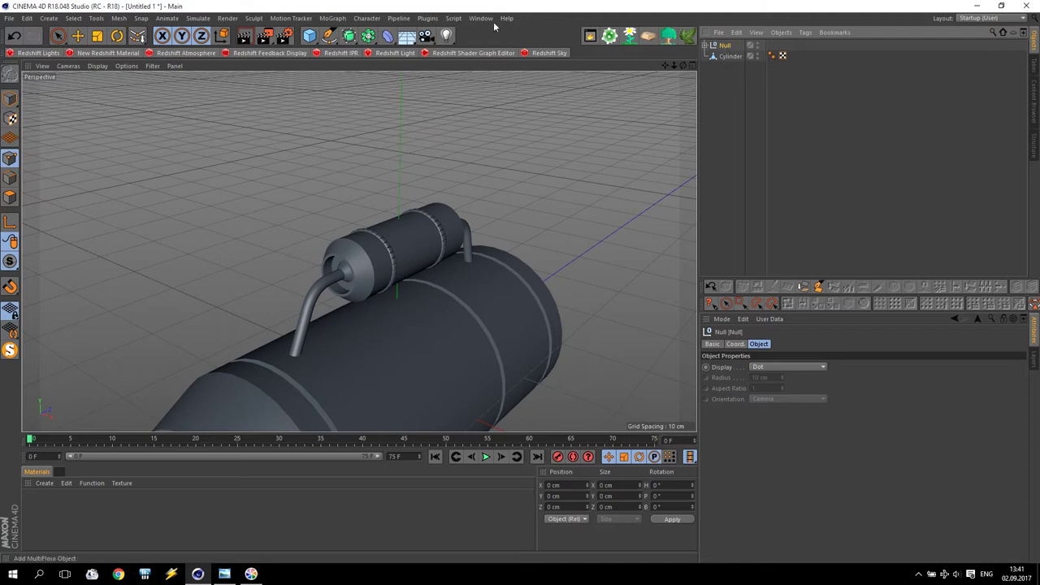
Add a MoGraph Cloner and place the Null with the small cylinder and pipe inside it
left_click(332, 17)
left_click(357, 137)
left_click_drag(726, 56, 728, 45)
scroll(481, 337, "down", 6)
scroll(481, 336, "down", 1)
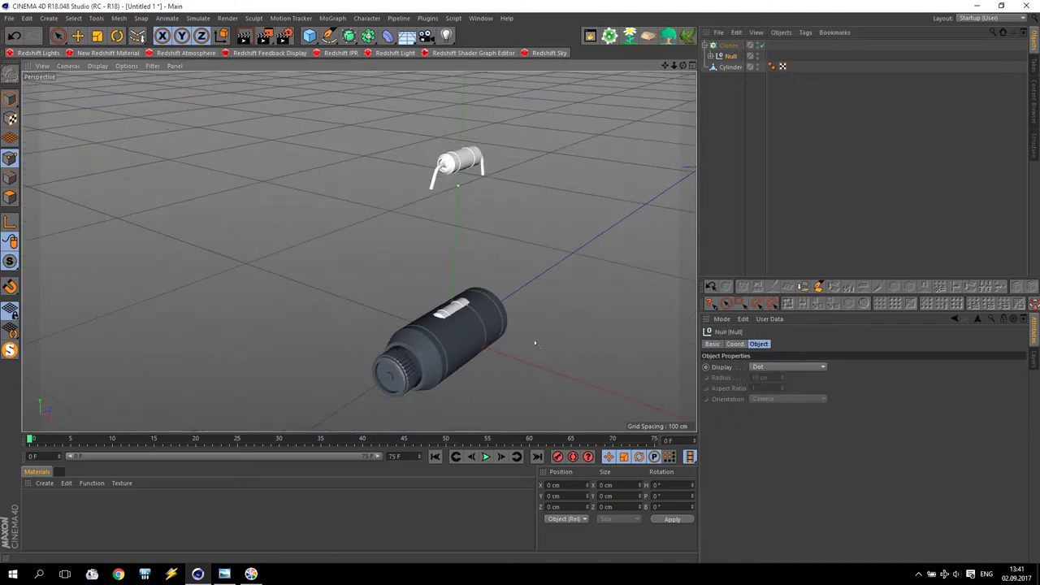
Set the Cloner's mode to Radial
left_click(728, 45)
left_click(764, 368)
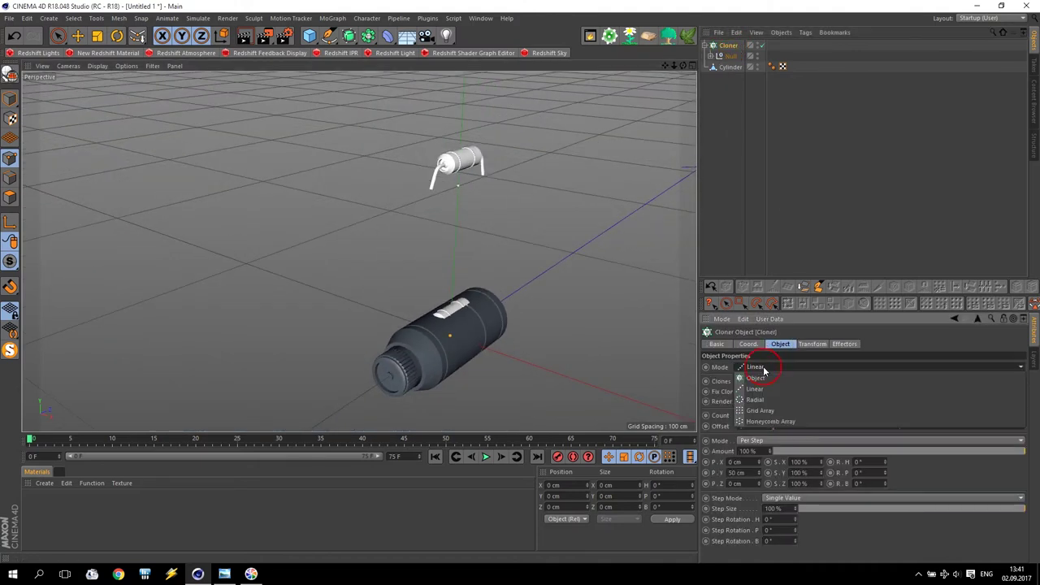
left_click(764, 400)
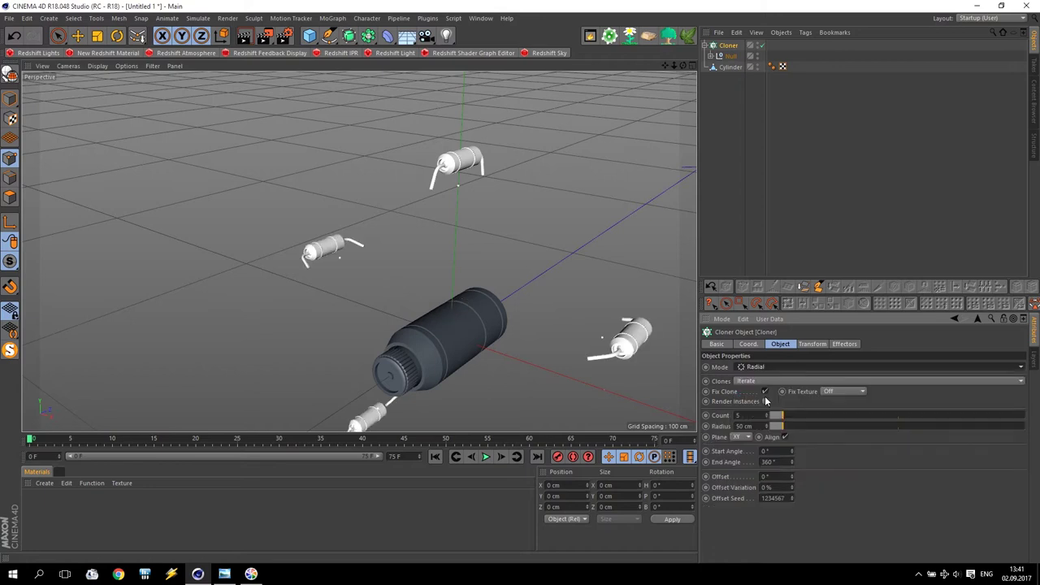
Reduce the Cloner's radius to 8 cm, checking the pipe ends against the large cylinder in the Right and Perspective views
scroll(450, 403, "up", 4)
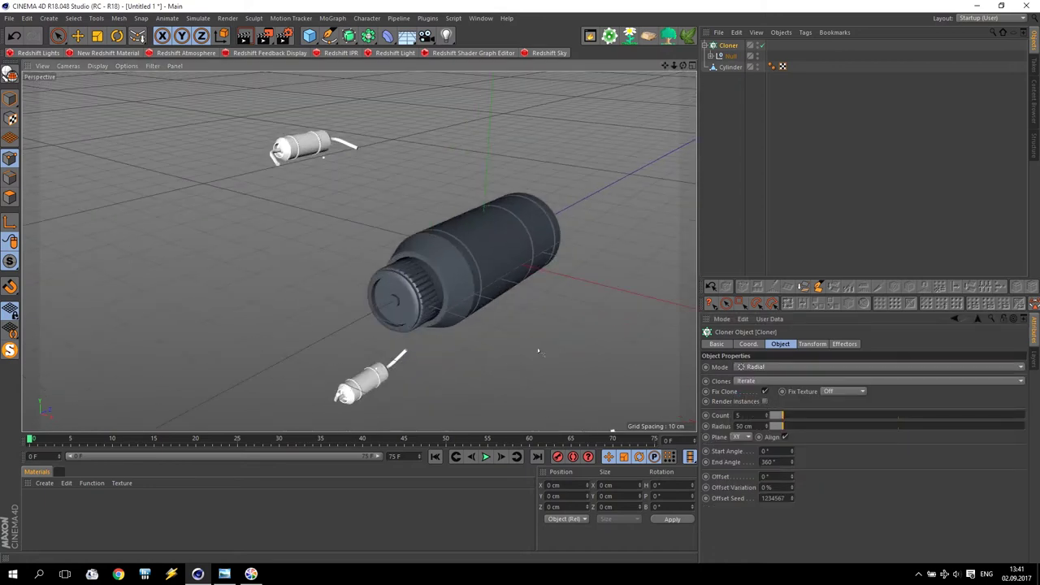
scroll(538, 351, "down", 2)
left_click_drag(768, 428, 738, 429)
middle_click(540, 323)
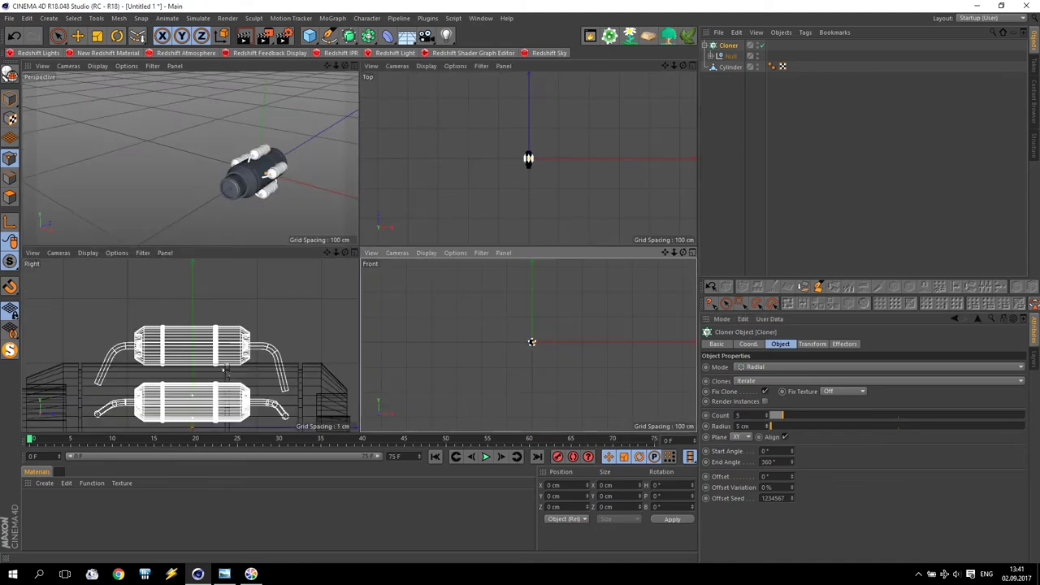
middle_click(224, 369)
scroll(615, 417, "up", 1)
left_click_drag(767, 426, 769, 425)
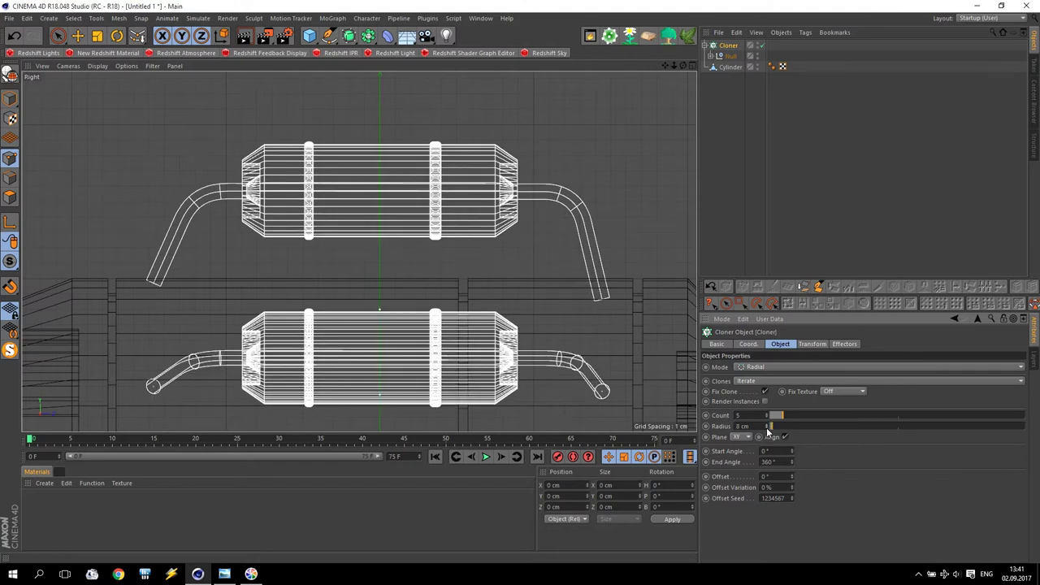
middle_click(295, 260)
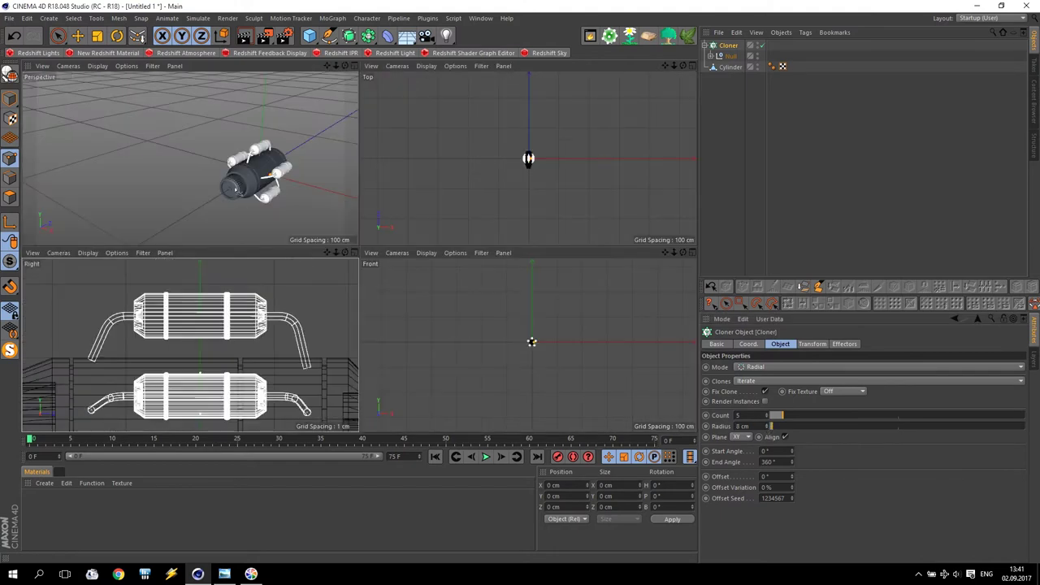
key("F1")
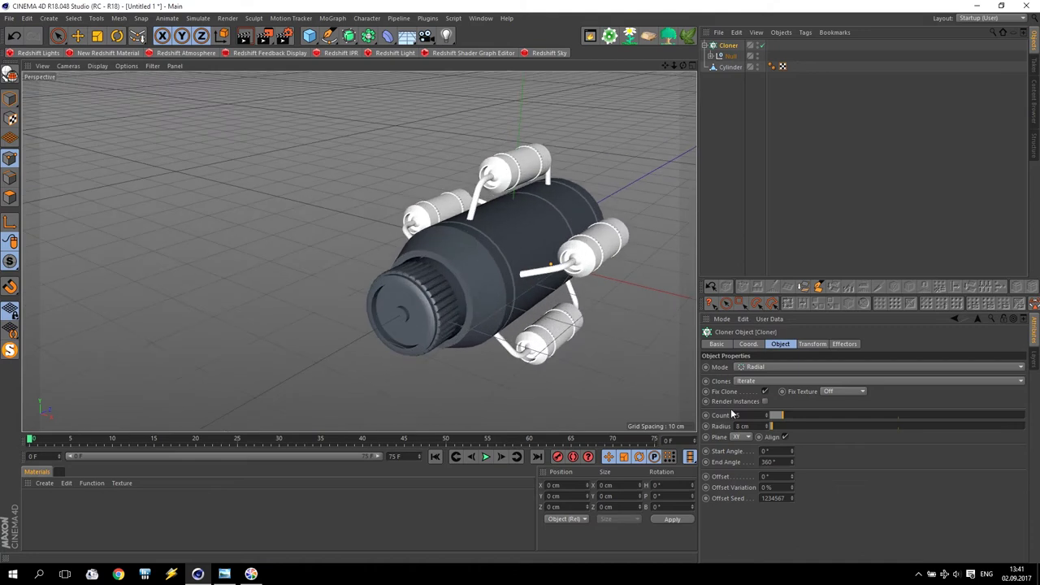
Set the Cloner's count to 10 and inspect the ring of clones around the large cylinder from several sides
left_click_drag(768, 416, 766, 415)
right_click_drag(479, 257, 469, 255, "alt")
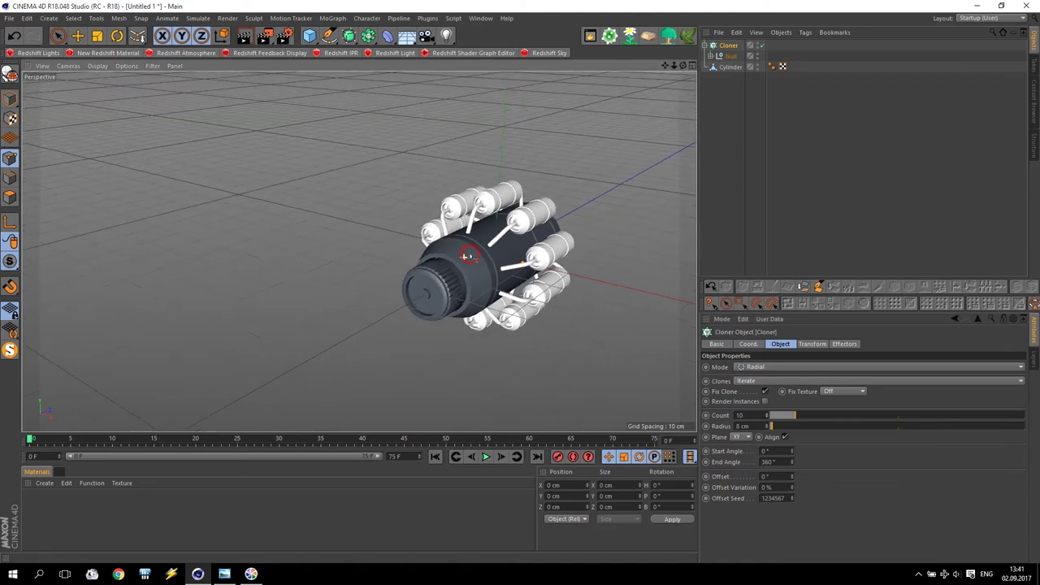
left_click_drag(469, 256, 616, 224, "alt")
scroll(459, 299, "up", 3)
left_click_drag(579, 283, 637, 142, "alt")
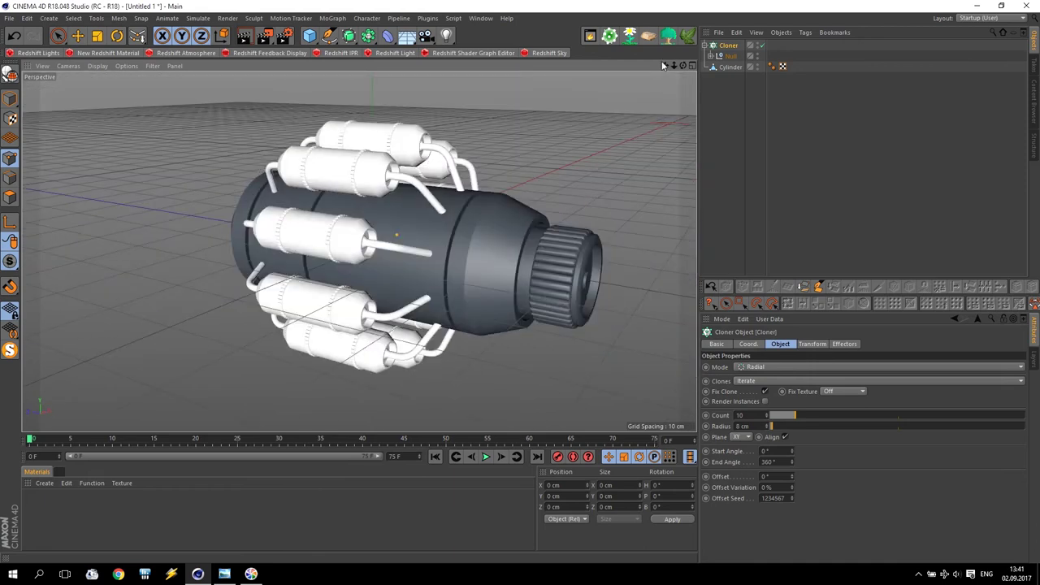
left_click_drag(664, 66, 514, 66)
left_click_drag(488, 203, 346, 253, "alt")
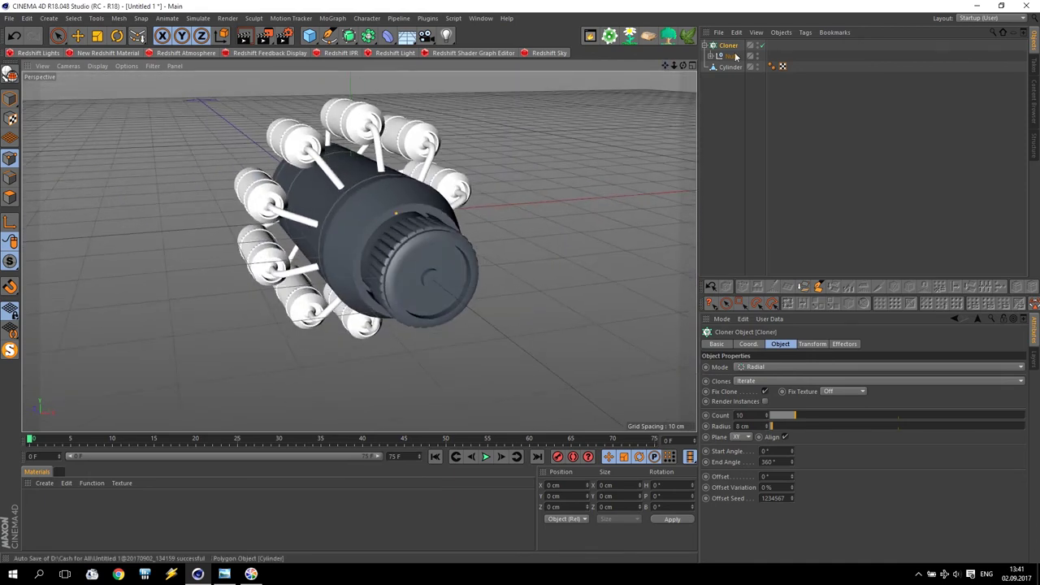
Expand the Cloner's hierarchy, select the small cylinder inside the Null and frame it in the Perspective view
left_click(710, 55)
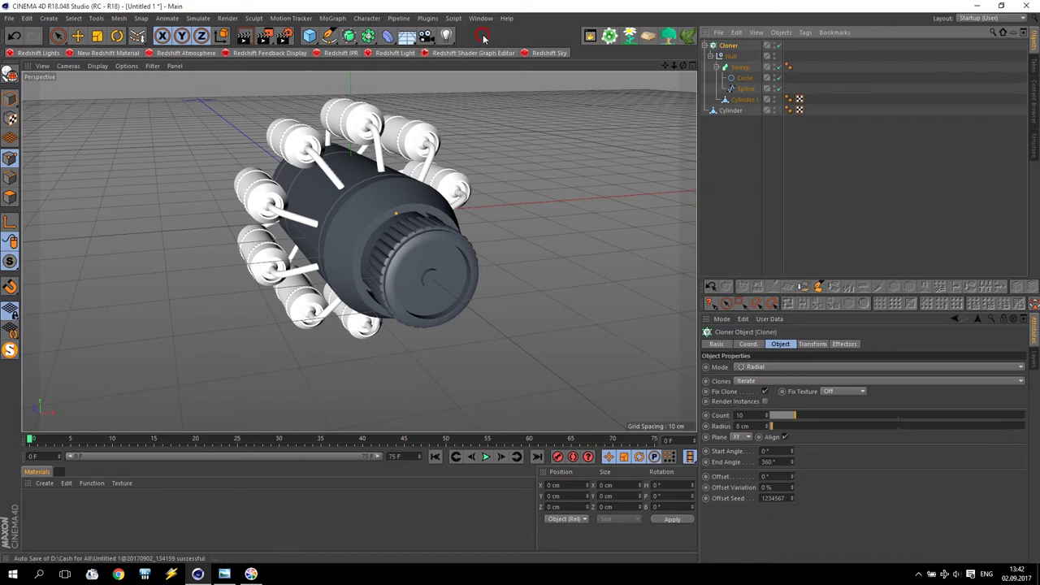
left_click(742, 101)
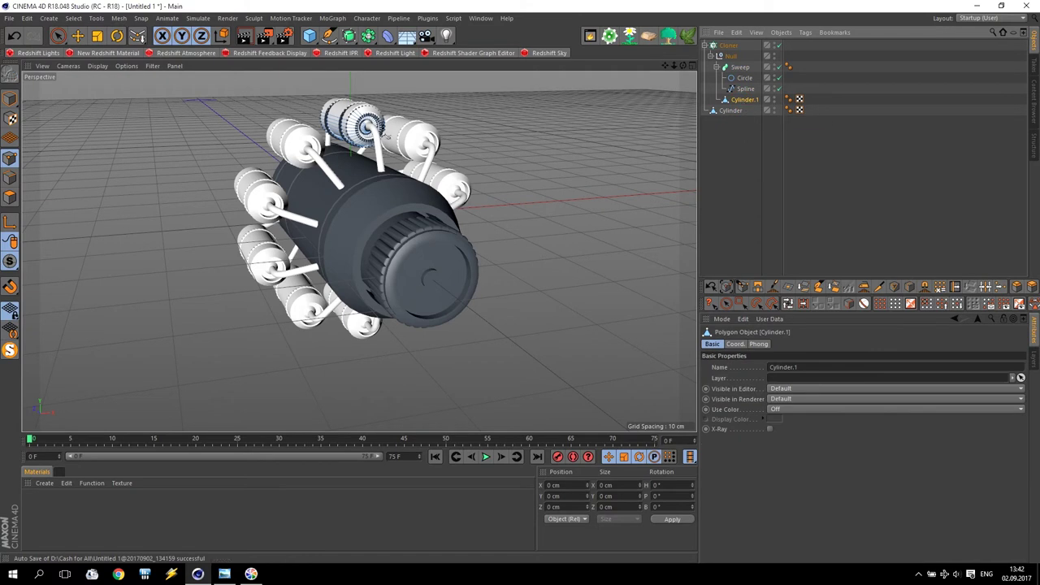
key("o")
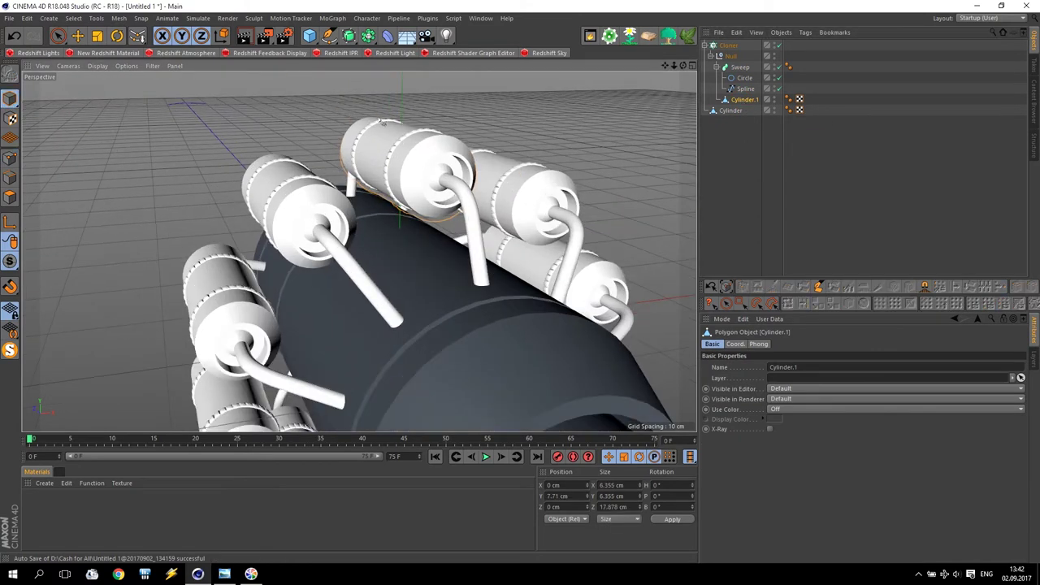
Create two standard Redshift materials and one Redshift Incandescent material
left_click(97, 53)
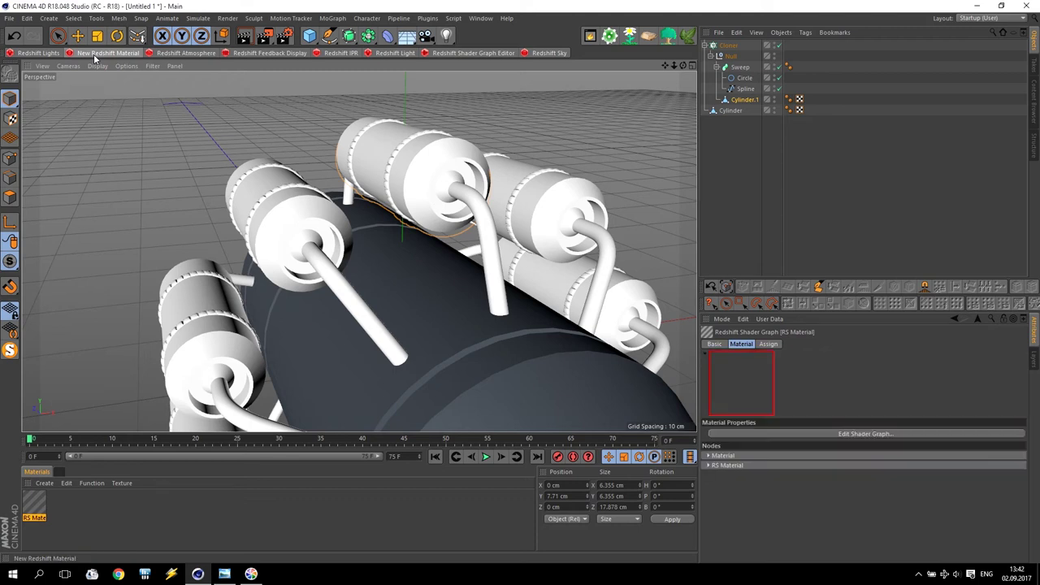
left_click(97, 53)
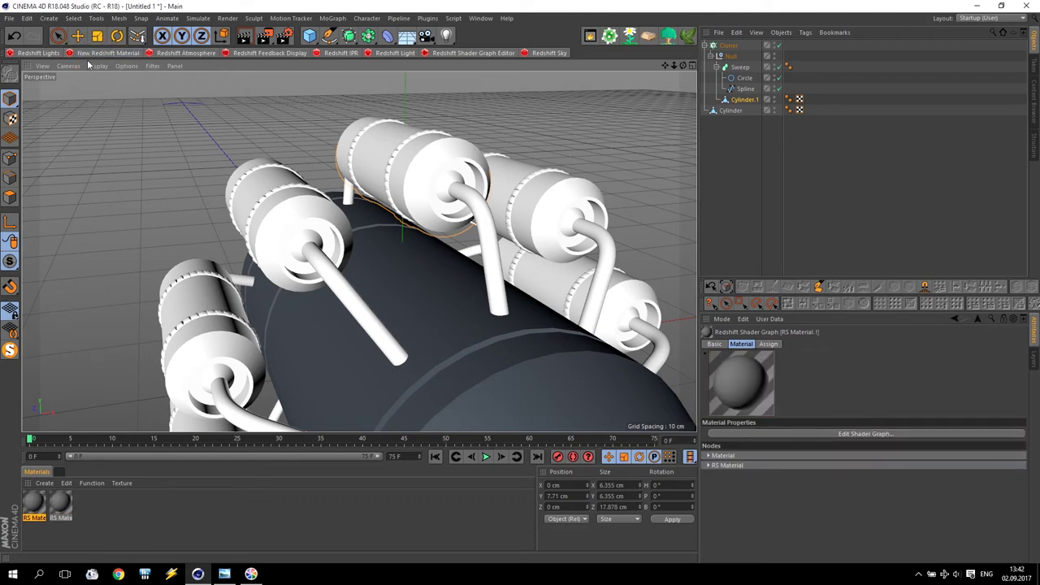
left_click(43, 483)
mouse_move(86, 403)
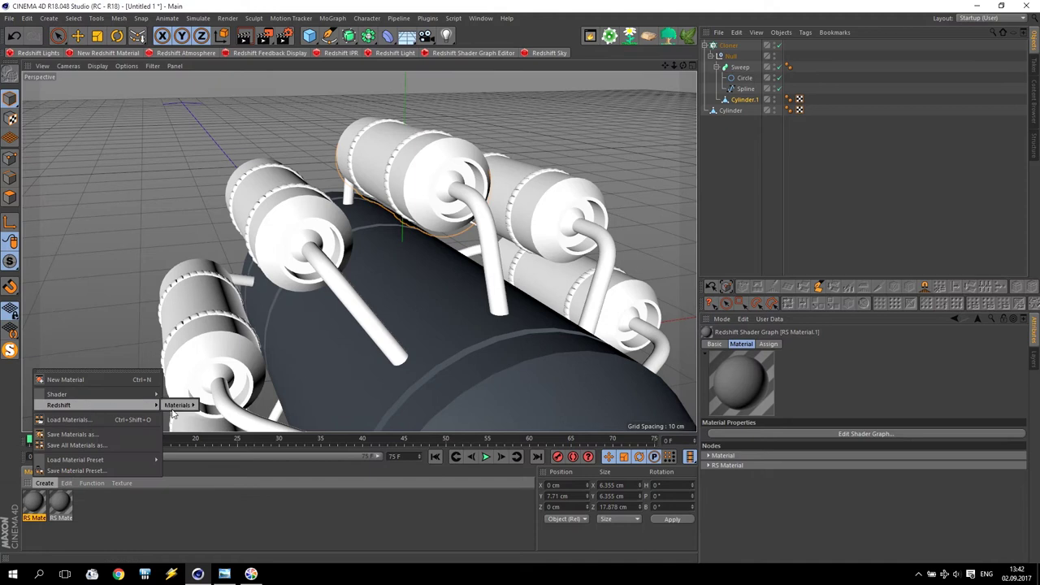
mouse_move(176, 407)
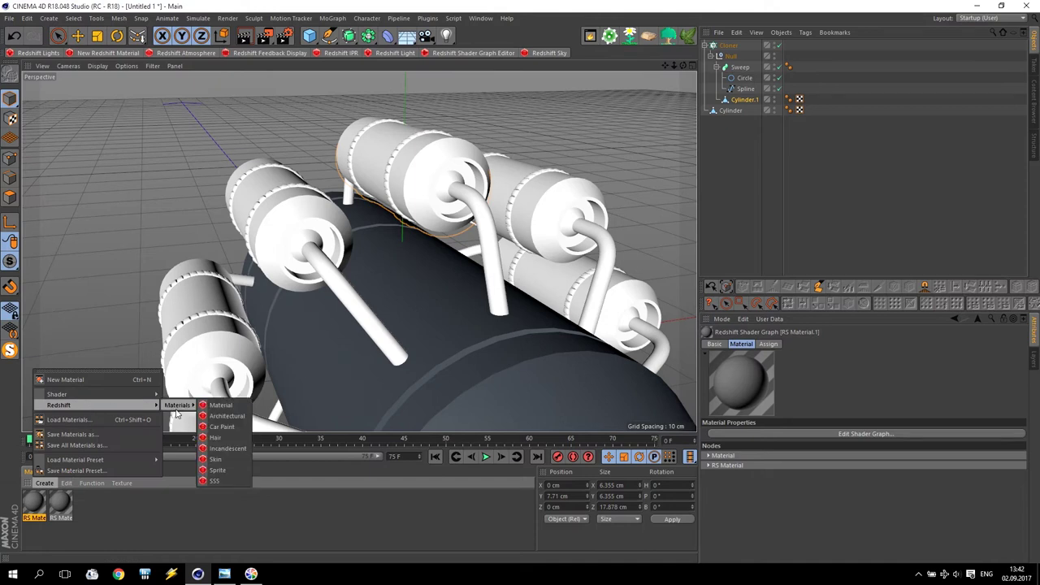
left_click(235, 449)
Select the small cylinder inside the Null and disable the Cloner to leave only the original assembly in view
scroll(460, 390, "down", 3)
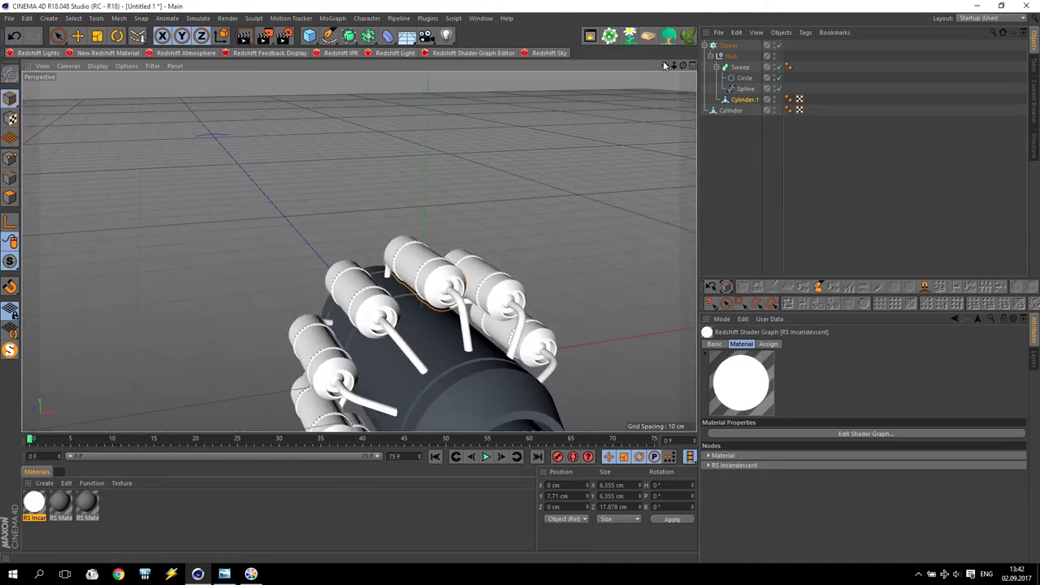
left_click_drag(665, 65, 636, 74)
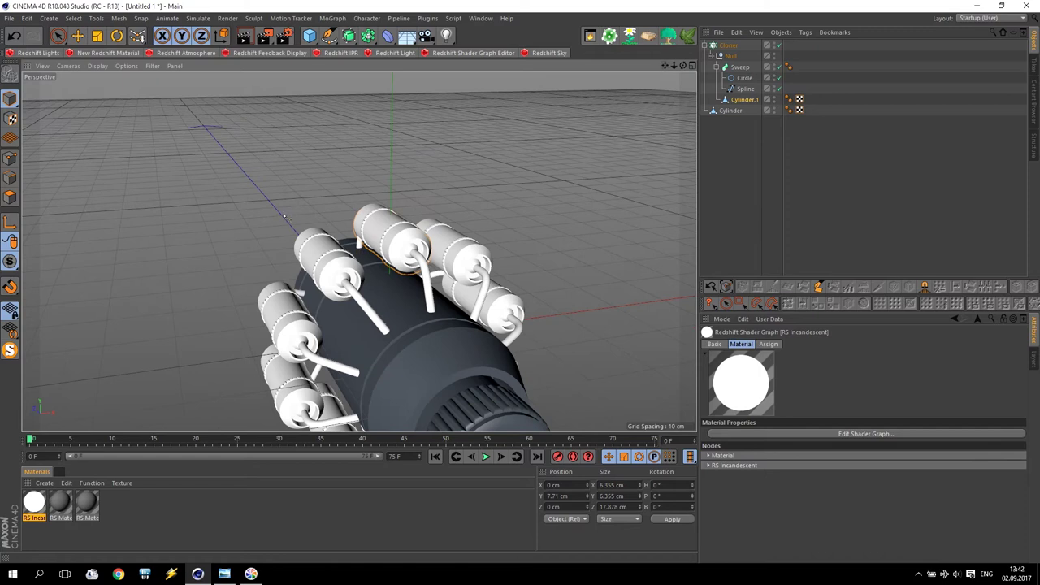
left_click_drag(284, 216, 366, 235, "alt")
scroll(263, 167, "up", 4)
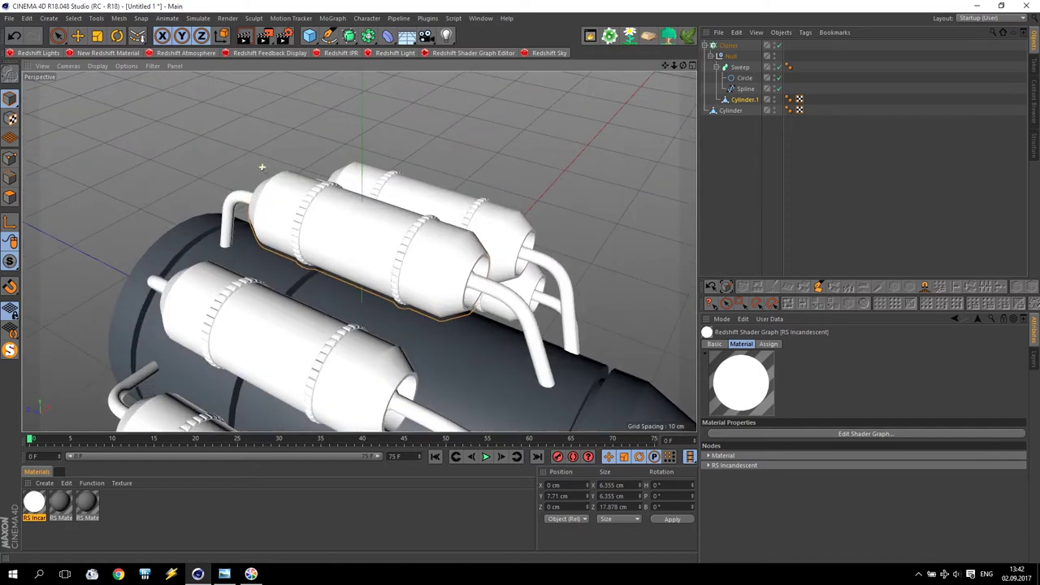
left_click(743, 100)
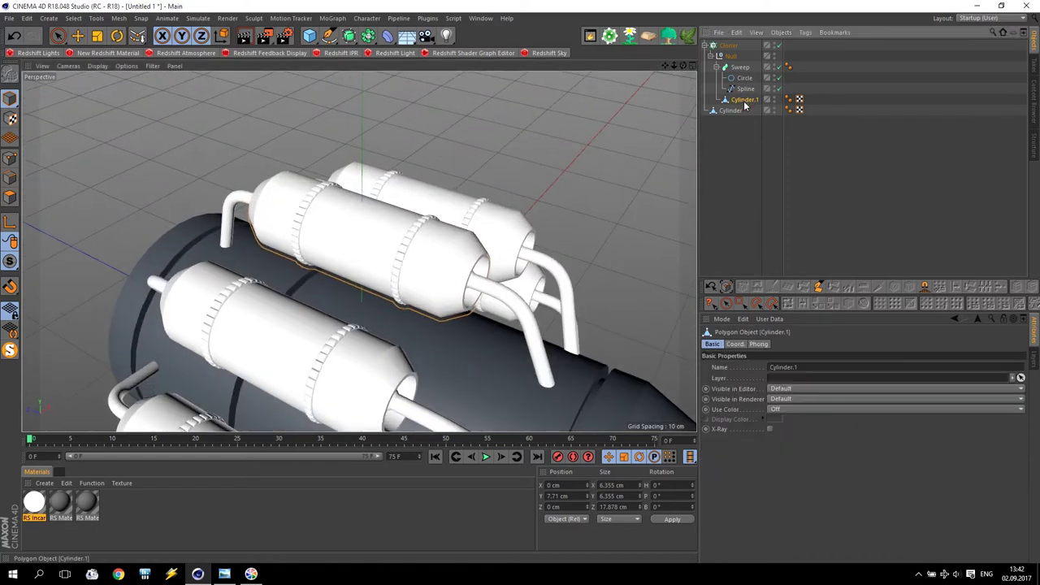
scroll(396, 293, "down", 5)
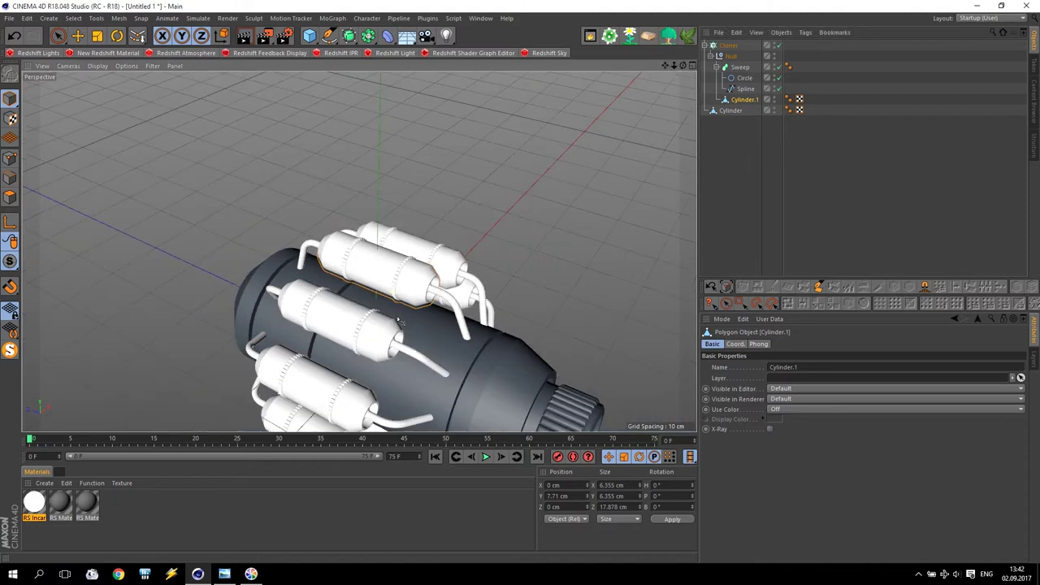
scroll(397, 282, "up", 5)
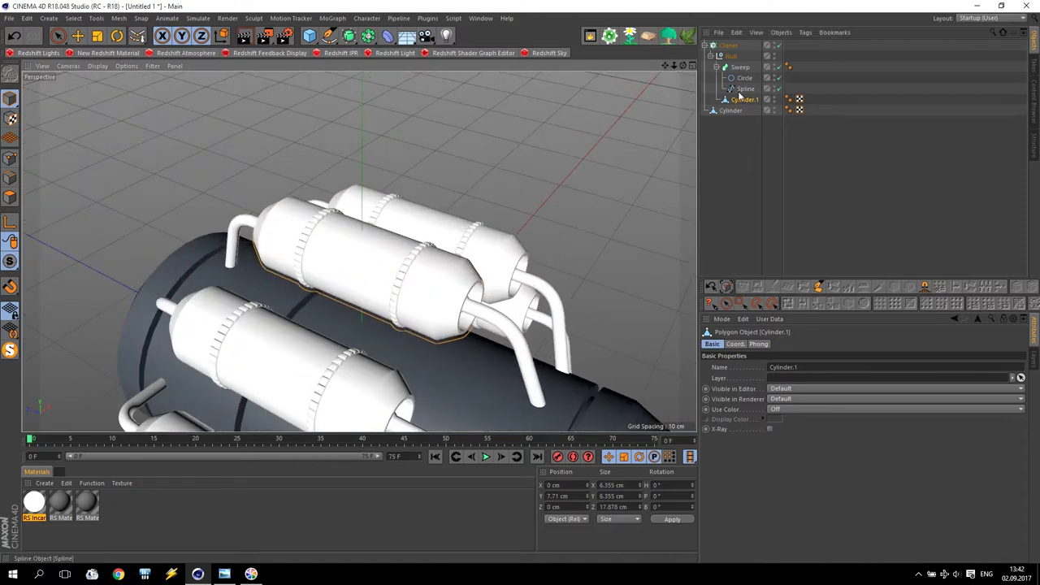
left_click(778, 46)
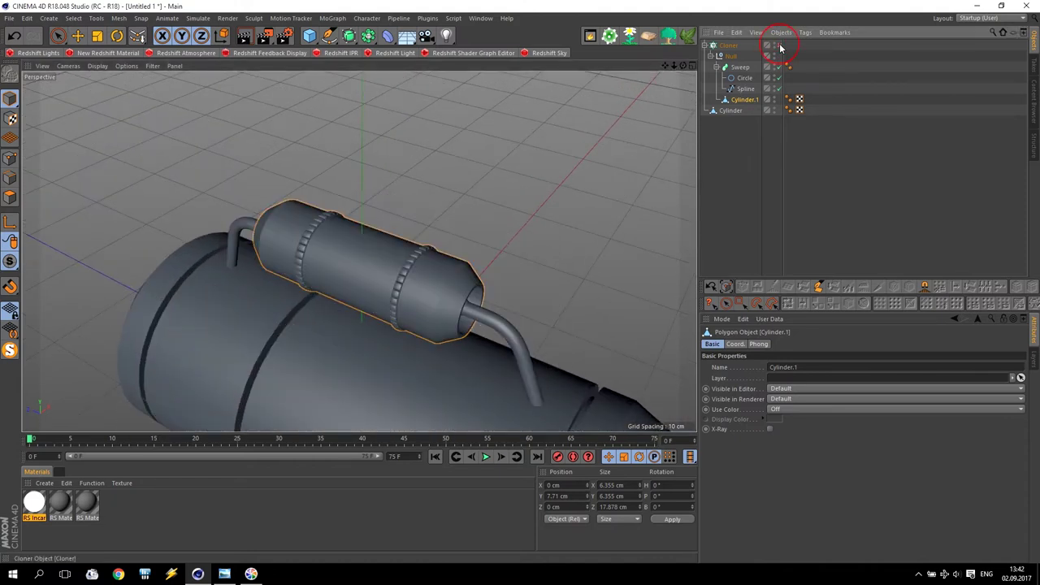
Switch to polygon mode and assign RS Material.1 to the whole small cylinder
left_click(10, 197)
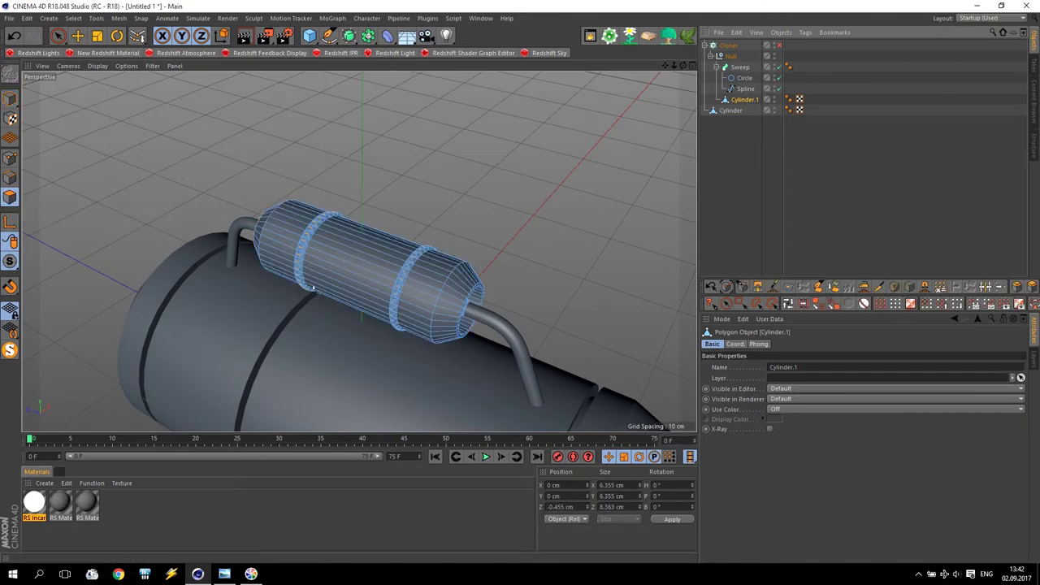
scroll(309, 281, "up", 3)
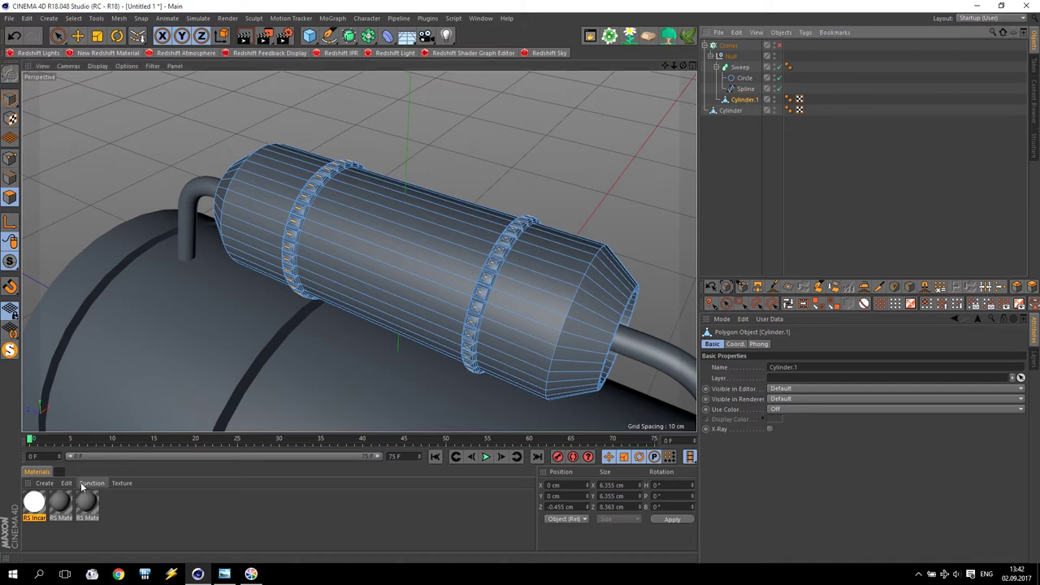
mouse_move(61, 503)
left_mouse_down()
mouse_move(581, 214)
mouse_move(749, 101)
left_mouse_up()
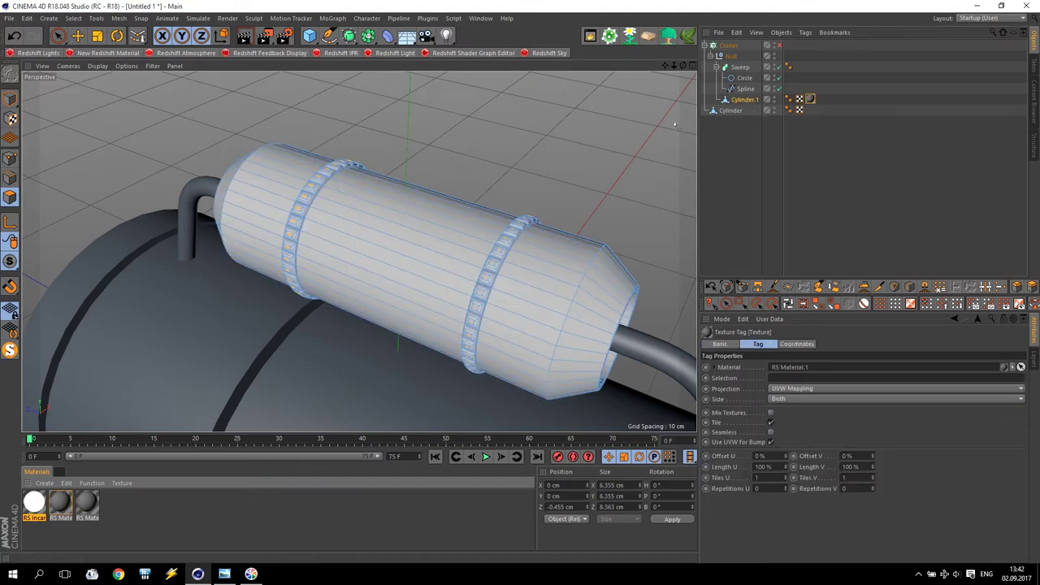
Loop-select the small cylinder's middle section between the two ribbed bands, assign RS Material to those polygons and deselect everything
left_click(10, 199)
left_click(788, 303)
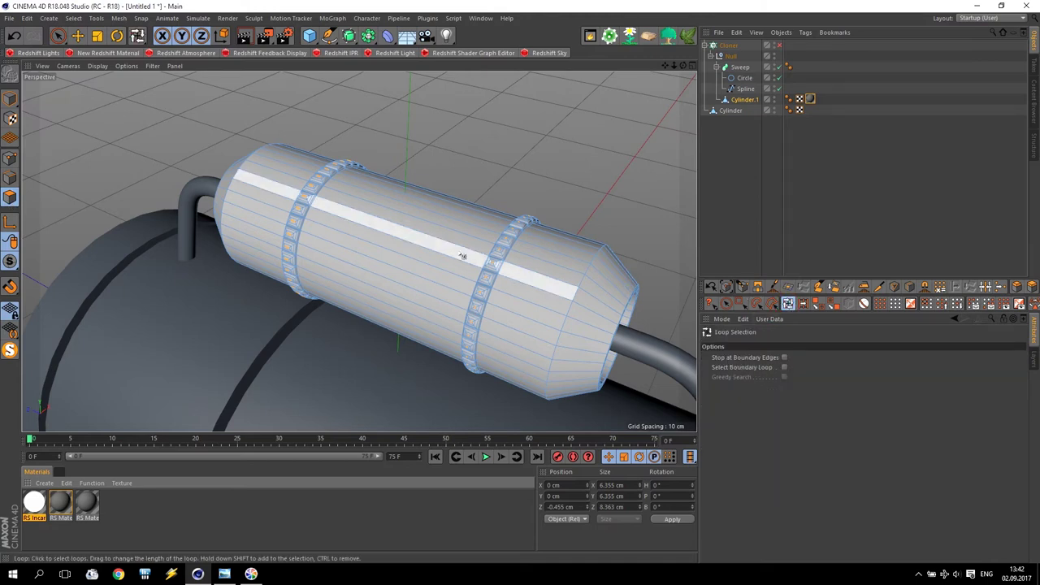
left_click(399, 236)
left_click_drag(96, 507, 375, 278)
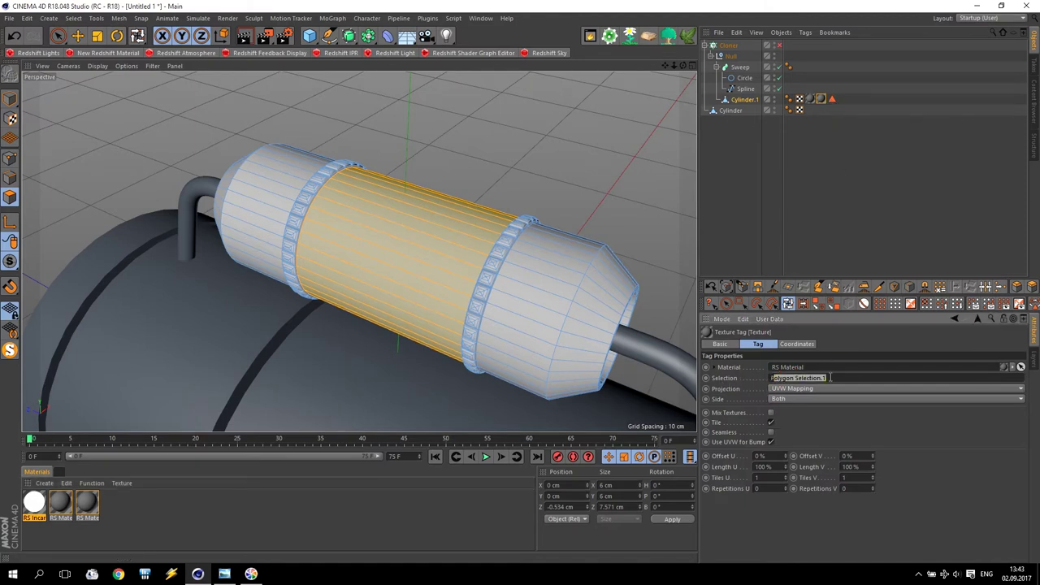
left_click(720, 166)
Create another standard Redshift material and name it Crome
scroll(441, 262, "down", 5)
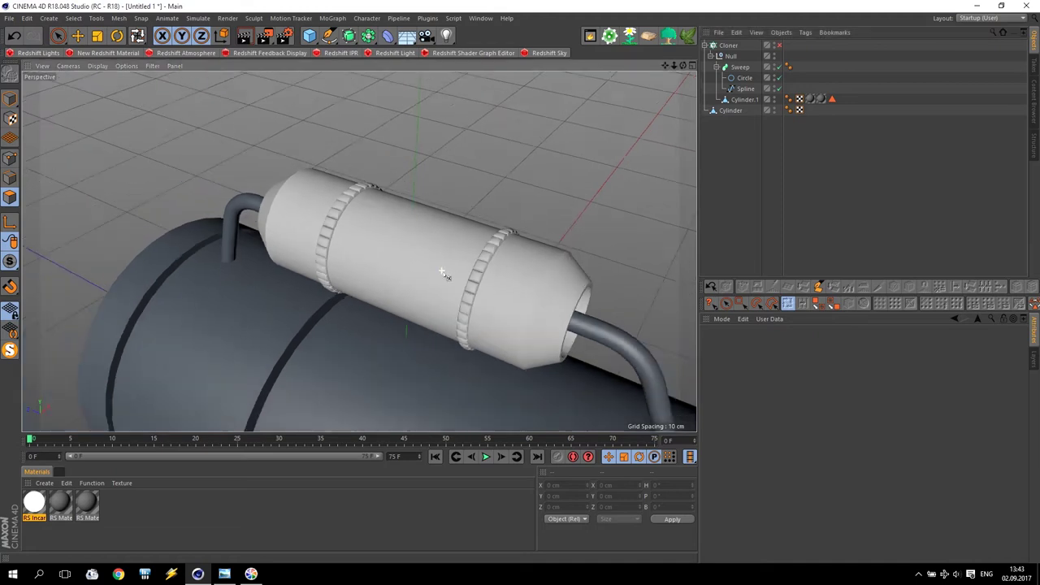
left_click_drag(667, 69, 536, 259)
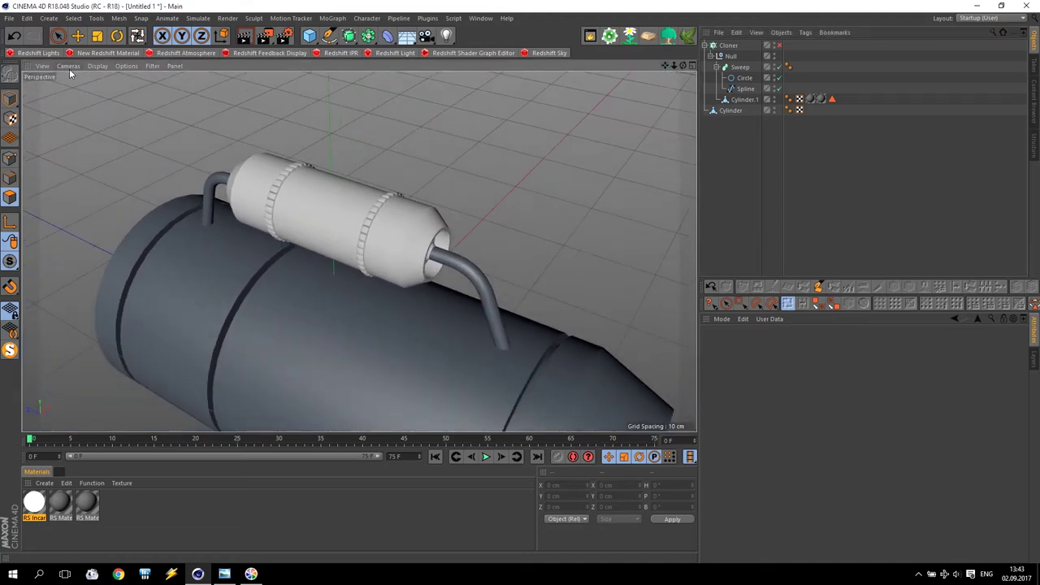
left_click(108, 53)
double_click(33, 517)
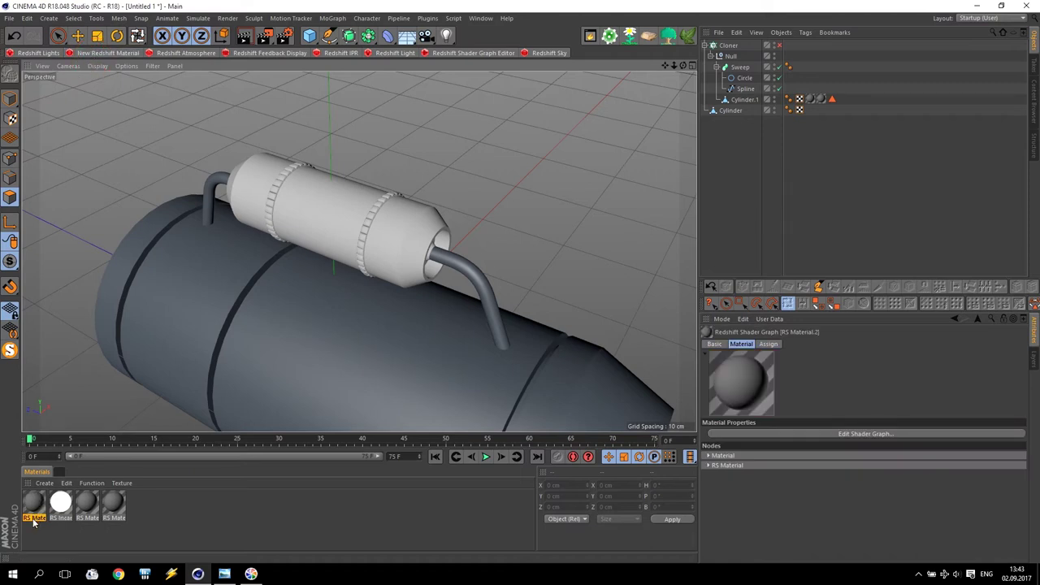
left_click_drag(42, 515, 21, 515)
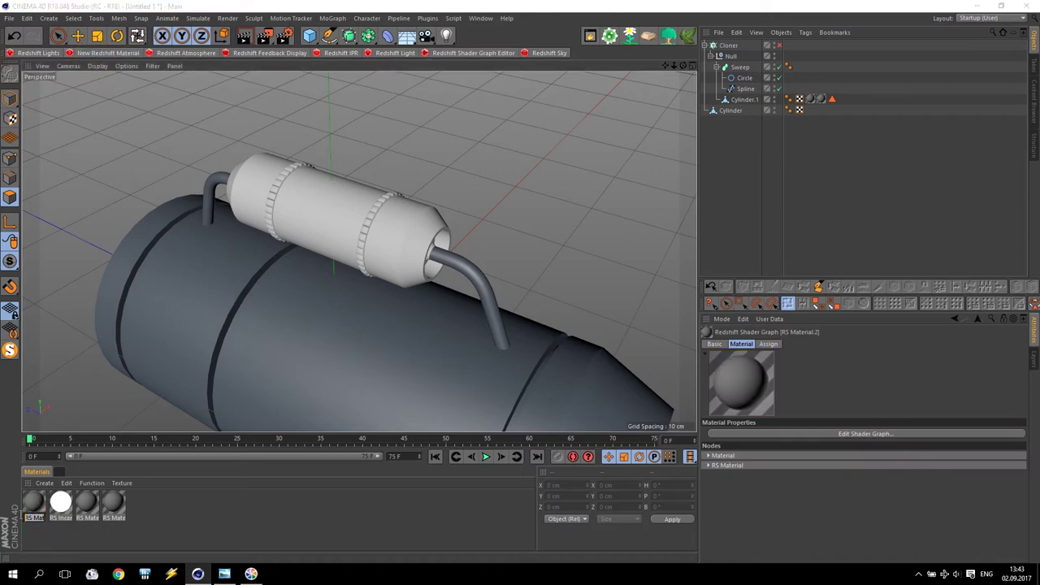
triple_click(34, 517)
type("d")
left_click(169, 528)
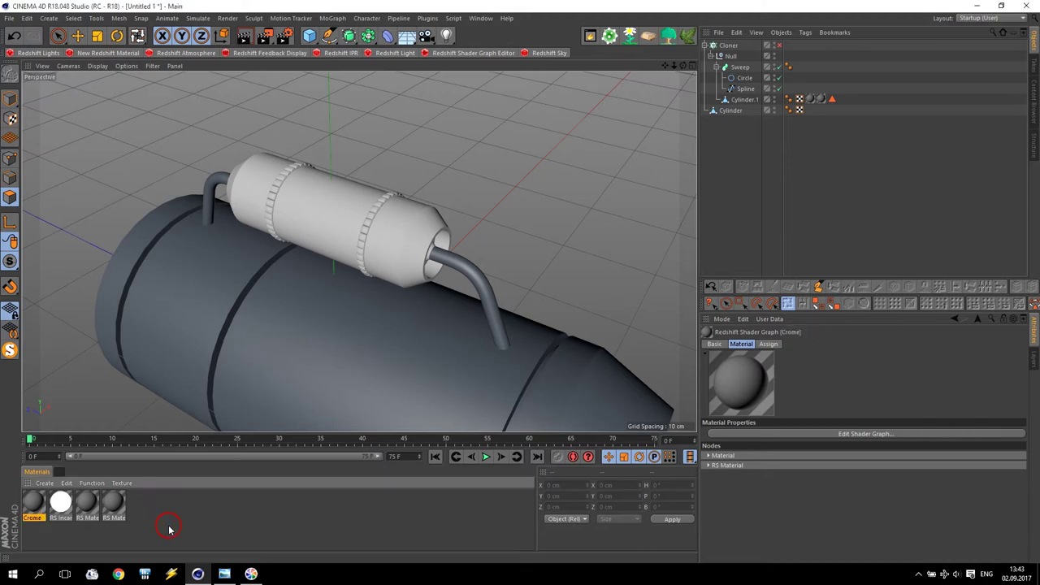
Rename RS Material to Glass and RS Material.1 to Metall
left_click(119, 517)
double_click(115, 518)
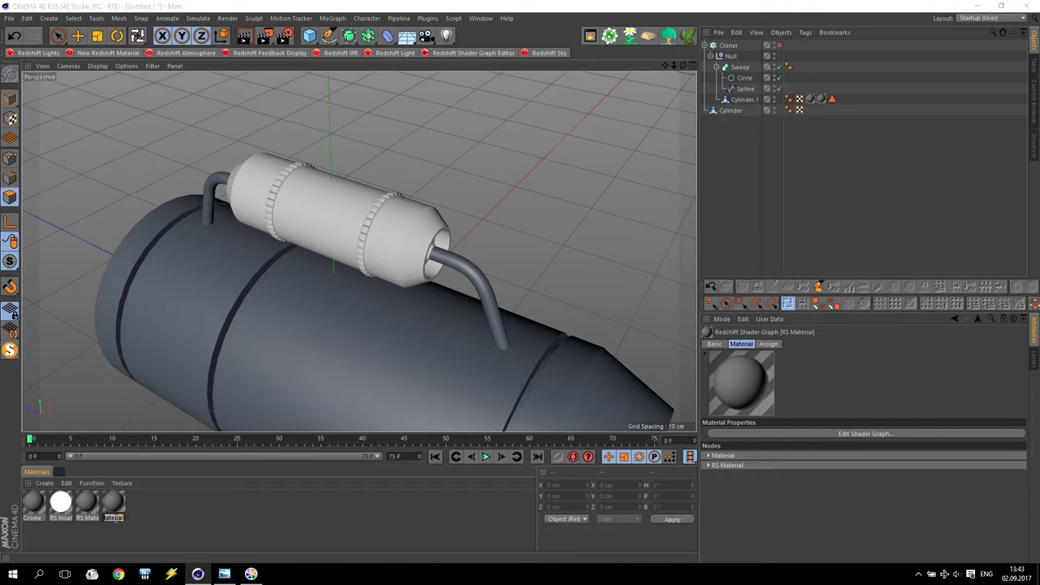
type("Glass")
double_click(87, 517)
type("Metall")
left_click(175, 530)
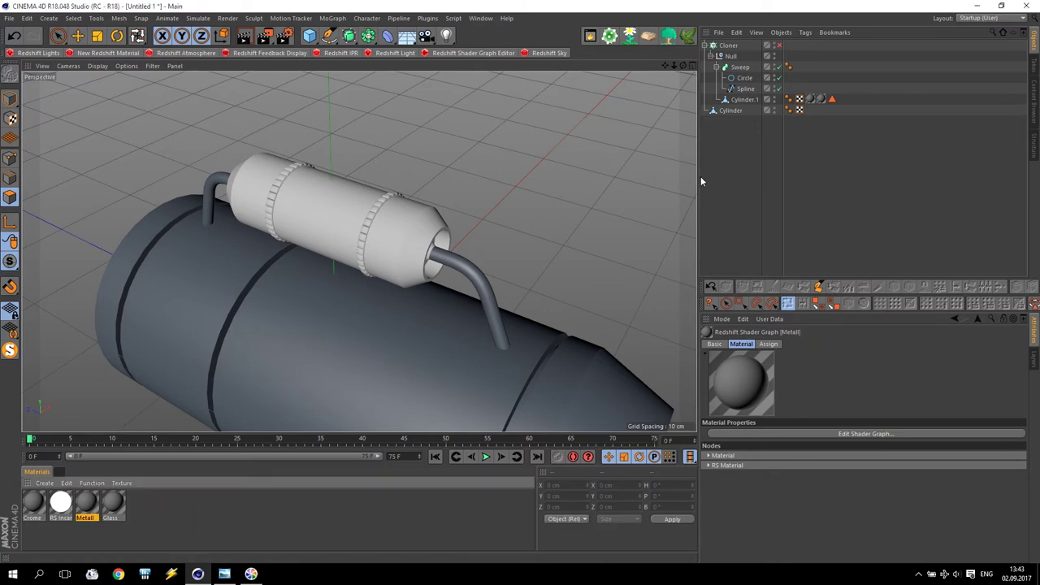
Assign the Crome material to the Sweep pipe and the Metall material to the large cylinder
left_click(739, 67)
left_click_drag(41, 506, 742, 70)
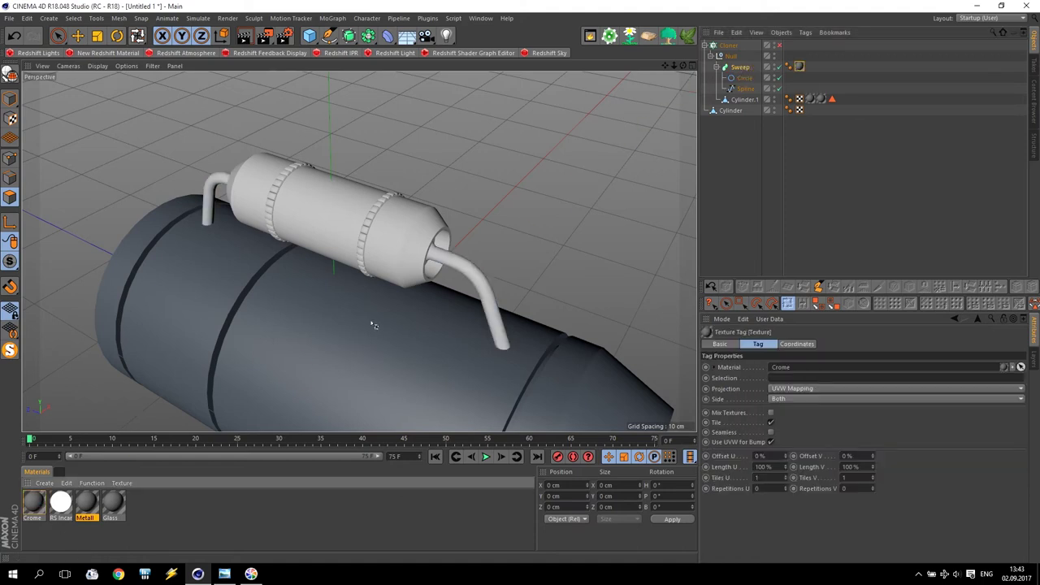
left_click_drag(665, 66, 424, 0)
left_click(730, 111)
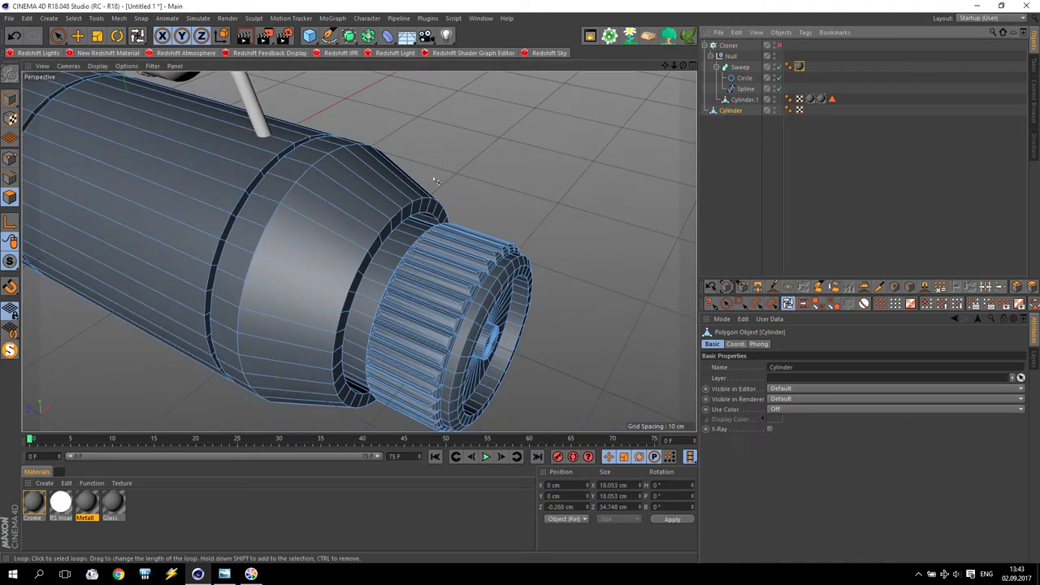
scroll(435, 180, "down", 3)
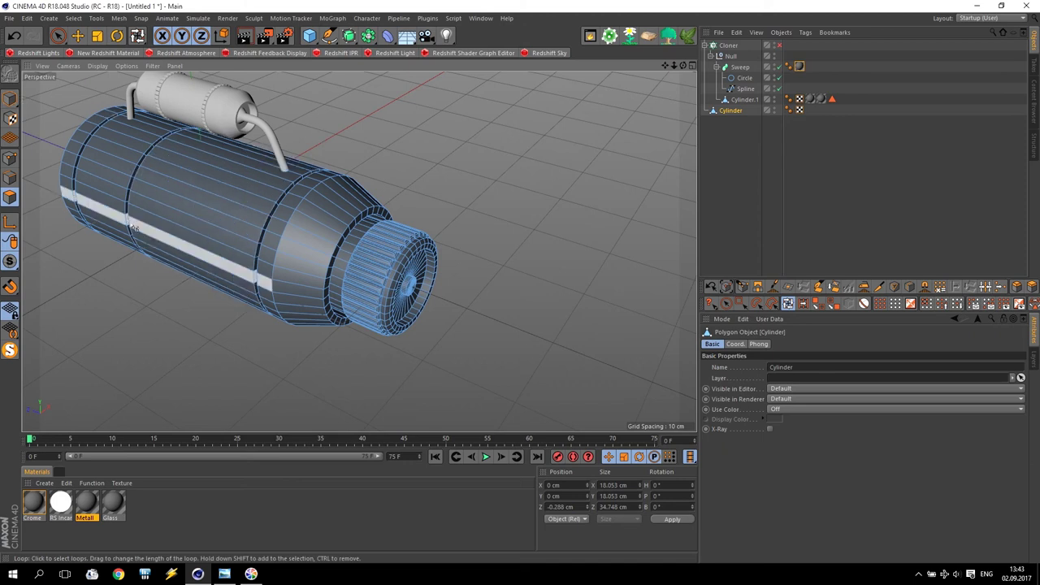
left_click_drag(86, 506, 732, 112)
Select the ring of polygons around the hub on the large cylinder's ribbed end and assign RS Incandescent to it
scroll(446, 302, "up", 3)
left_click_drag(485, 319, 433, 293, "alt")
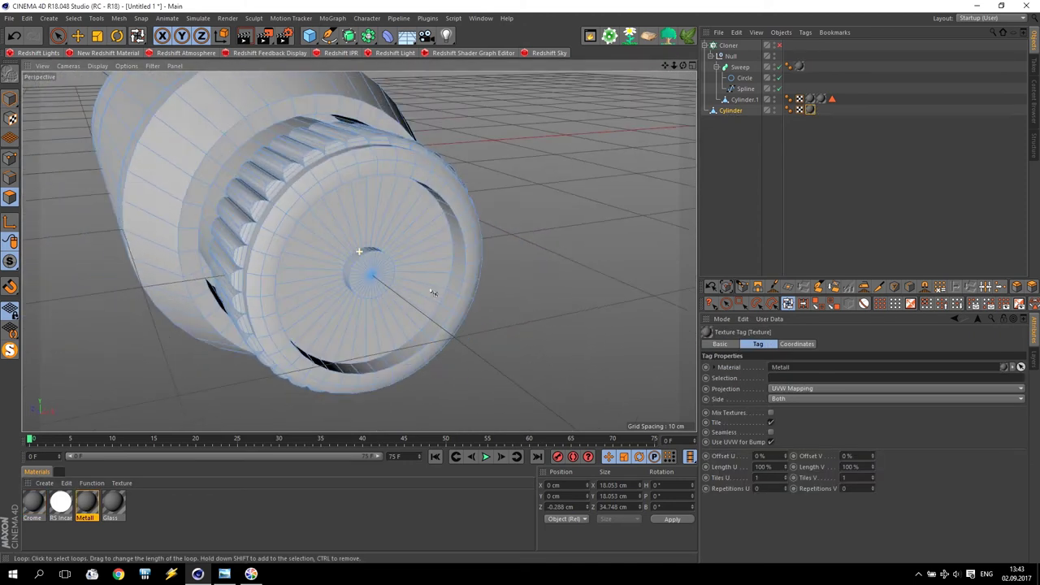
left_click(56, 36)
mouse_move(340, 260)
left_mouse_down()
mouse_move(336, 232)
mouse_move(383, 225)
mouse_move(409, 281)
mouse_move(343, 327)
mouse_move(314, 260)
mouse_move(320, 244)
left_mouse_up()
left_click_drag(56, 508, 482, 189)
left_click_drag(387, 208, 388, 208)
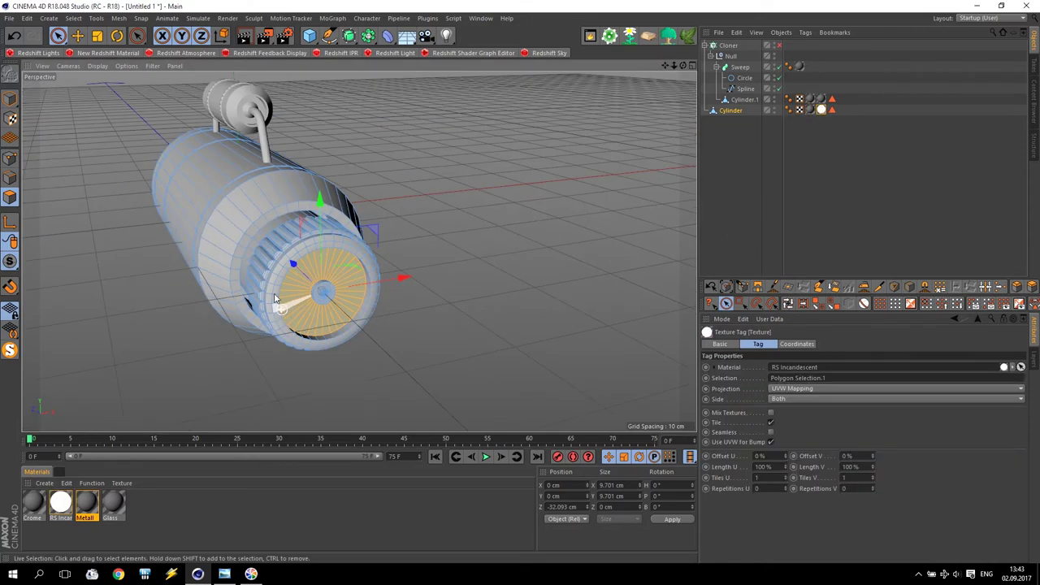
Re-enable the Cloner to bring back the ring of small cylinders around the large one
left_click_drag(201, 182, 294, 191, "alt")
left_click(779, 45)
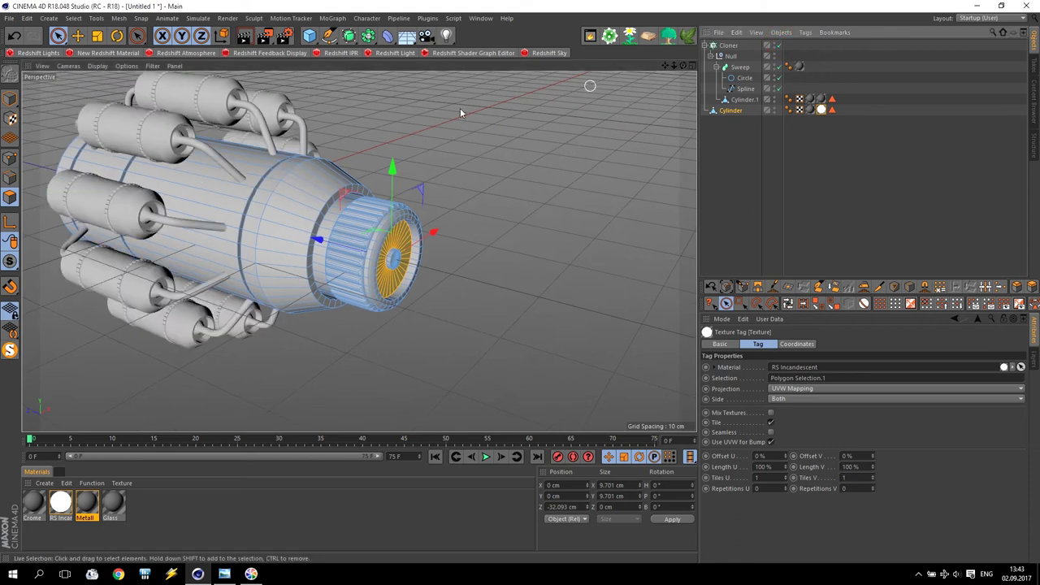
scroll(272, 116, "down", 4)
scroll(211, 130, "up", 5)
Clear the polygon selection, return to model mode with the Move tool and deselect all objects
left_click(511, 93)
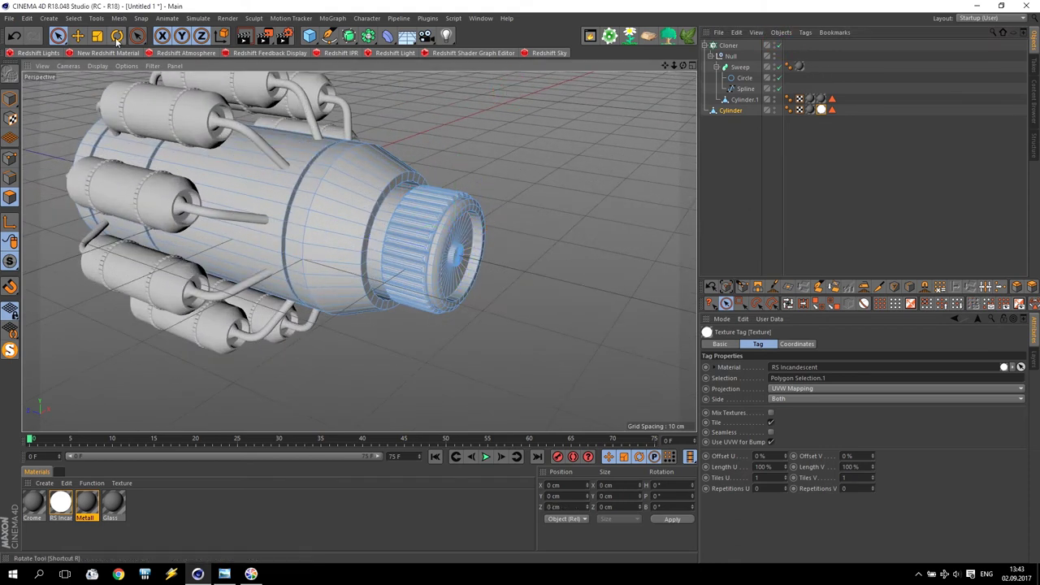
left_click(77, 35)
left_click(10, 98)
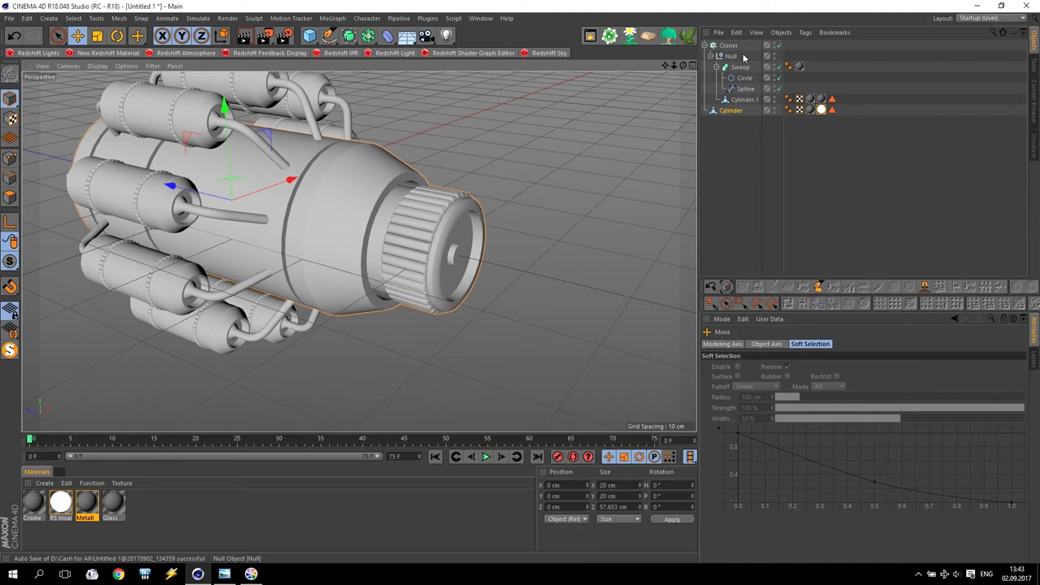
left_click(740, 100)
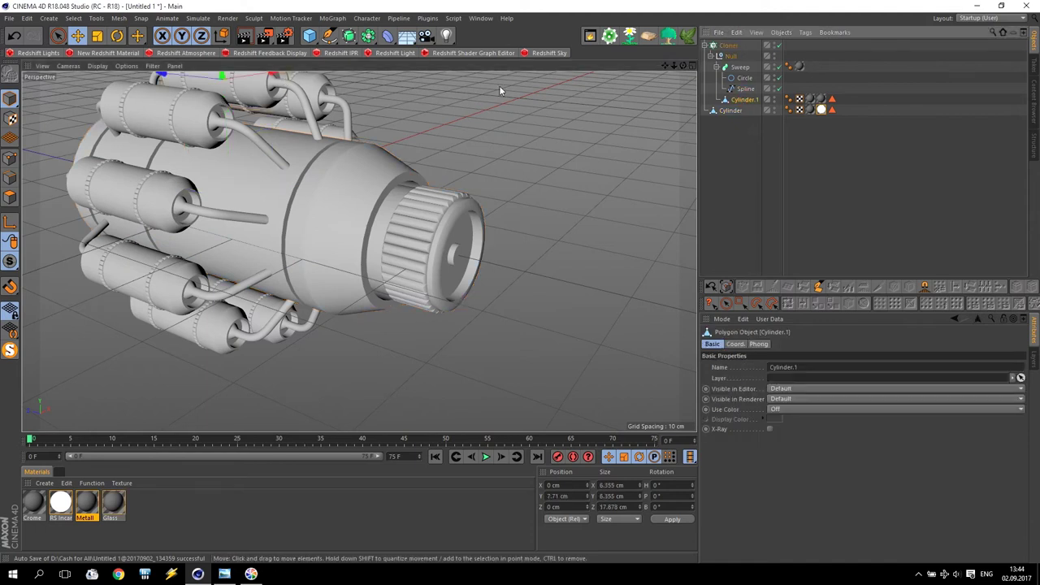
left_click(499, 115)
scroll(230, 91, "up", 3)
left_click_drag(668, 67, 645, 124)
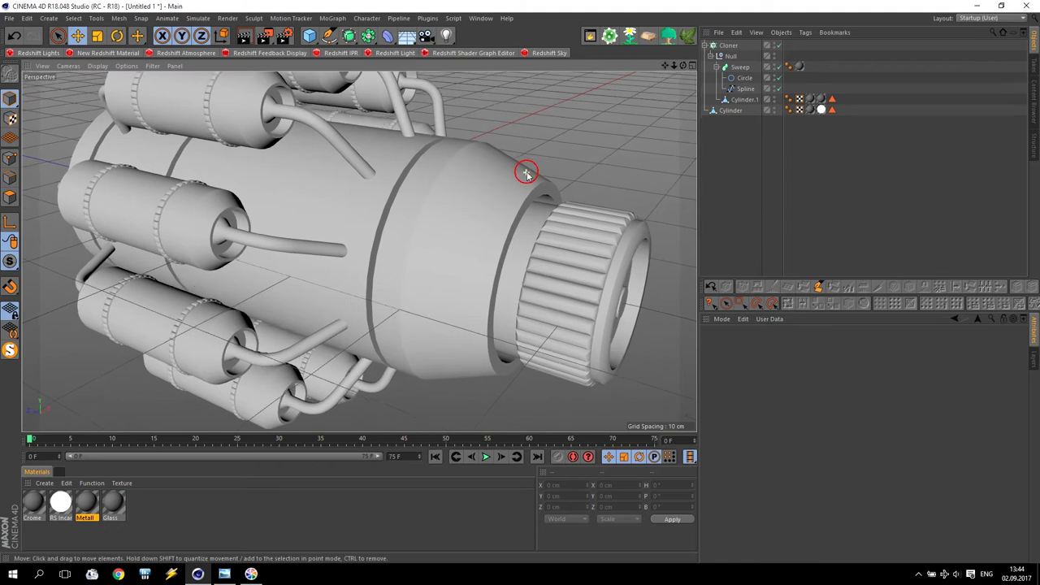
scroll(525, 170, "up", 2)
scroll(507, 175, "up", 1)
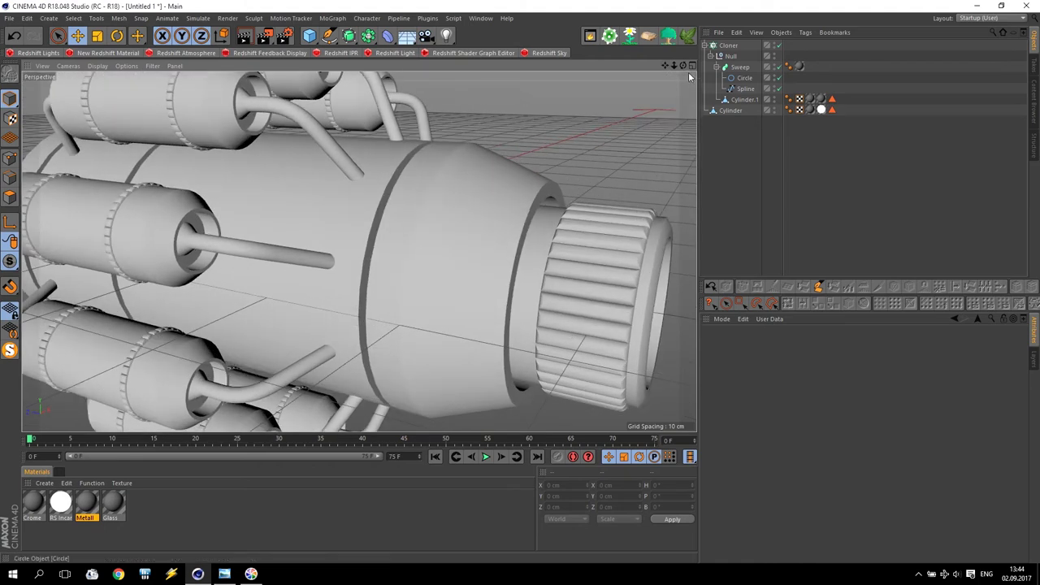
scroll(598, 133, "down", 1)
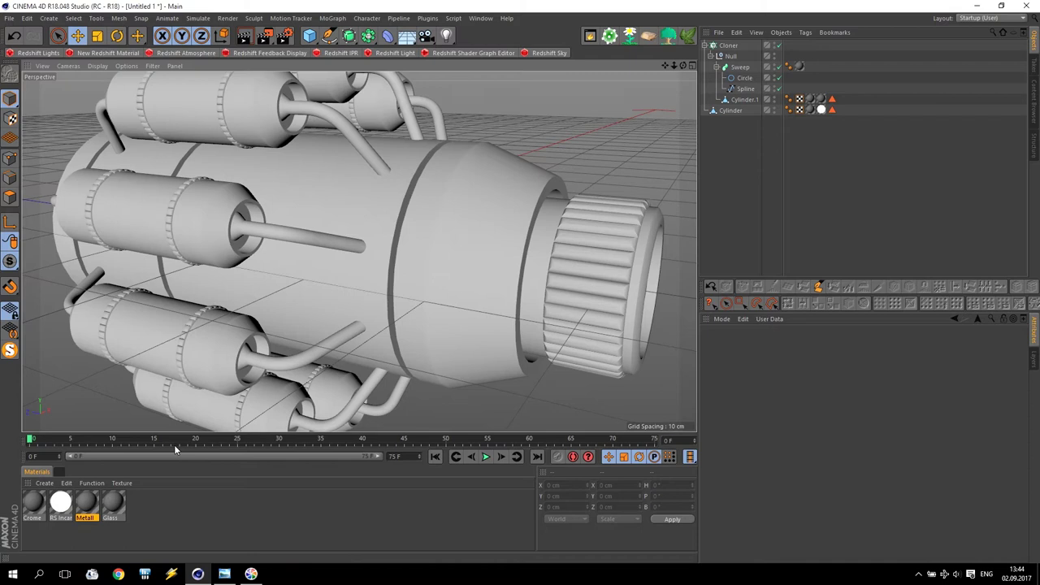
double_click(33, 504)
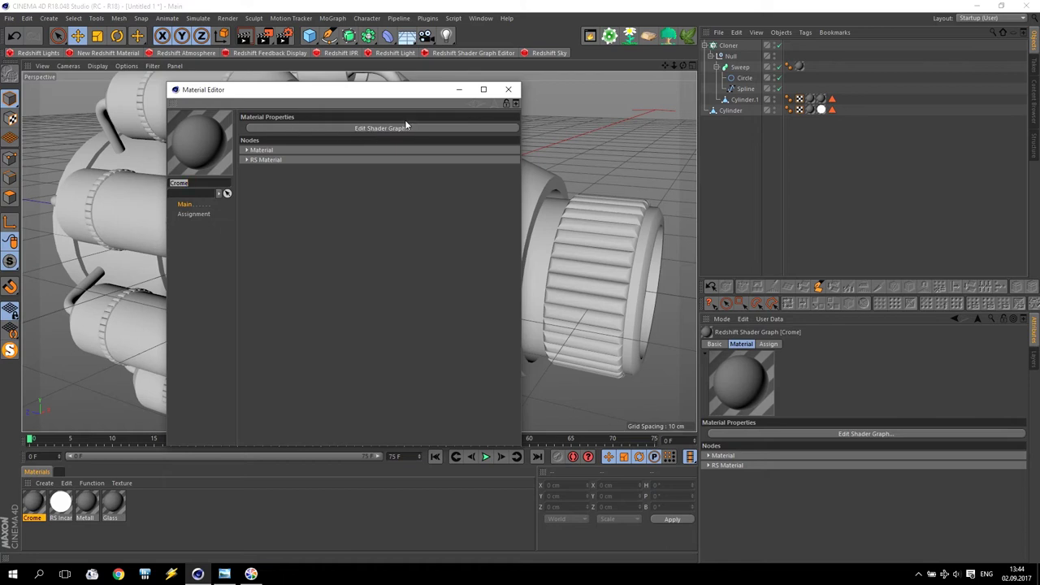
left_click(508, 89)
left_click(340, 53)
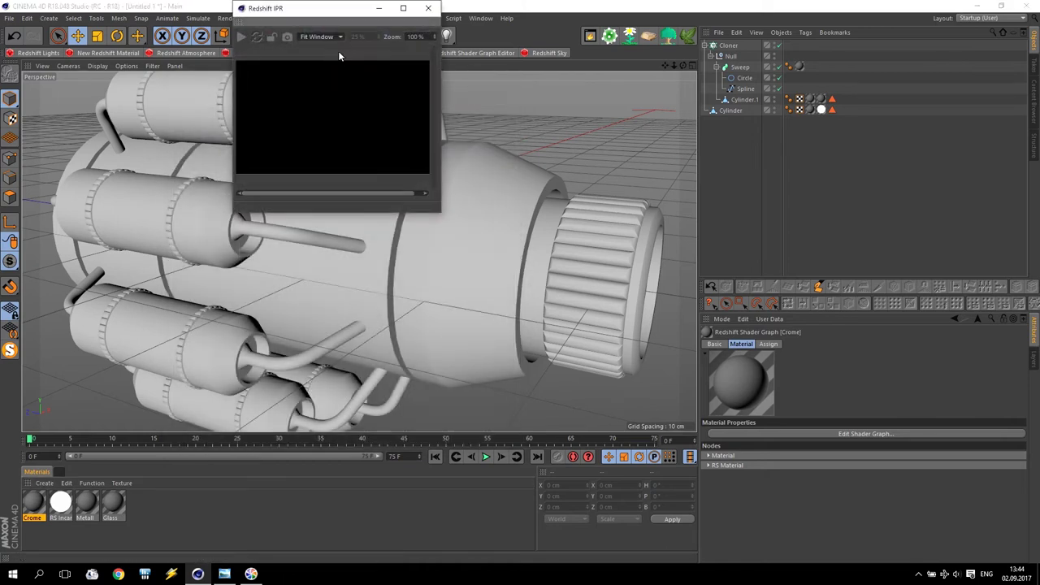
left_click(428, 9)
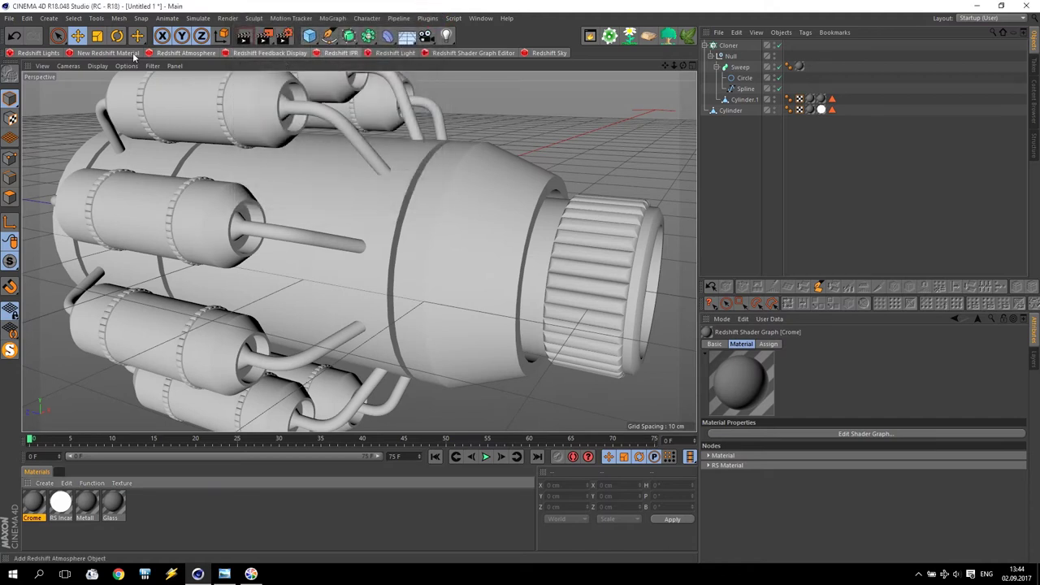
Add a Redshift Dome Light with DivaStudio.hdr as its dome map and disable its environment background
left_click(59, 53)
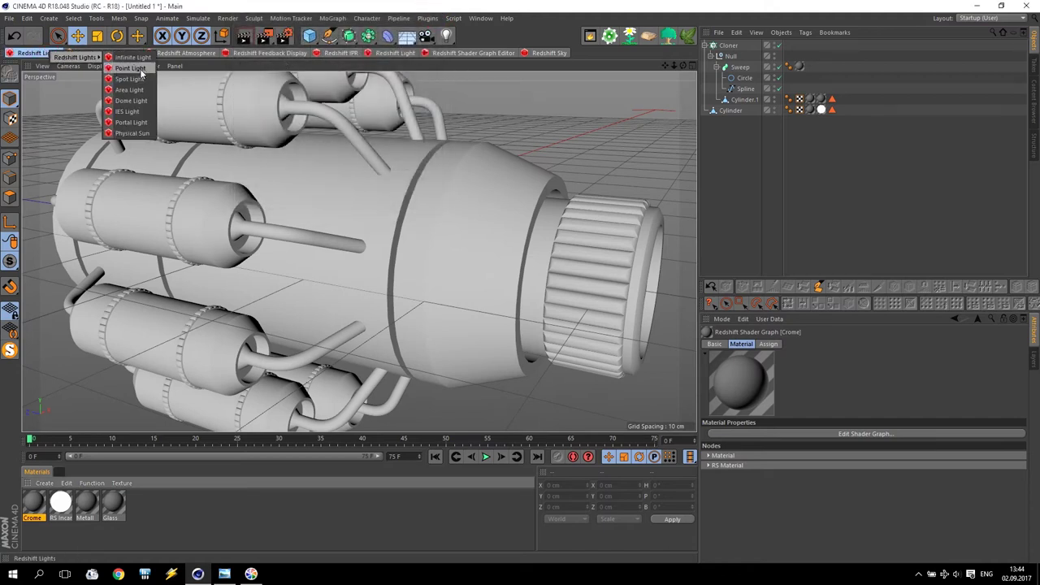
left_click(131, 101)
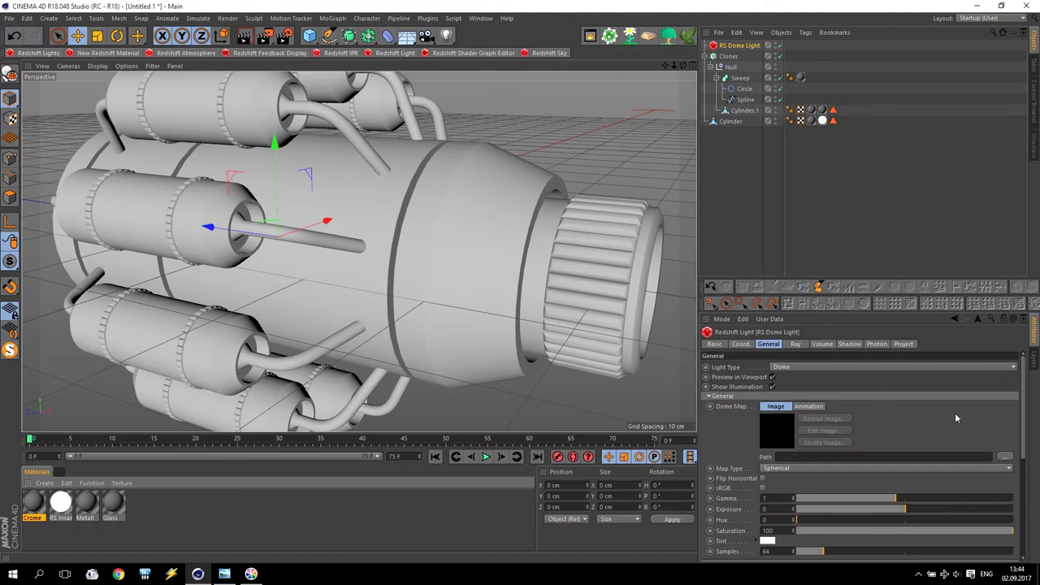
left_click(1006, 458)
left_click(195, 113)
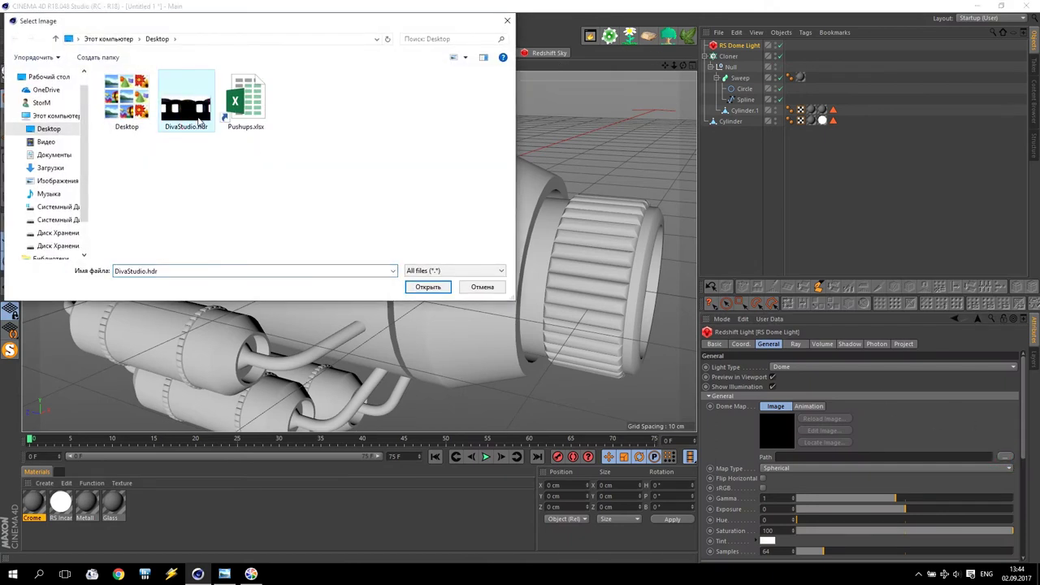
left_click(428, 287)
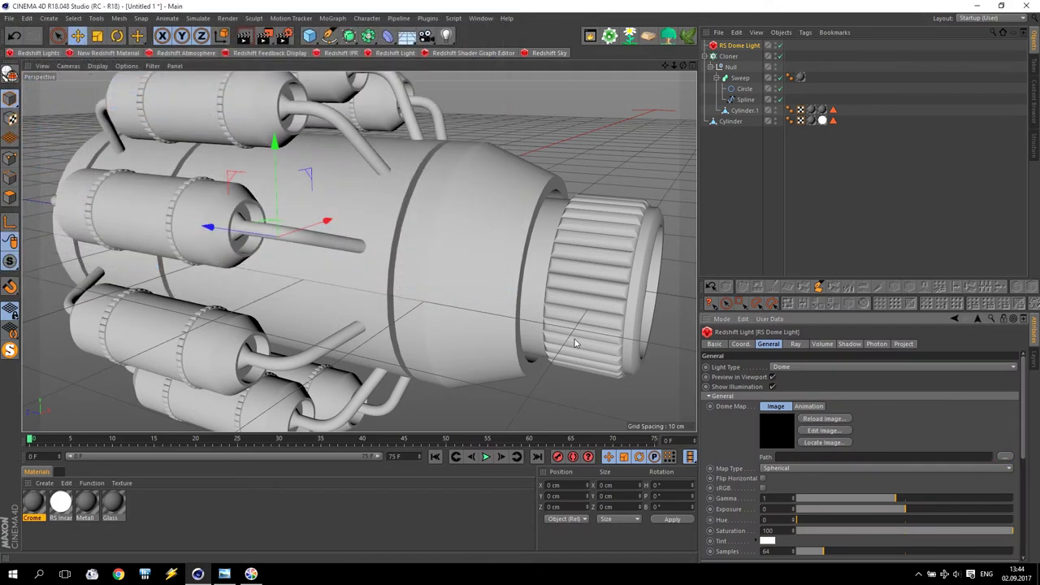
scroll(1023, 421, "down", 5)
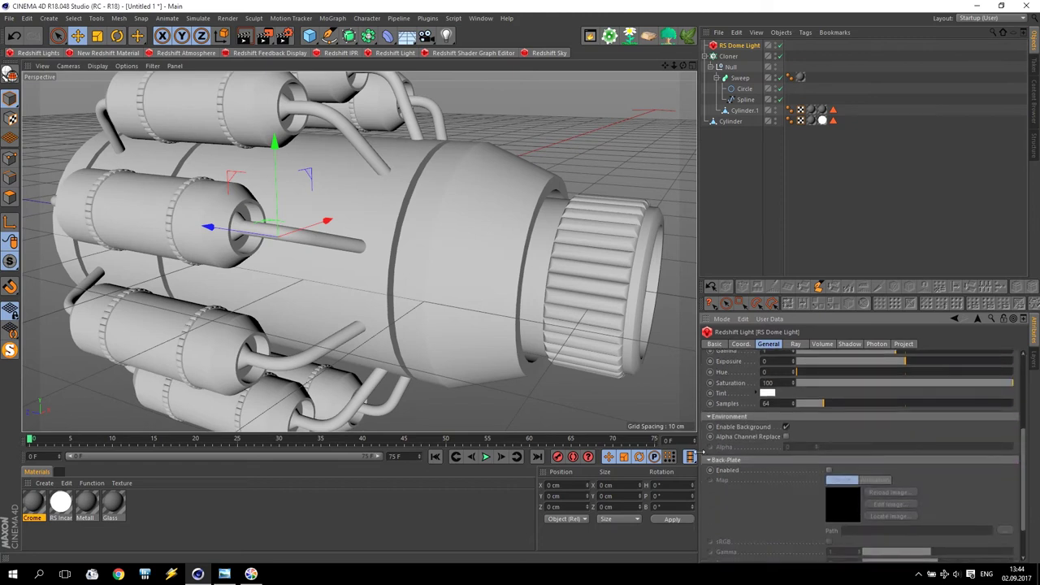
left_click(786, 426)
Add a Redshift Infinite Light, move it to about Z -24.8 cm and rotate it to about H -27°, P -56°, B -19°
left_click(28, 54)
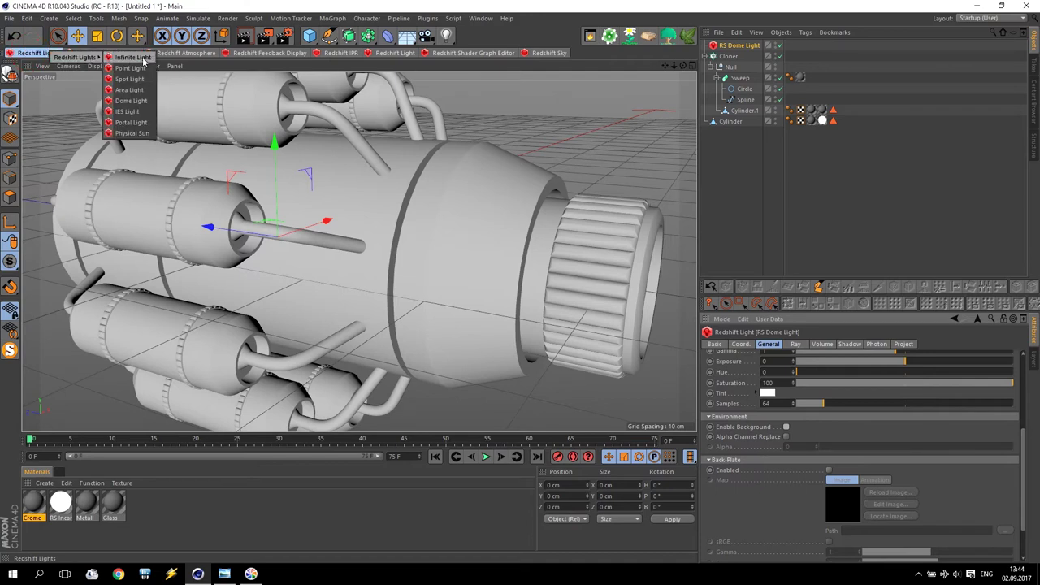
left_click(143, 59)
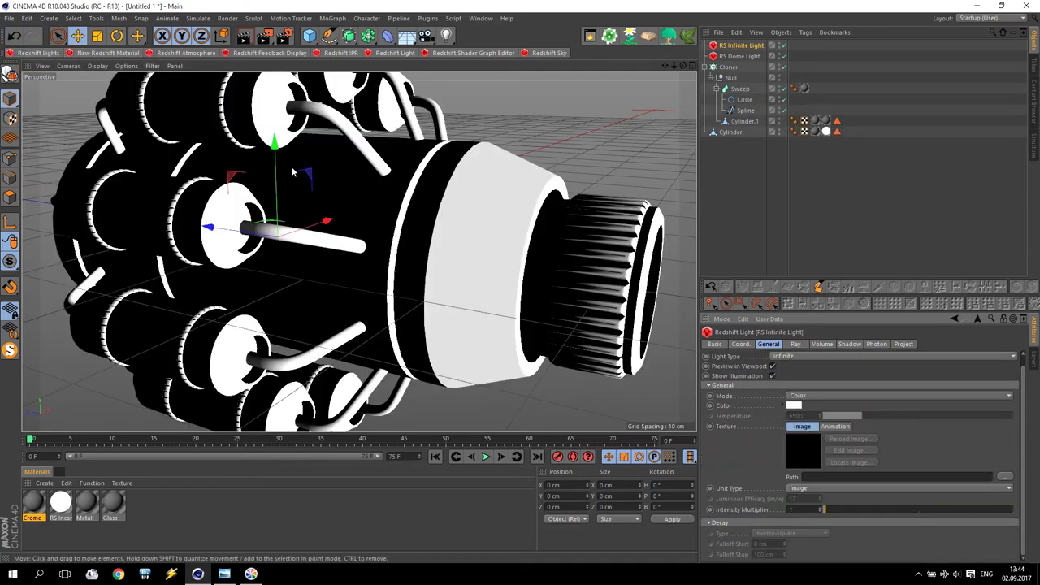
left_click_drag(240, 233, 496, 275)
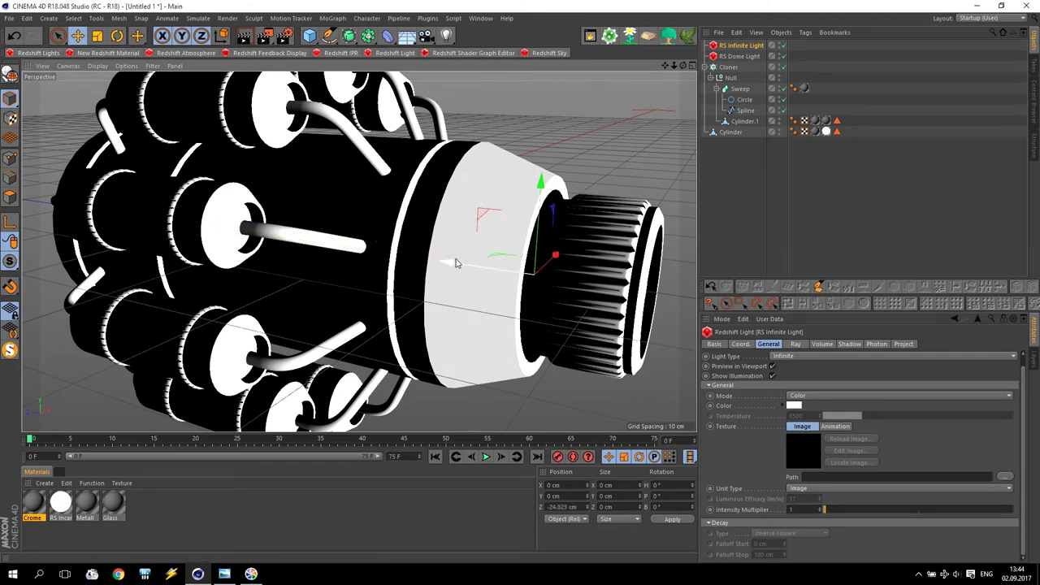
left_click(117, 35)
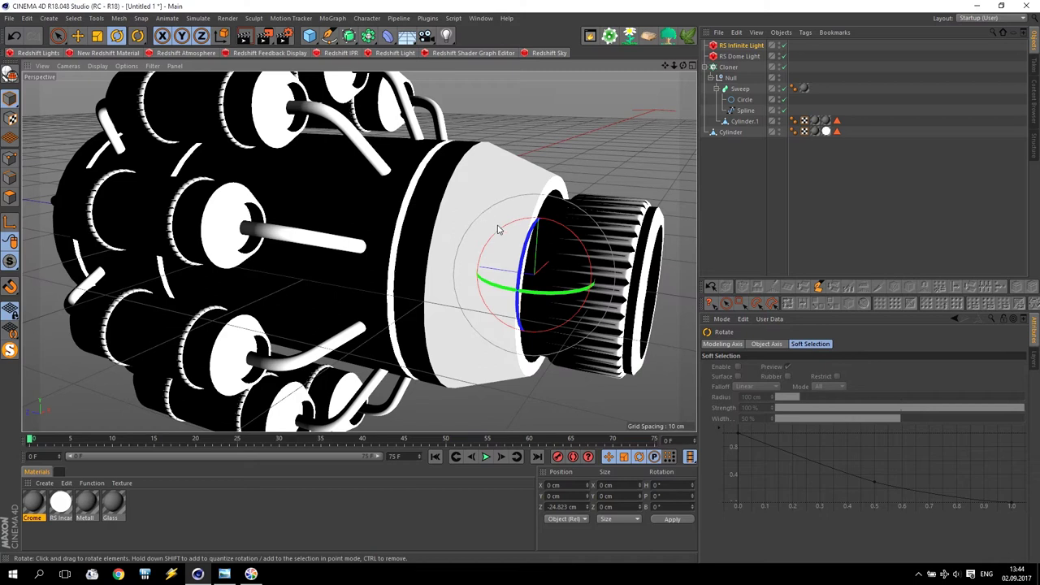
left_click_drag(506, 223, 476, 252)
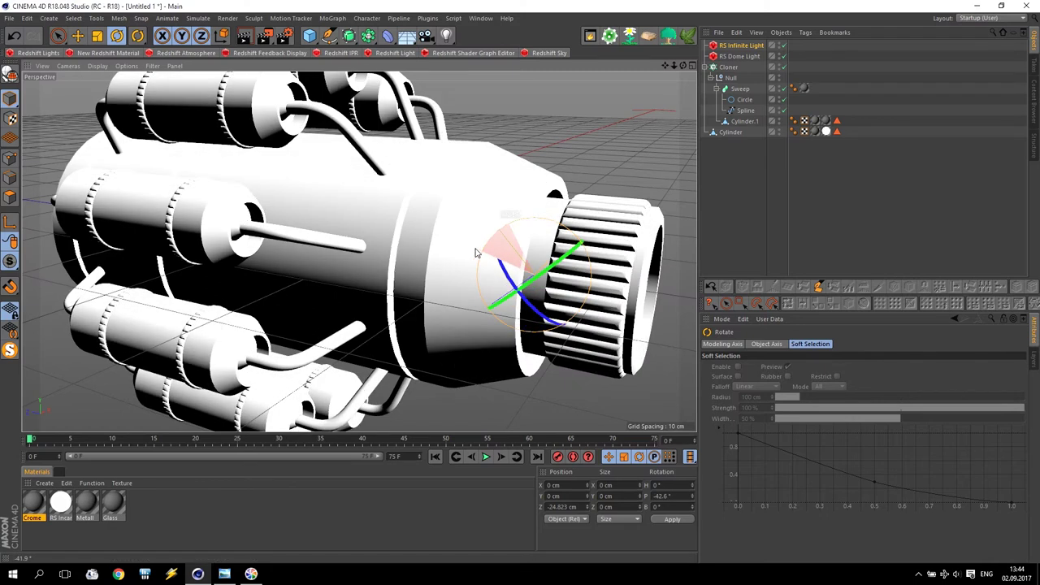
mouse_move(562, 254)
left_mouse_down()
mouse_move(549, 266)
mouse_move(578, 260)
left_mouse_up()
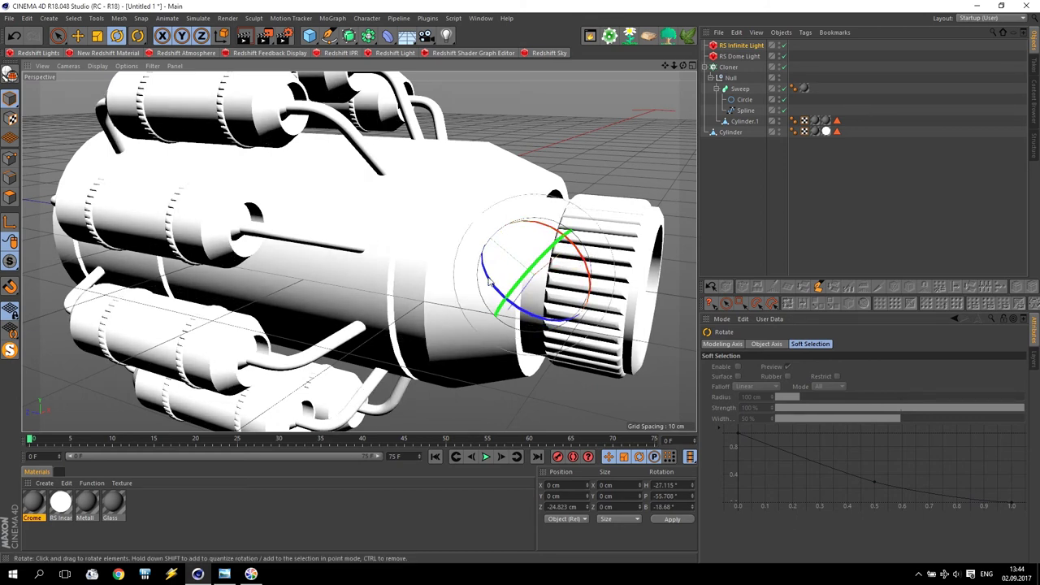
Switch the perspective view to Quick Shading and deselect the infinite light
left_click(96, 67)
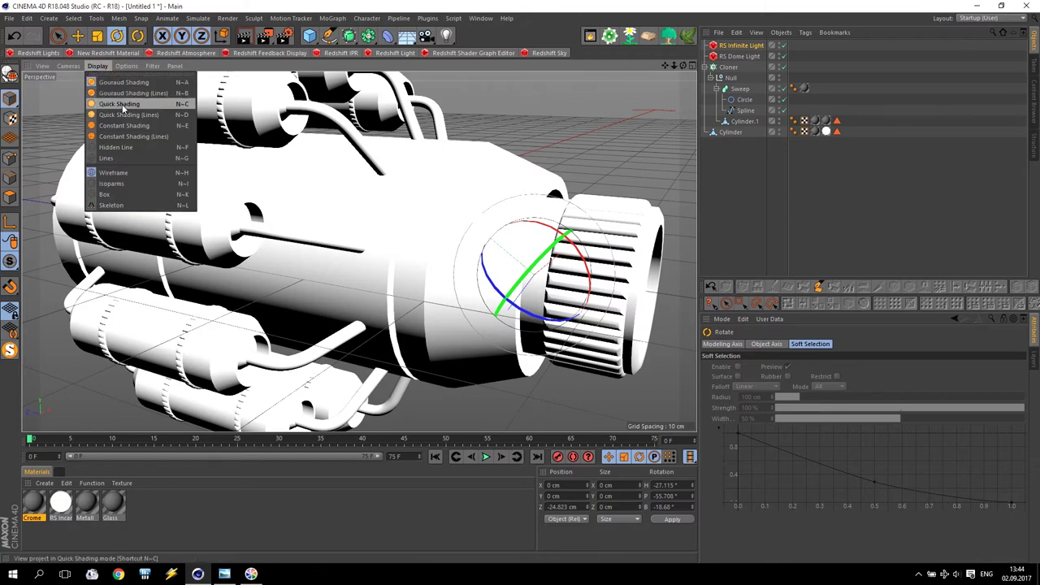
left_click(121, 105)
left_click(553, 154)
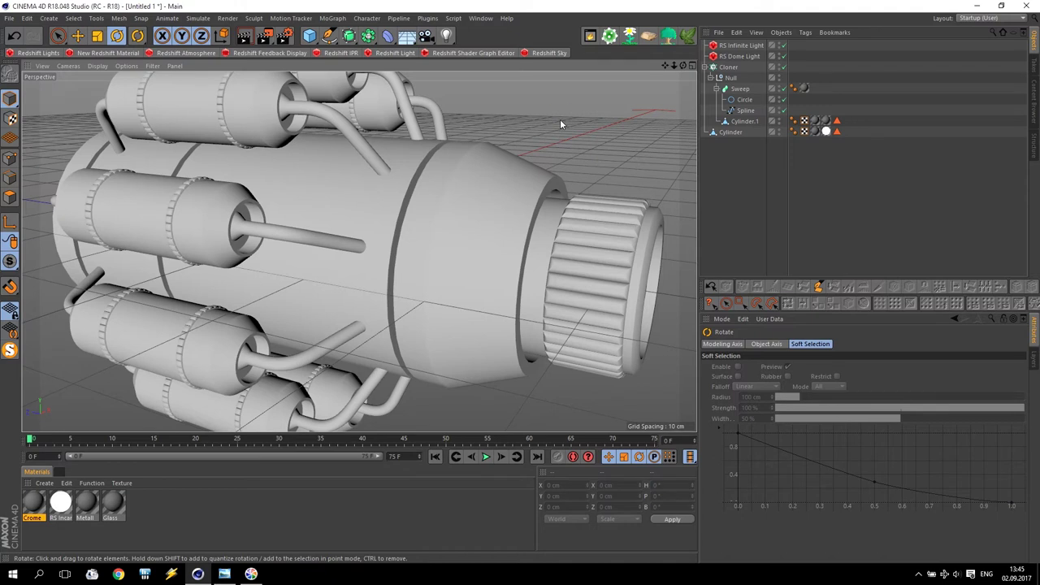
Start a Redshift IPR preview beside the viewport and frame the model so the ribbed hub end faces the camera
left_click(340, 53)
left_click_drag(277, 16, 703, 279)
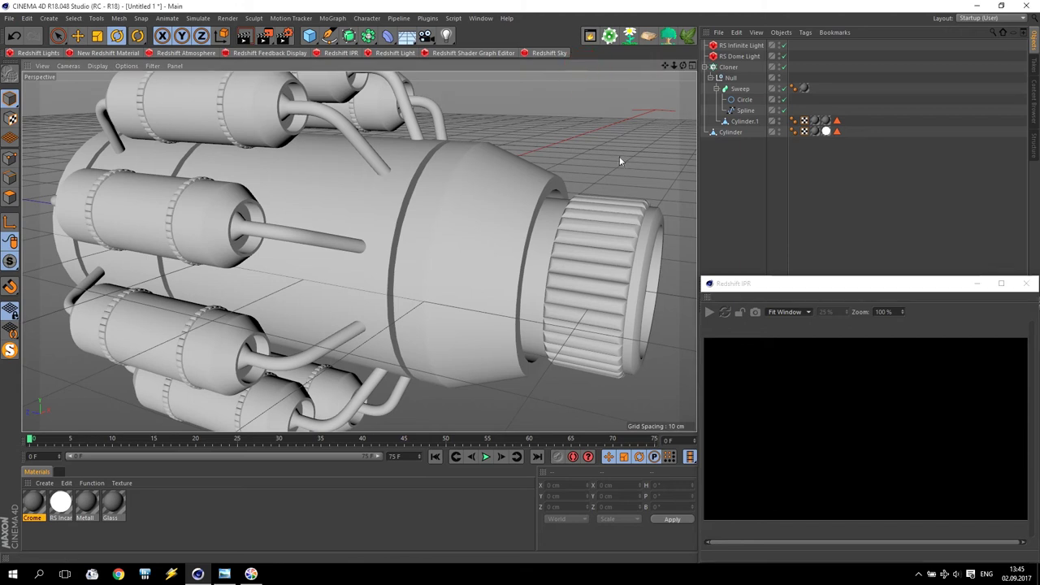
left_click(710, 314)
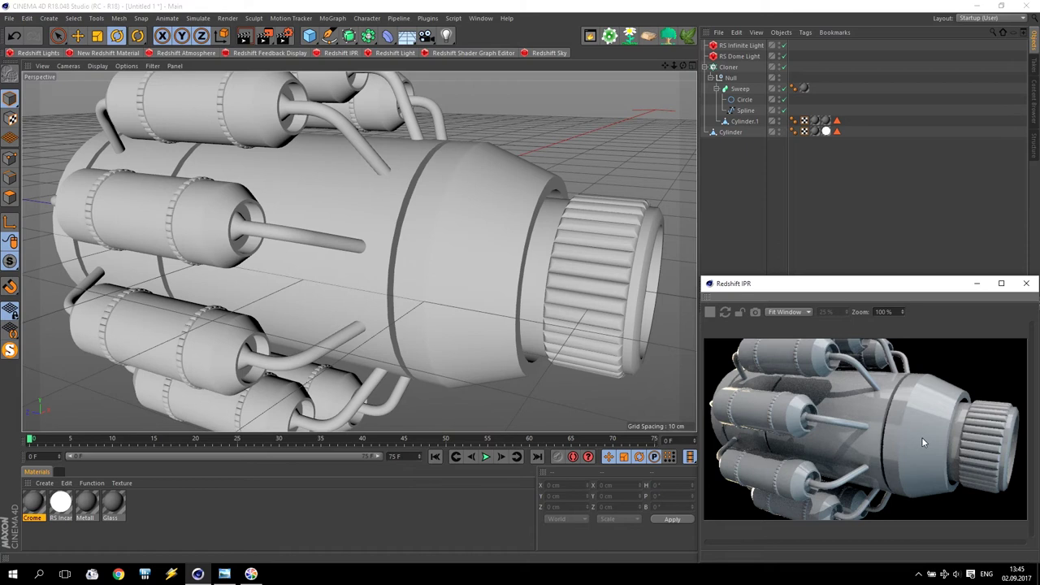
left_click_drag(684, 66, 626, 53)
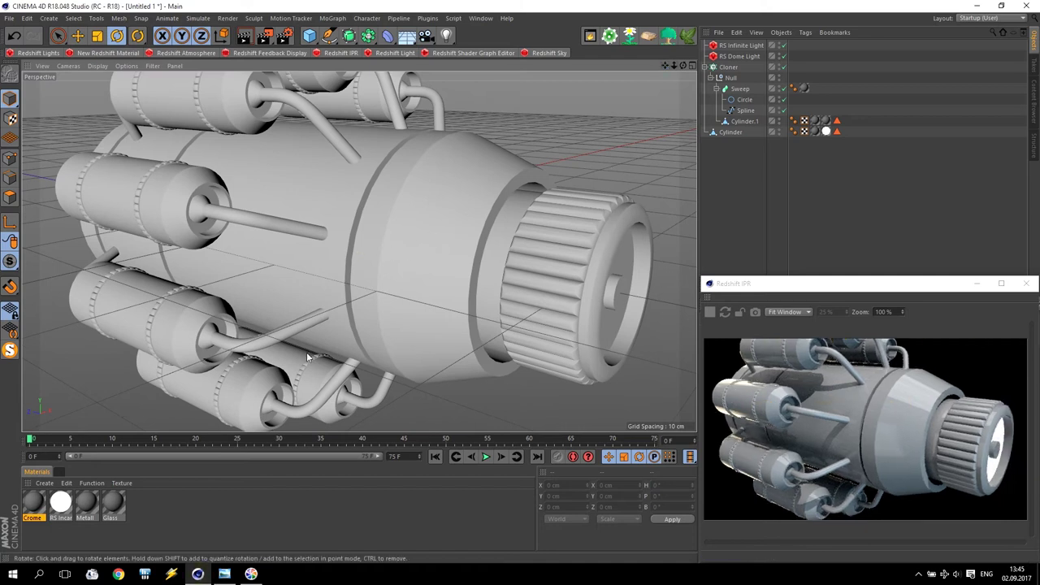
Open the Crome material's shader graph and set the RS Material's diffuse weight to 0
double_click(32, 507)
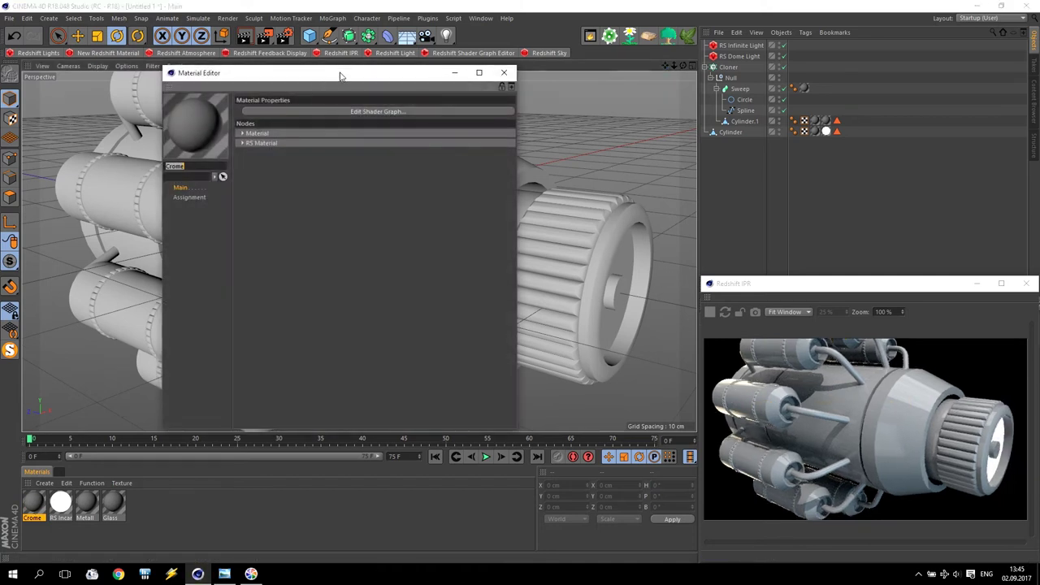
left_click(358, 114)
left_click_drag(325, 40, 291, 21)
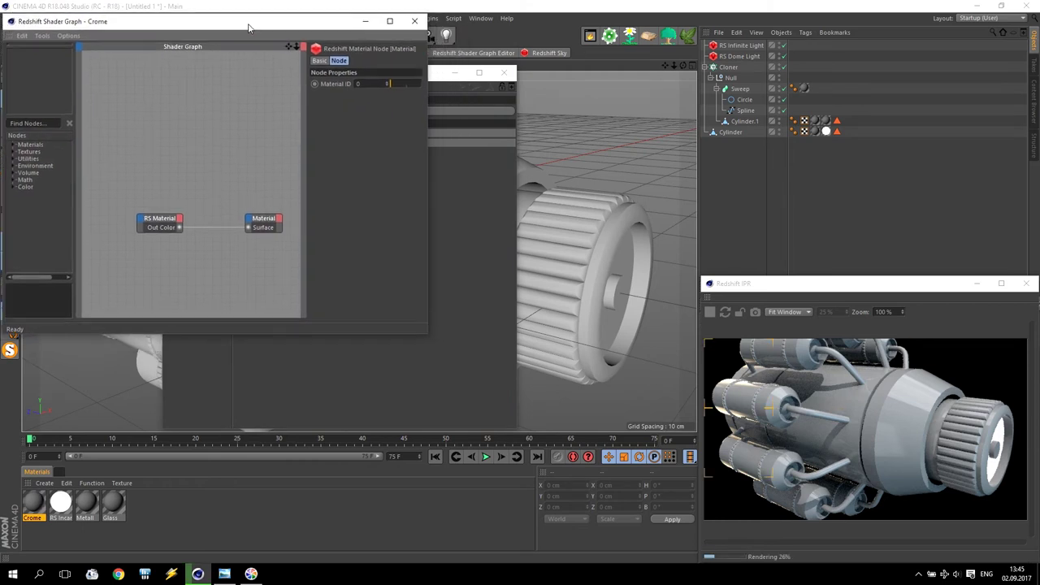
left_click_drag(423, 335, 686, 563)
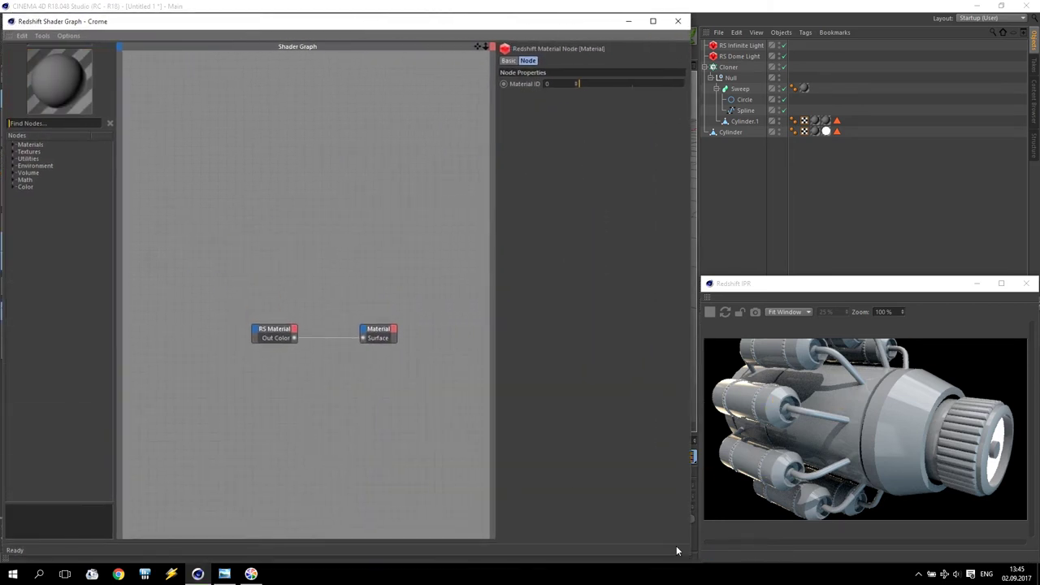
left_click(273, 331)
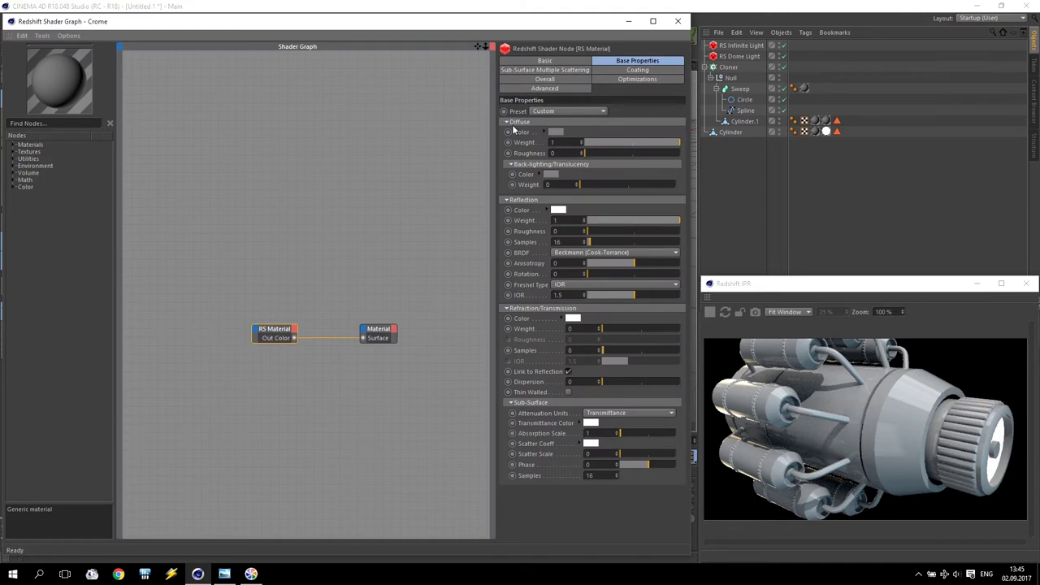
left_click_drag(648, 143, 582, 143)
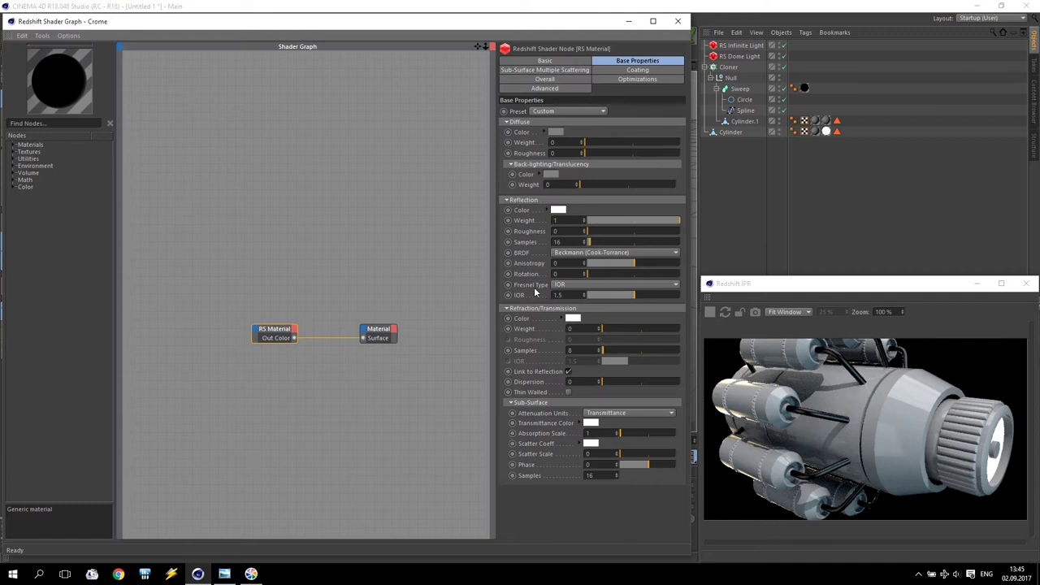
Set Crome's reflection Fresnel type to Color + Edge Tint, with white reflectivity and white metal edge tint
left_click(589, 285)
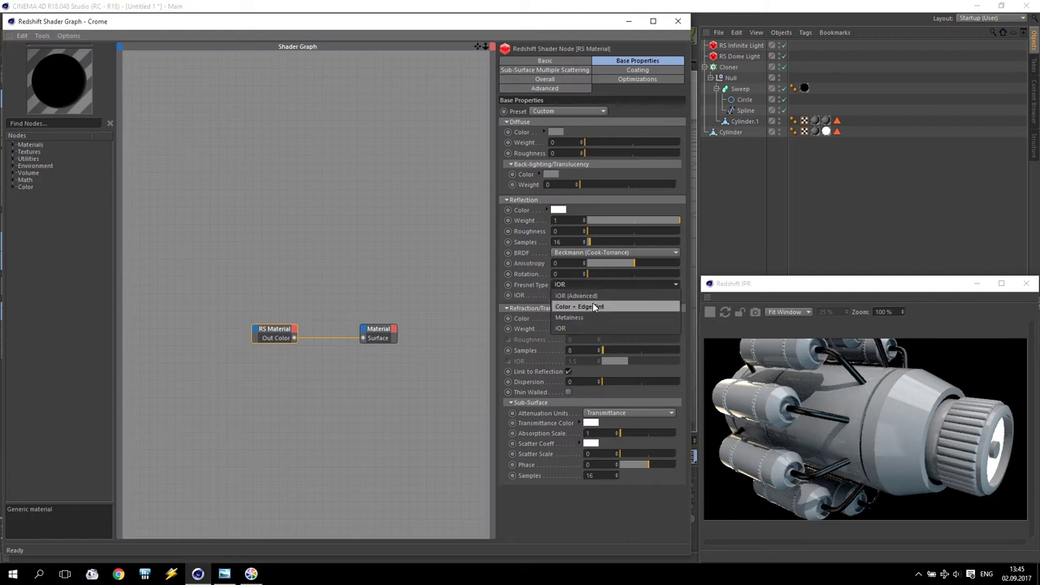
left_click(591, 307)
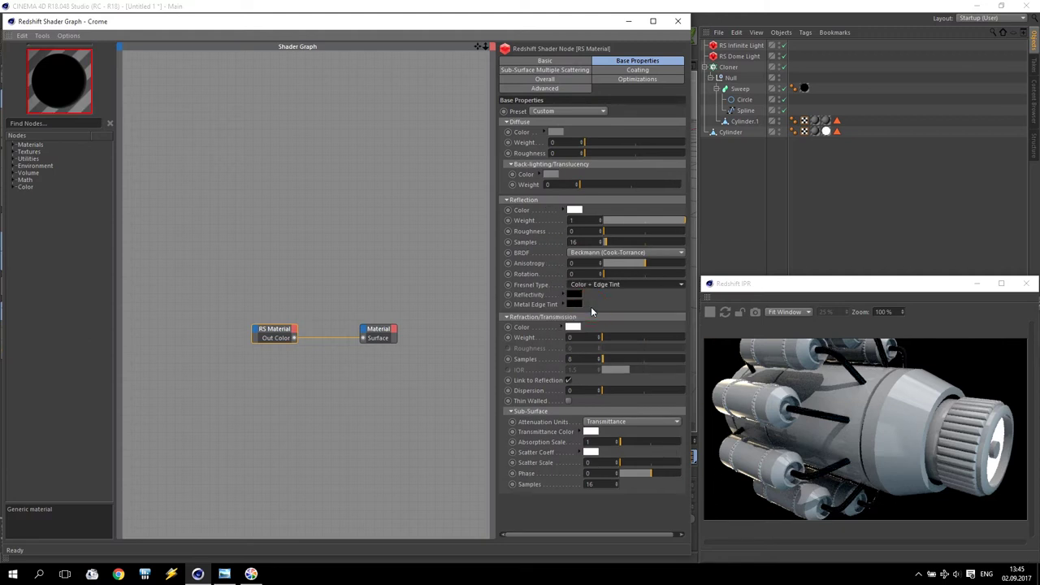
left_click(573, 295)
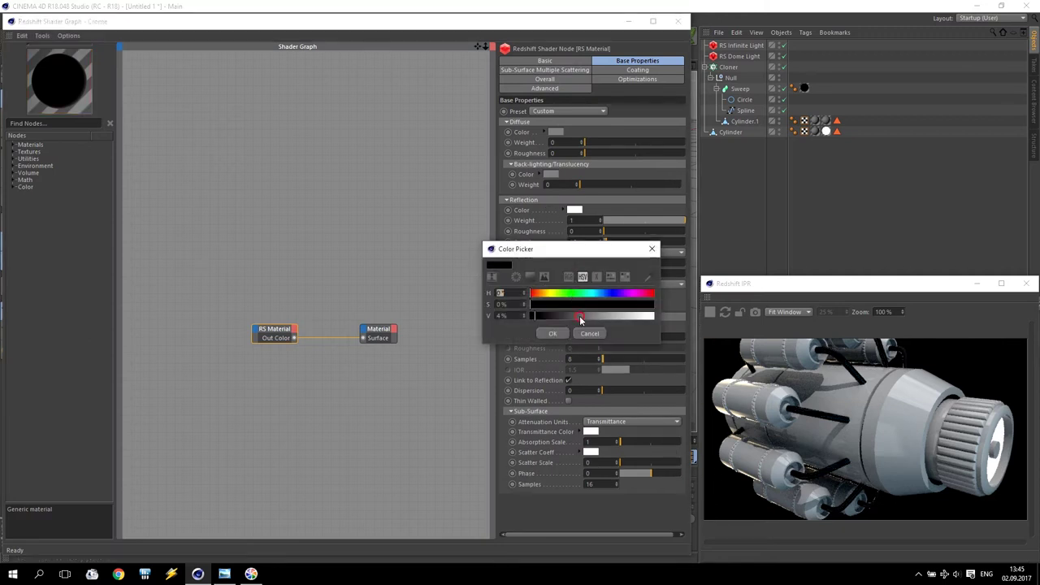
left_click(552, 335)
left_click(575, 306)
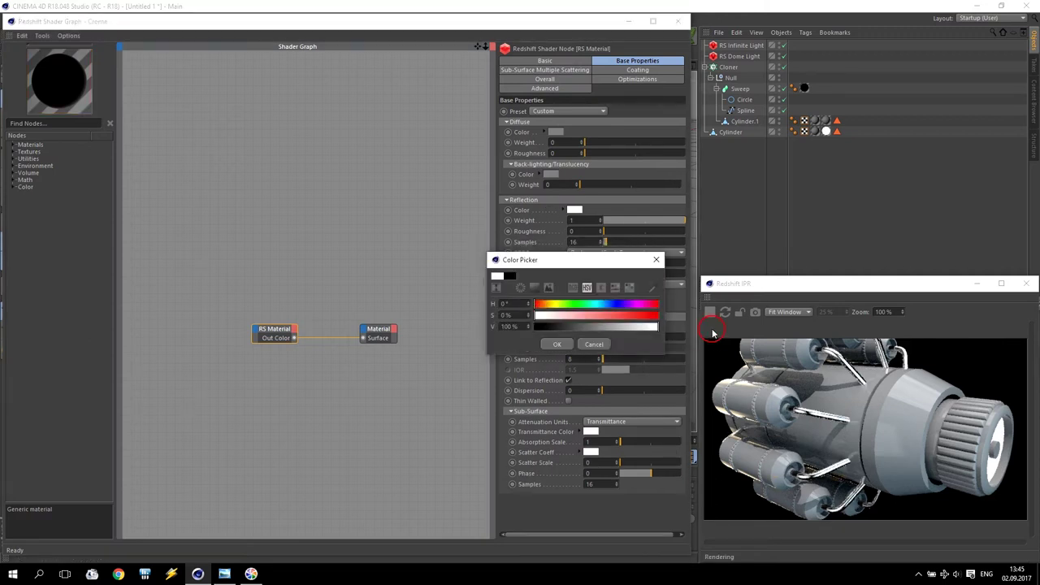
left_click(566, 346)
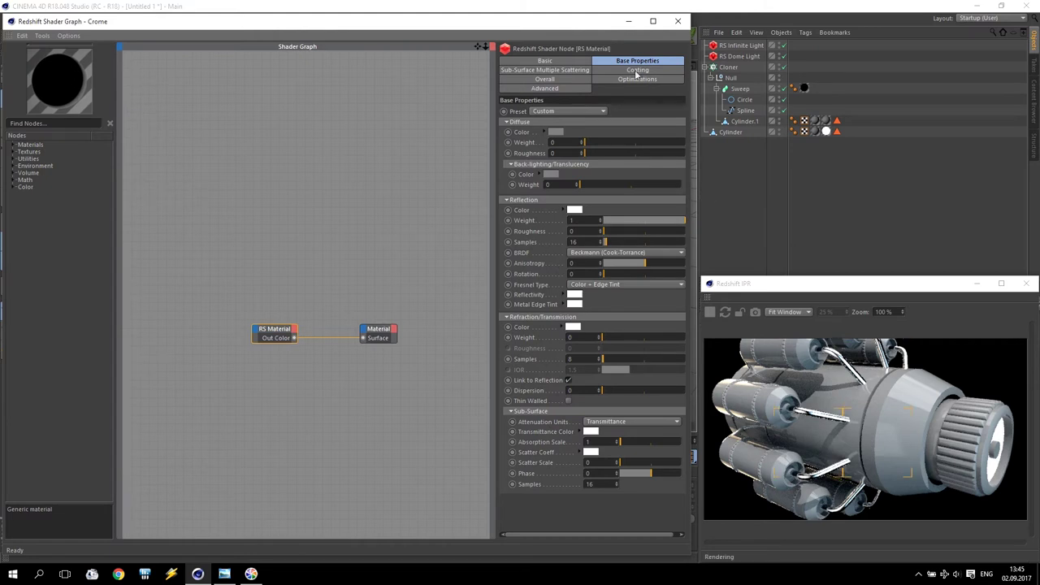
Raise the Redshift unified sampling minimum and maximum to 32 in the render settings
left_click_drag(561, 17, 561, 64)
left_click(282, 38)
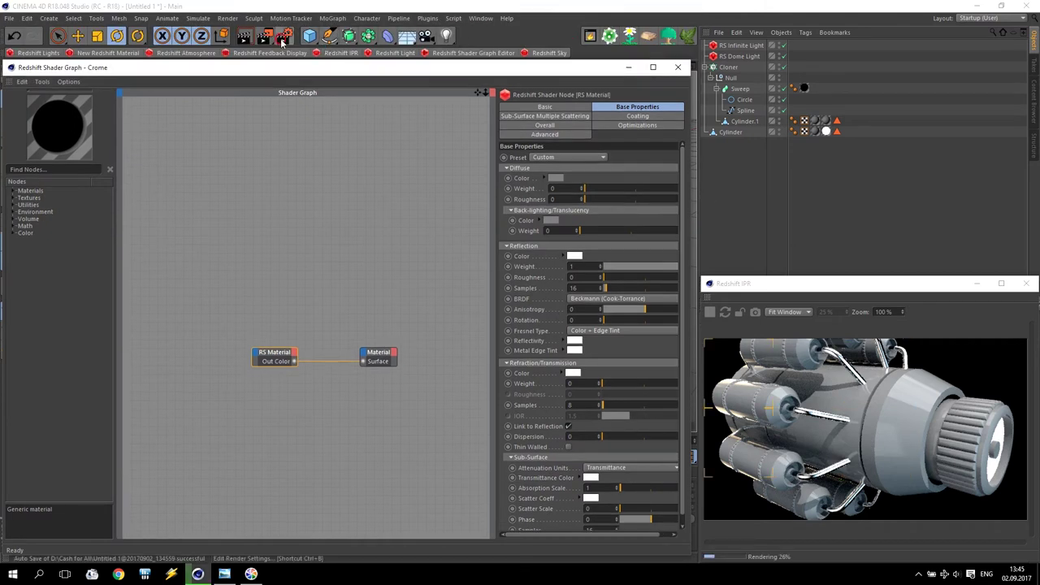
left_click(190, 47)
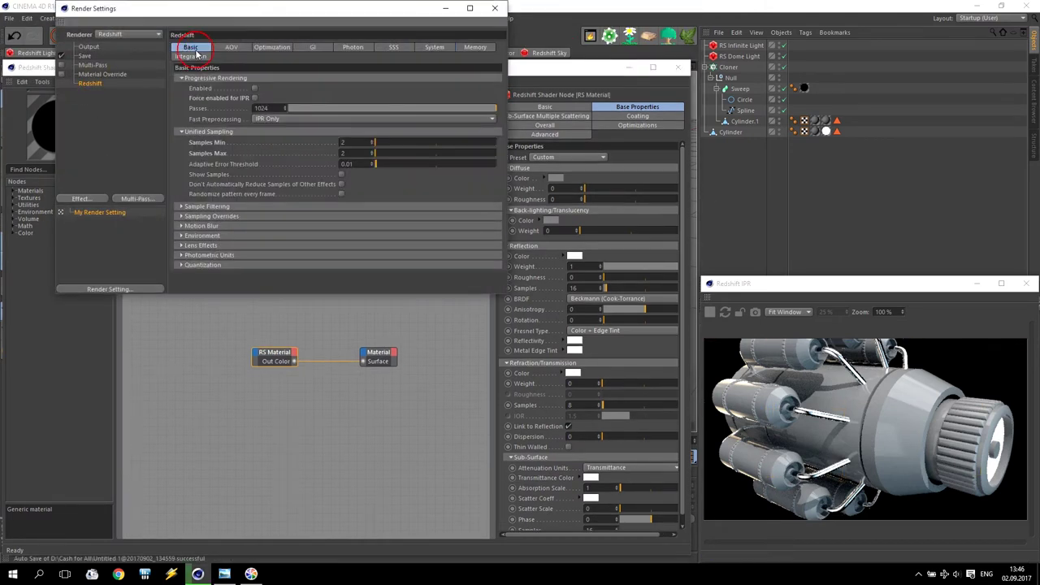
left_click_drag(353, 153, 319, 152)
type("32")
key("Return")
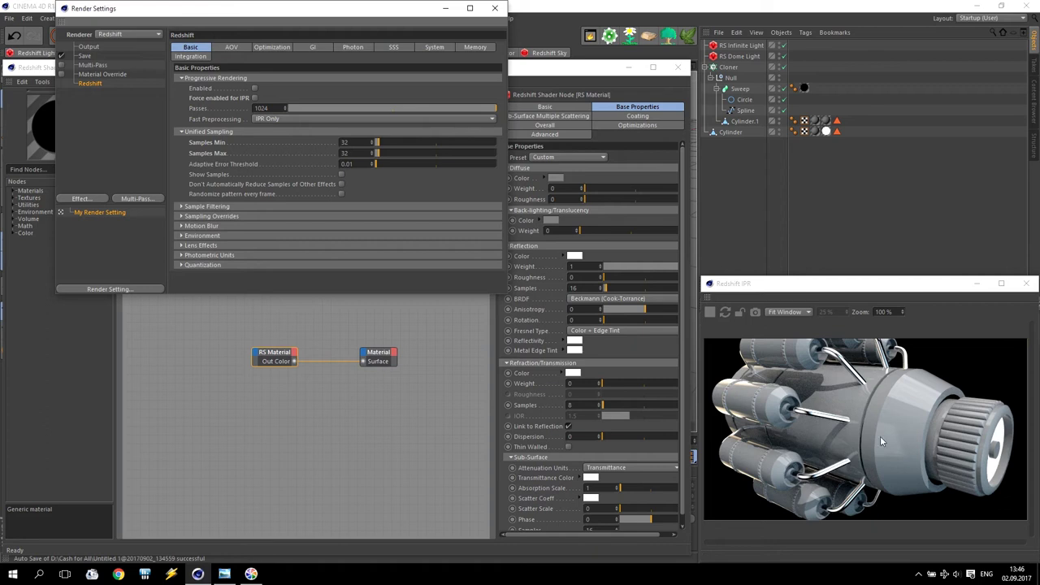
Set the unified sampling minimum and maximum back to 2, then close the render settings and Crome's shader graph
double_click(358, 143)
type("2")
key("Return")
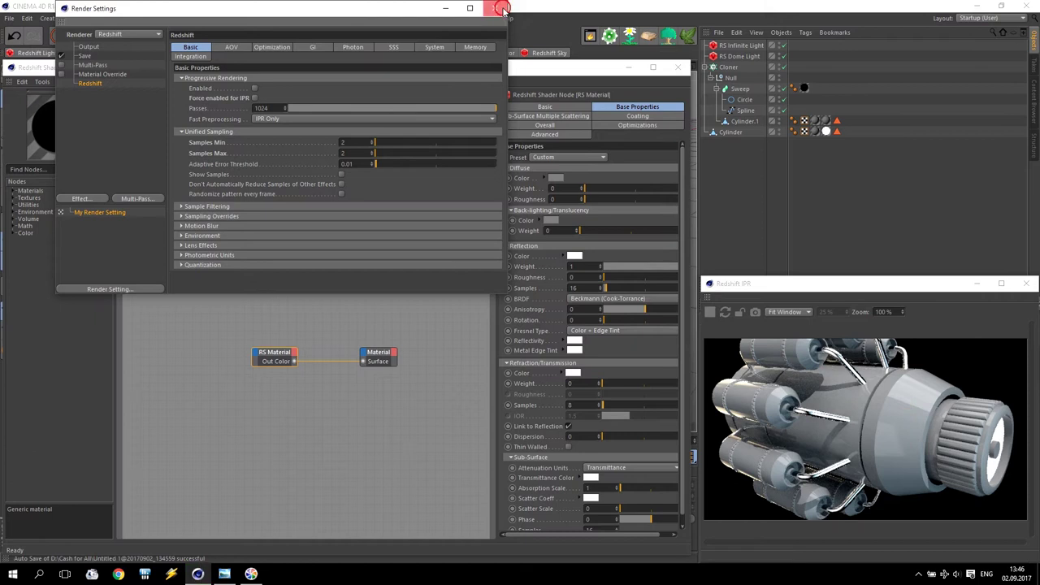
left_click(495, 8)
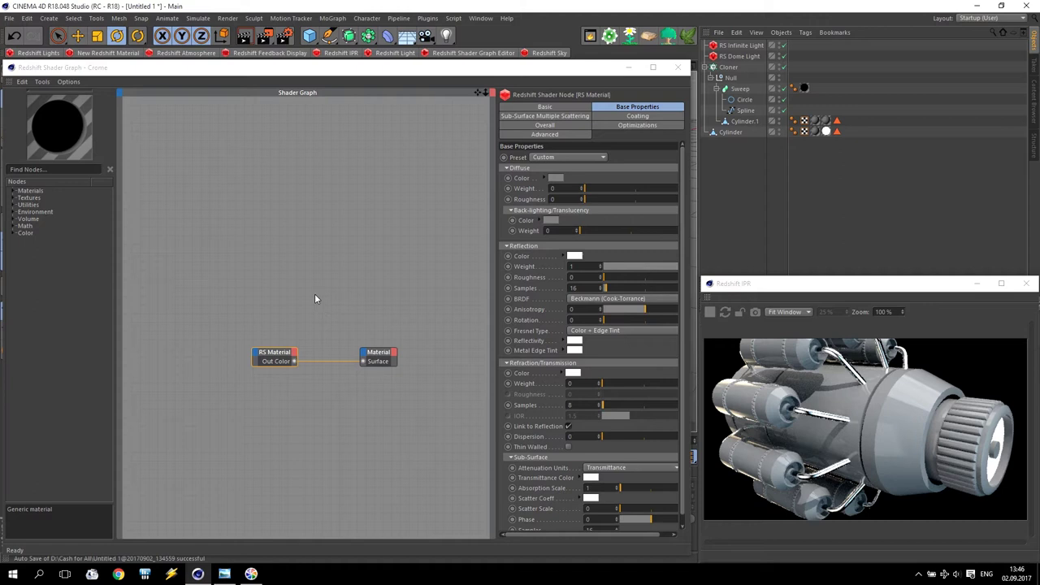
left_click(678, 68)
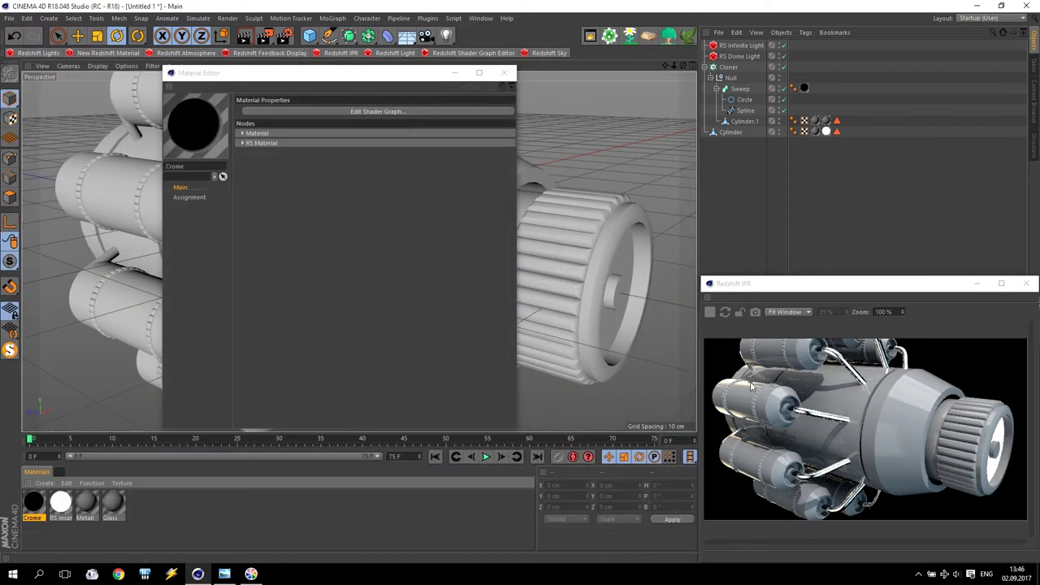
Close Crome's material editor, open the Glass material's shader graph, and set its RS Material diffuse weight to 0
left_click(504, 72)
double_click(114, 506)
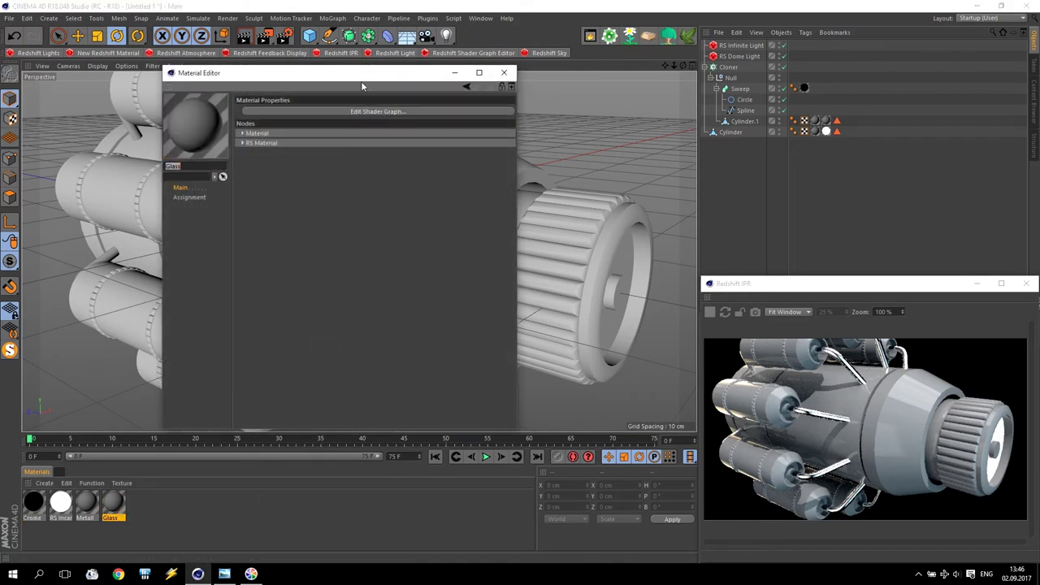
left_click(373, 111)
left_click_drag(466, 24, 443, 31)
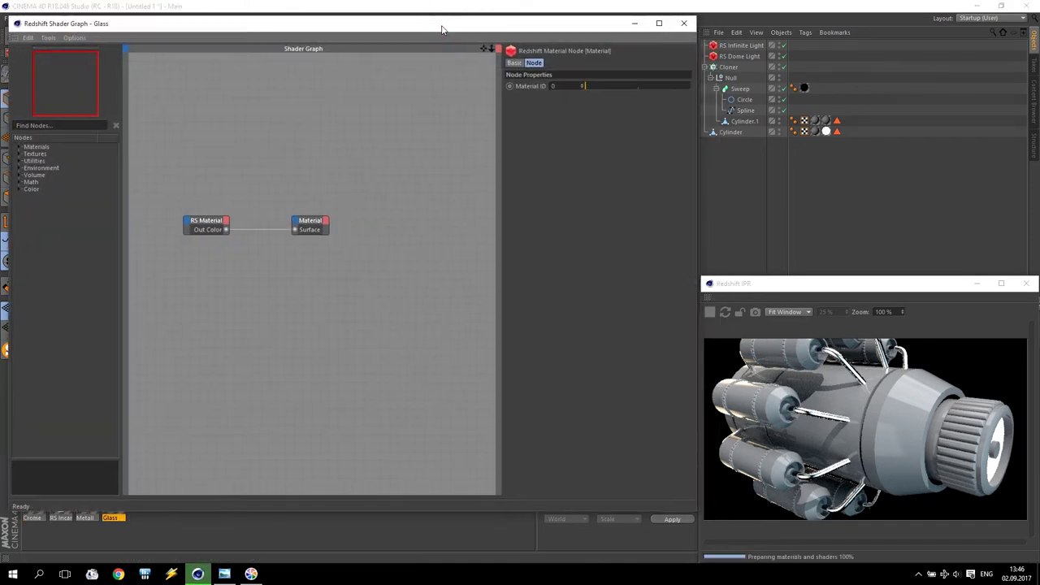
left_click(206, 221)
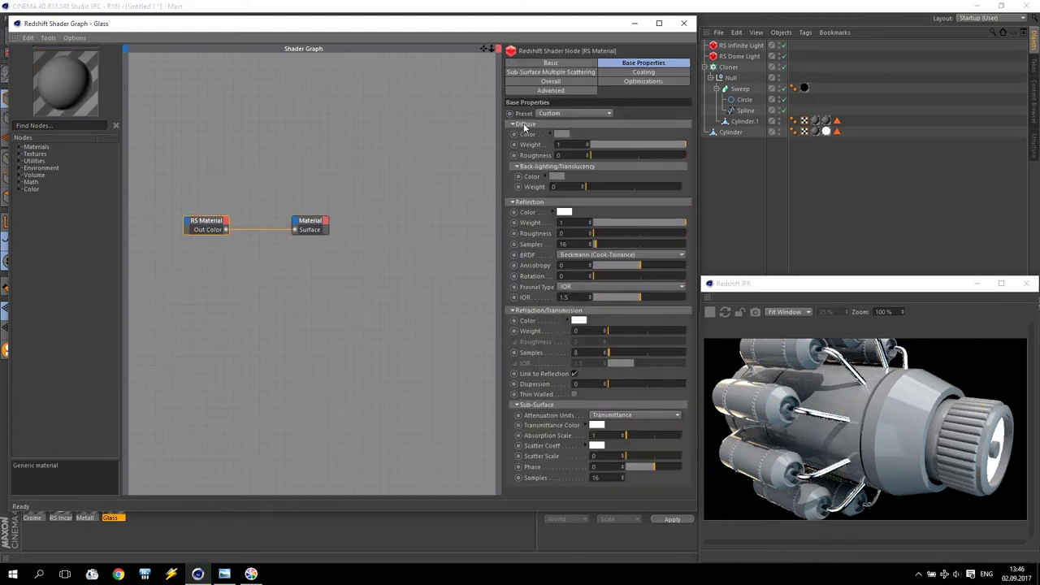
left_click_drag(668, 145, 439, 156)
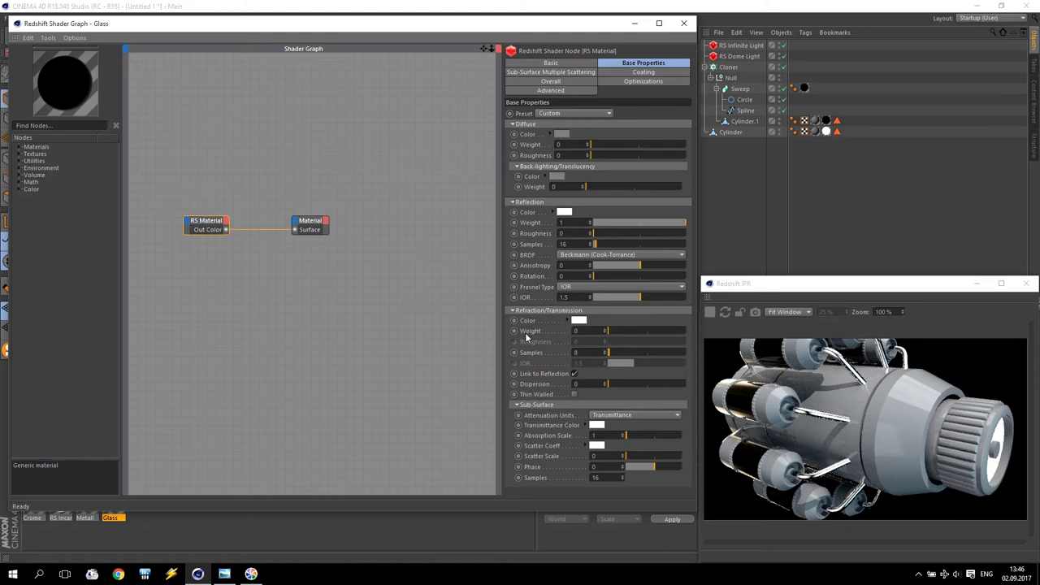
Set Glass's refraction weight to 1 and its reflection IOR to 1.65
left_click_drag(620, 333, 685, 331)
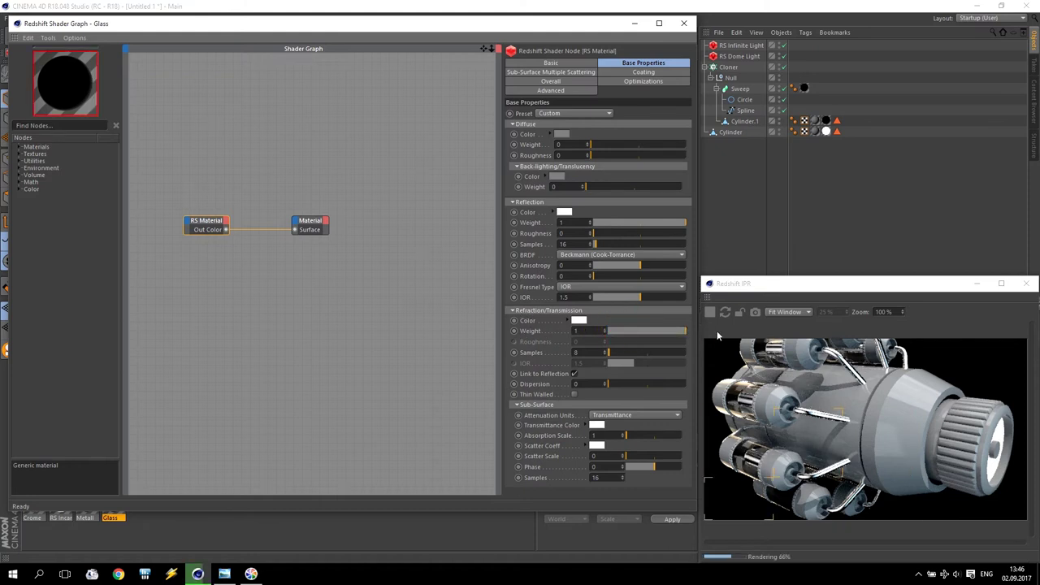
left_click(573, 297)
key("Return")
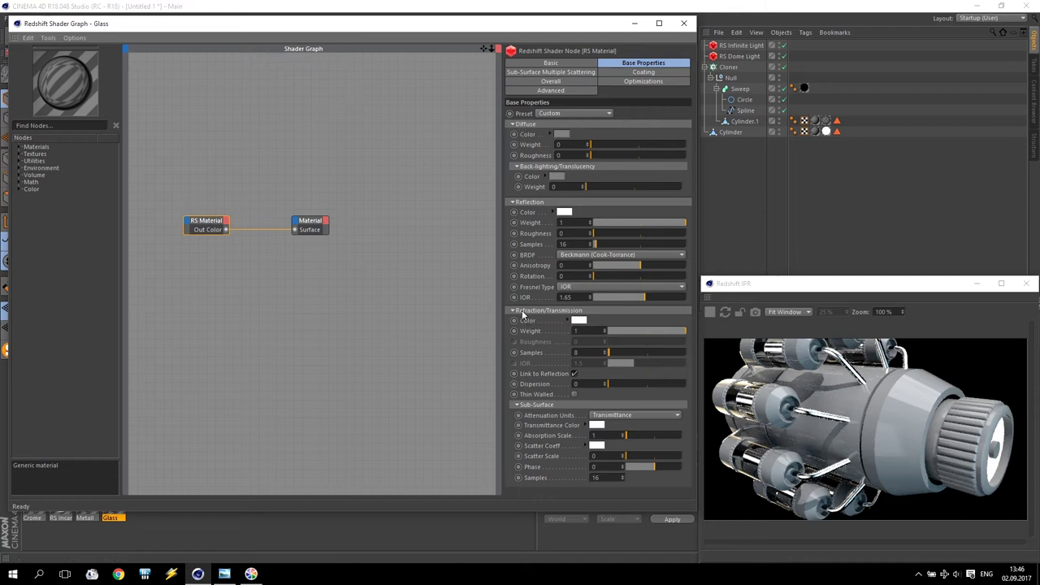
Tint Glass's refraction color light cyan, then close its shader graph and material editor
left_click(579, 322)
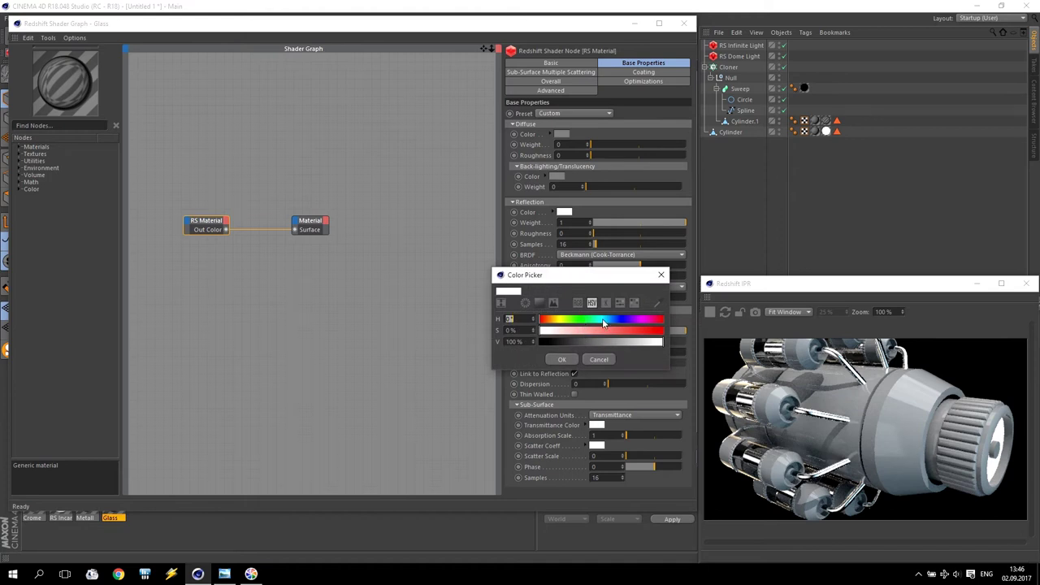
left_click(602, 319)
left_click(608, 330)
left_click(561, 359)
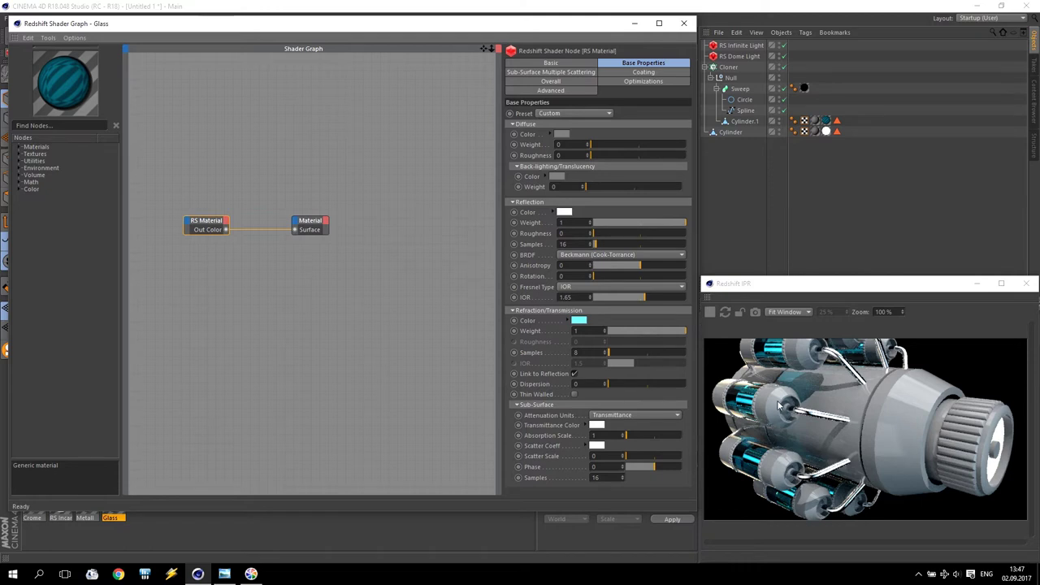
left_click(685, 26)
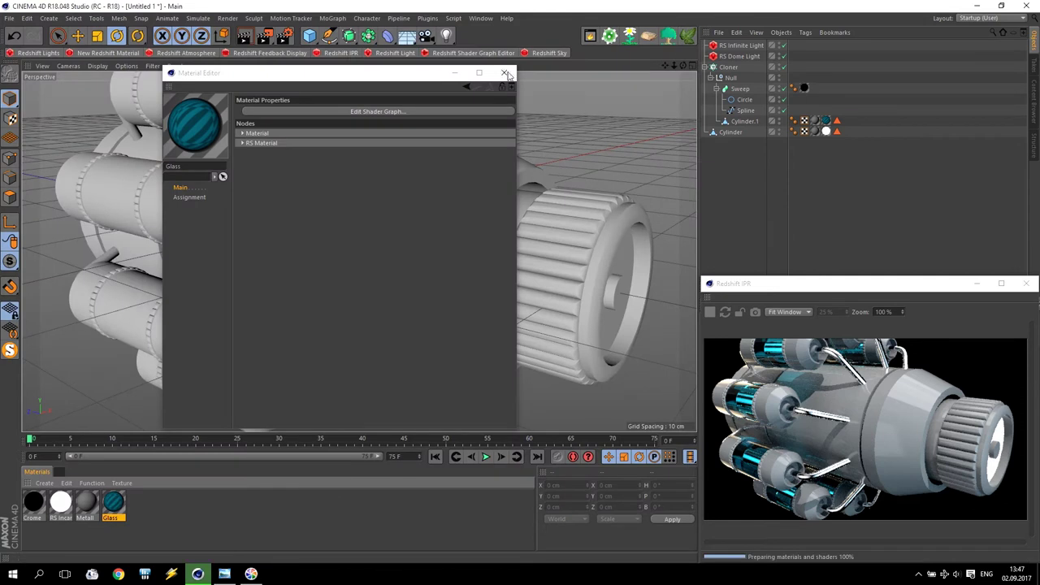
left_click(504, 73)
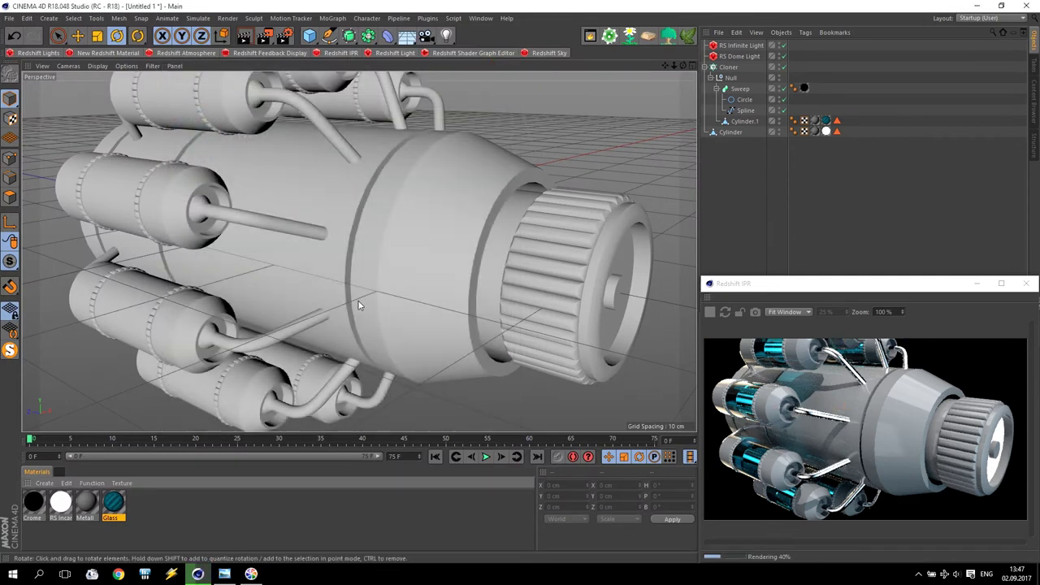
Change the RS Incandescent material's illumination color to light cyan, then close its shader graph and material editor
double_click(58, 503)
left_click(307, 109)
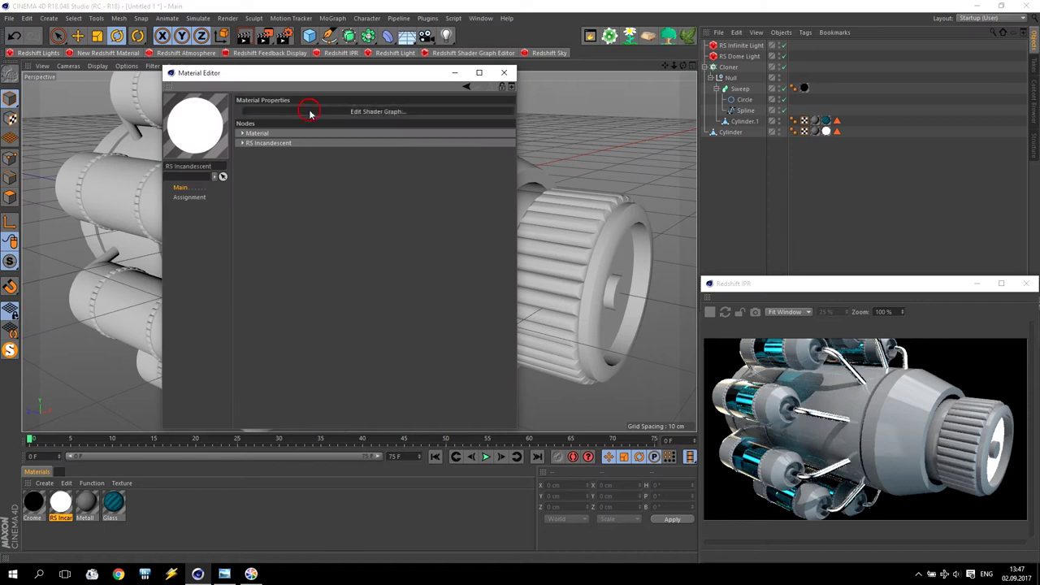
left_click(239, 225)
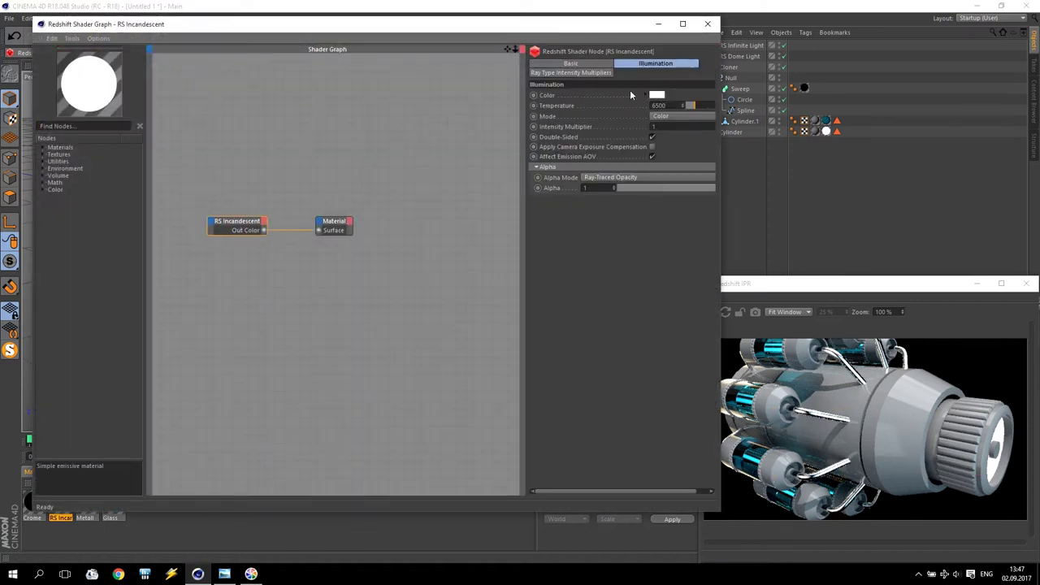
left_click(660, 95)
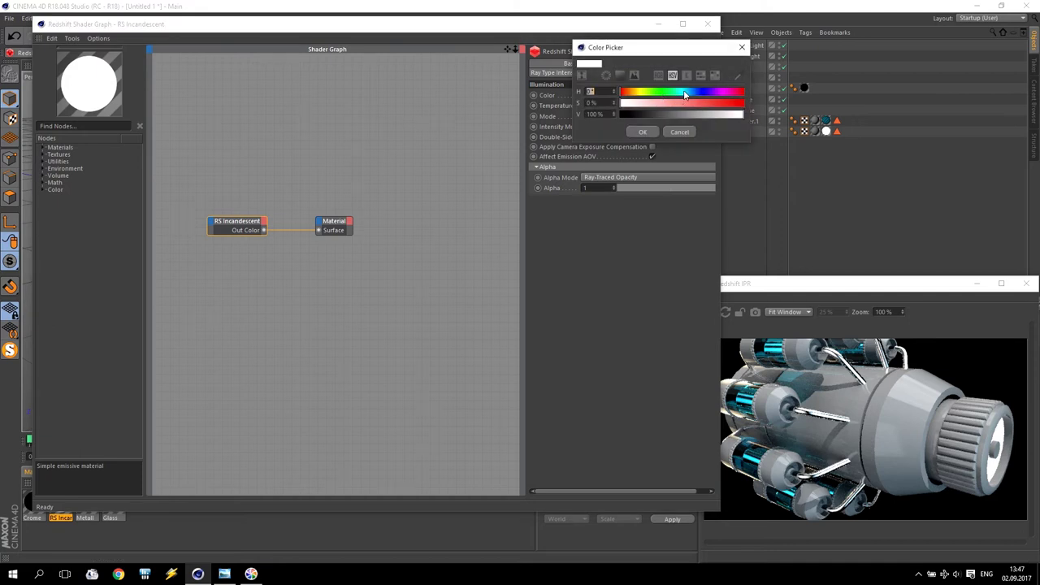
left_click(682, 93)
left_click(665, 103)
left_click(647, 131)
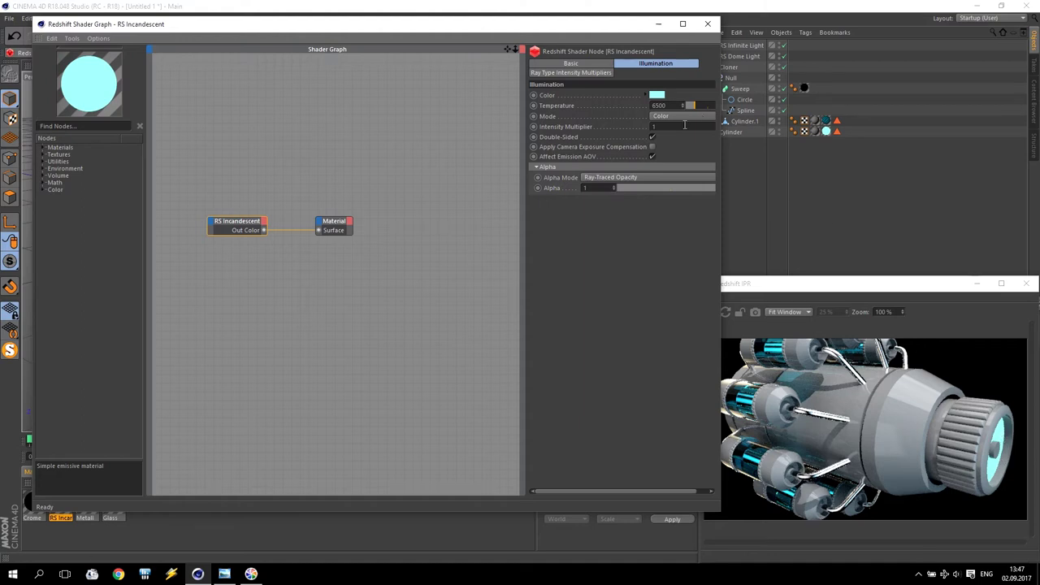
left_click(706, 26)
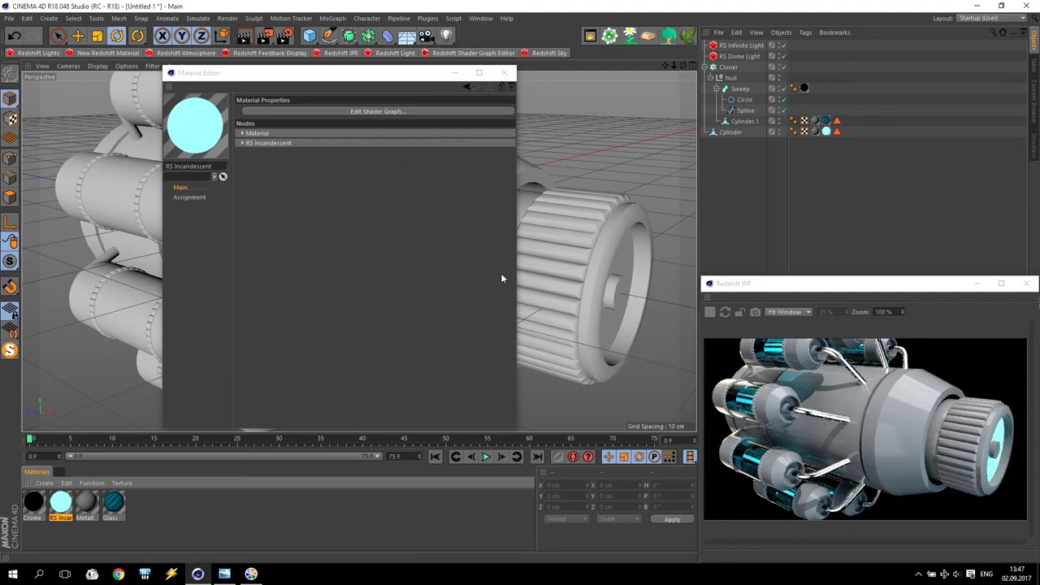
left_click(504, 72)
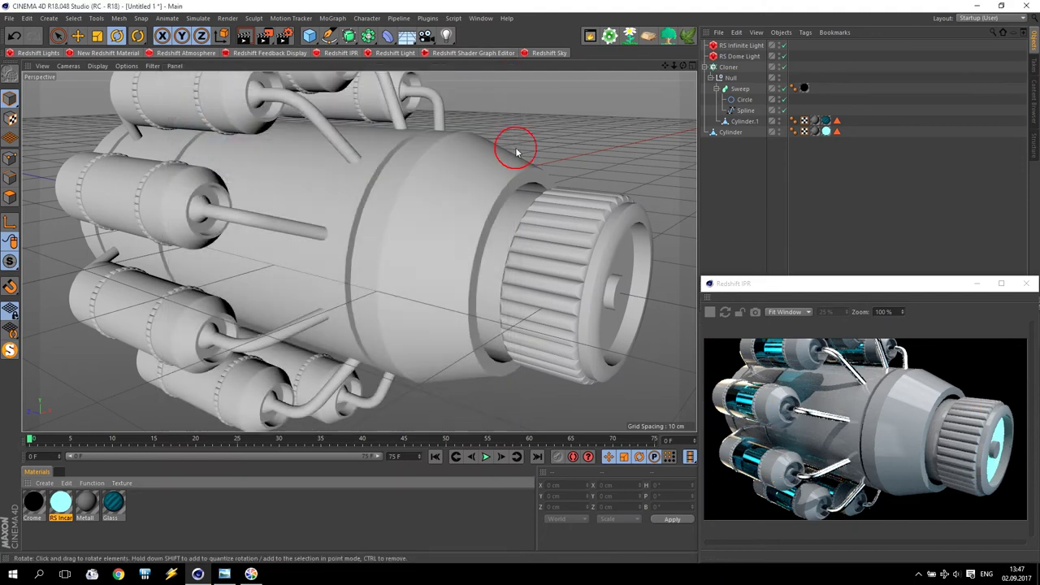
Open the Metall material's shader graph and enlarge its window beside the IPR render
double_click(89, 505)
left_click(349, 113)
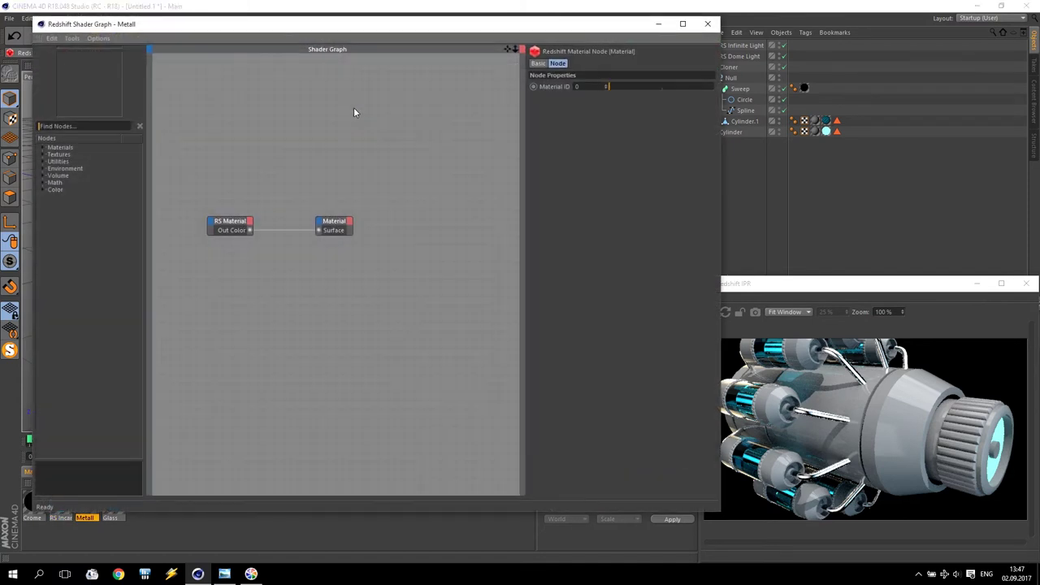
left_click_drag(614, 45, 580, 25)
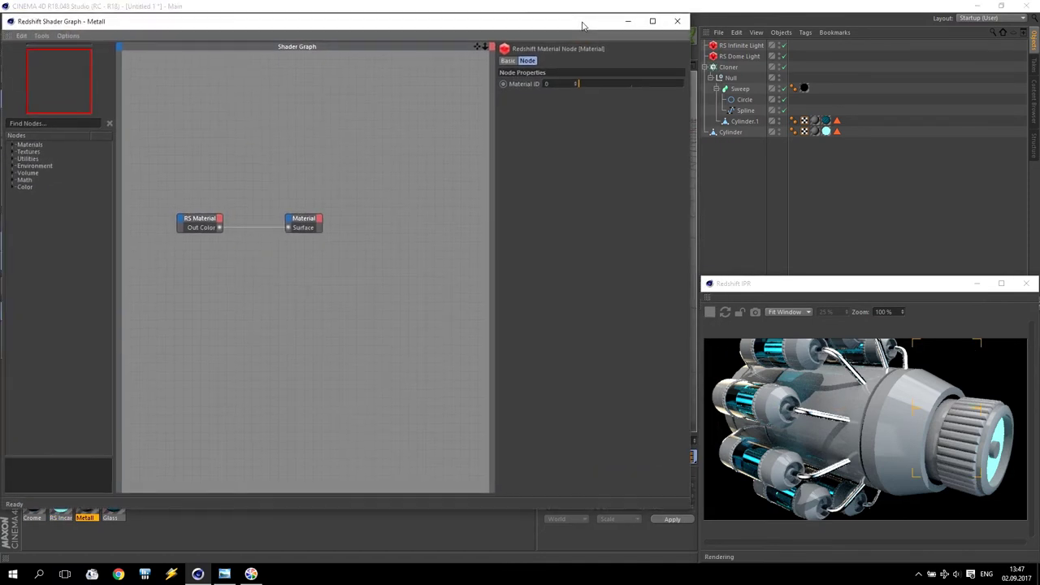
left_click_drag(690, 519, 716, 565)
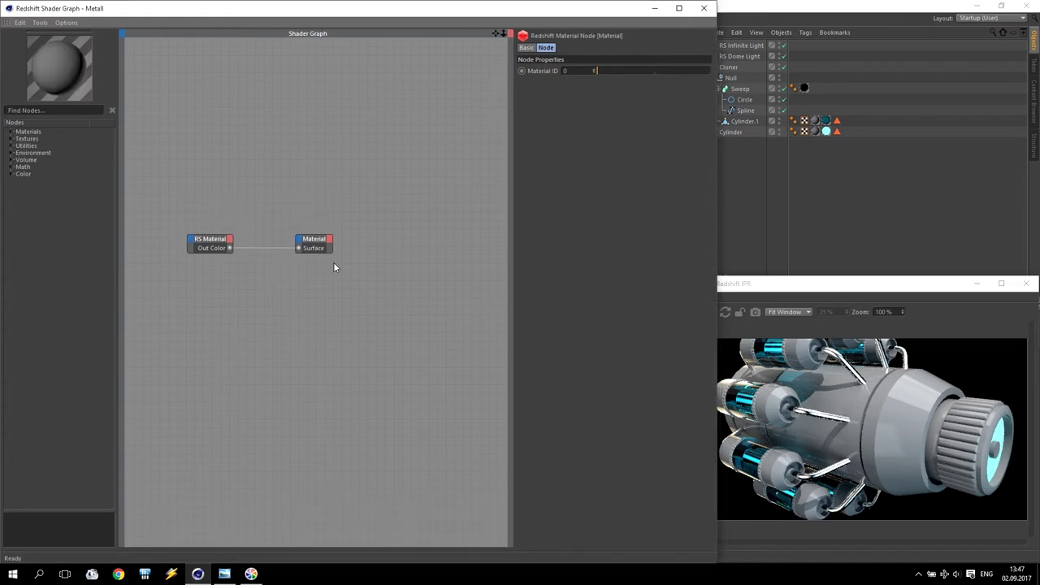
Spread the RS Material and Material nodes apart in Metall's graph and remove the connection between them
left_click_drag(313, 244, 484, 292)
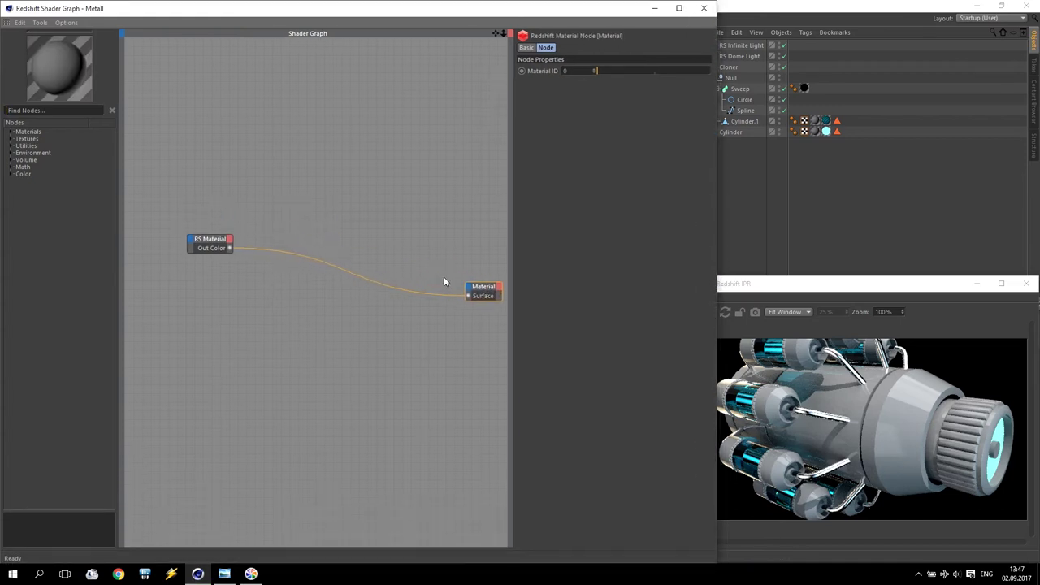
left_click_drag(210, 242, 326, 164)
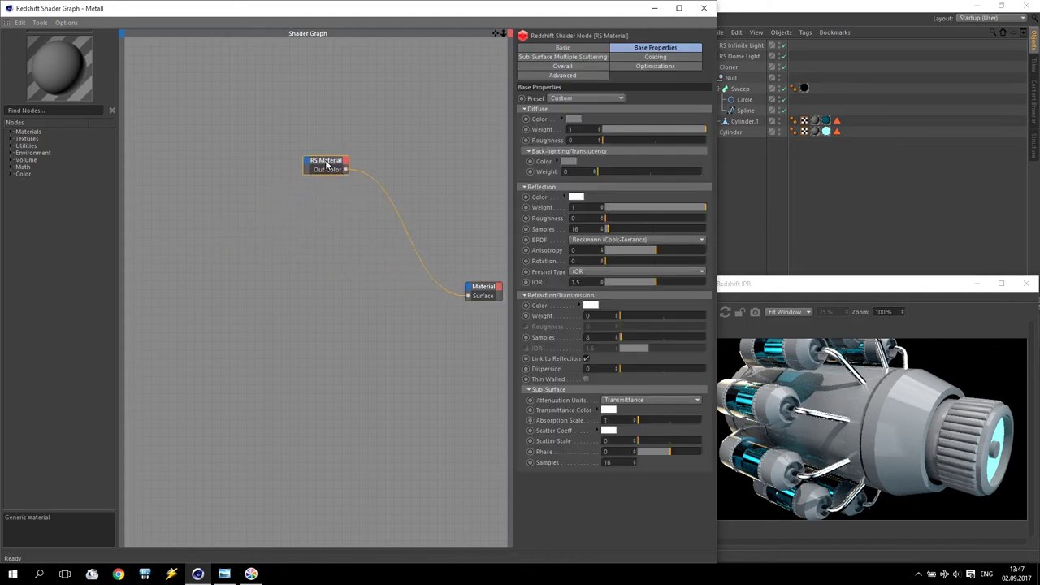
left_click_drag(395, 219, 397, 217)
Add an enlarged Material Blender node to Metall's graph and connect its Out to the Material node's Surface
left_click(10, 133)
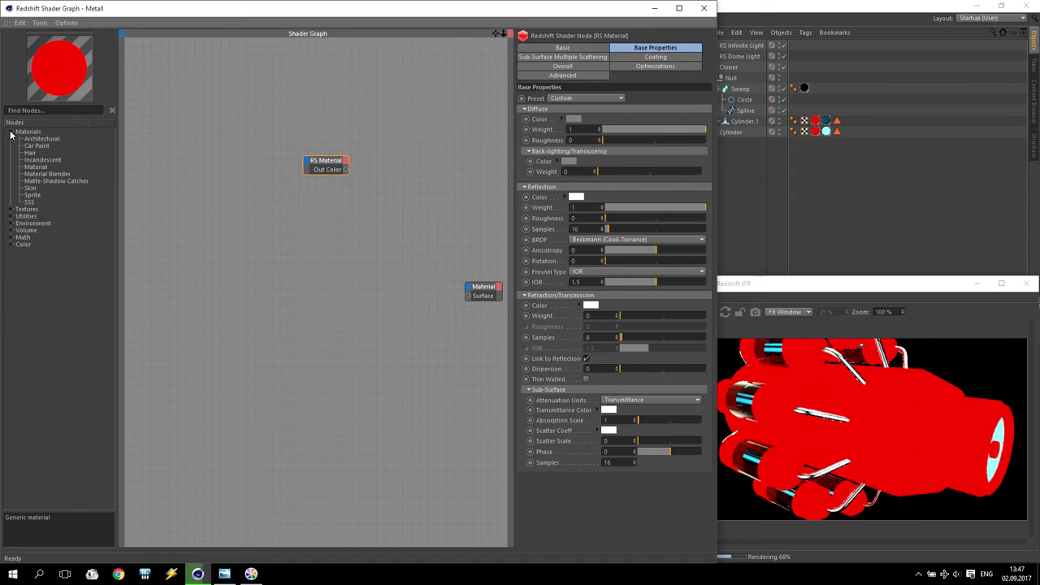
left_click(39, 174)
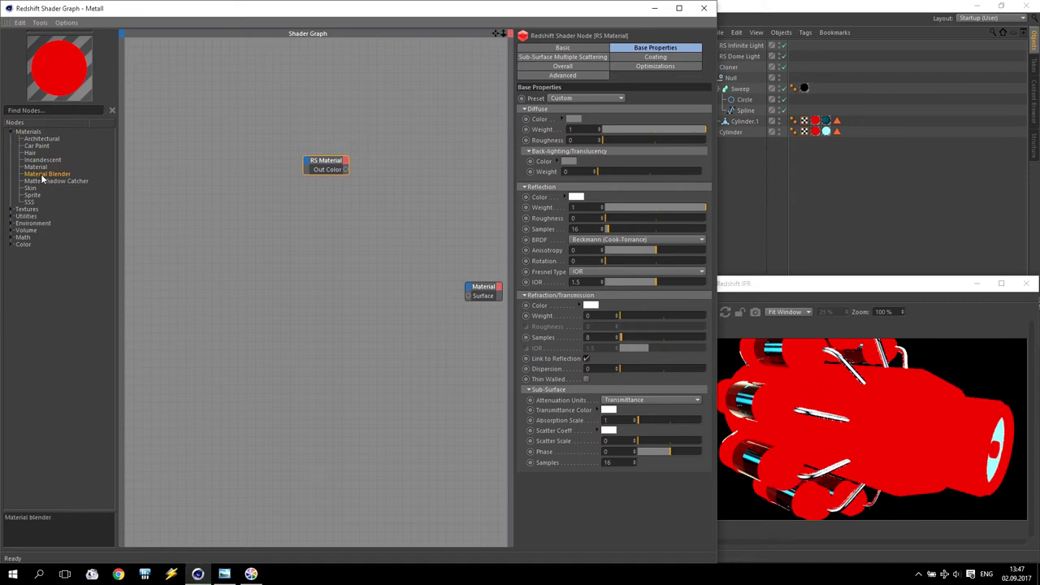
left_click(411, 264)
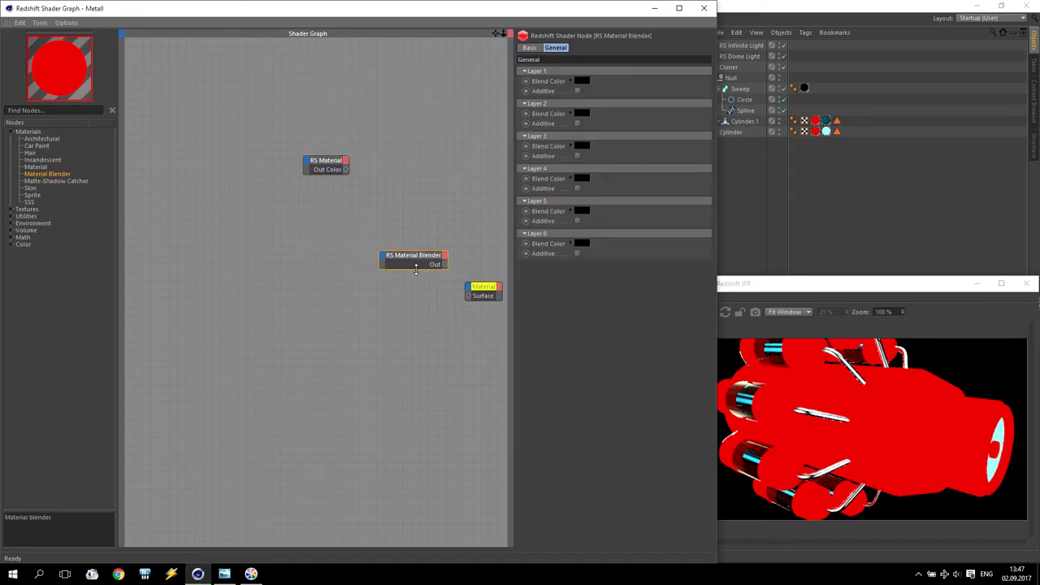
left_click_drag(416, 269, 432, 398)
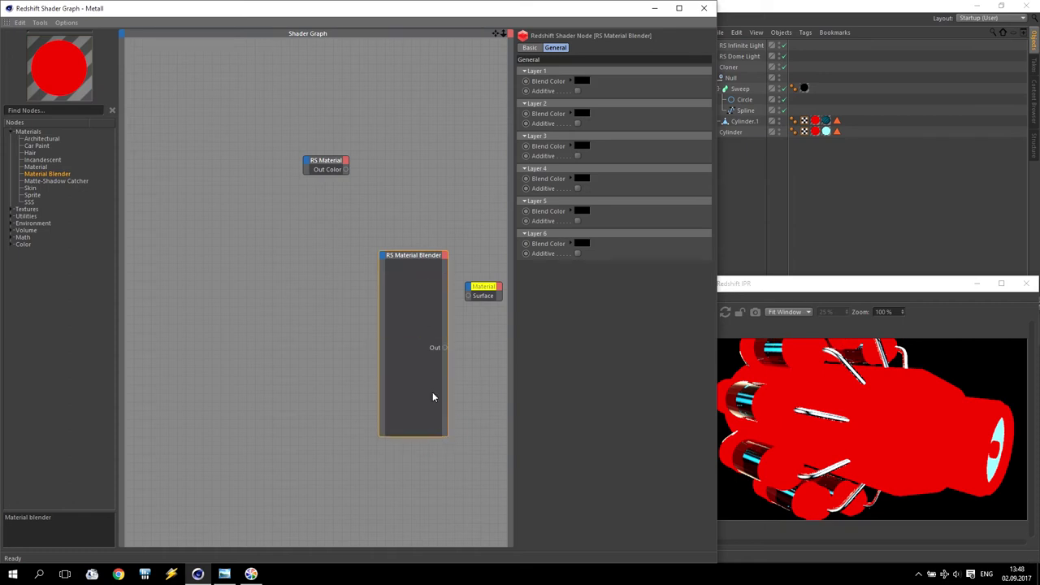
left_click_drag(419, 251, 420, 196)
left_click_drag(446, 296, 470, 298)
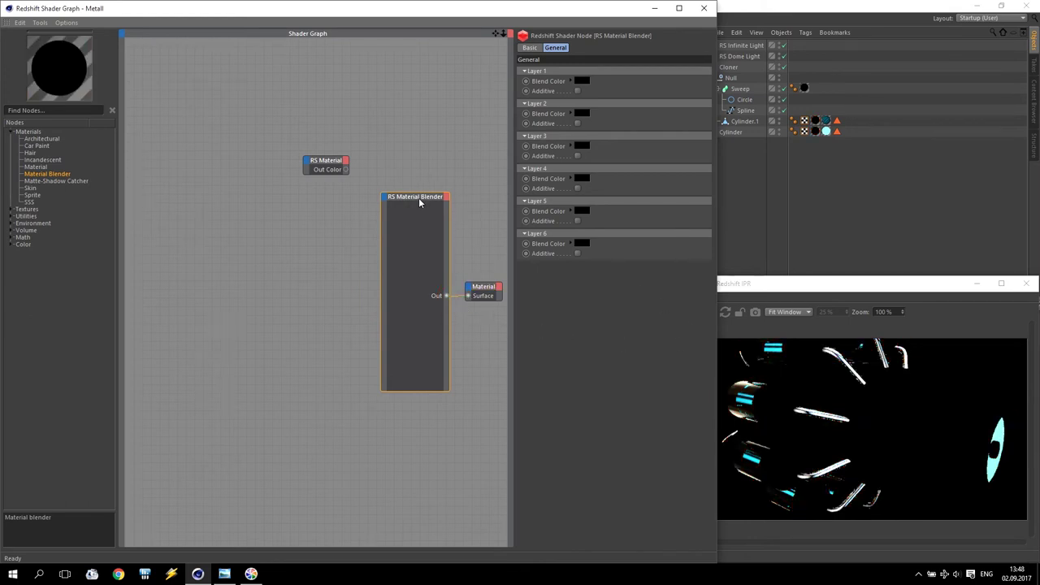
left_click_drag(419, 198, 419, 194)
Connect the RS Material's Out Color to the RS Material Blender's Base Color and show the blender's layer settings
left_click(326, 162)
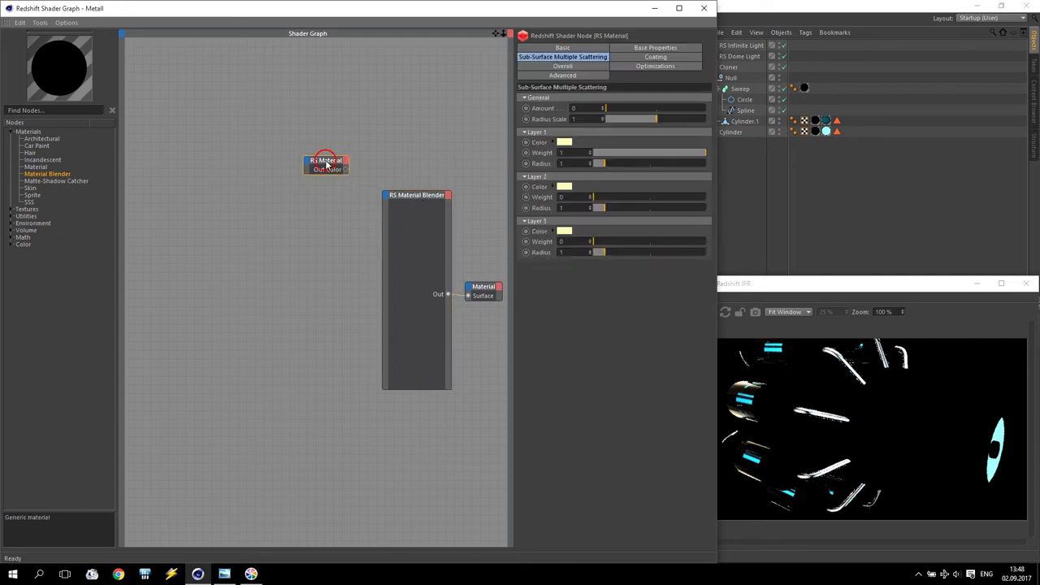
left_click_drag(327, 165, 449, 202)
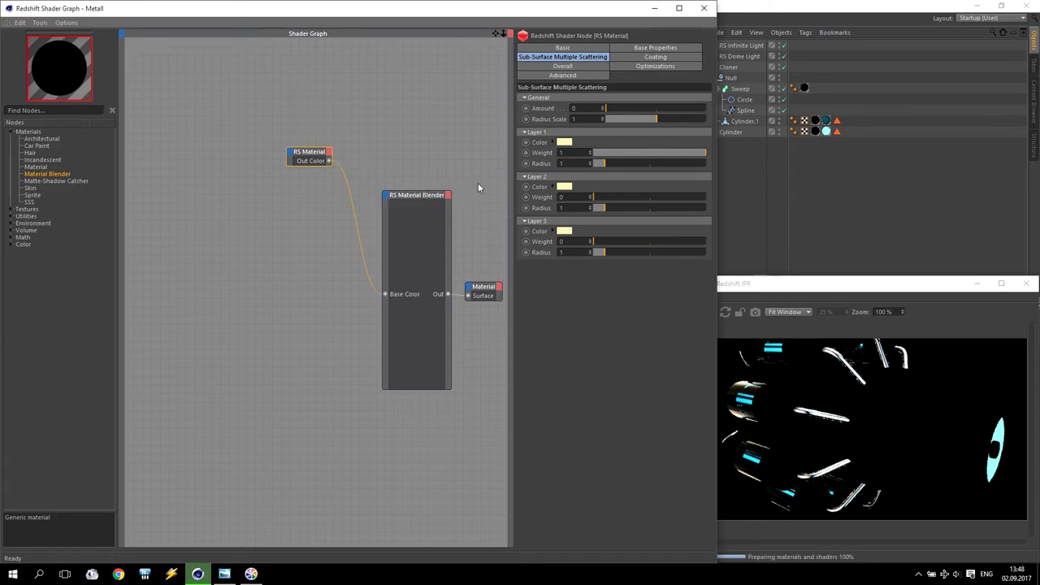
left_click(409, 197)
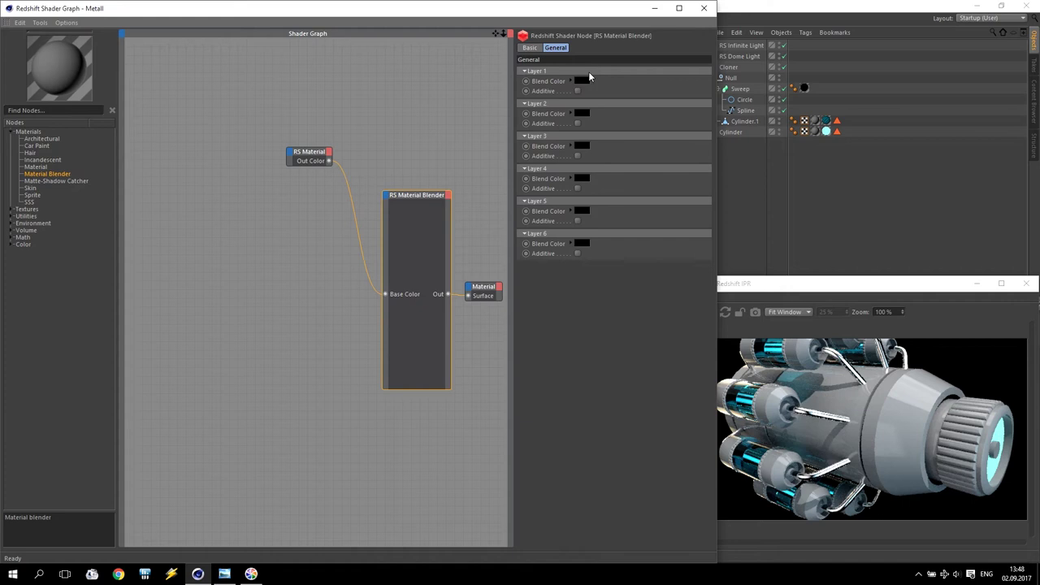
Set the base RS Material's diffuse color to near black, taking its reflection weight to 0 and back to 1
left_click_drag(319, 158, 333, 161)
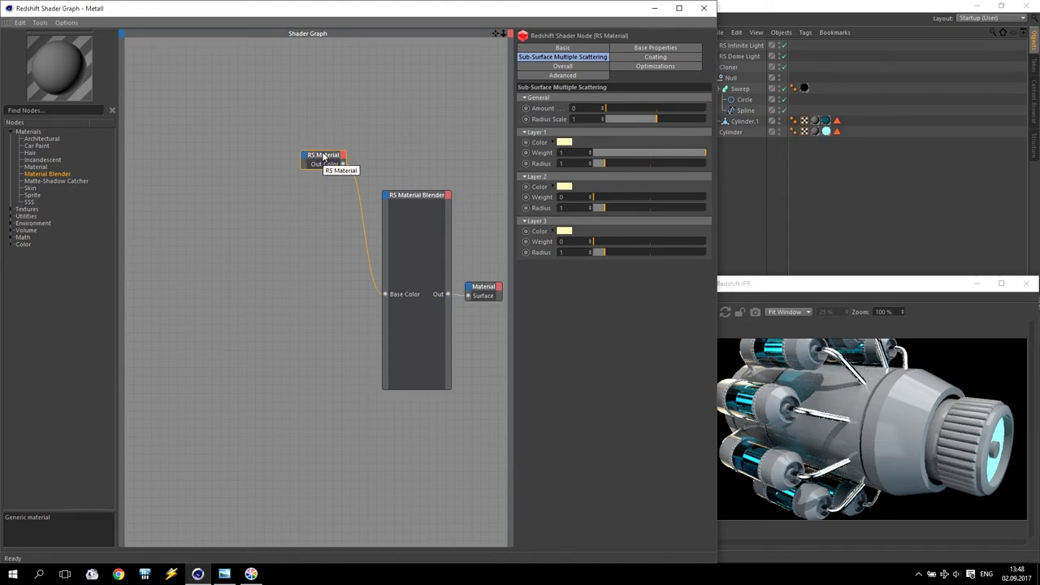
left_click_drag(324, 156, 314, 158)
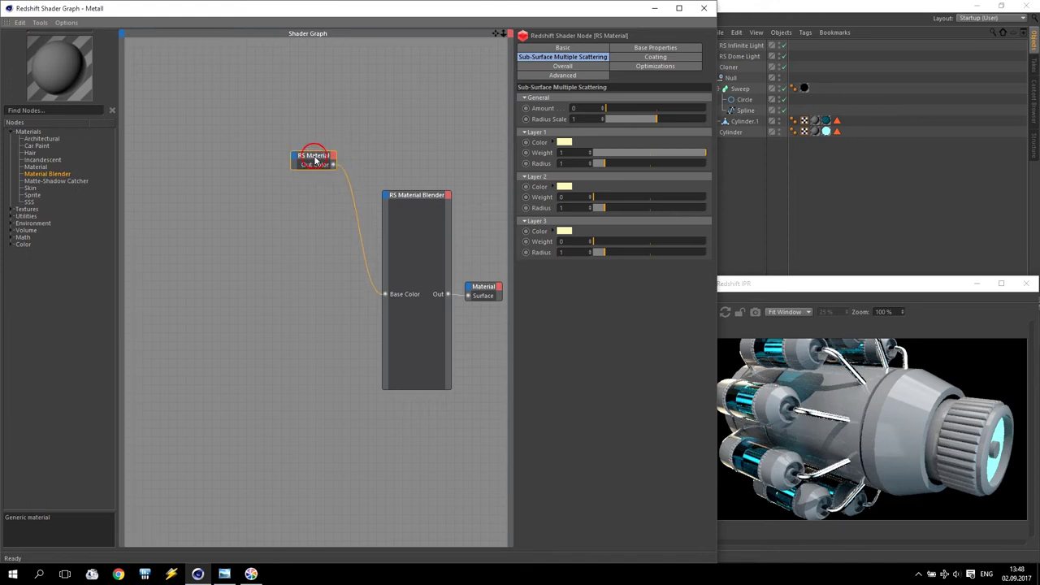
left_click(644, 50)
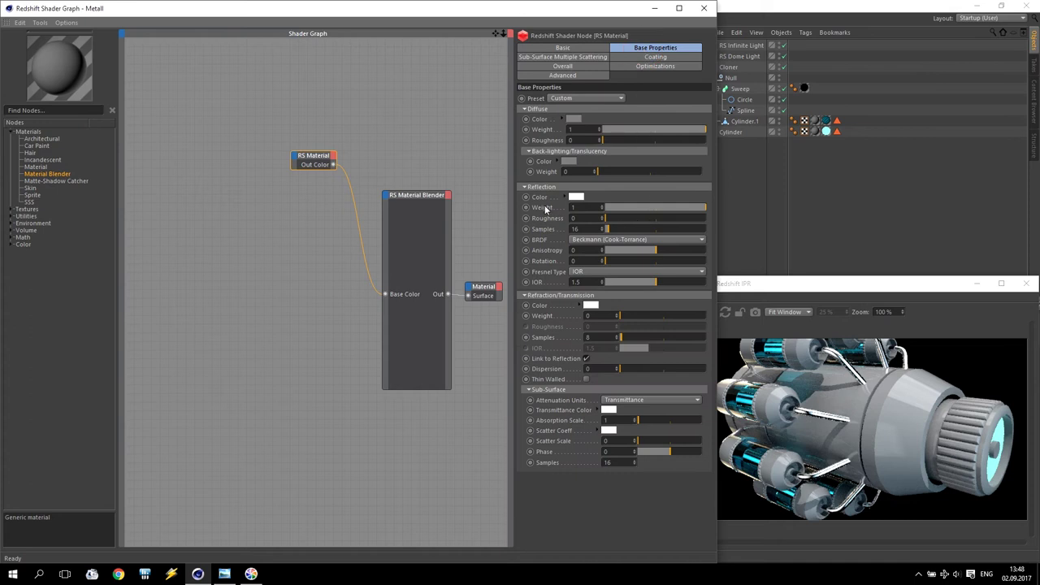
left_click_drag(671, 209, 594, 209)
left_click(572, 120)
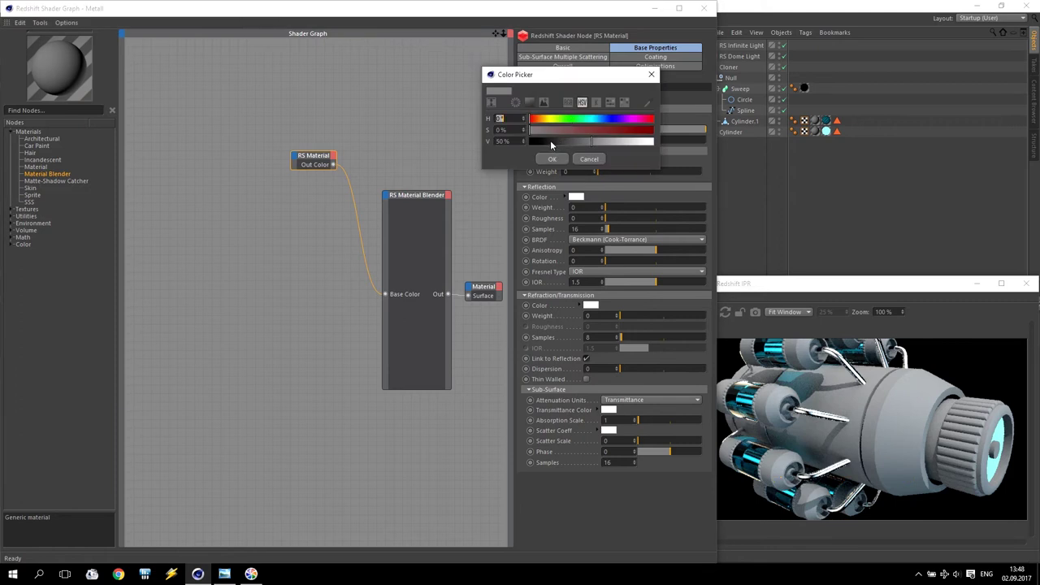
left_click(536, 143)
left_click(554, 161)
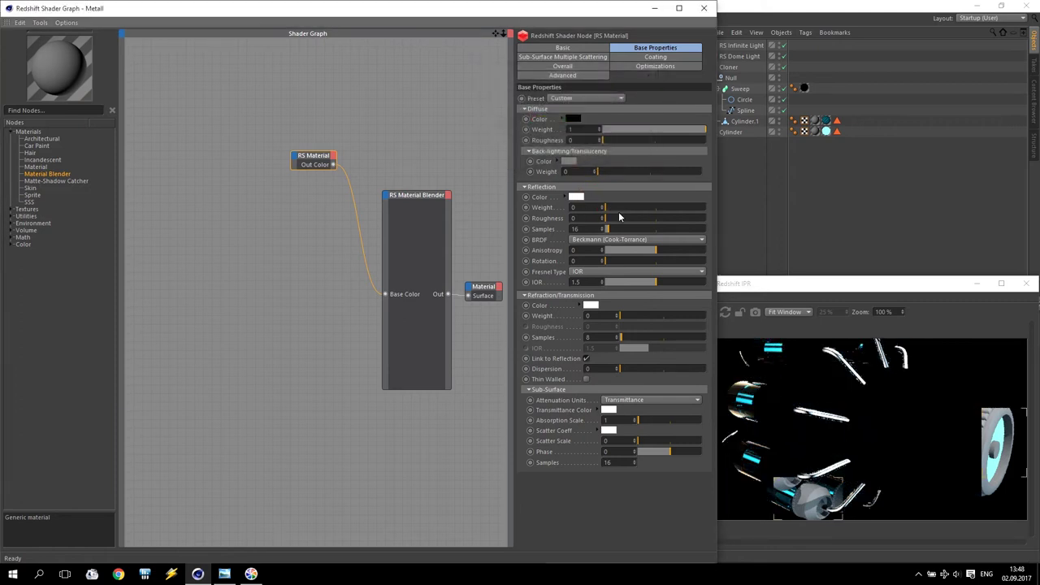
left_click_drag(616, 211, 816, 215)
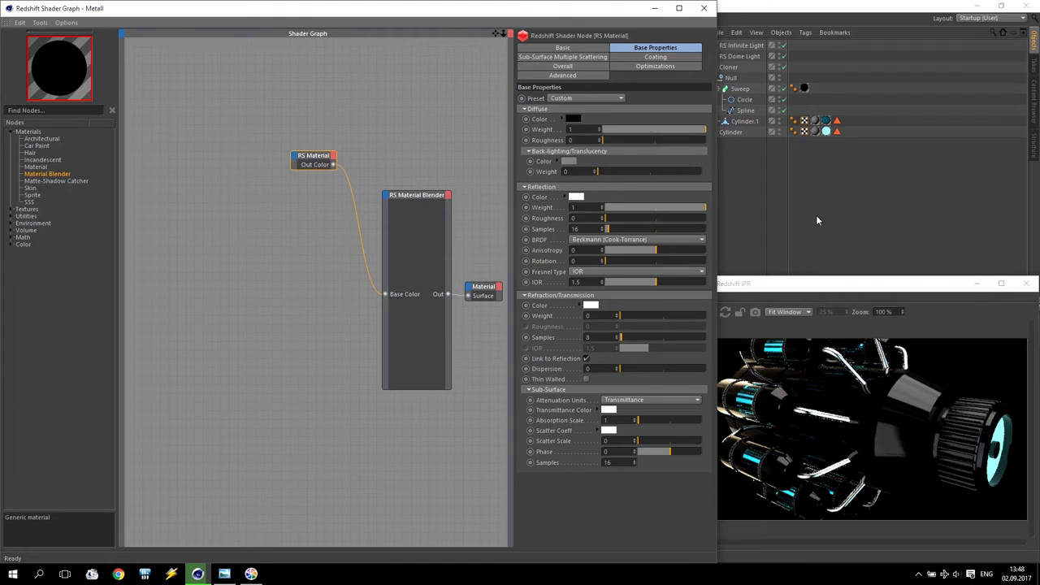
scroll(305, 172, "up", 1)
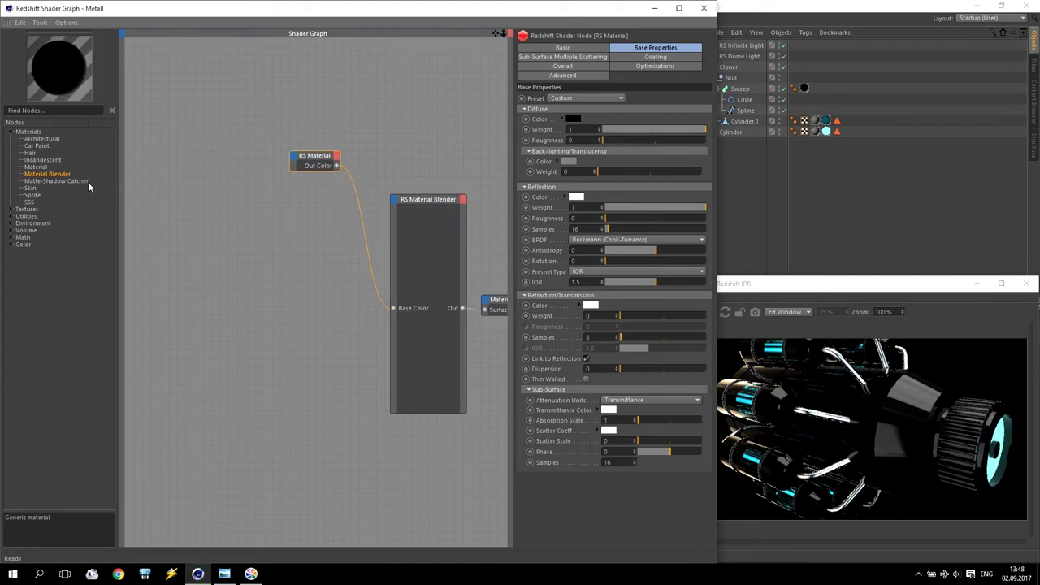
Add a second RS Material node below the existing one and give it a bright green diffuse color (H 121°, S 100%)
left_click_drag(37, 166, 285, 220)
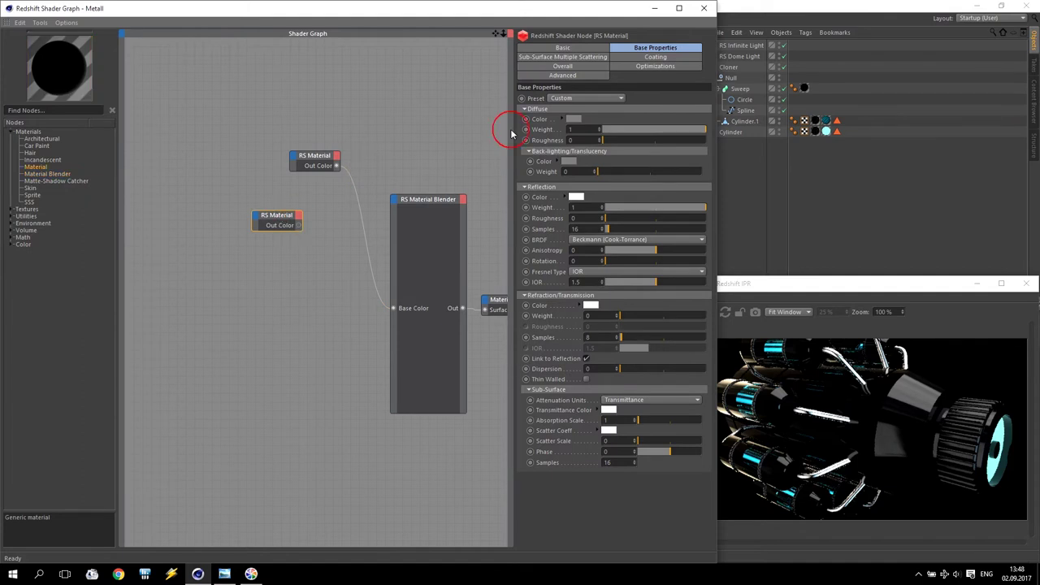
left_click(573, 120)
left_click(572, 117)
left_click_drag(592, 129, 748, 133)
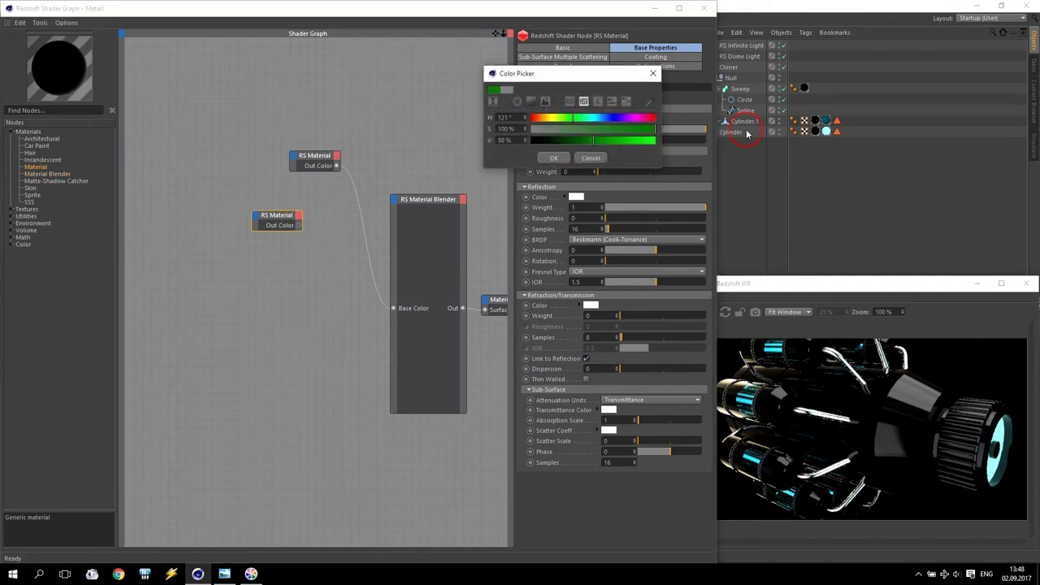
left_click_drag(617, 140, 700, 145)
left_click(554, 158)
left_click(299, 216)
left_click_drag(299, 219, 335, 220)
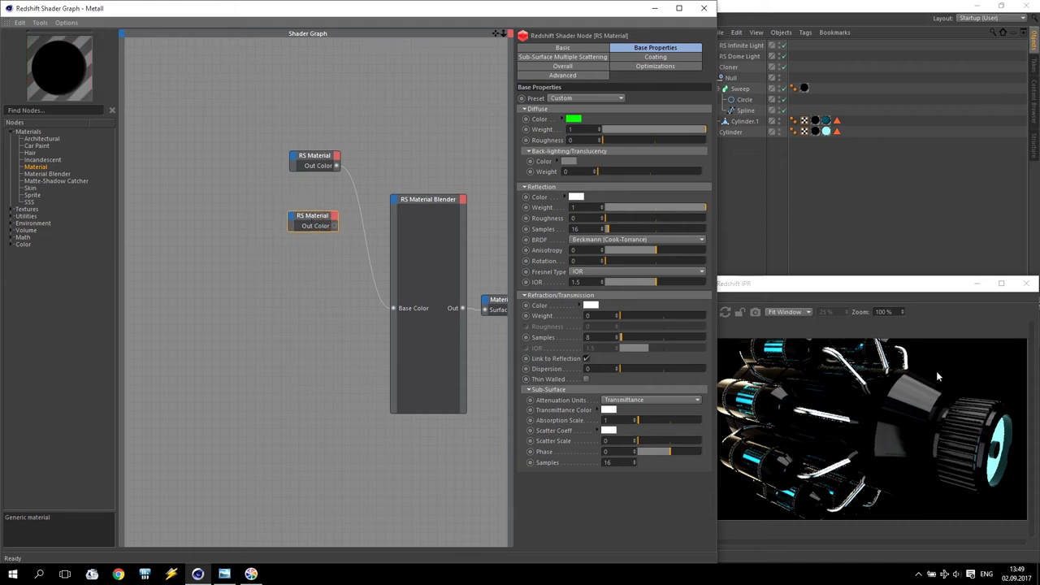
Enlarge the Redshift IPR window and narrow the Shader Graph window so both fit side by side
left_click_drag(764, 277, 767, 116)
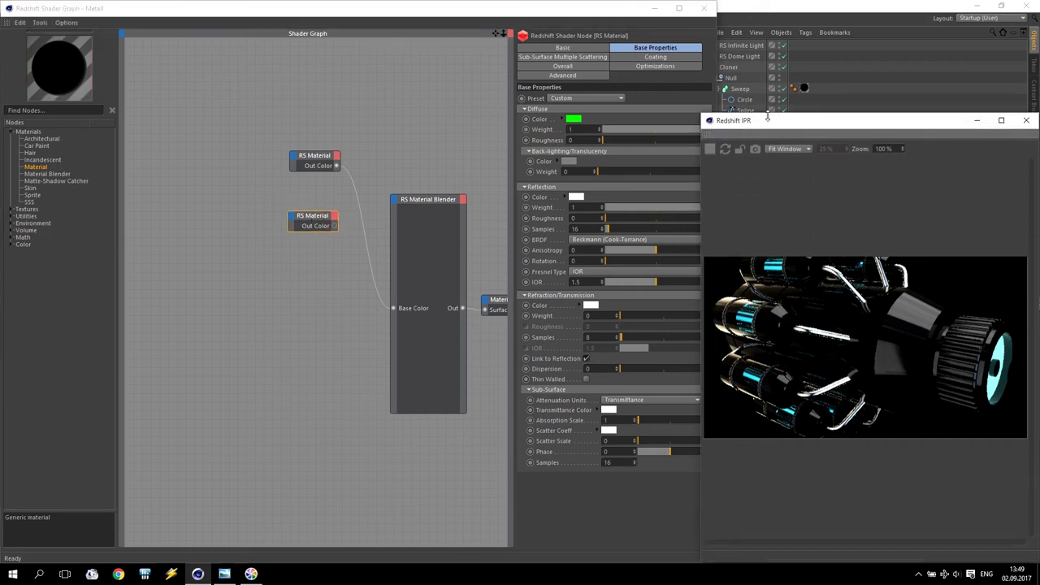
left_click_drag(699, 196, 663, 192)
left_click_drag(717, 79, 664, 87)
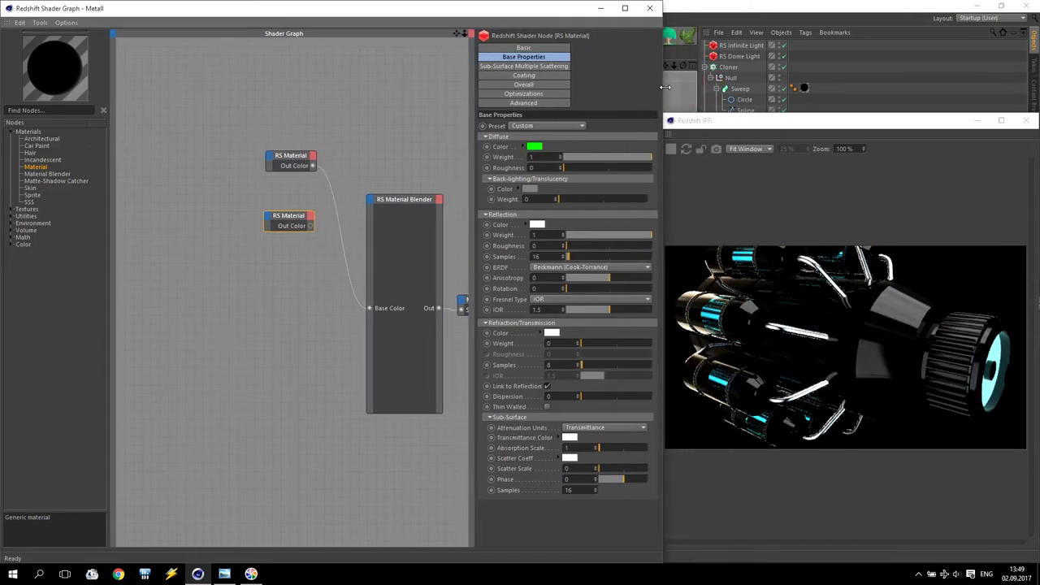
Connect the green RS Material's output to Layer Color 1 of the RS Material Blender
left_click_drag(292, 217, 371, 205)
mouse_move(383, 217)
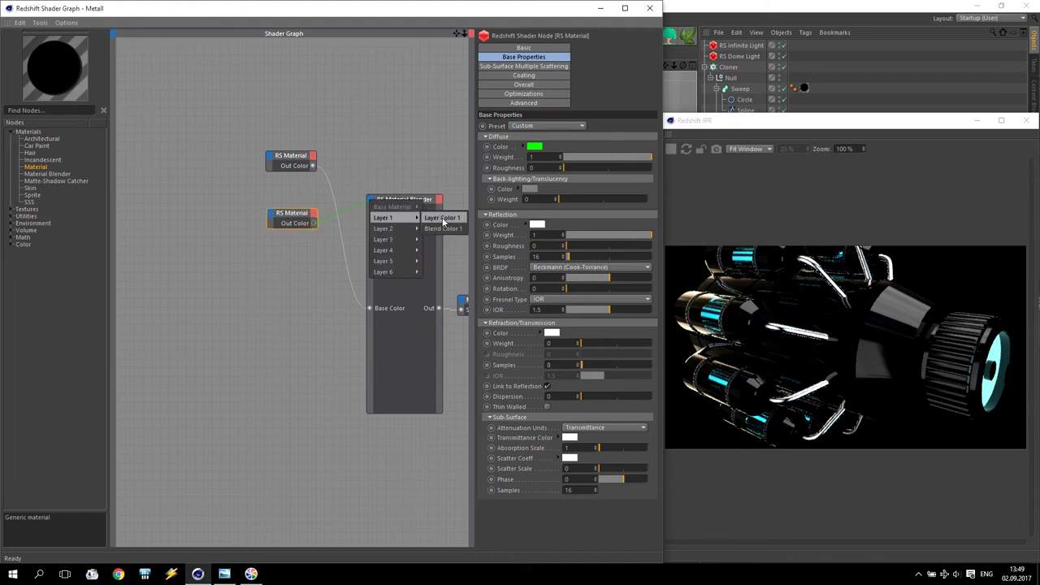
left_click(446, 219)
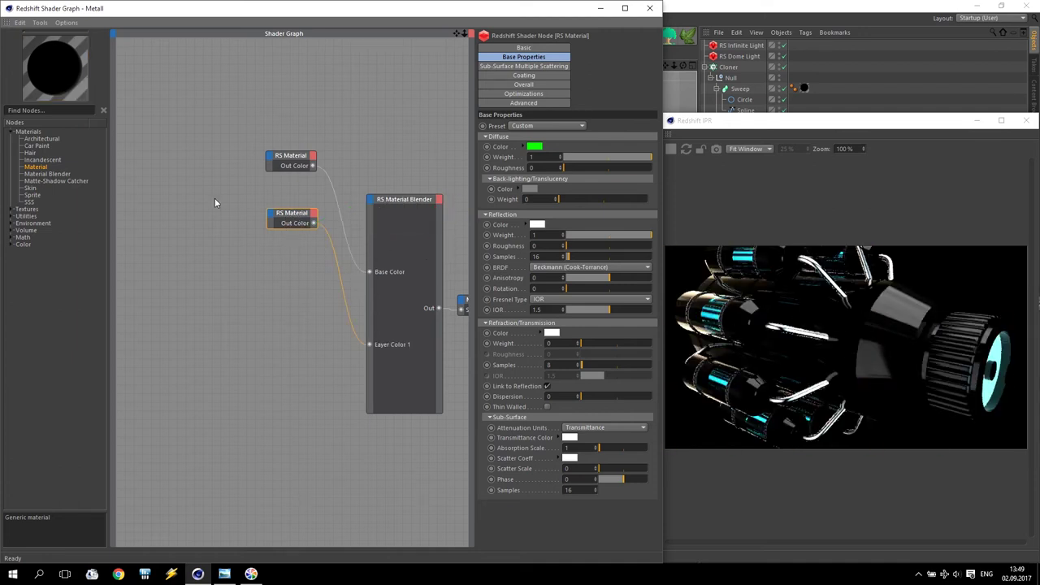
Add a Curvature texture node to the graph, in front of the two RS Material nodes
left_click(12, 210)
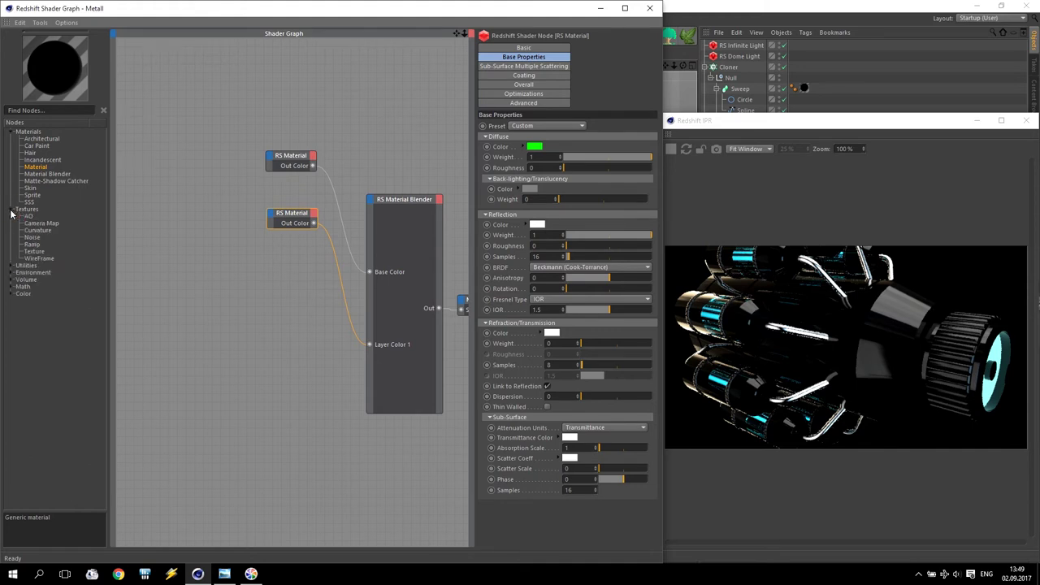
left_click(35, 231)
left_click(200, 263)
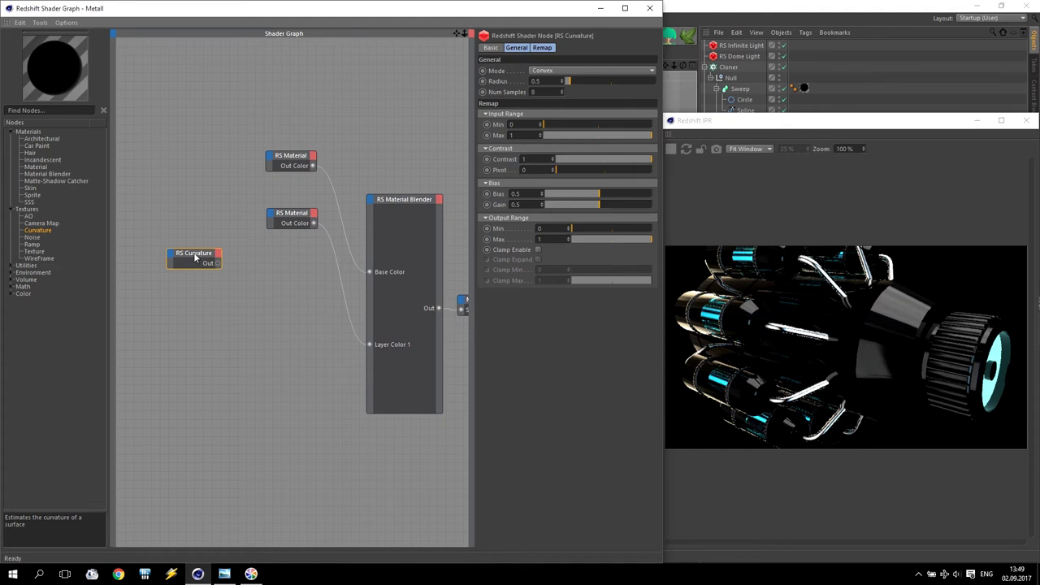
Route the curvature through an RS Ramp node into the blender's Blend Color 1 and set the ramp's source to Alt
left_click_drag(188, 254, 371, 202)
left_click(314, 264)
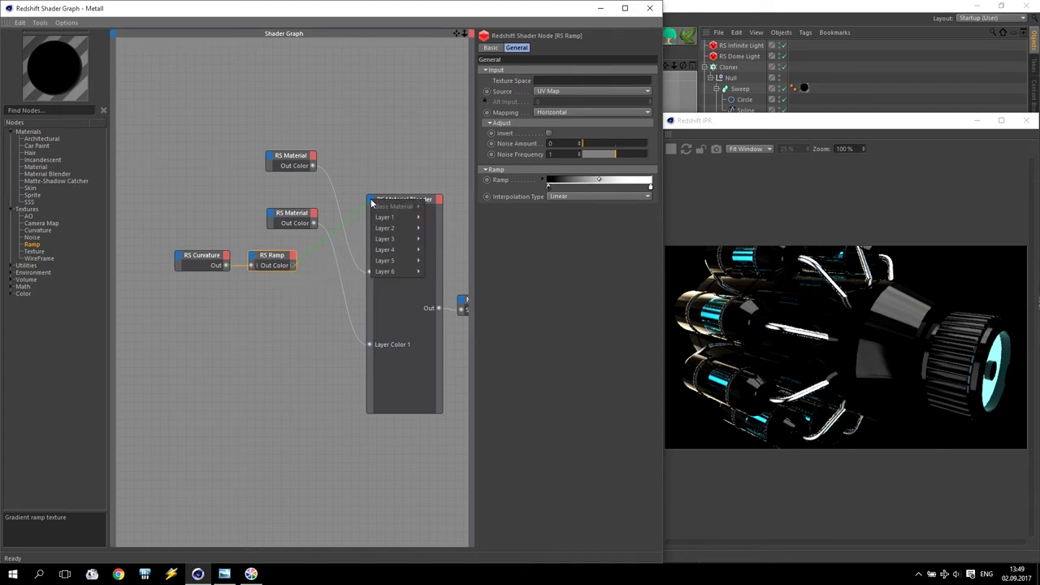
mouse_move(384, 218)
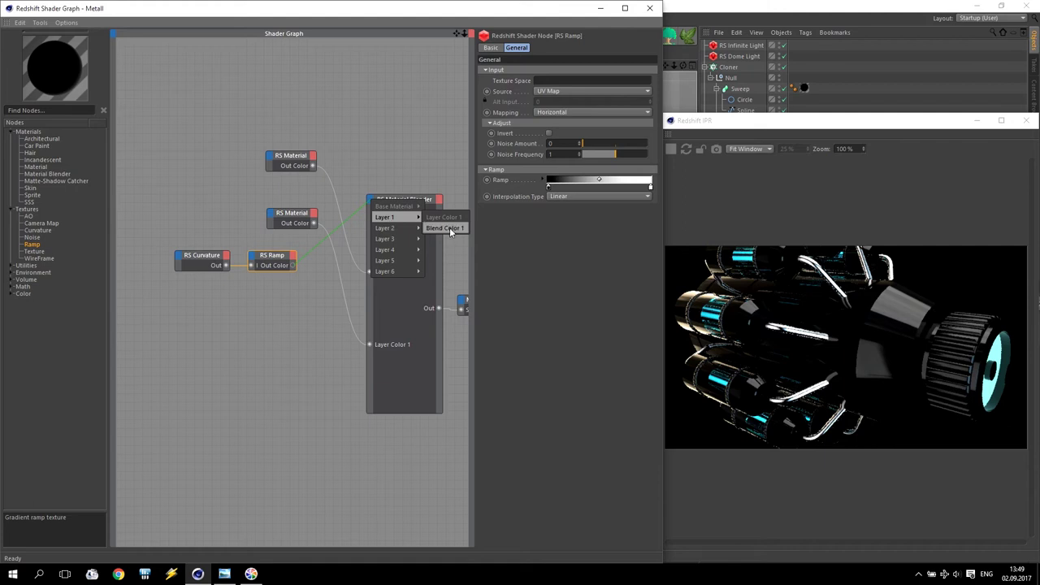
left_click(451, 230)
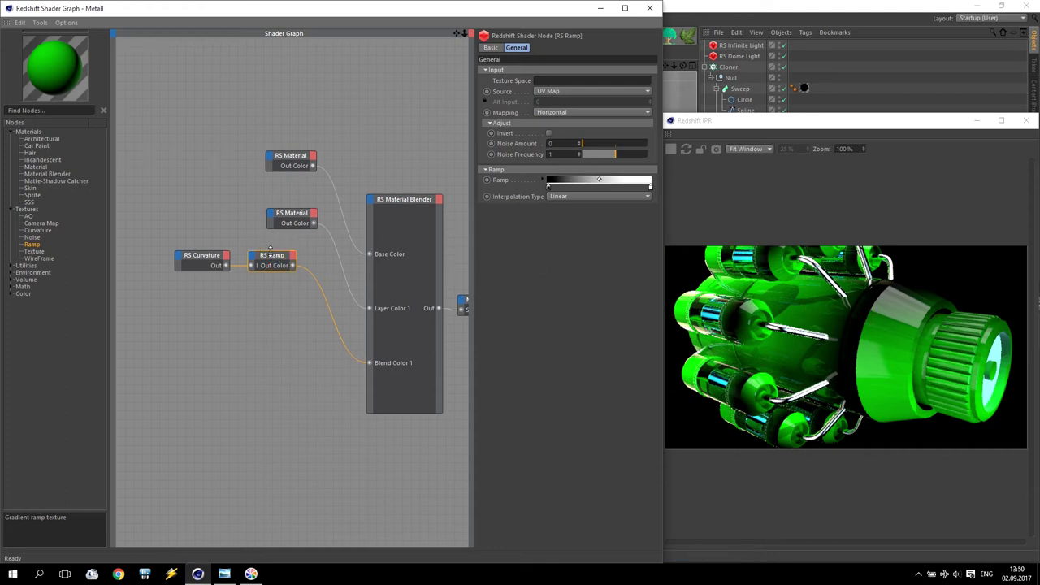
left_click(568, 90)
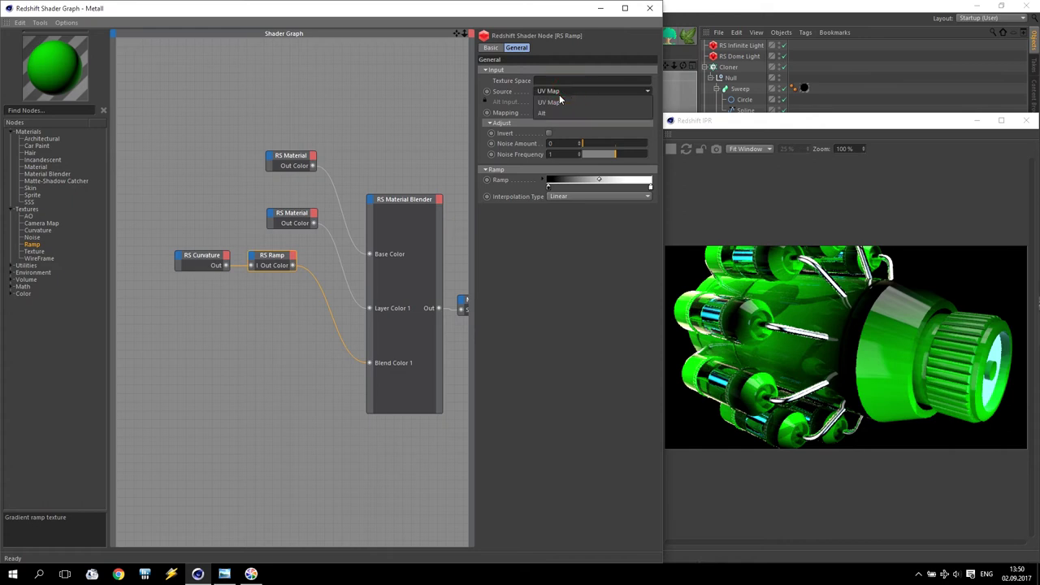
left_click(550, 111)
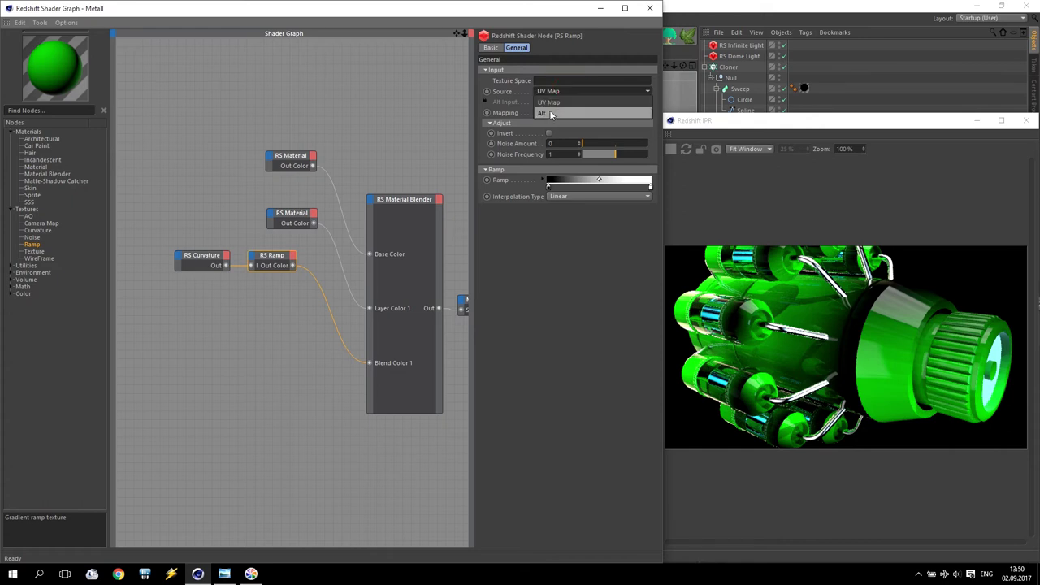
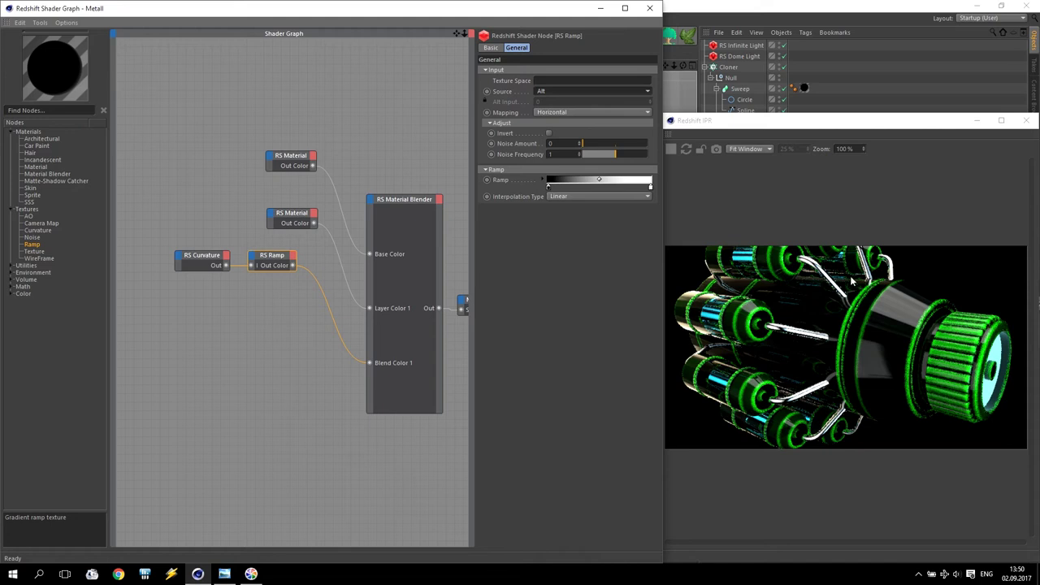
Try a curvature radius of about 8.03 and reset it to 0.5
left_click(195, 258)
left_click_drag(577, 87, 671, 79)
left_click(639, 82)
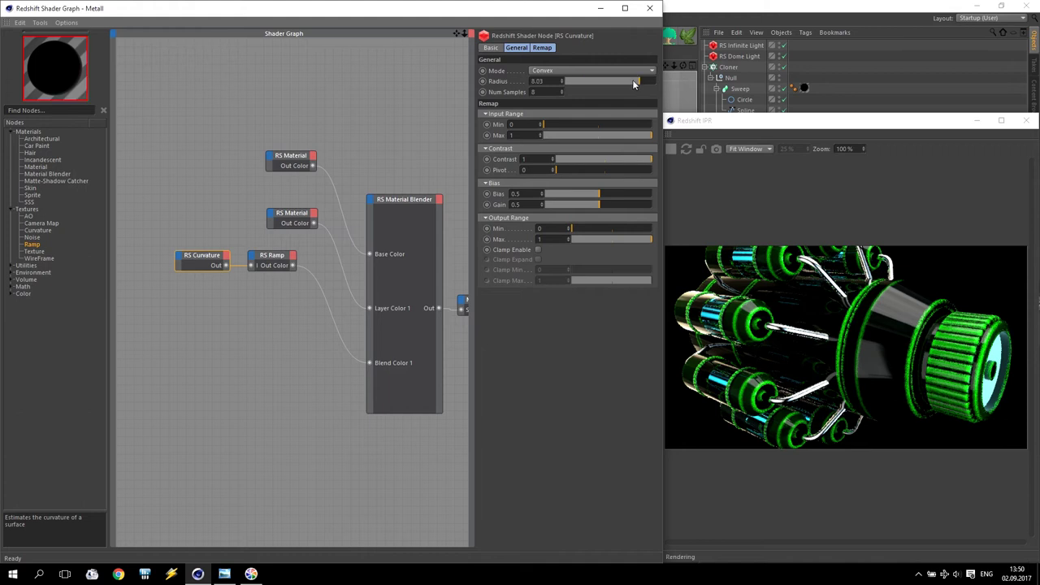
double_click(549, 80)
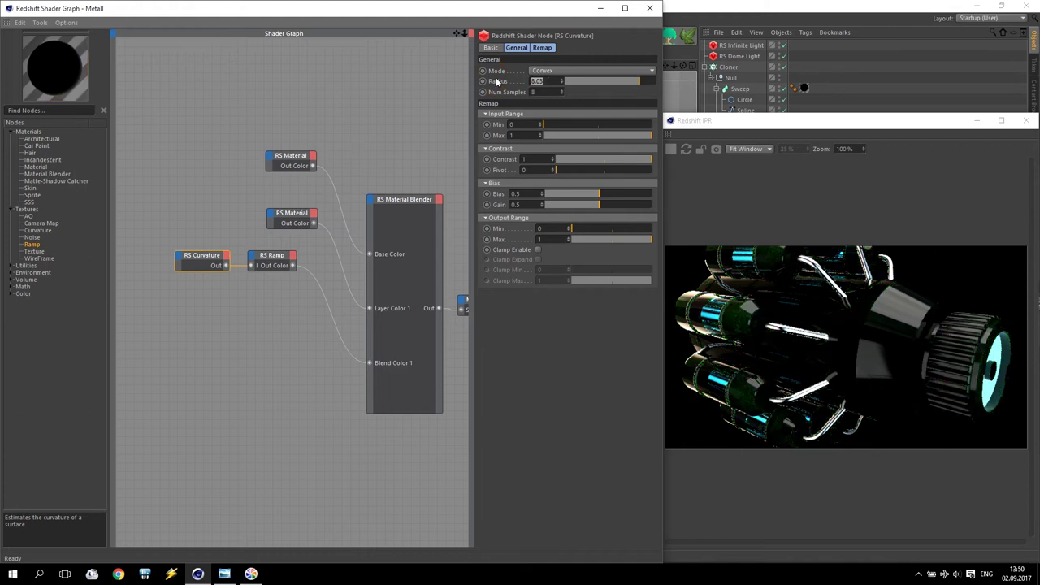
type("0.5")
key("Return")
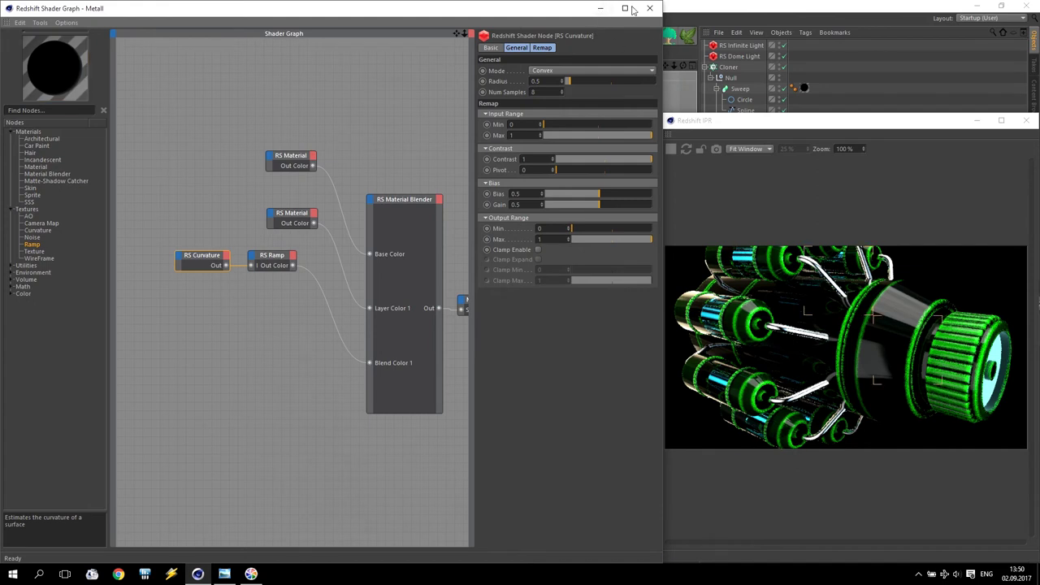
Minimize the shader graph and Material Editor windows and add a cube primitive to the scene
left_click(600, 10)
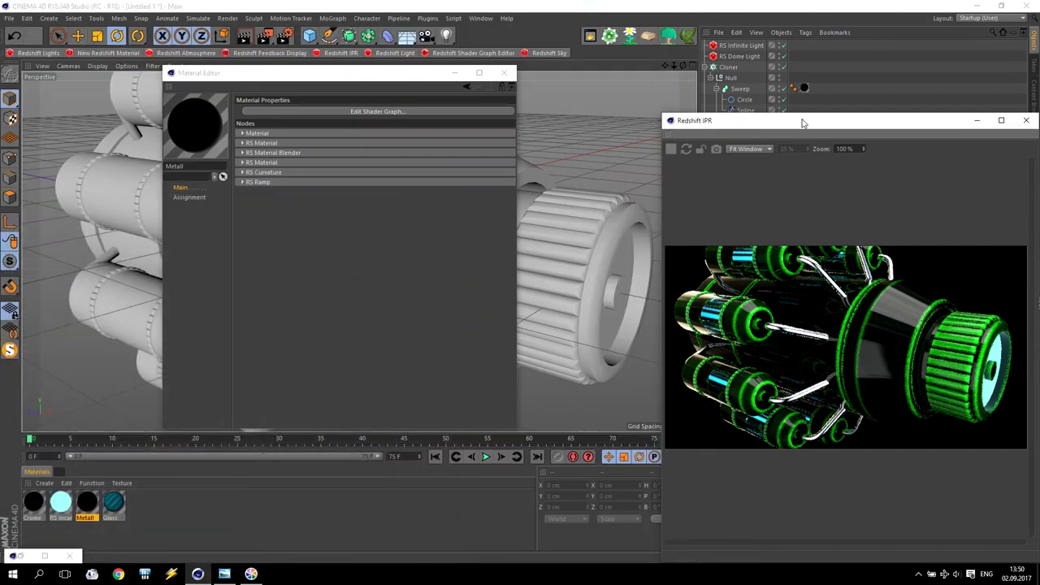
left_click_drag(801, 121, 803, 171)
left_click(726, 133)
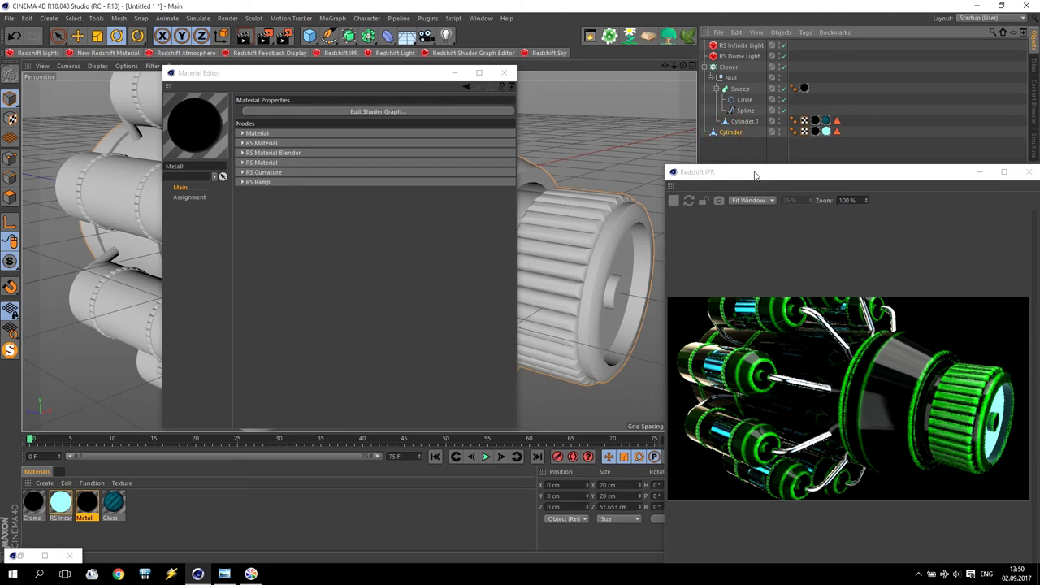
left_click(454, 72)
left_click(310, 36)
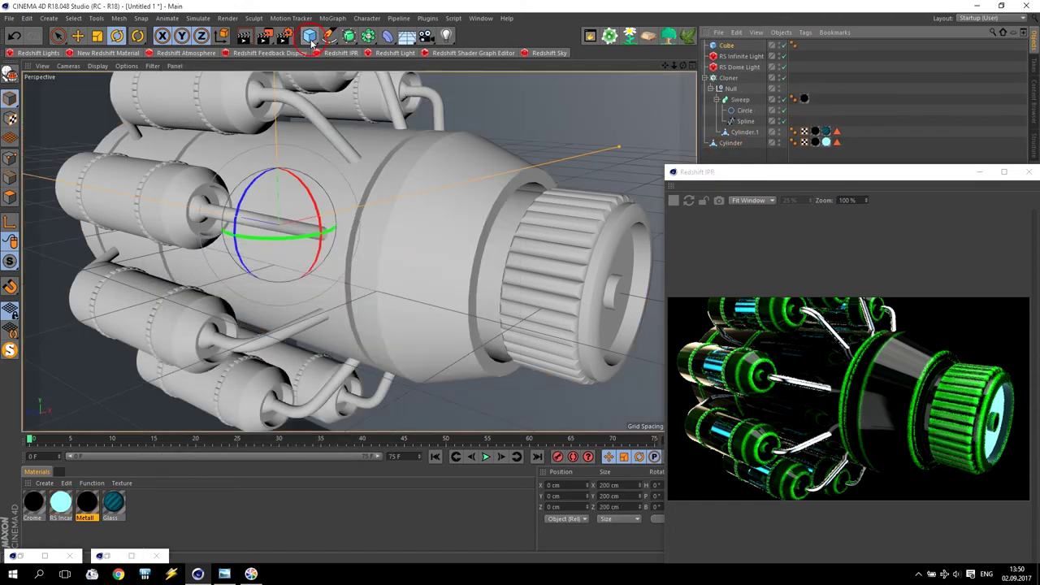
scroll(372, 195, "down", 3)
scroll(373, 196, "down", 6)
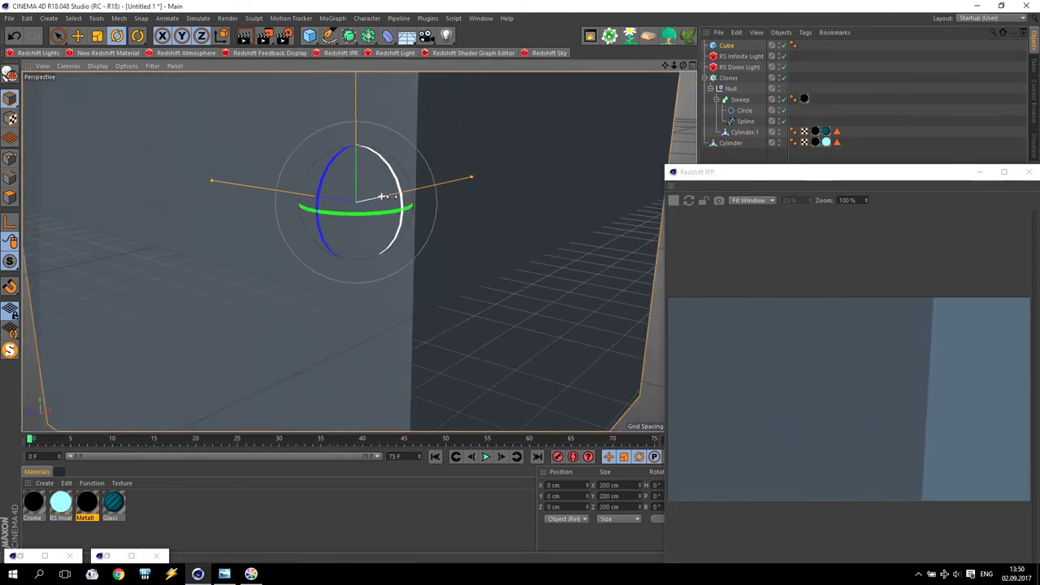
Uncover the cube's object properties and set its X, Y and Z sizes to 20 cm each
left_click_drag(752, 176, 153, 145)
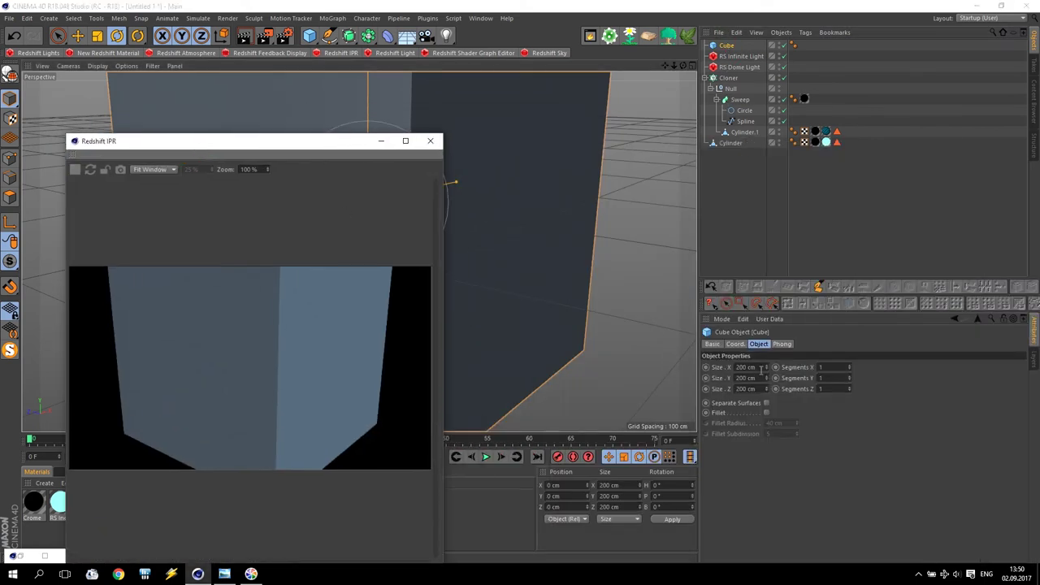
left_click_drag(762, 369, 635, 354)
type("20")
left_click_drag(764, 388, 734, 389)
type("20")
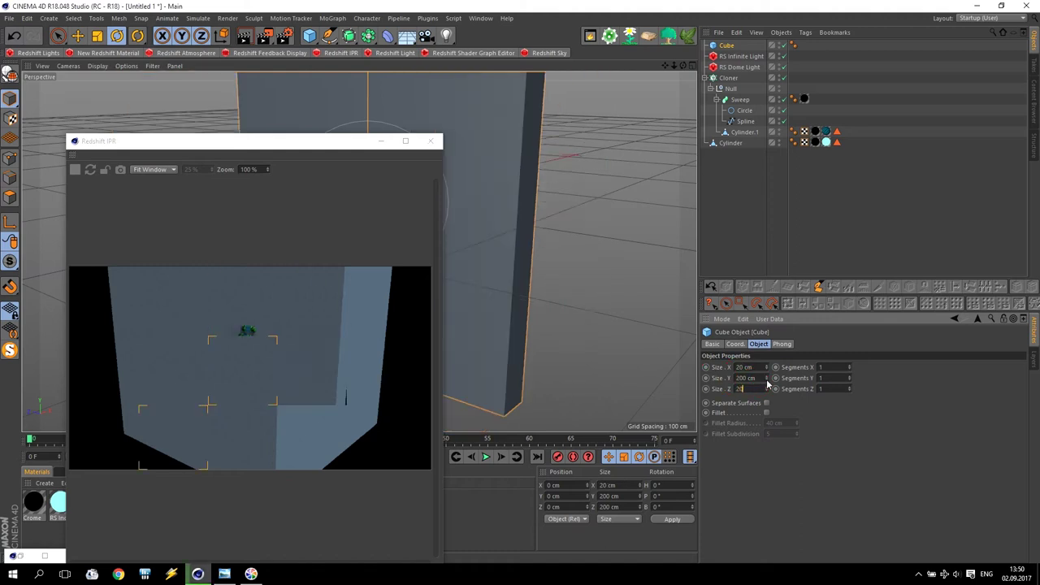
key("Return")
left_click(747, 378)
type("20")
key("Return")
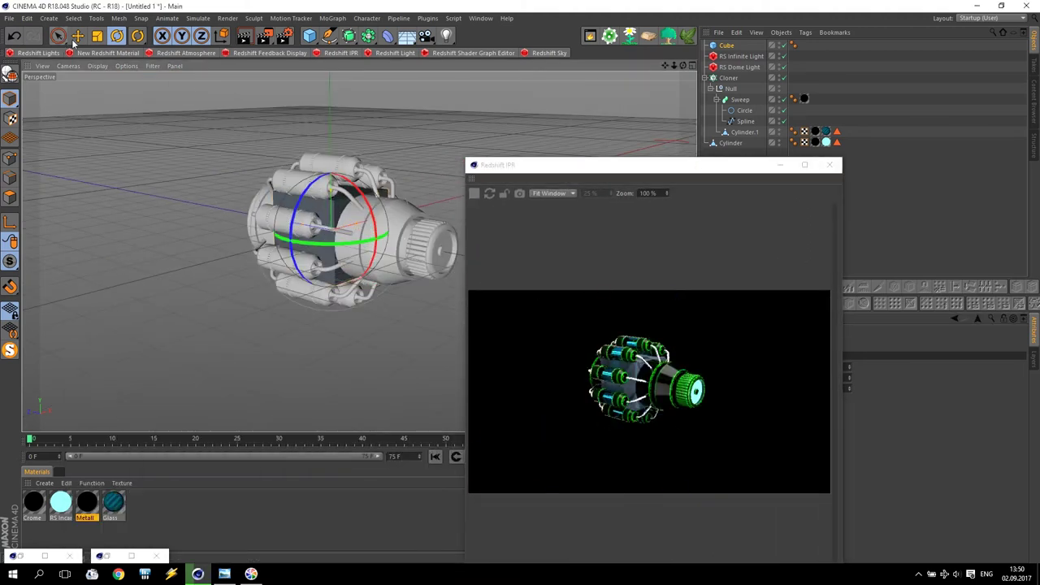
Move the cube beside the engine for a scale comparison, and delete it
left_click(77, 36)
left_click_drag(385, 216, 277, 245)
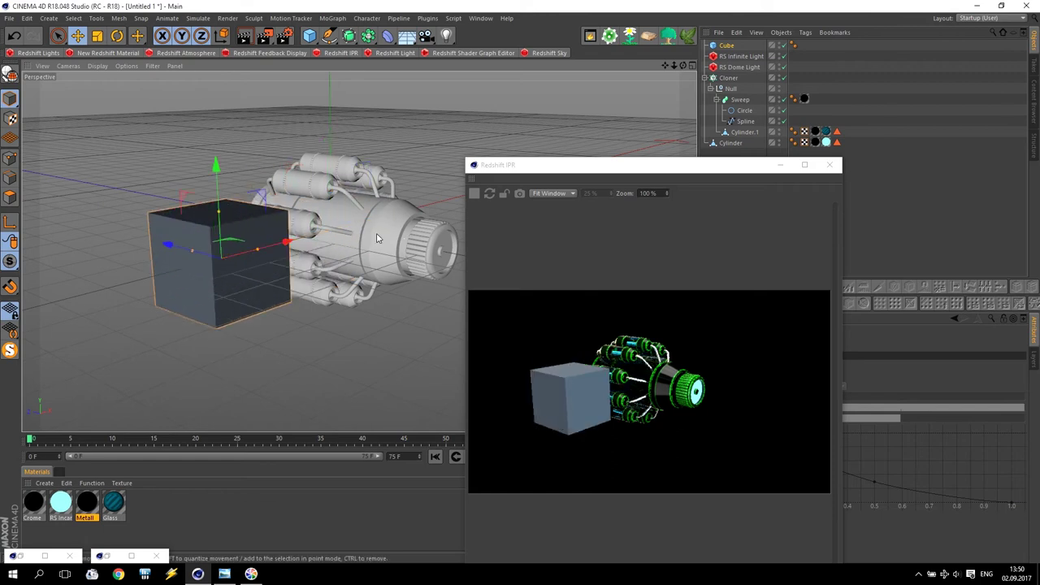
scroll(365, 271, "up", 5)
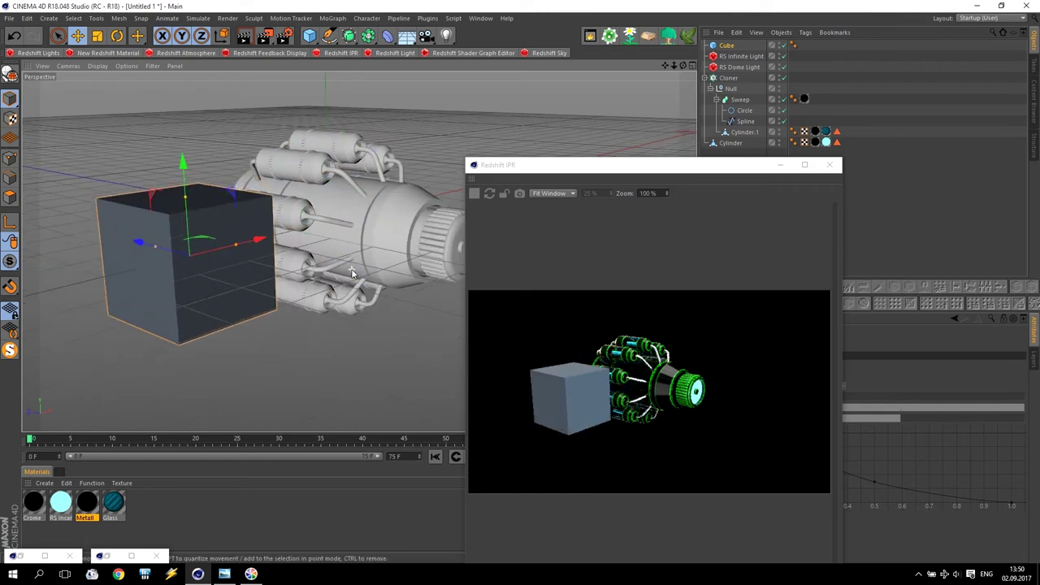
left_click(728, 47)
left_click_drag(656, 169, 894, 281)
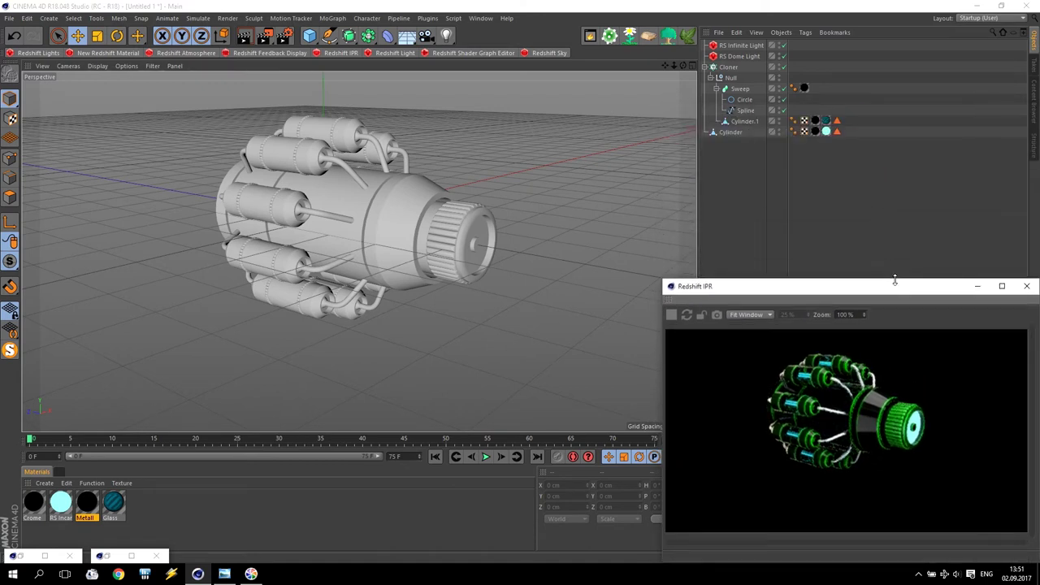
Close the Material Editor and restore the Metall shader graph window
left_click(111, 556)
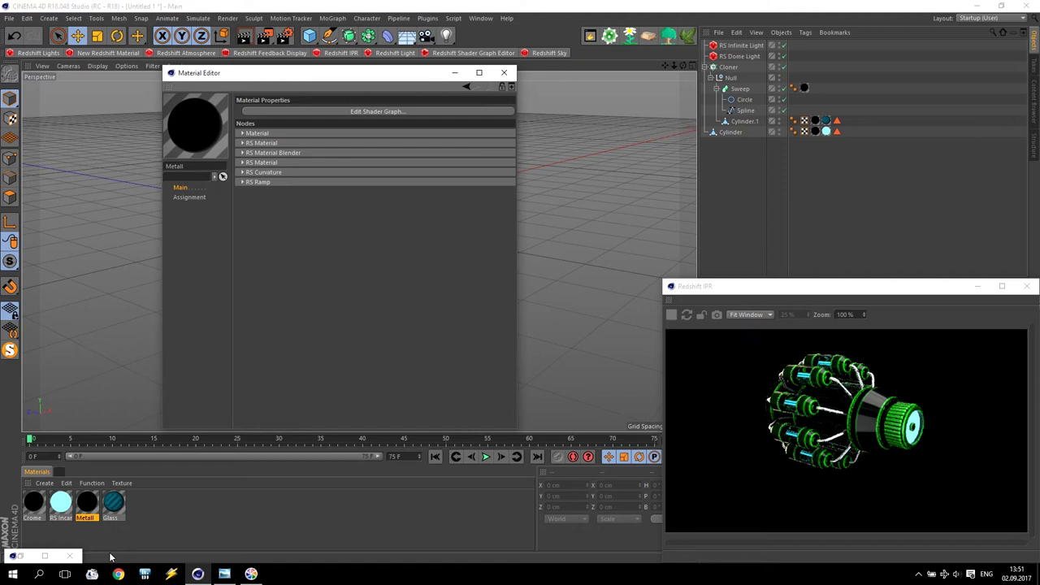
left_click(503, 72)
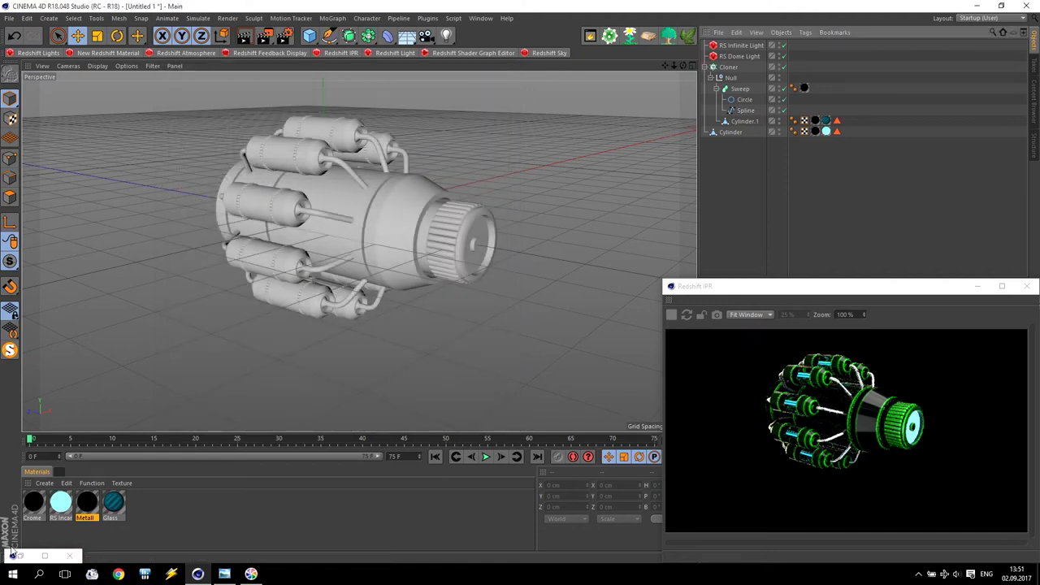
left_click(11, 554)
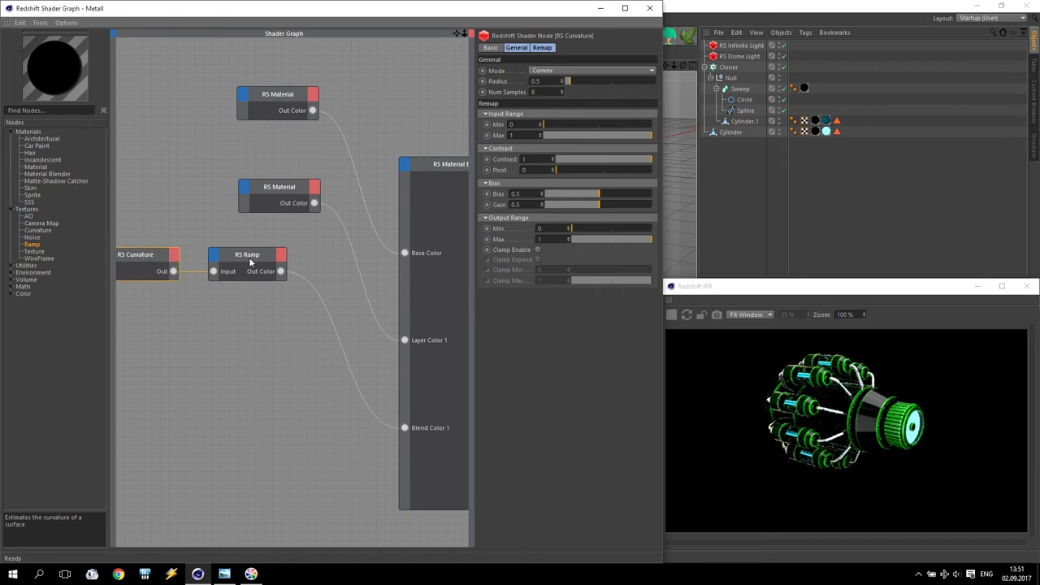
With a close-up of the engine in the render preview, set the RS Curvature bias to about 0.756 and gain to about 0.495
left_click_drag(673, 65, 661, 159)
left_click(600, 9)
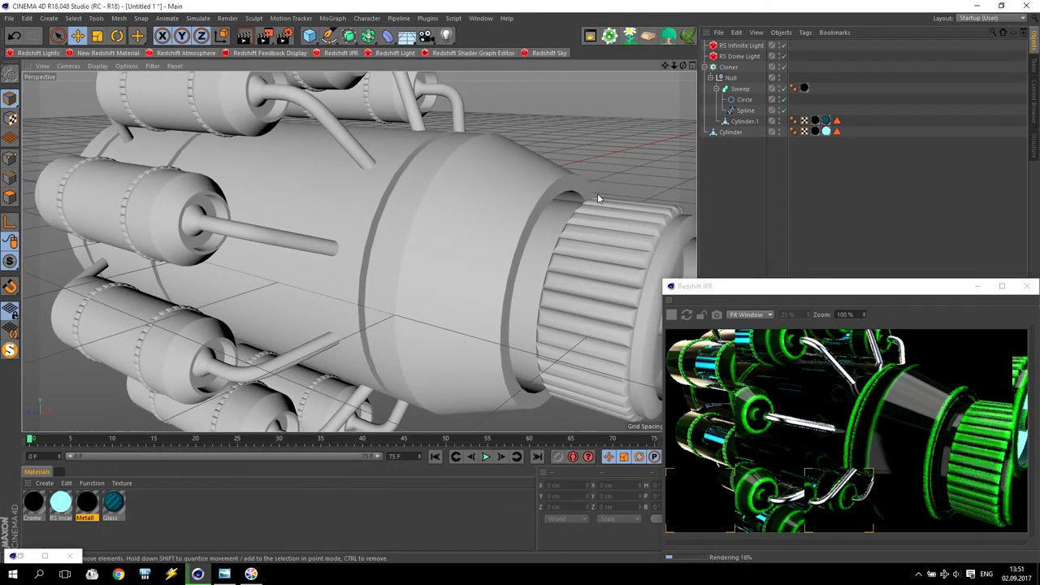
scroll(479, 306, "up", 1)
left_click_drag(664, 65, 665, 65)
middle_click_drag(360, 275, 360, 251, "alt")
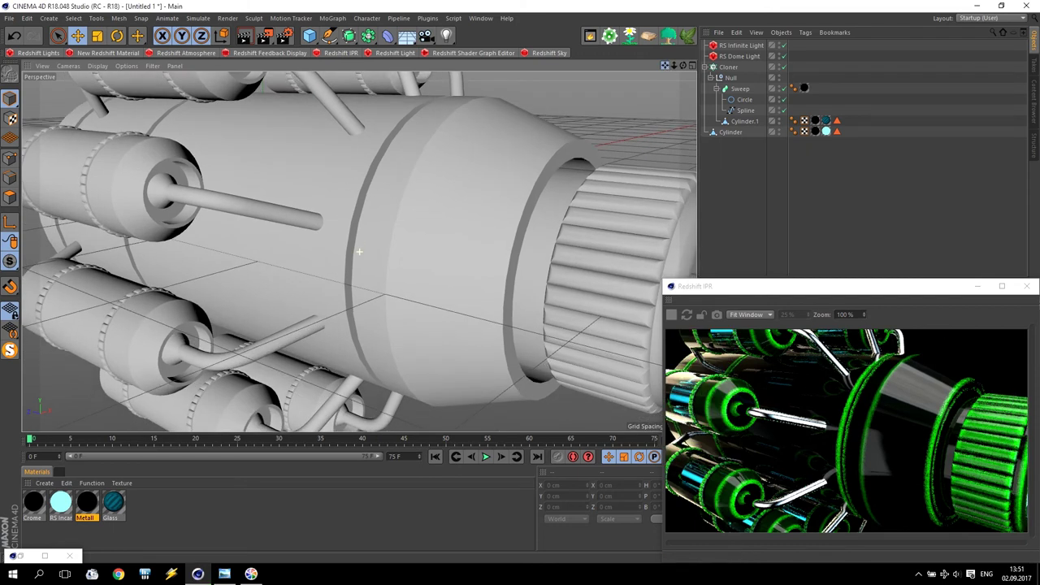
left_click(19, 556)
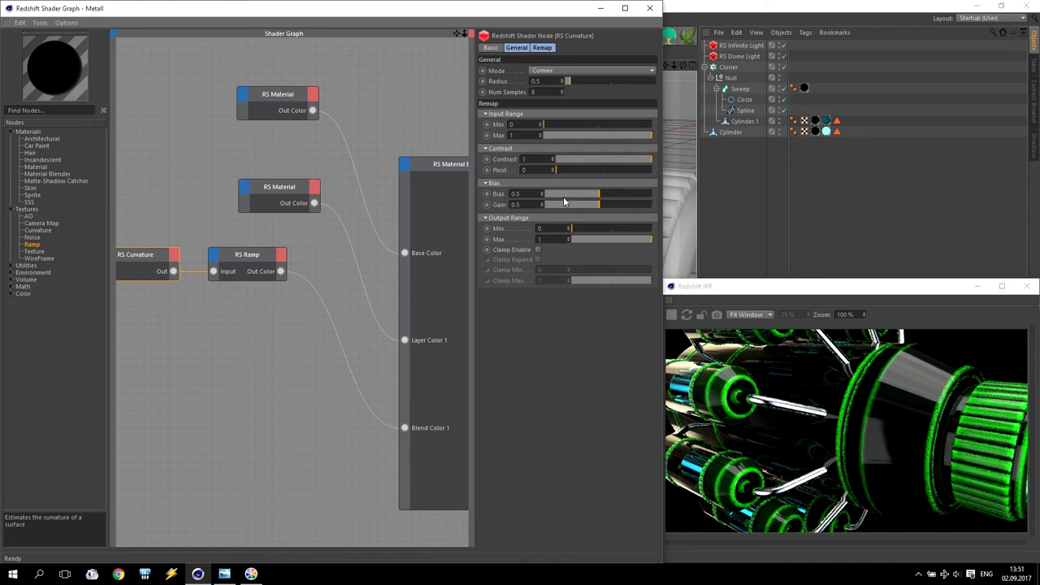
mouse_move(589, 206)
left_mouse_down()
mouse_move(568, 209)
mouse_move(625, 195)
left_mouse_up()
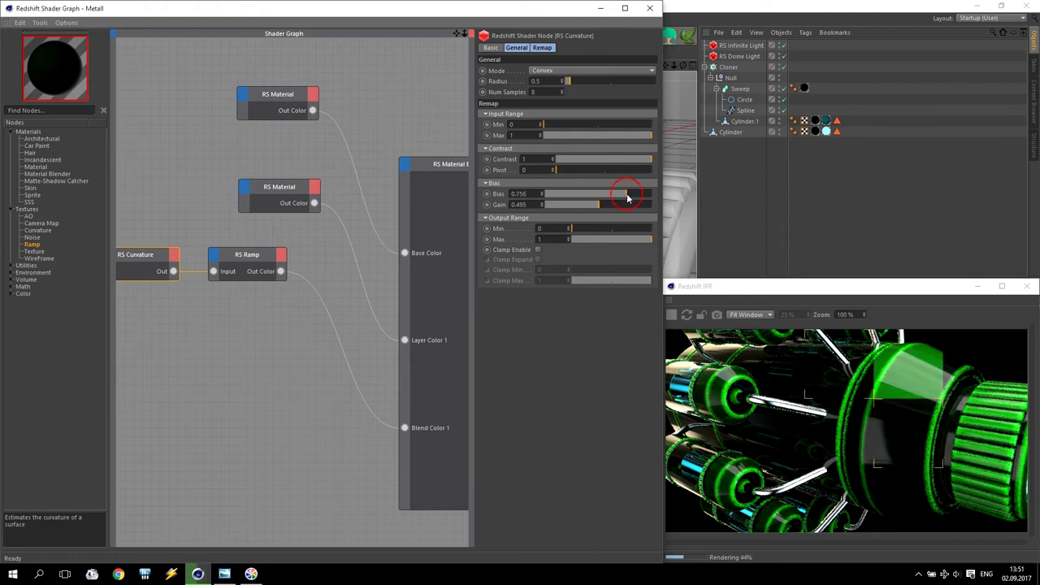
Set both the bias and the gain of the RS Curvature node to 0.5
left_click(562, 193)
left_click_drag(622, 193, 599, 195)
left_click(541, 195)
double_click(540, 196)
type("5")
double_click(542, 207)
type("5")
key("Return")
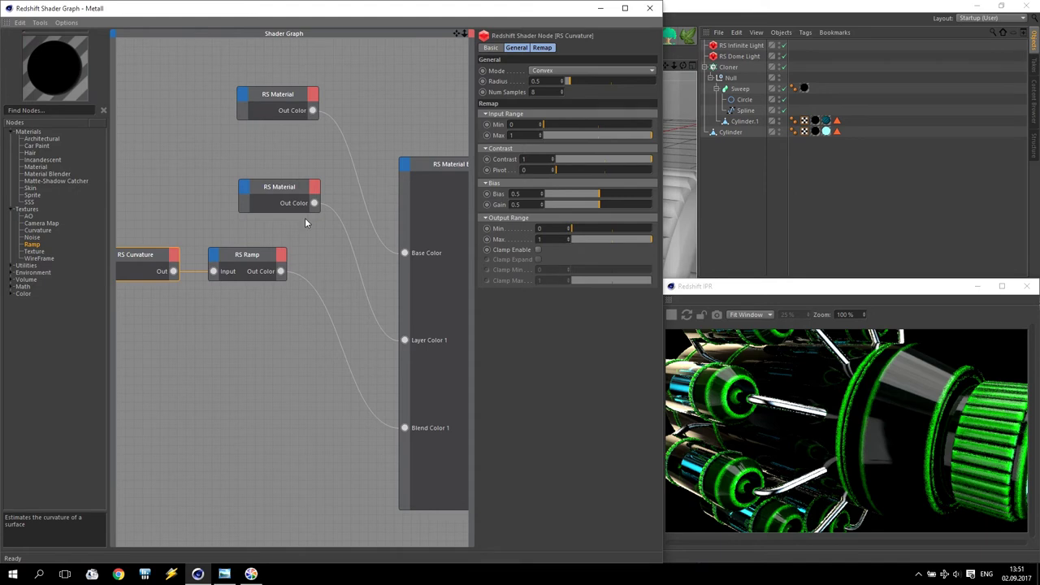
Test the RS Ramp by sliding its black and white knots inward one at a time, returning each to its end of the gradient
left_click(250, 256)
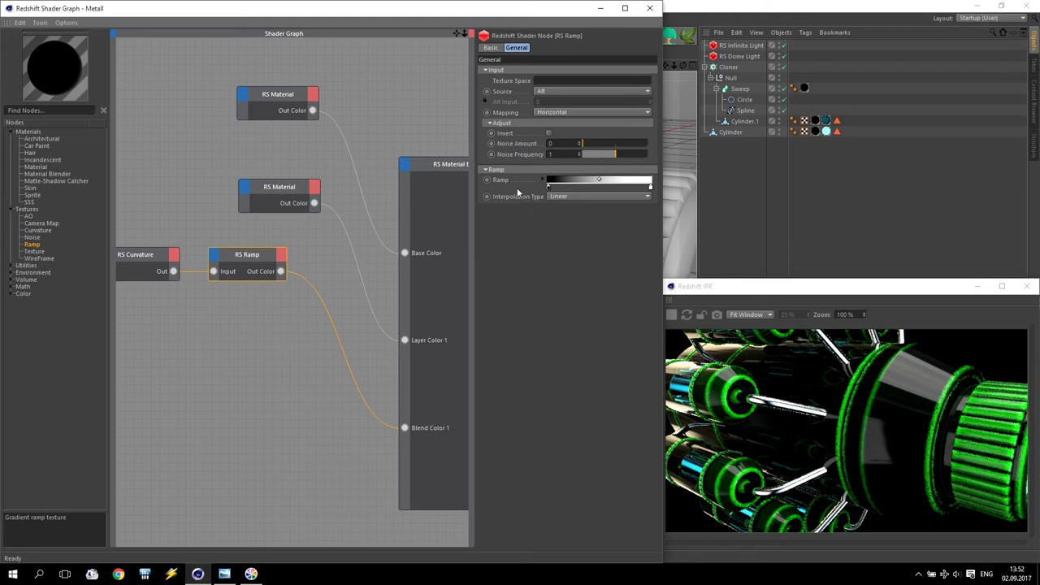
left_click_drag(547, 186, 605, 187)
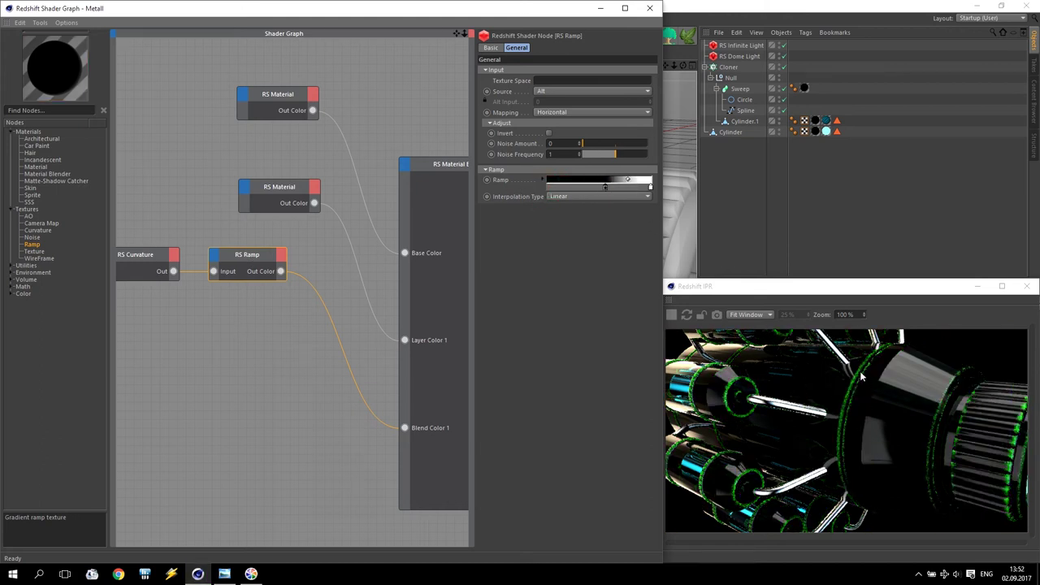
left_click_drag(607, 186, 548, 188)
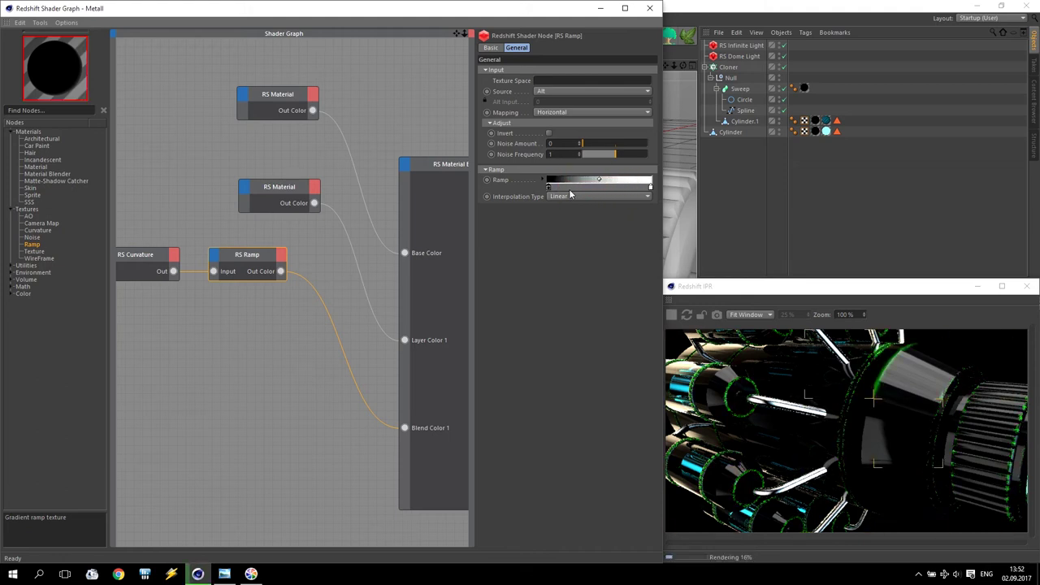
left_click(650, 189)
left_click_drag(651, 189, 573, 188)
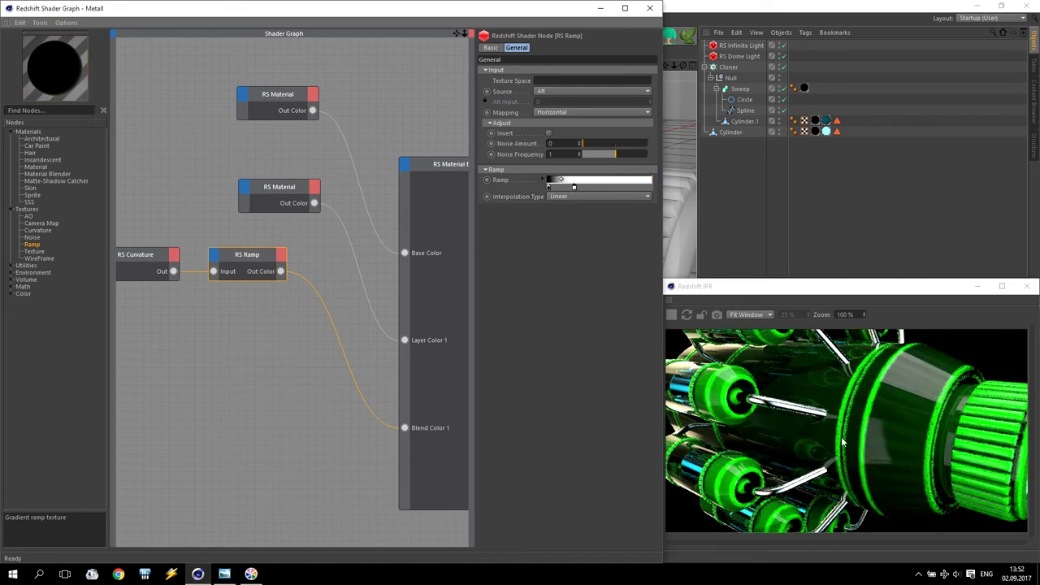
left_click_drag(574, 189, 650, 189)
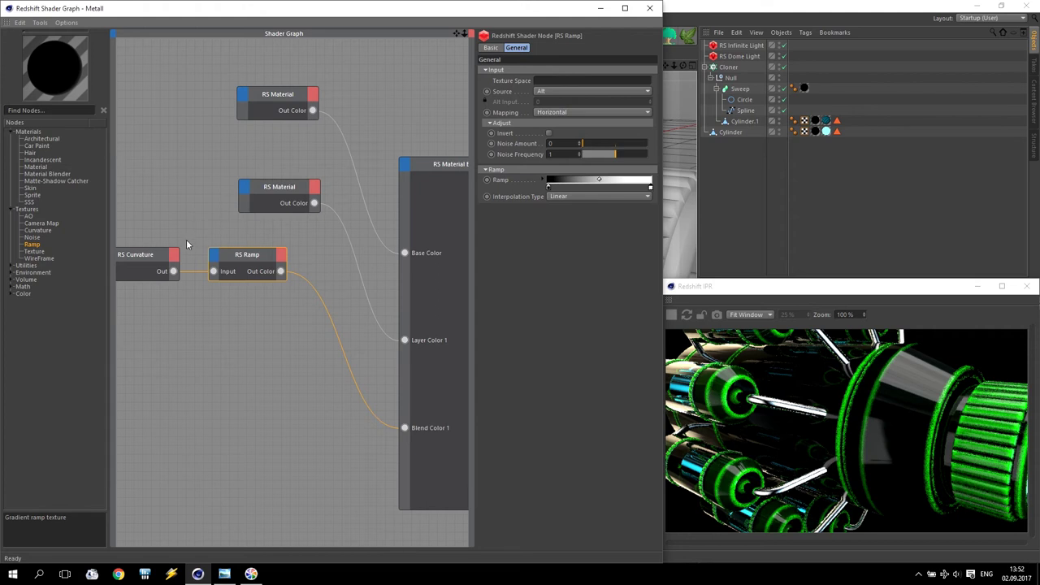
Move the curvature and ramp nodes closer to the blender, and connect a new RS Noise to the curvature's Contrast Val input
left_click_drag(145, 231, 265, 316)
left_click_drag(249, 262, 306, 260)
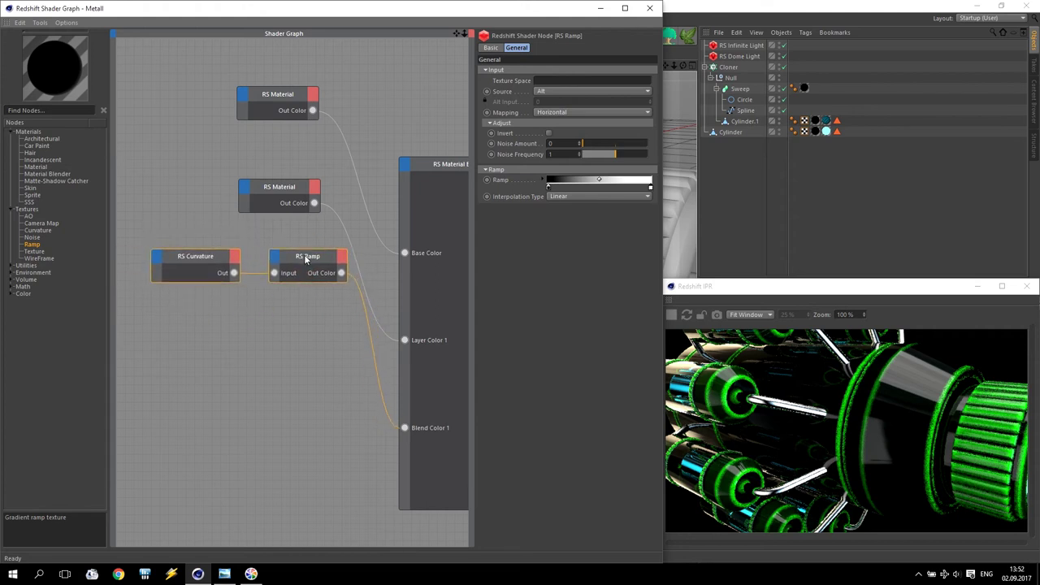
scroll(309, 325, "down", 2)
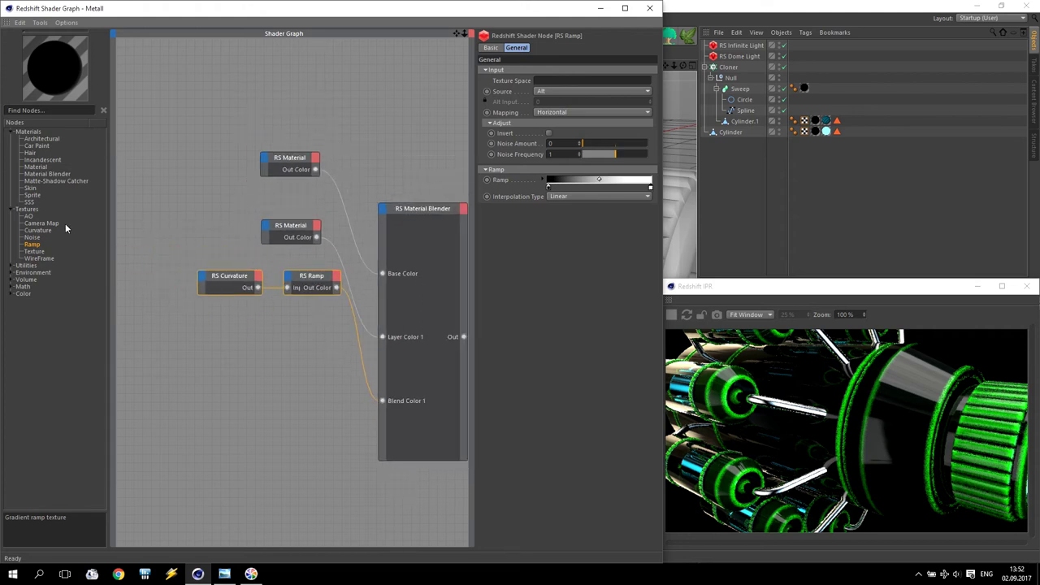
left_click_drag(30, 237, 202, 281)
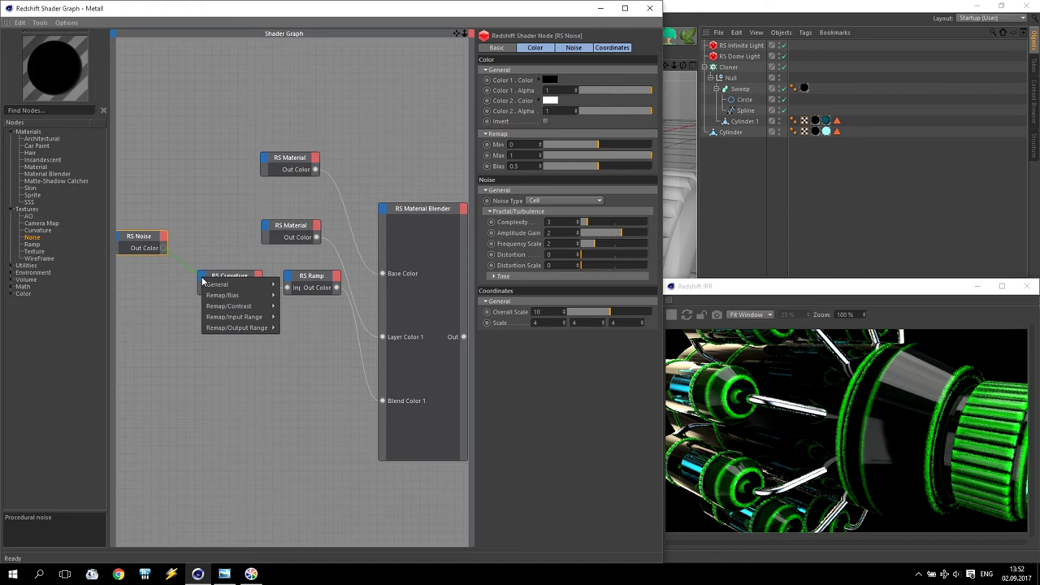
mouse_move(214, 309)
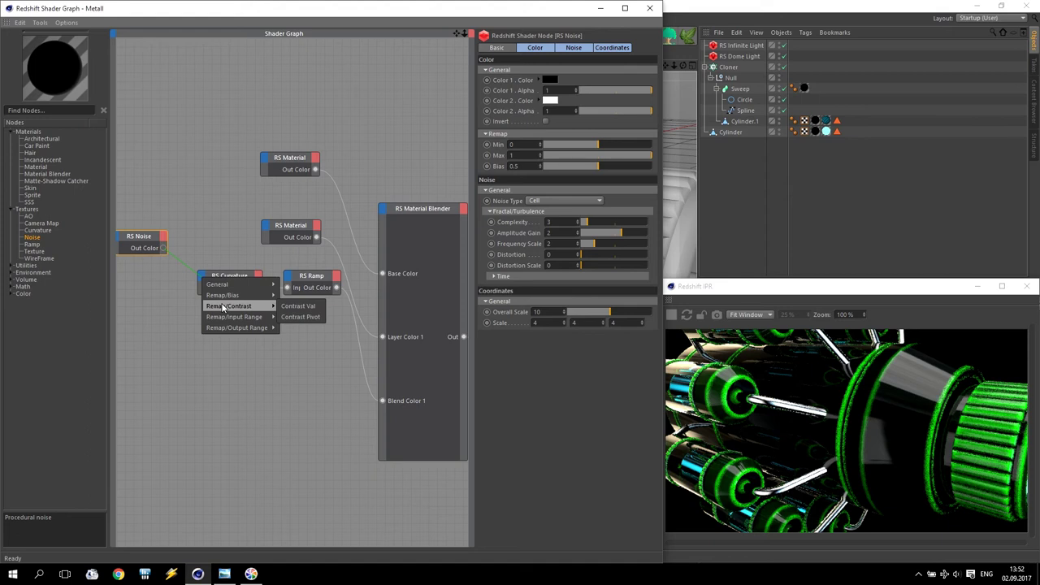
left_click(297, 305)
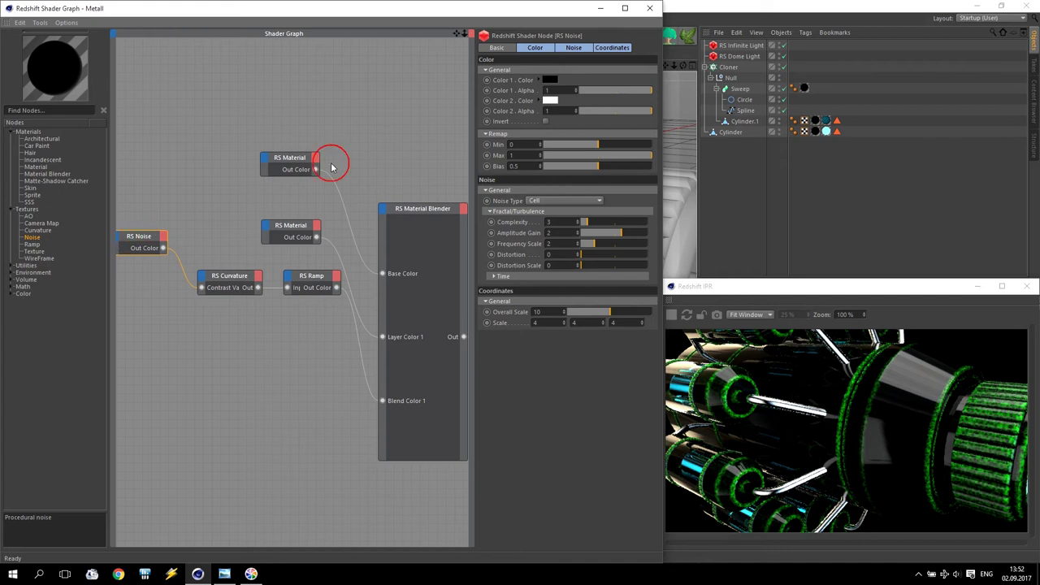
Try the Turbulence noise type on the RS Noise node, and set the type to Fractal
left_click(571, 48)
left_click(562, 79)
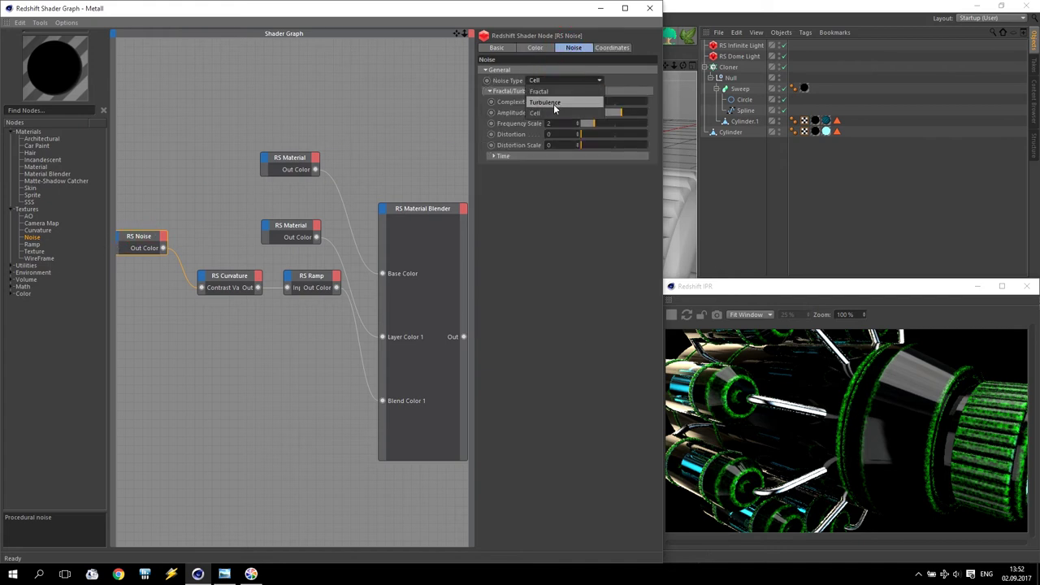
left_click(554, 103)
left_click(557, 71)
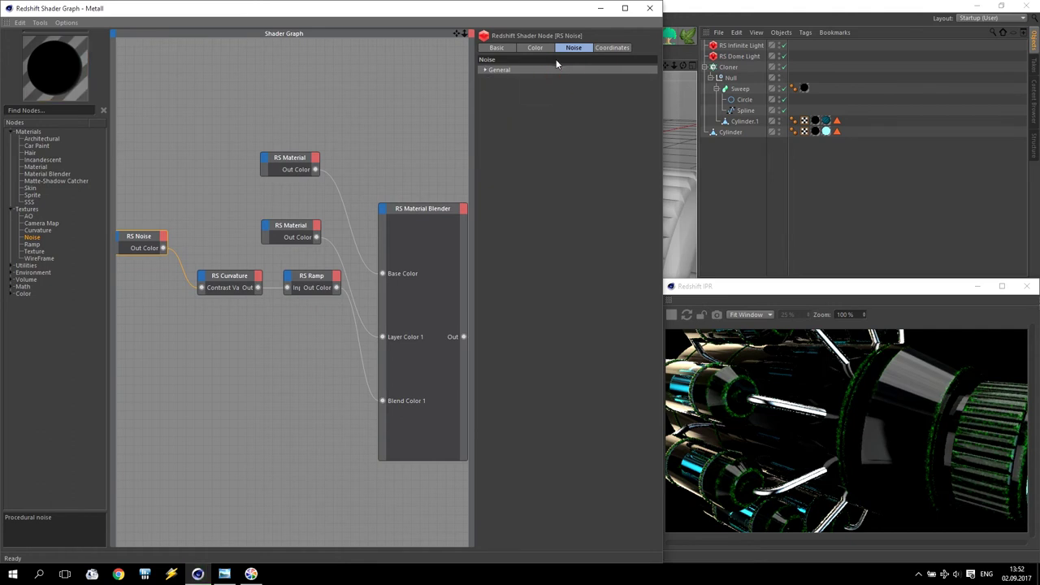
left_click(531, 70)
left_click(562, 79)
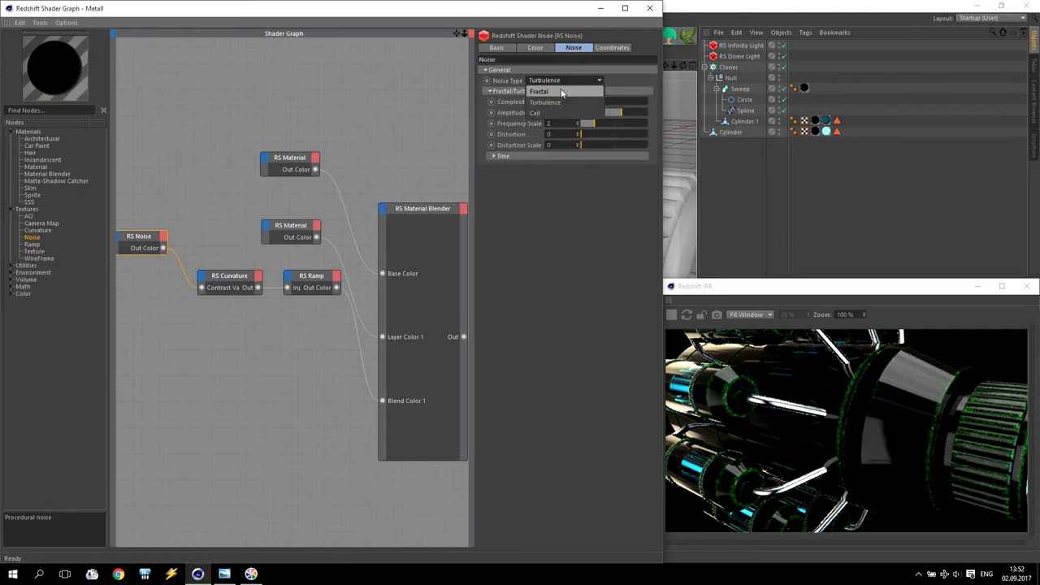
left_click(556, 89)
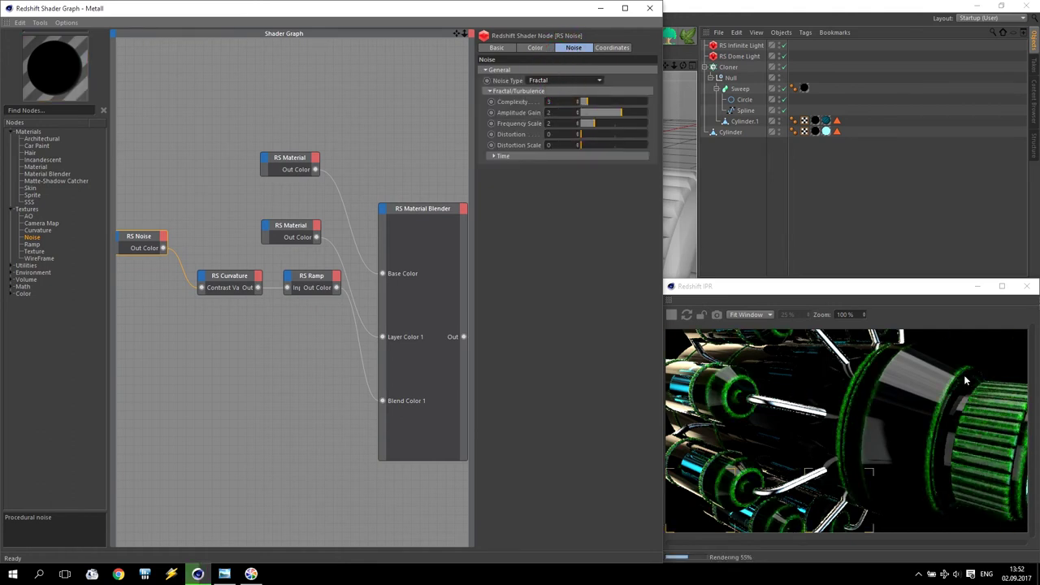
Try an overall scale of 20 on the RS Noise, and set it back to 10
left_click(613, 48)
left_click(509, 91)
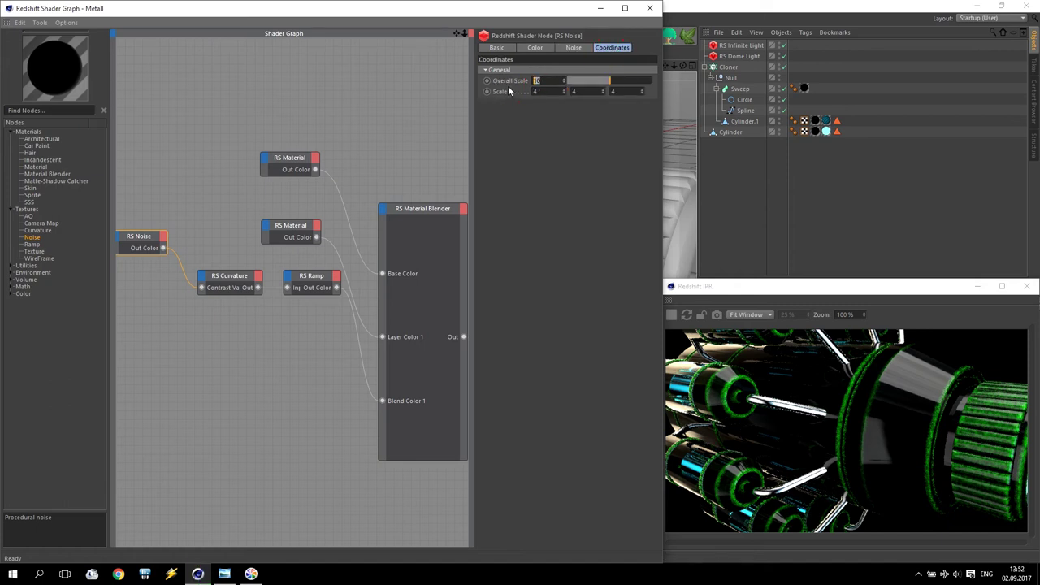
key("Return")
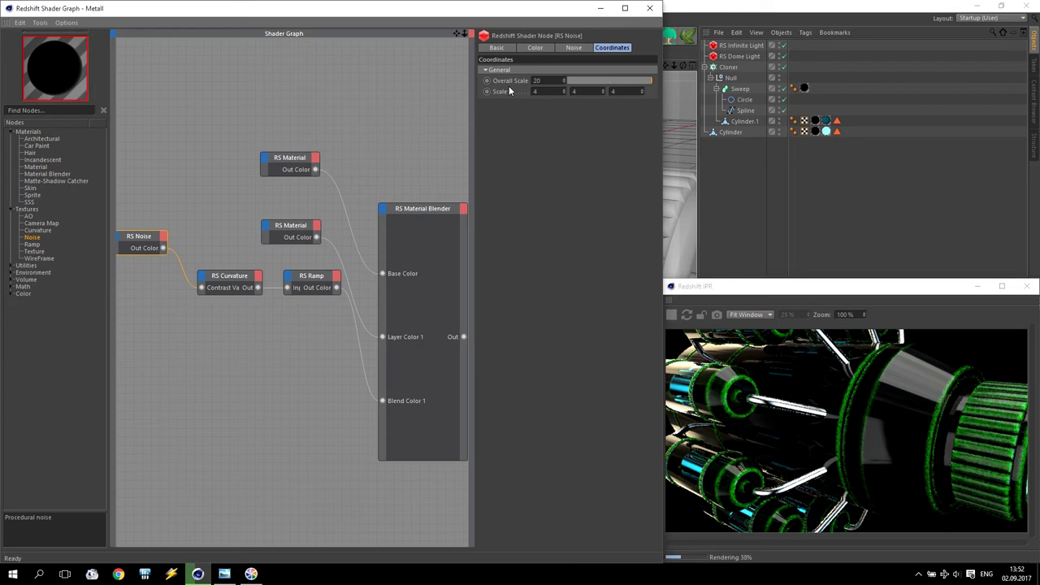
left_click_drag(560, 81, 484, 83)
type("10")
key("Return")
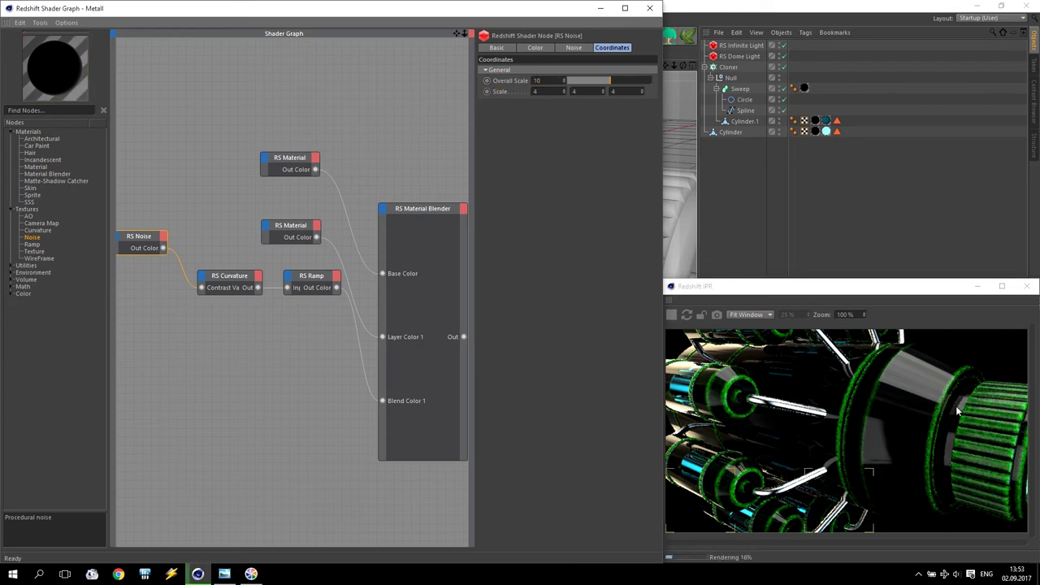
Line up the noise and layer material nodes with the mask chain, and duplicate the material, noise, curvature and ramp directly below
left_click_drag(139, 238, 149, 279)
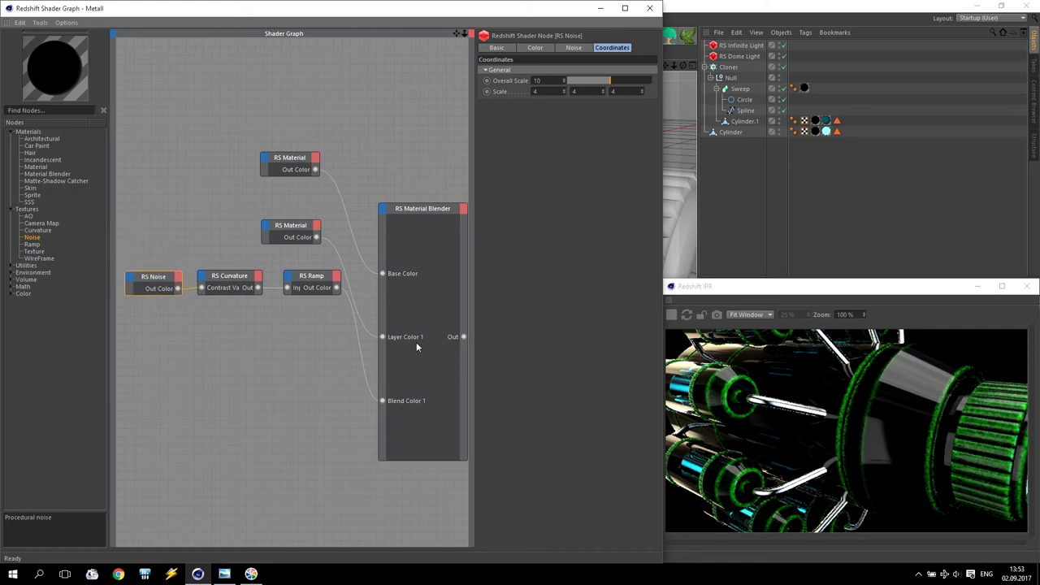
left_click_drag(292, 229, 314, 241)
left_click_drag(140, 214, 326, 308)
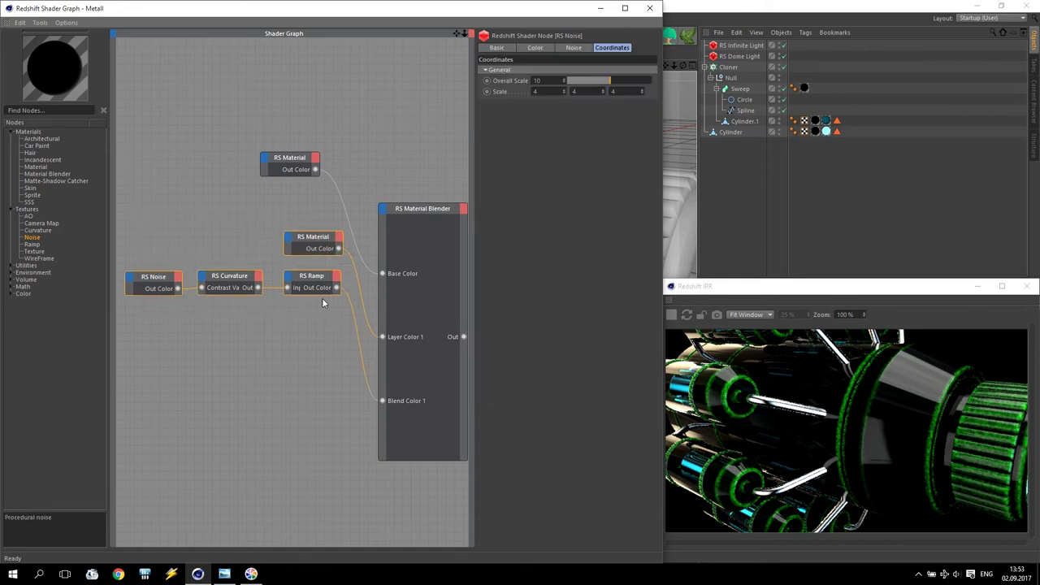
left_click_drag(153, 221, 308, 314)
left_click_drag(308, 242, 313, 313)
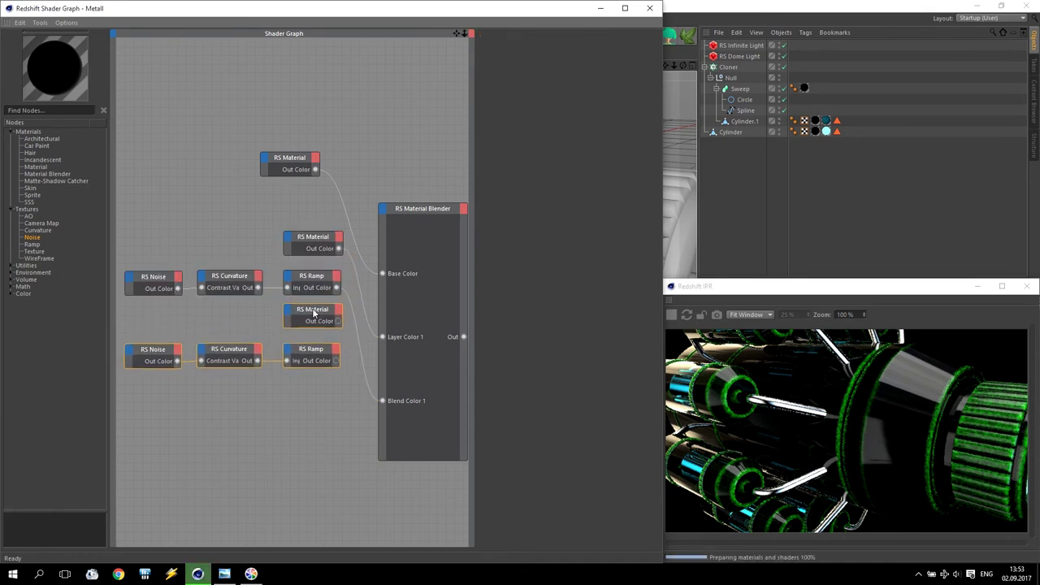
Set the duplicated RS Material's diffuse color to pure red with hue 0°, saturation 100% and value 100%
left_click(315, 312)
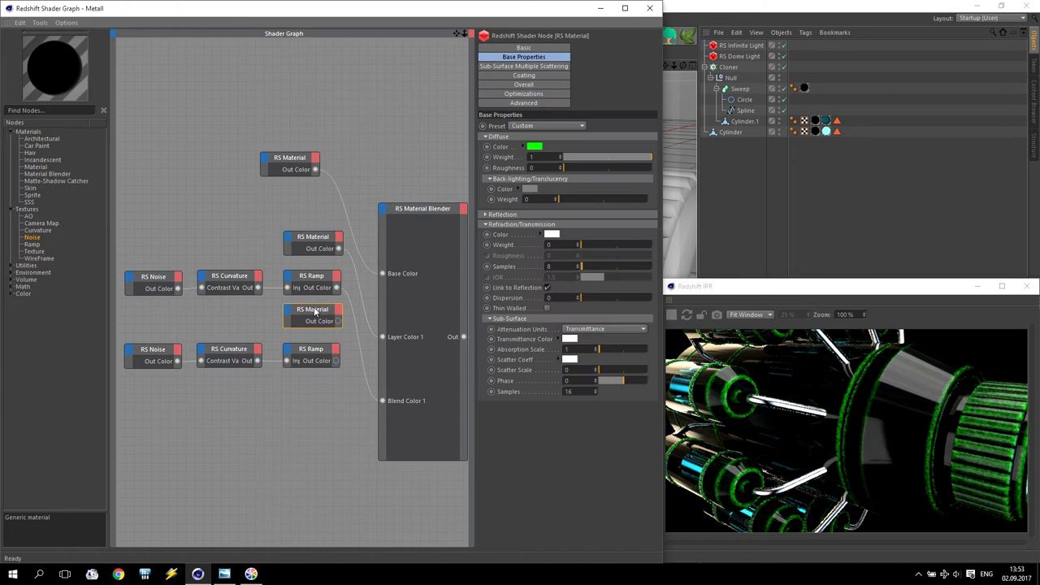
left_click(532, 148)
left_click_drag(533, 146, 471, 144)
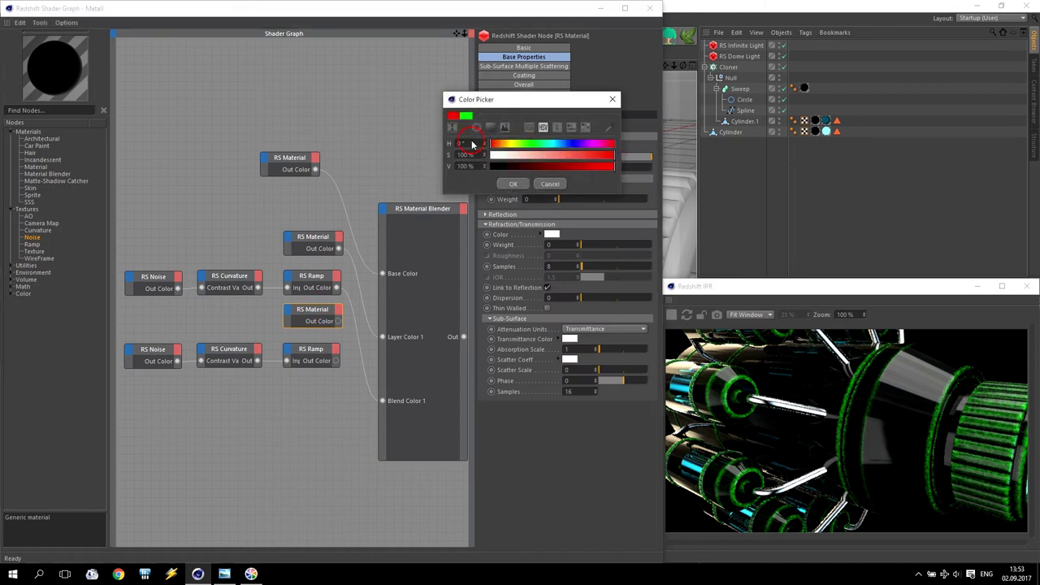
left_click(511, 184)
Connect the red material to Layer Color 2 and the duplicated ramp to Blend Color 2 of the RS Material Blender
left_click_drag(336, 320, 382, 210)
mouse_move(401, 242)
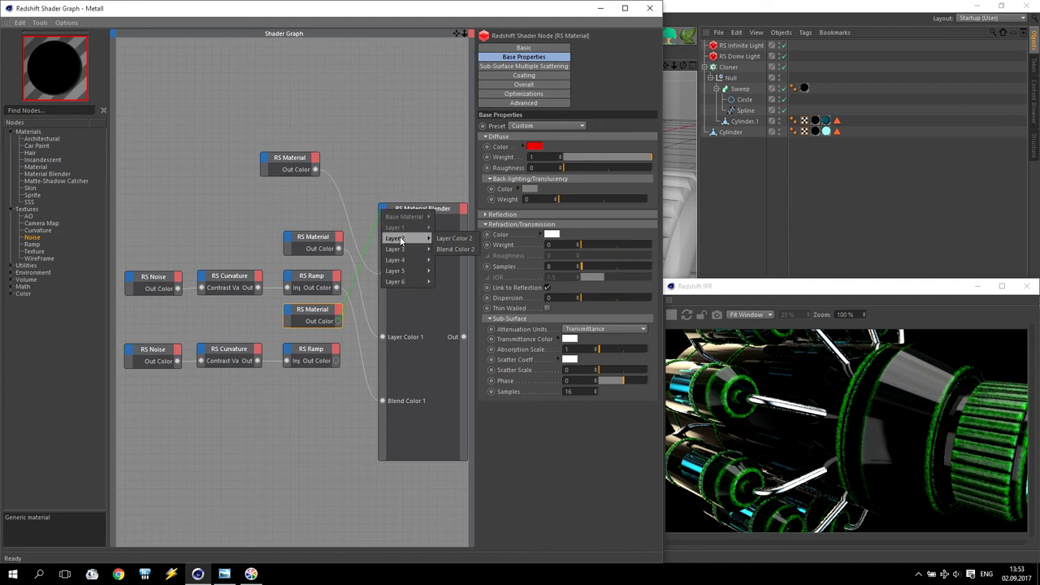
left_click(443, 240)
left_click_drag(336, 361, 384, 213)
mouse_move(398, 236)
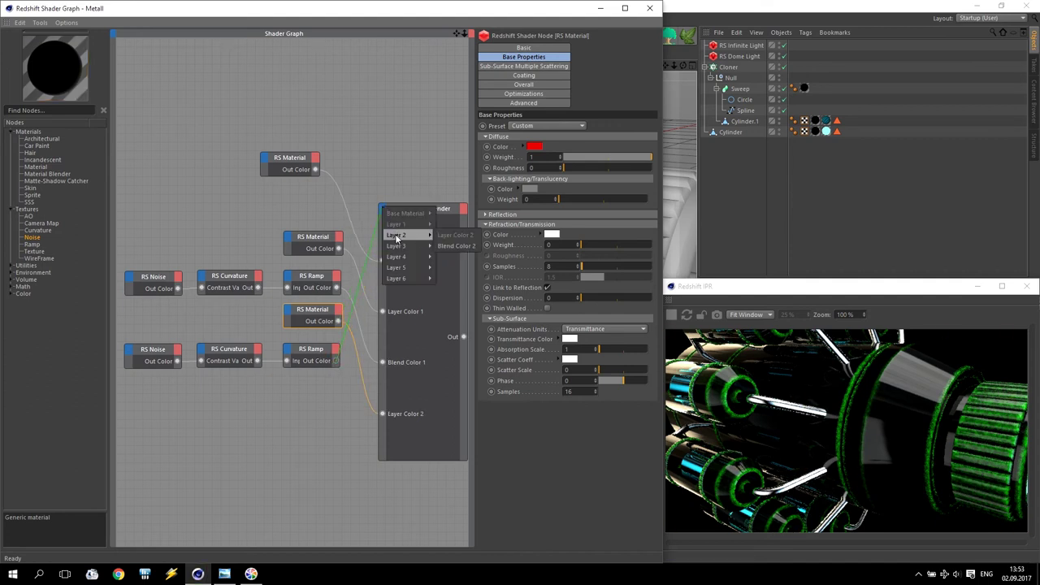
left_click(453, 244)
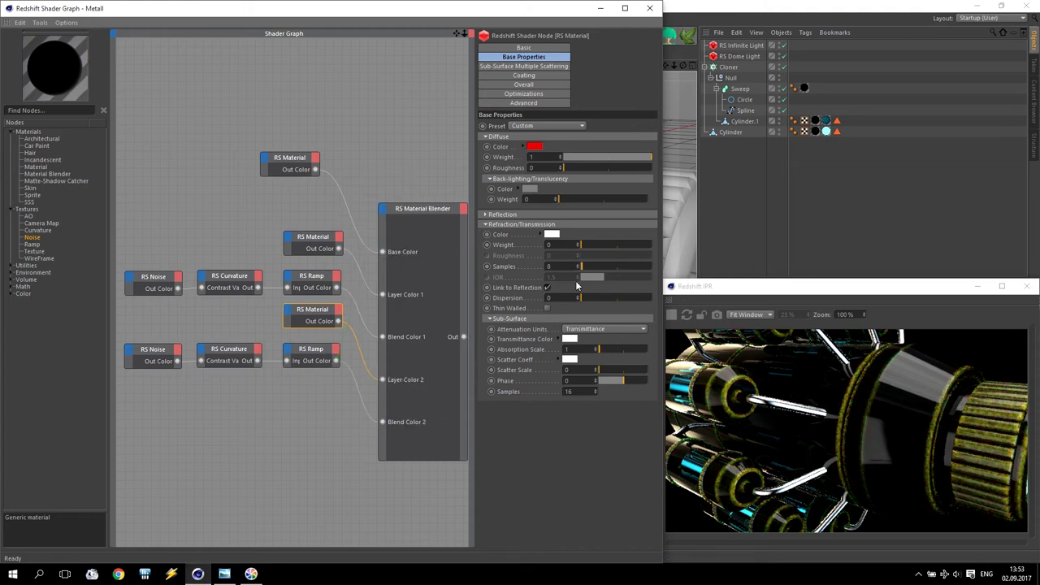
Review the mode options of the first RS Curvature, and set the duplicated RS Curvature's mode to Concave
left_click(230, 282)
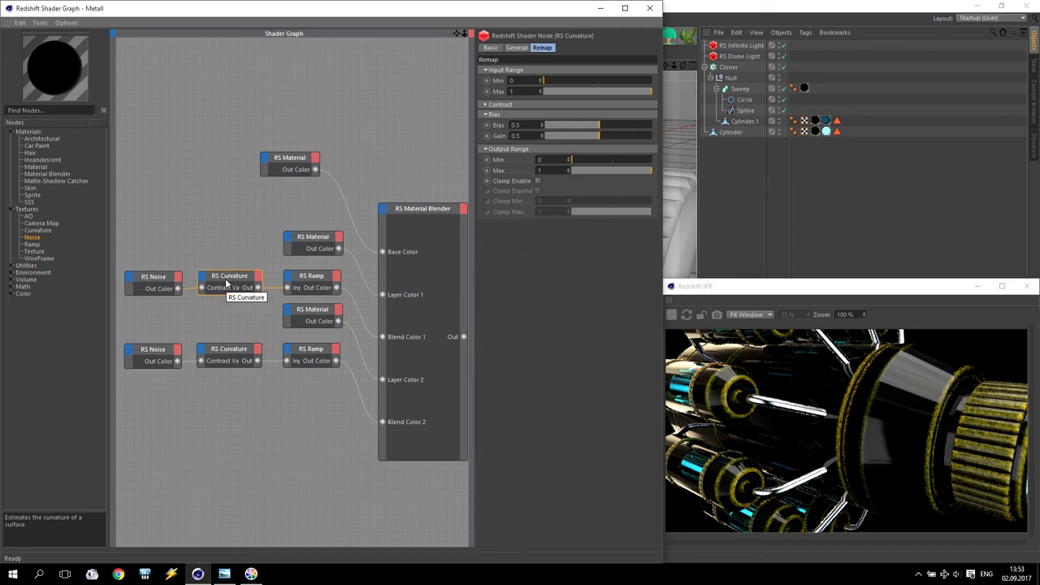
left_click(517, 48)
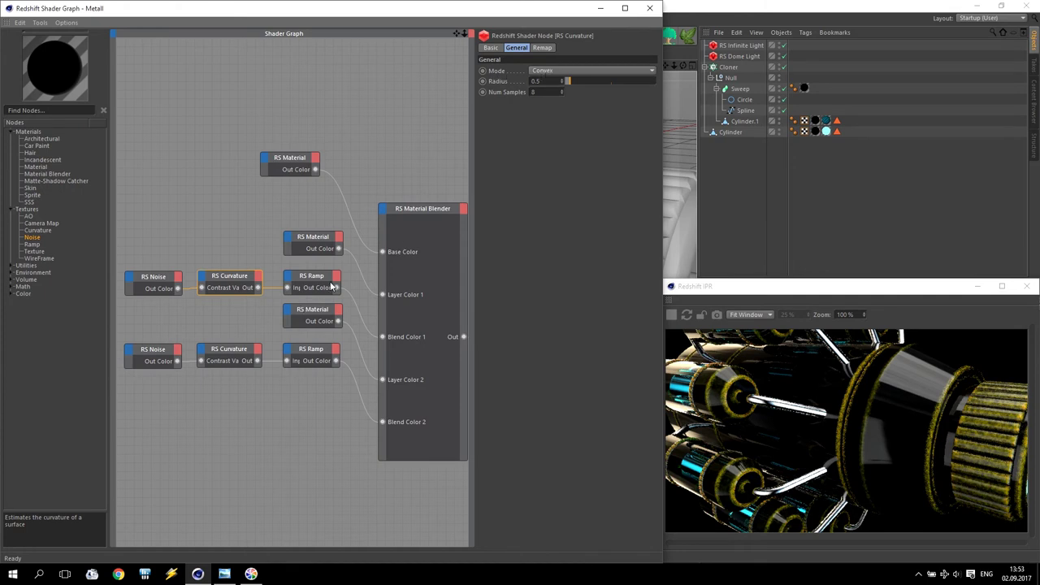
left_click(580, 70)
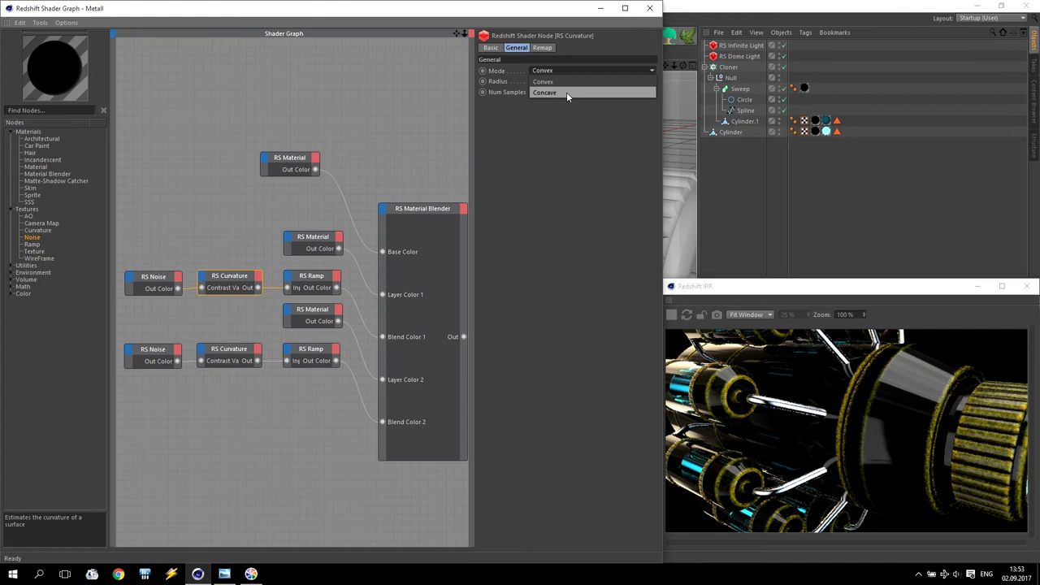
left_click(576, 132)
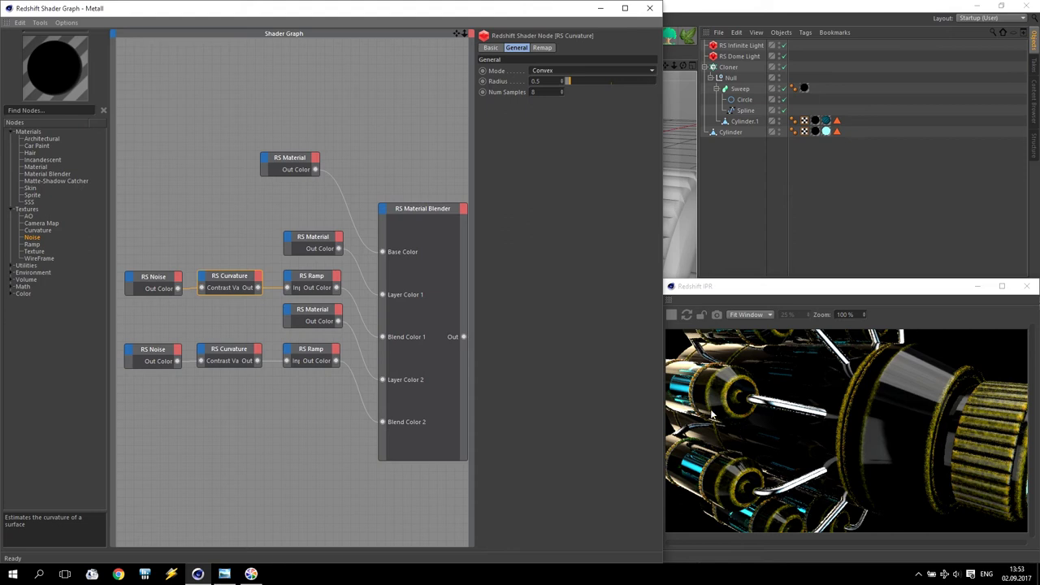
left_click(230, 350)
left_click(542, 70)
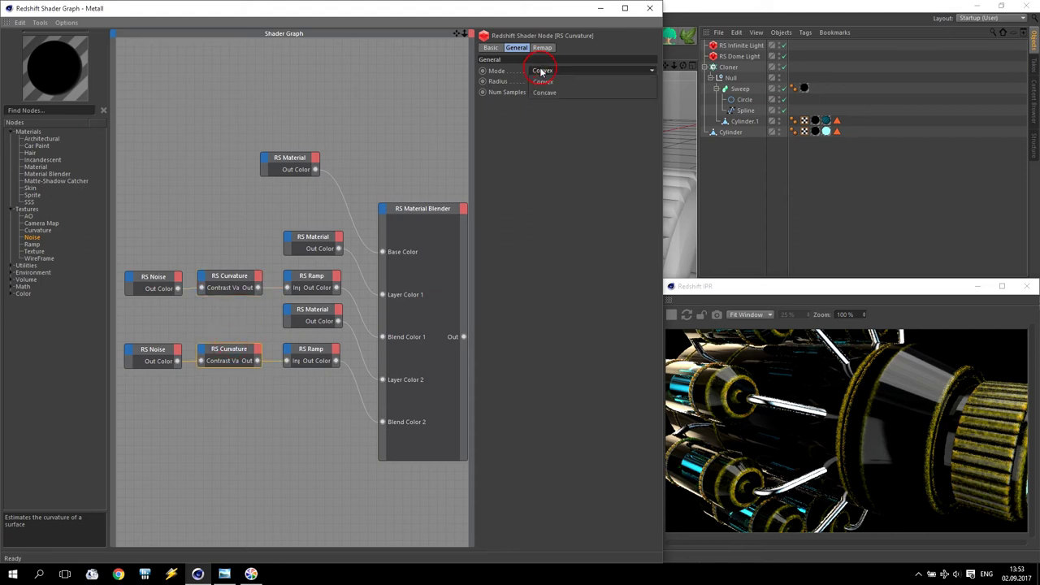
left_click(587, 95)
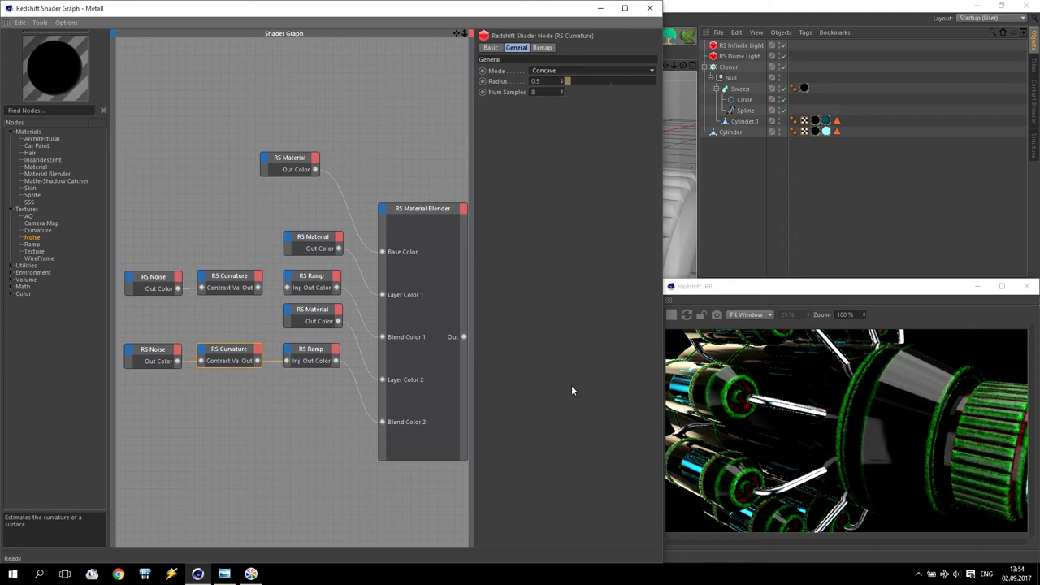
Shift the white knot of the second RS Ramp to about the middle of the gradient
left_click(310, 353)
left_click(490, 70)
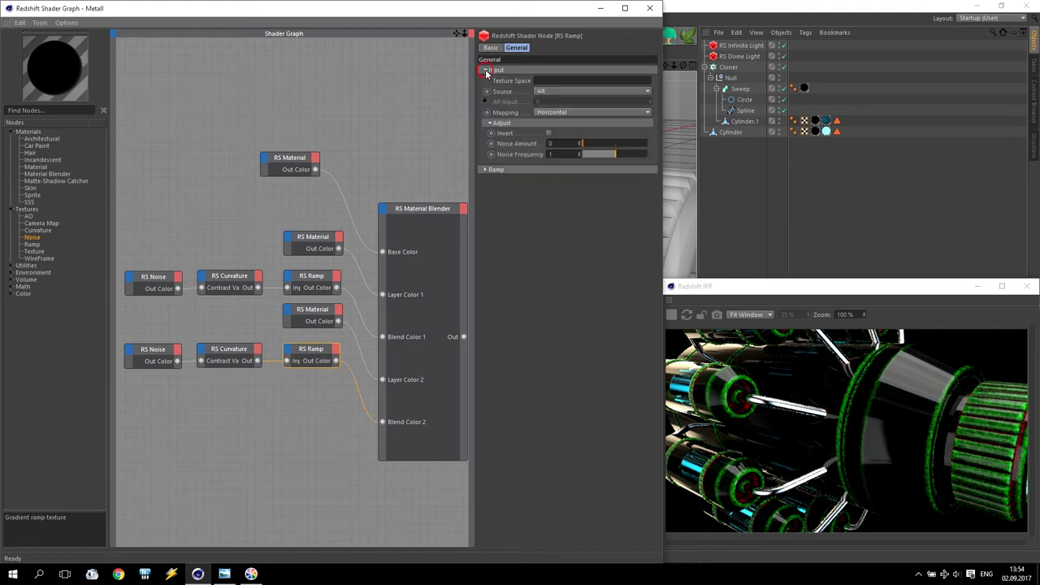
left_click(486, 170)
left_click_drag(651, 188, 603, 187)
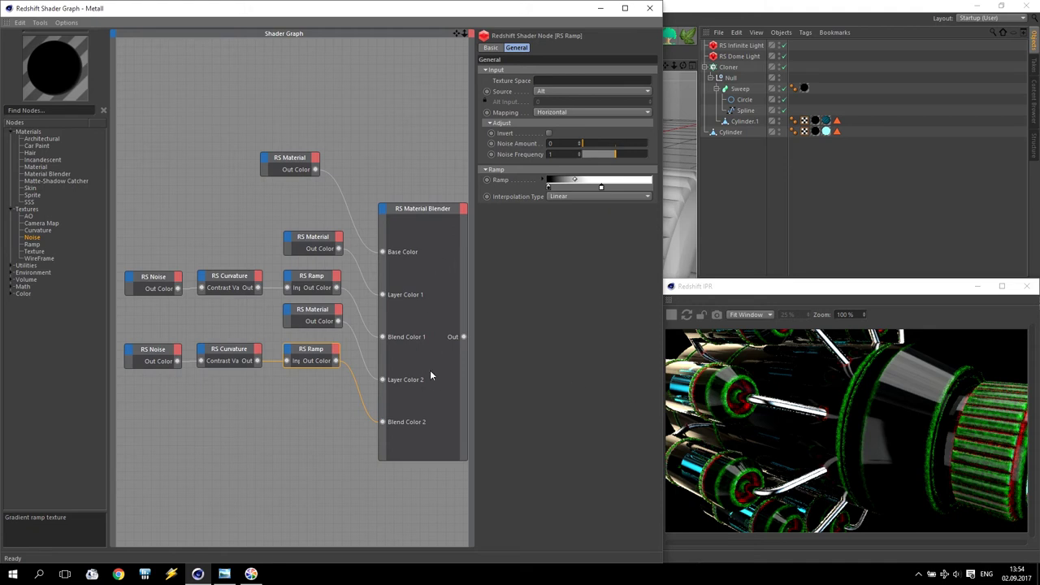
Duplicate the red material with its noise, curvature and ramp nodes as a third set below
left_click_drag(144, 385, 312, 396)
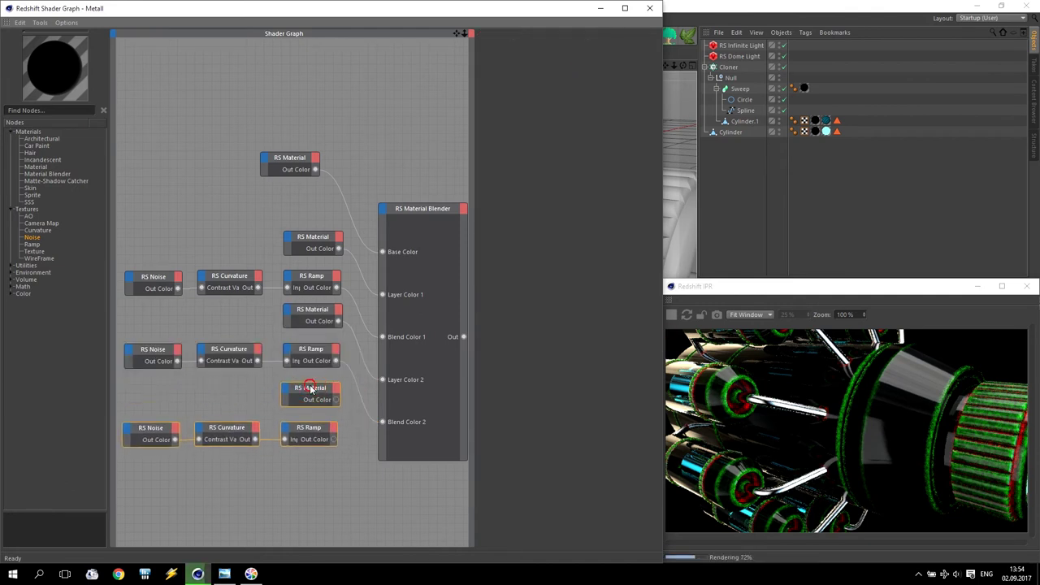
Change the diffuse color of the third layer's RS Material to yellow
left_click(310, 390)
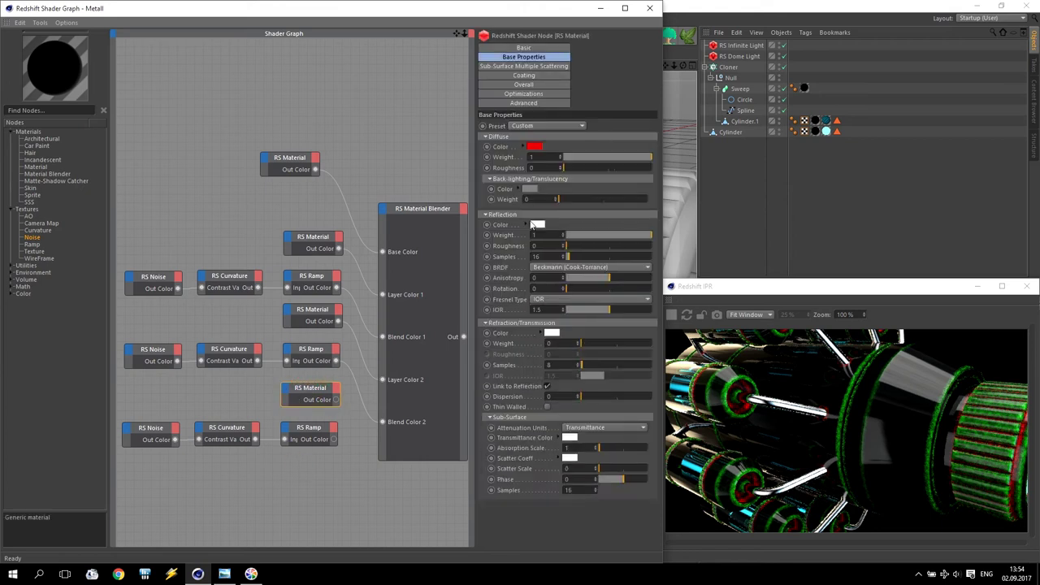
left_click(534, 147)
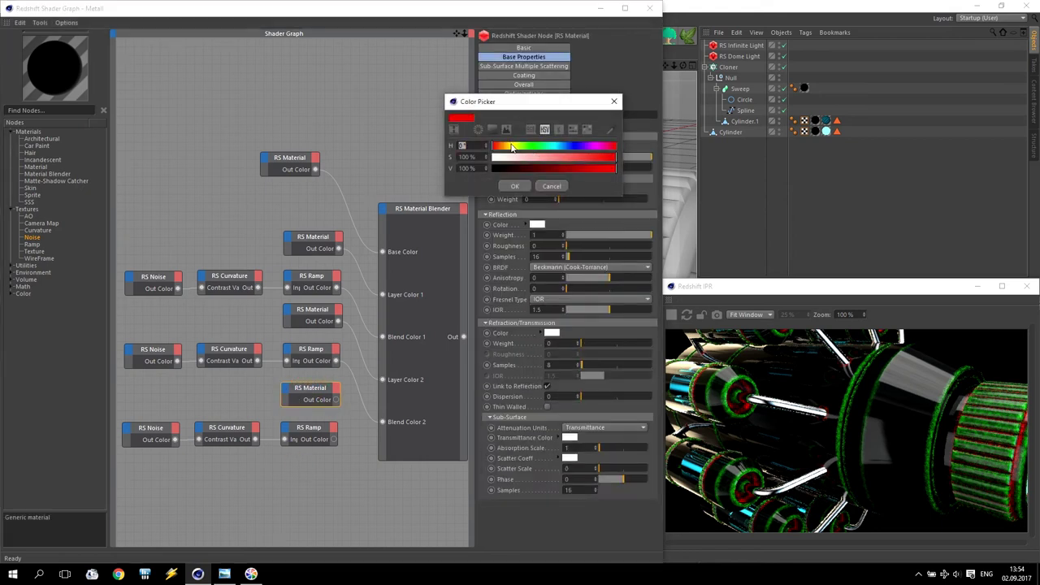
left_click(512, 147)
left_click(518, 186)
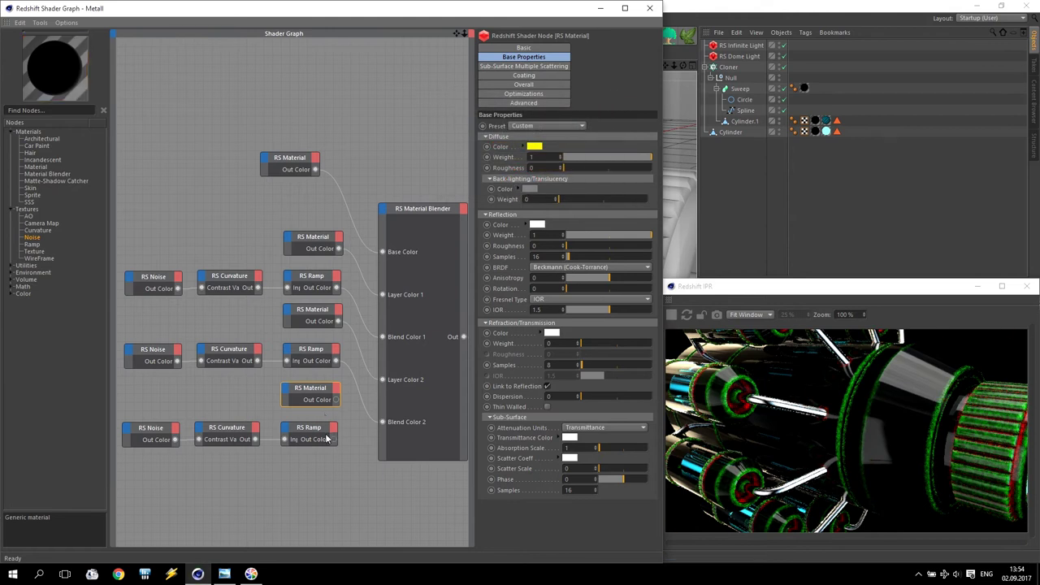
Delete the third set's curvature and ramp, and connect the yellow material to Layer Color 3 and its noise to Blend Color 3
left_click_drag(211, 461, 323, 429)
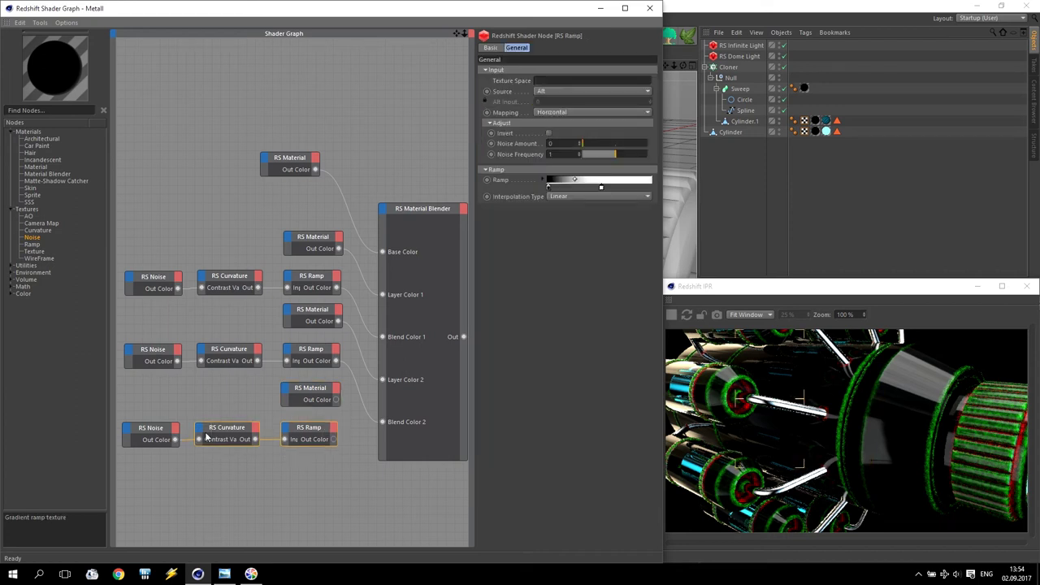
key("Delete")
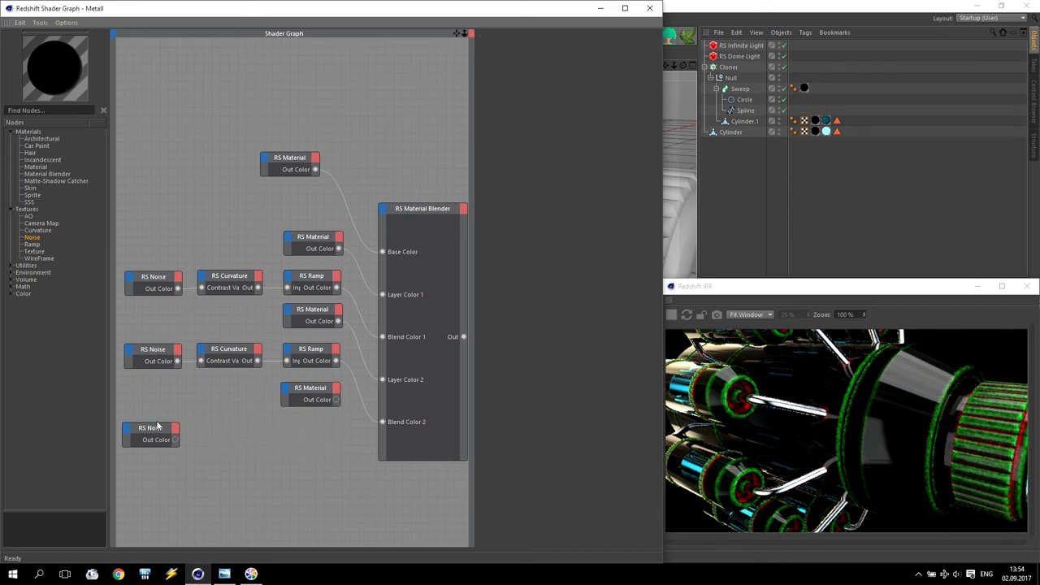
left_click(156, 433)
left_click_drag(336, 399, 460, 246)
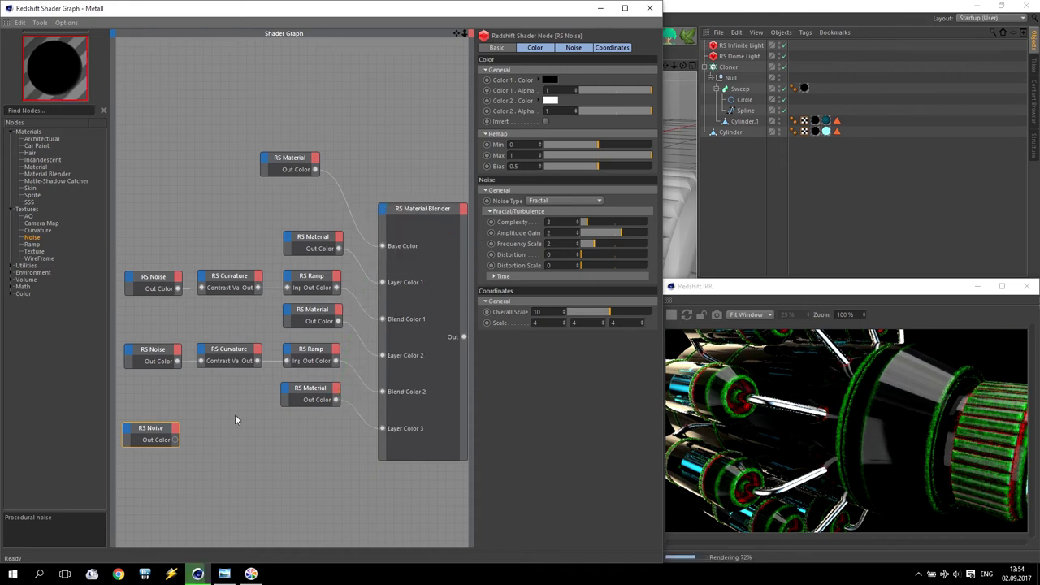
left_click_drag(173, 437, 465, 258)
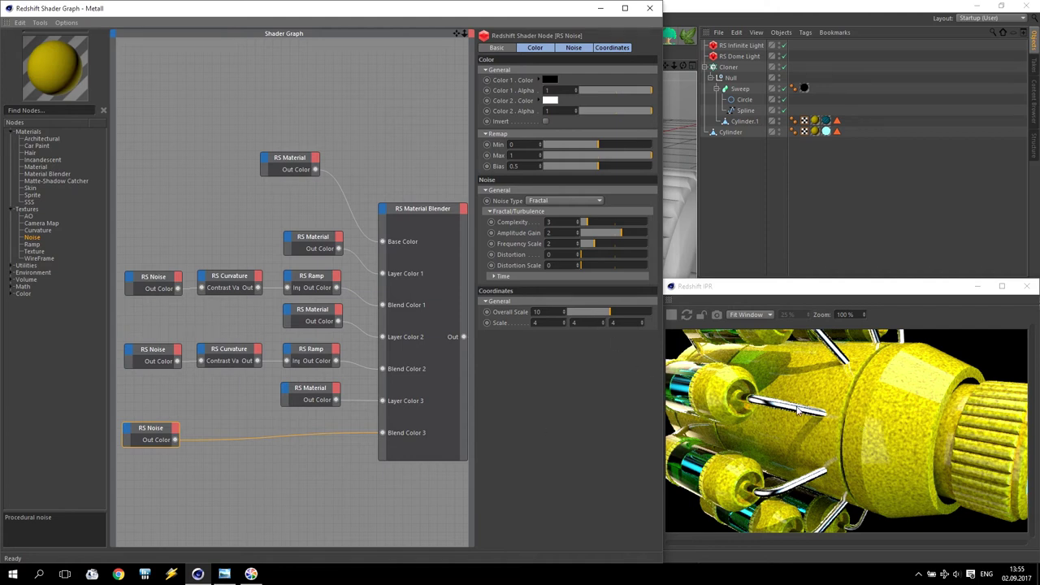
Insert an RS Color Correct node between the third layer's noise and Blend Color 3, and set its Contrast to 1
left_click(11, 294)
left_click_drag(43, 324, 279, 436)
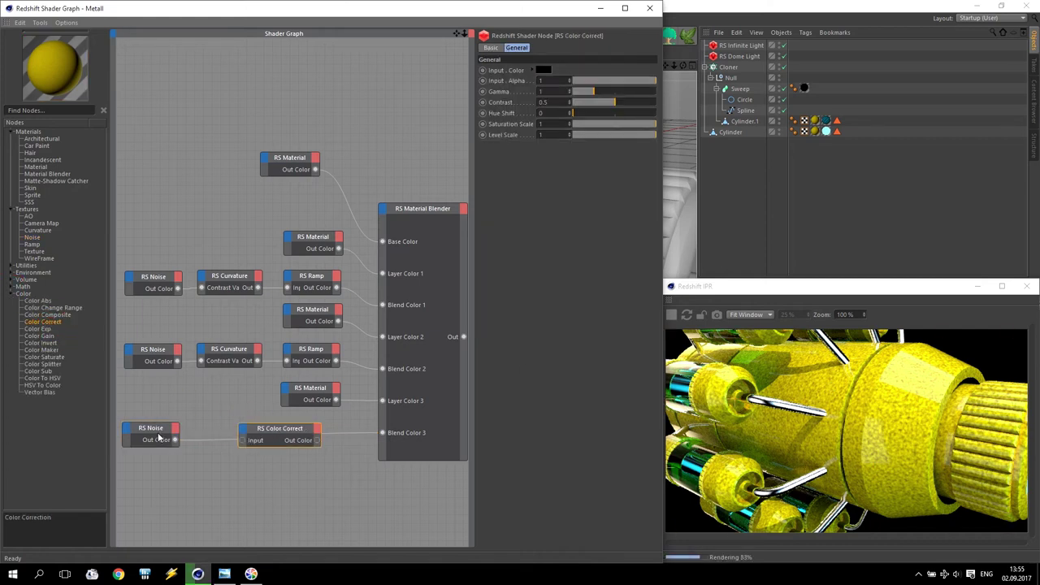
left_click(209, 444)
left_click_drag(209, 444, 246, 441)
left_click(351, 443)
left_click_drag(352, 444, 382, 433)
left_click(277, 429)
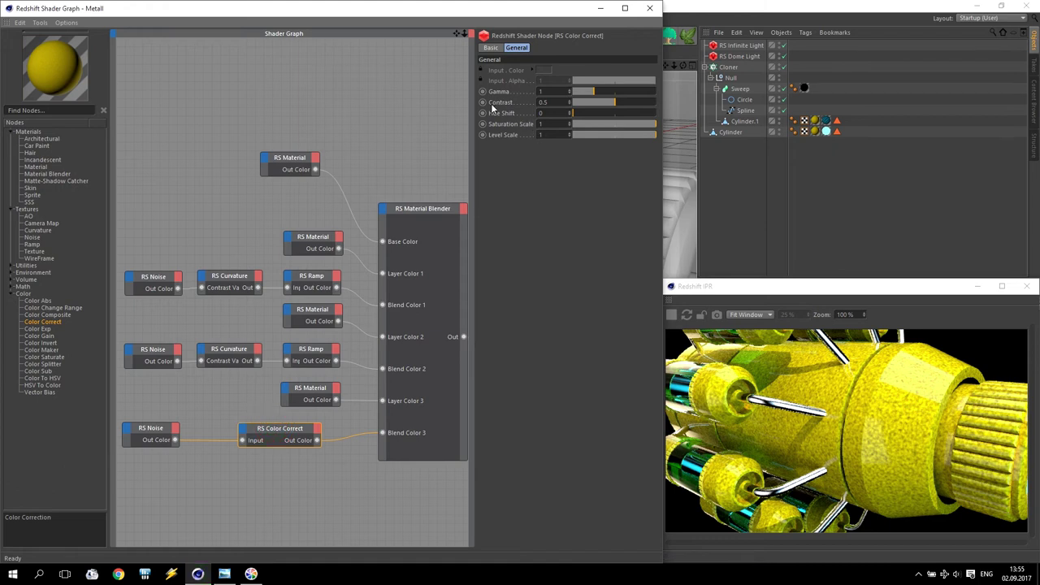
left_click_drag(615, 105, 657, 104)
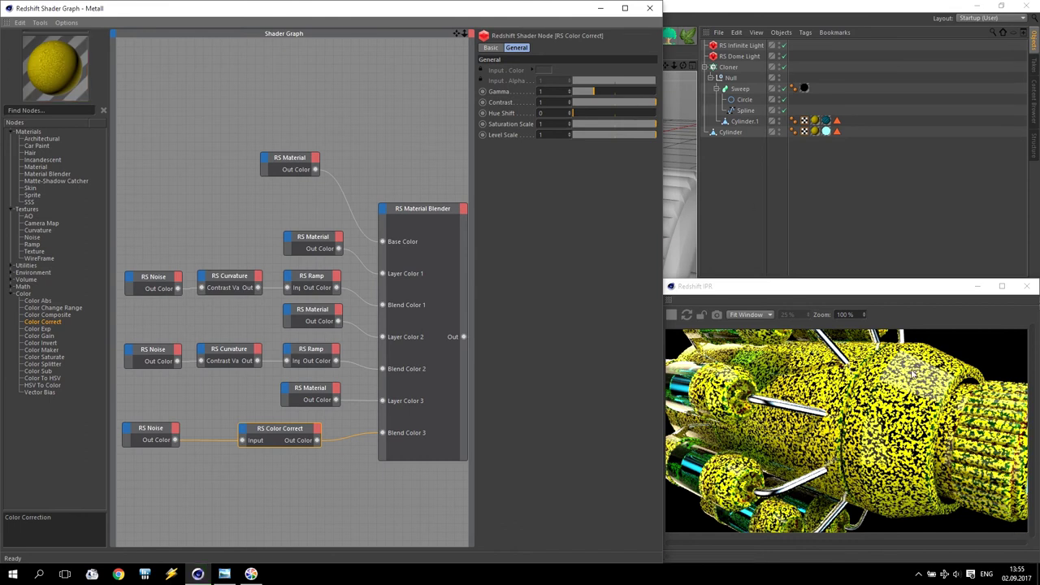
Compare the noise types on the third layer's RS Noise, choose Turbulence, and move the node closer to the RS Color Correct
left_click(155, 431)
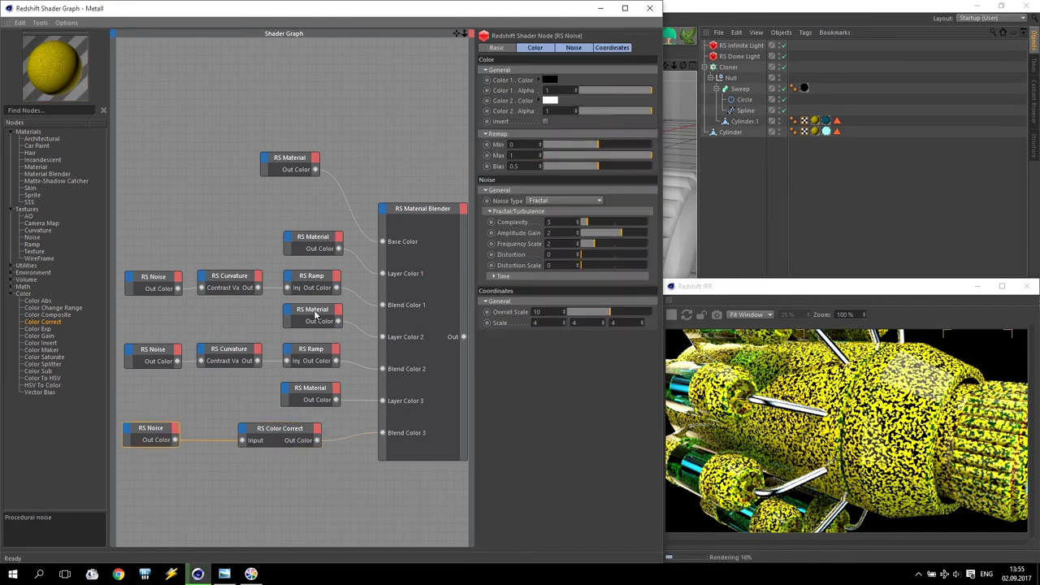
left_click(571, 49)
left_click(569, 80)
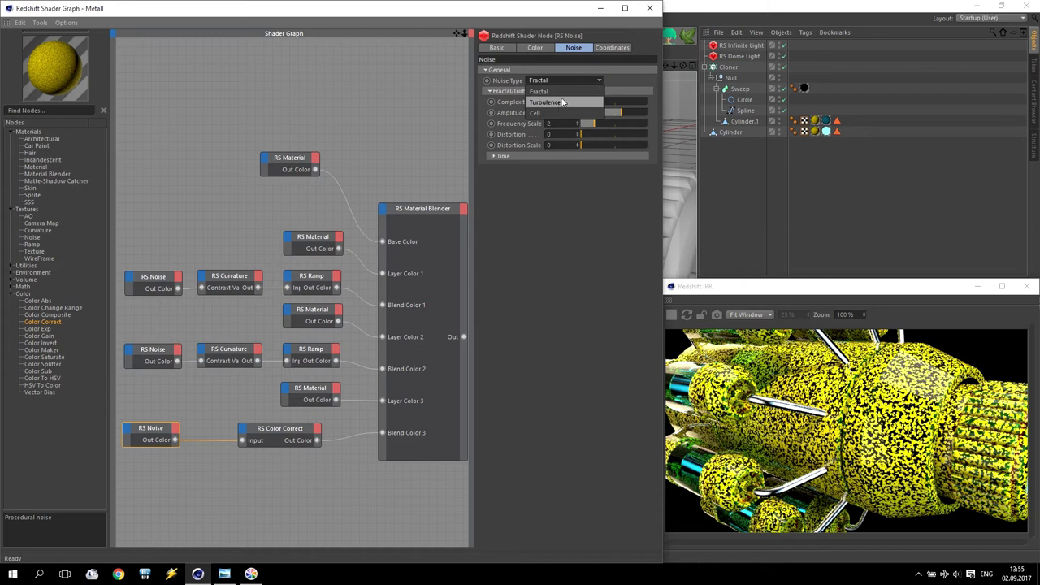
left_click(559, 101)
left_click(562, 80)
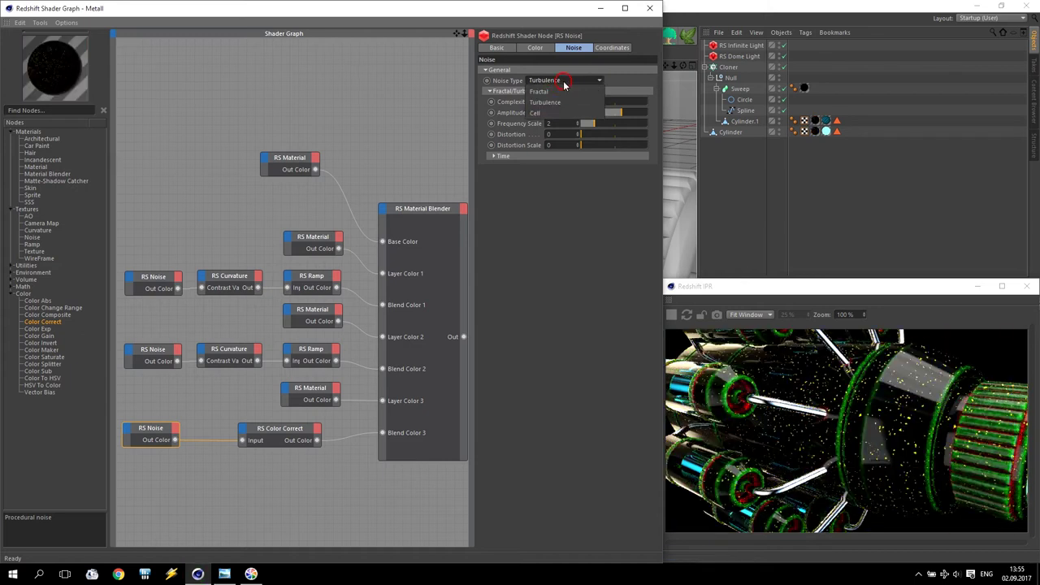
left_click(563, 114)
left_click(564, 79)
left_click(563, 91)
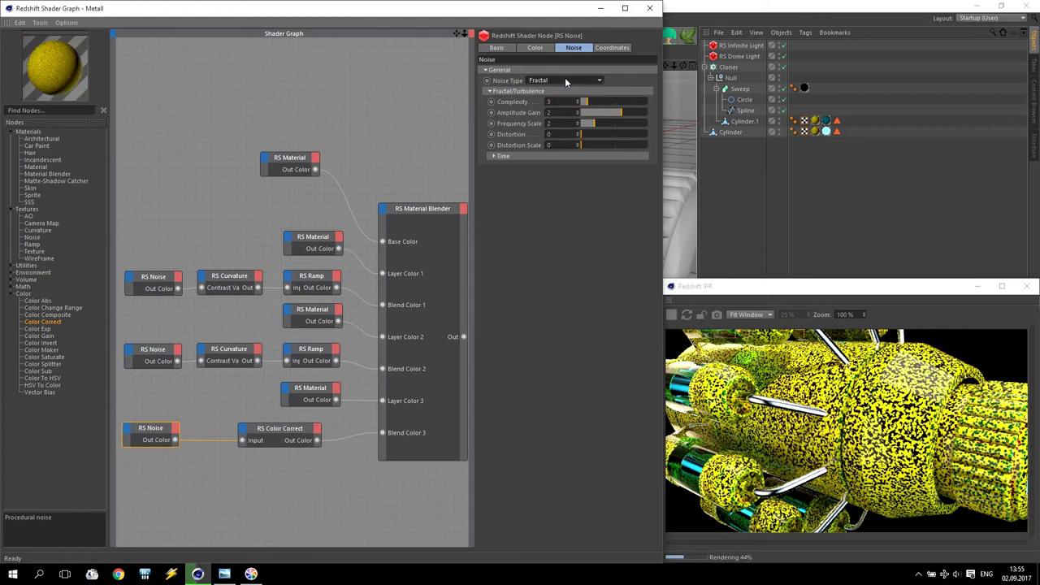
left_click(565, 79)
left_click(566, 104)
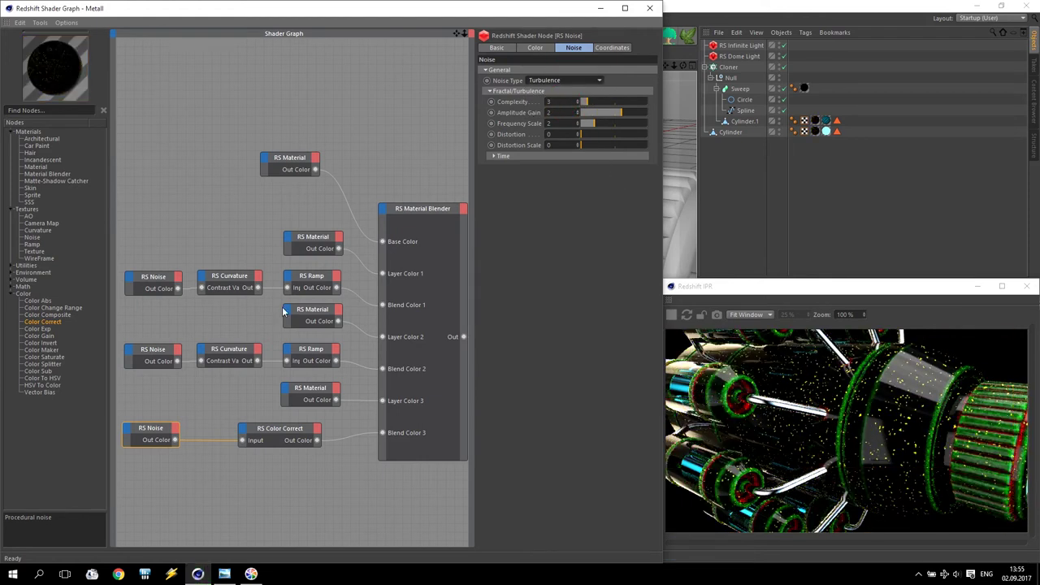
left_click_drag(149, 436, 189, 436)
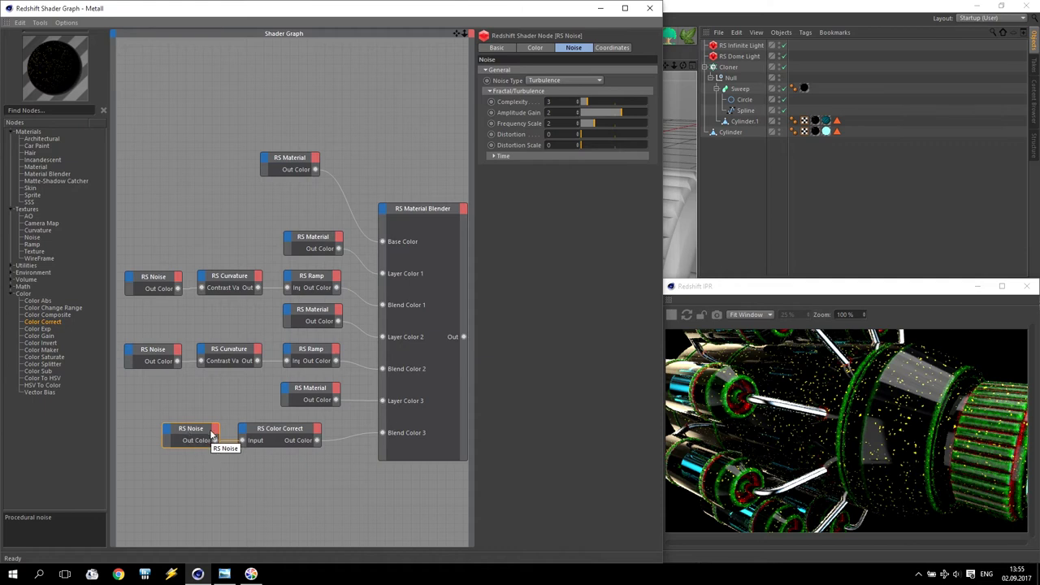
Add an RS AO node and connect it to the diffuse color of the base RS Material
left_click_drag(293, 158, 316, 168)
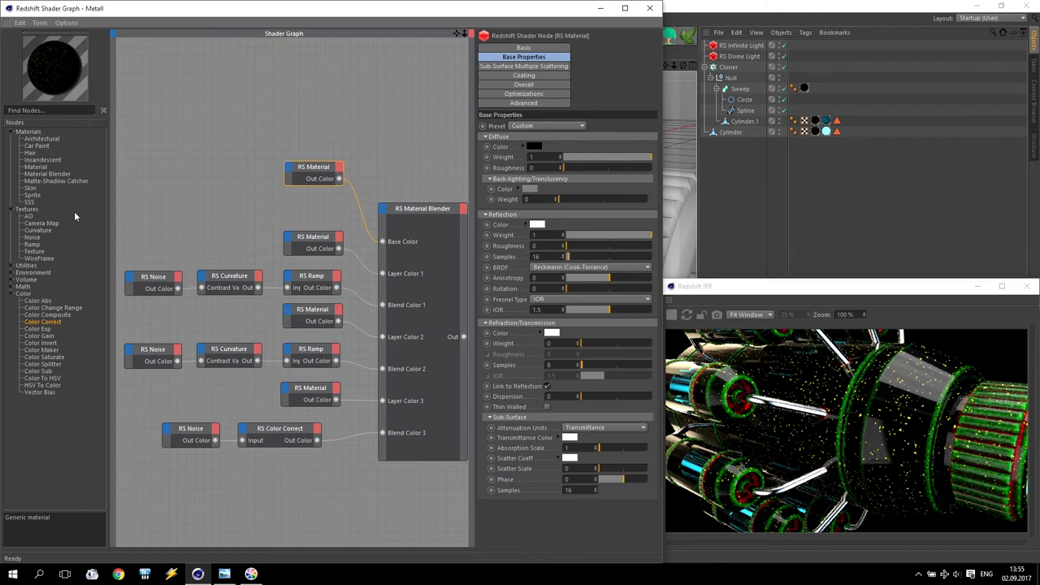
left_click(29, 216)
left_click_drag(29, 220, 464, 175)
Set the RS AO node's Bright Color to a dark green with a hue of 124° and 100 % saturation
left_click(205, 131)
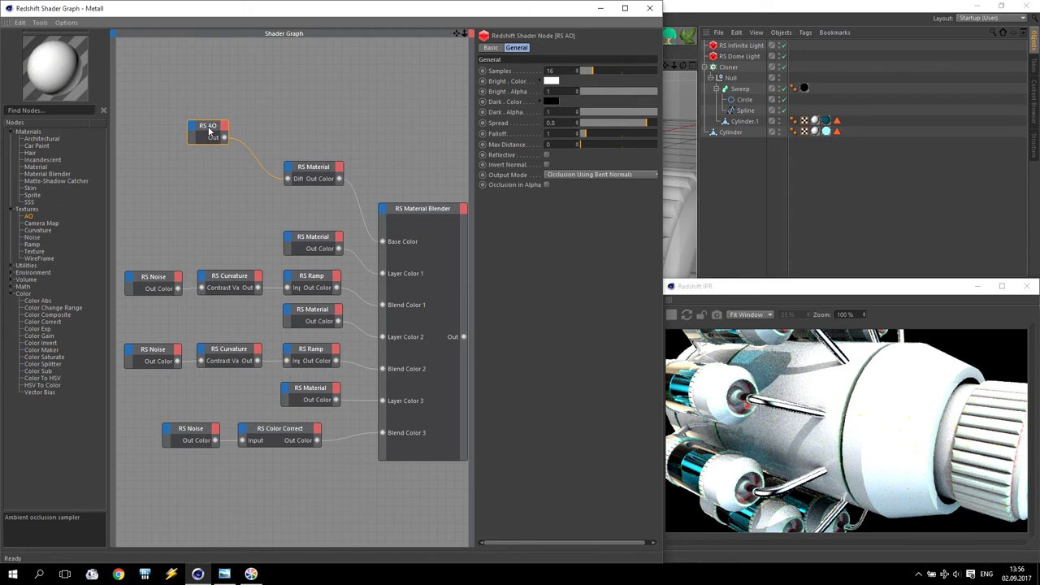
left_click(551, 83)
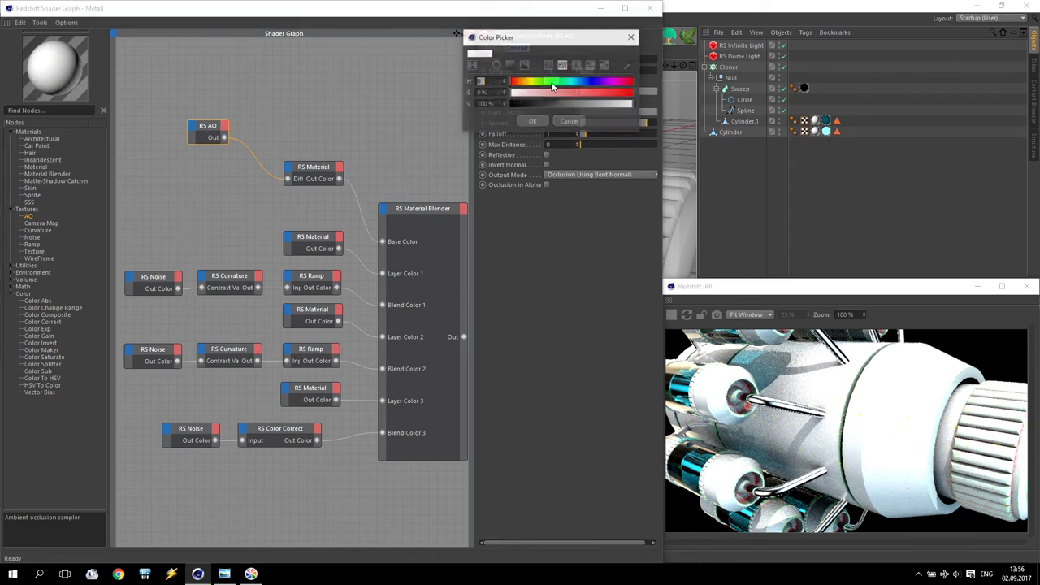
left_click(448, 83)
left_click(614, 93)
left_click(630, 95)
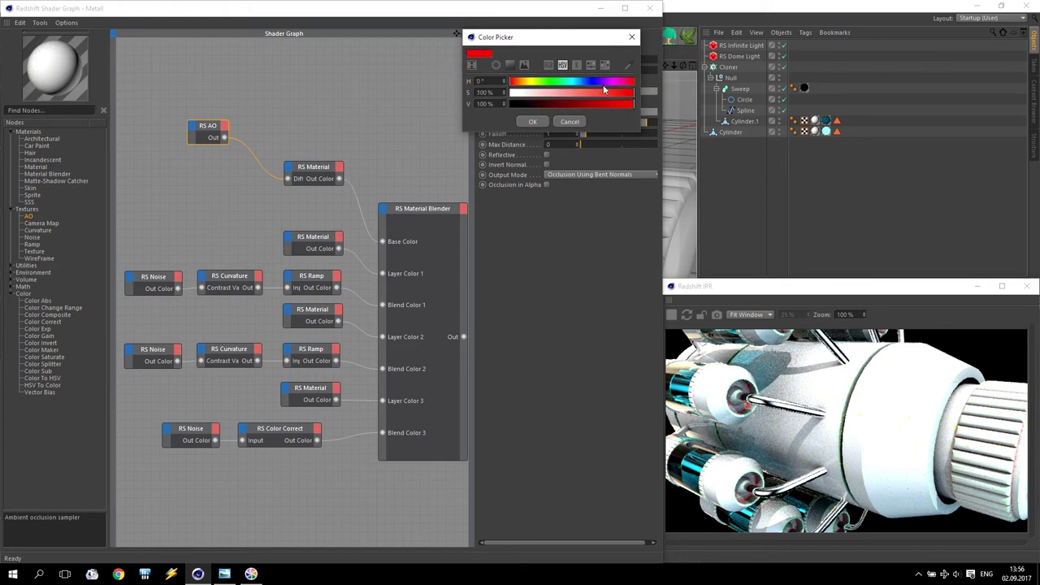
left_click(555, 82)
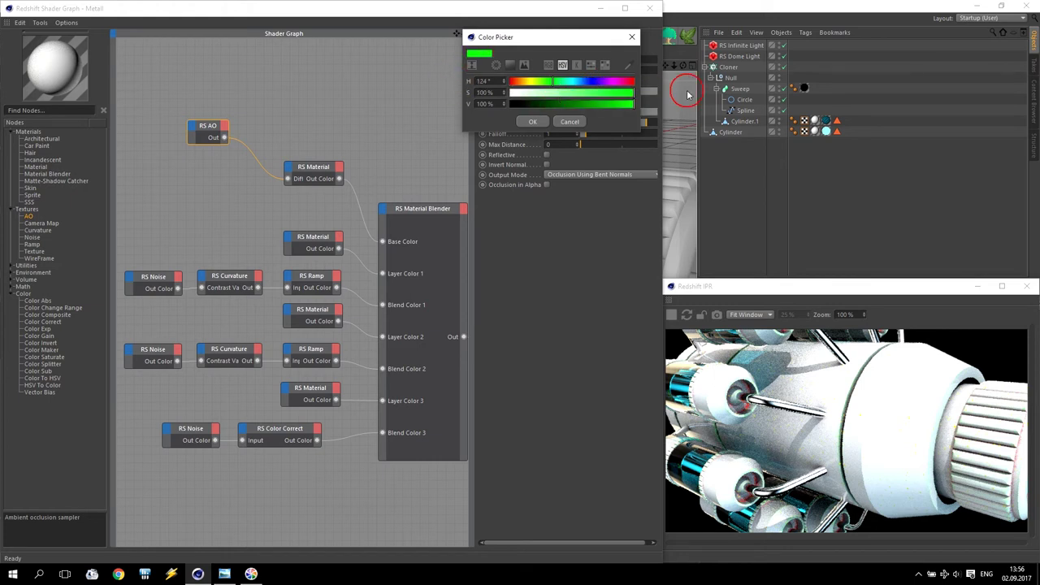
left_click(555, 104)
left_click(532, 121)
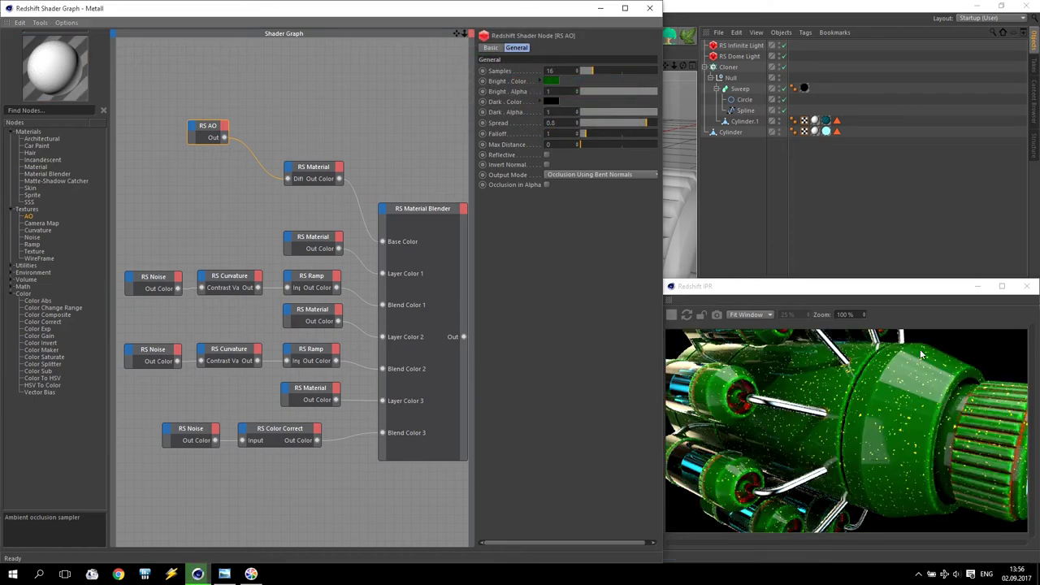
Set the reflection roughness of the base RS Material to 0.2
left_click(317, 169)
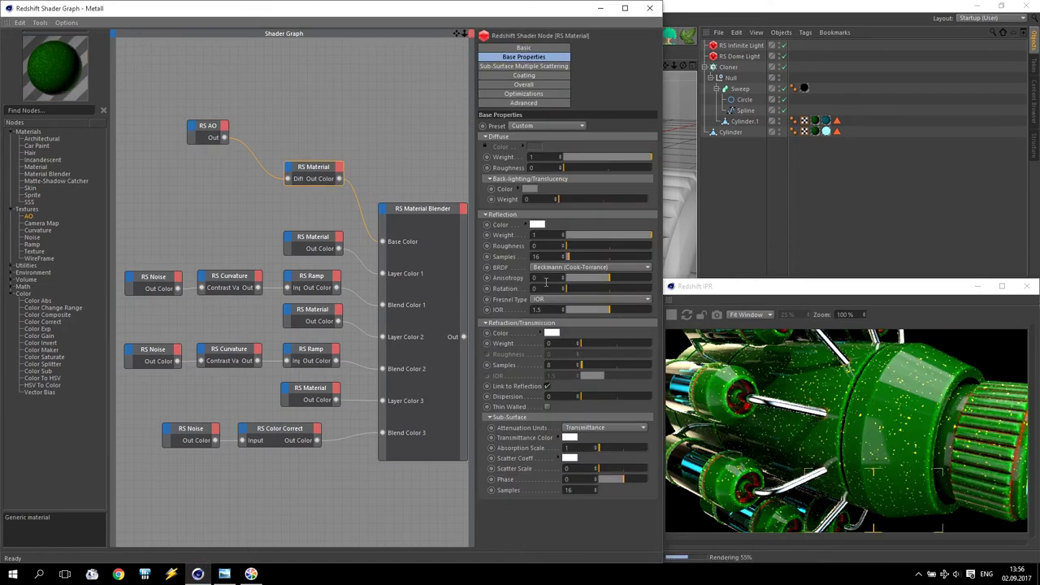
left_click(546, 247)
type(".2")
key("Return")
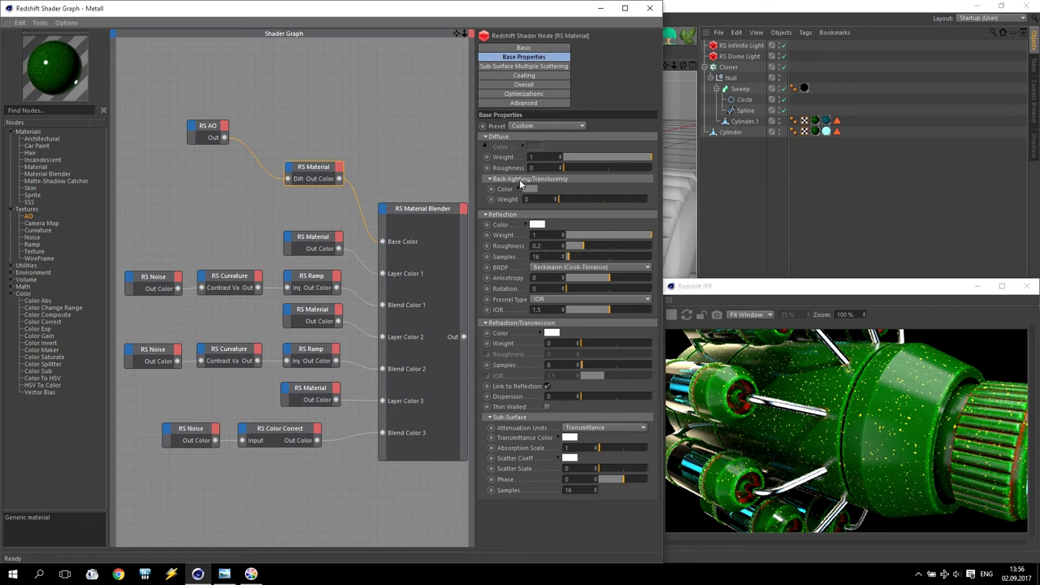
Add an RS Noise feeding a new RS Bump Map, and connect the bump map to the base material's overall Bump Input
left_click(218, 128)
left_click_drag(217, 128, 250, 128)
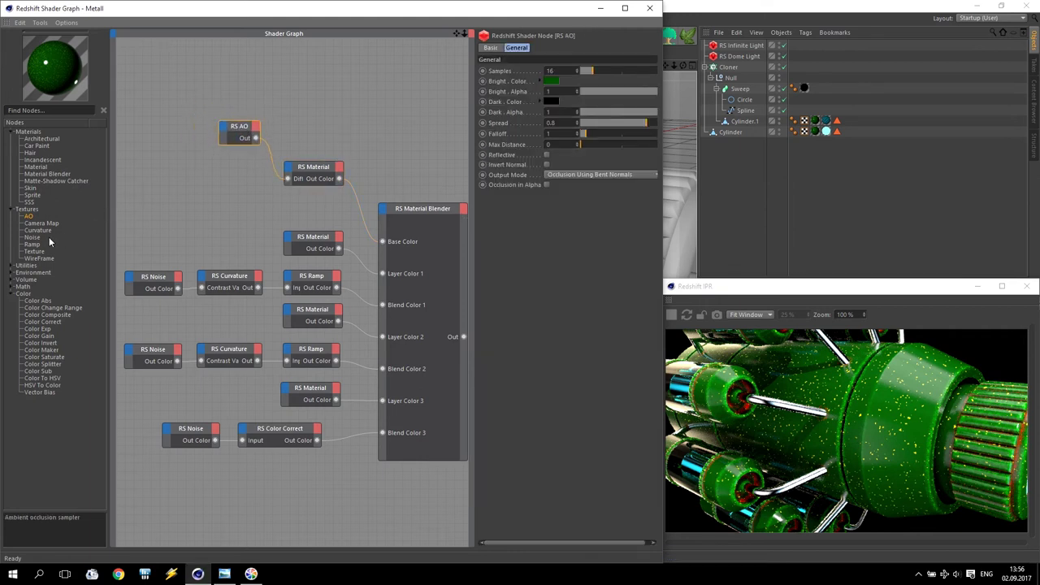
left_click_drag(27, 241, 155, 178)
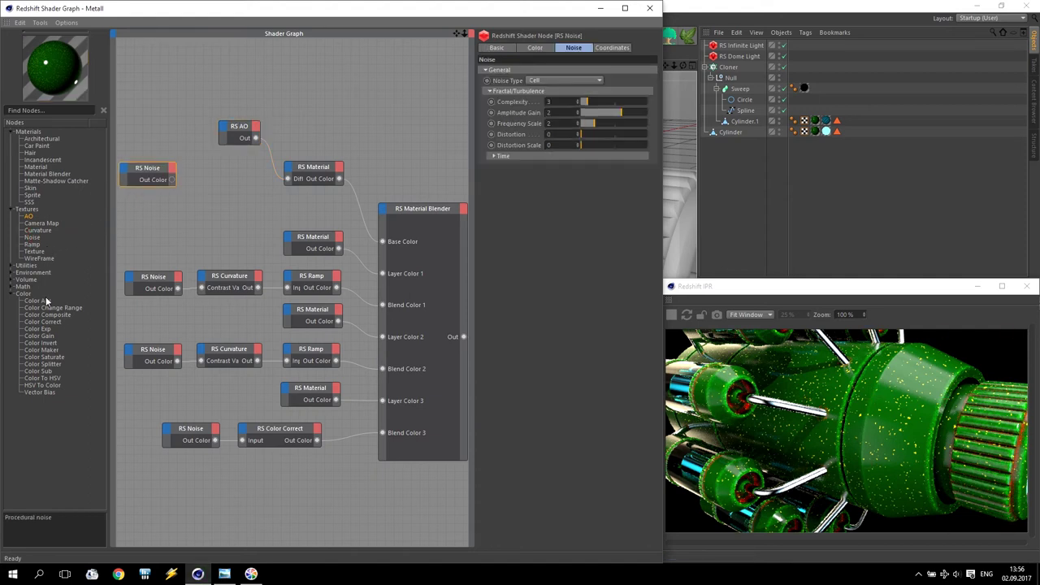
left_click(10, 266)
left_click_drag(37, 280, 195, 168)
left_click(240, 174)
left_click_drag(254, 179, 286, 173)
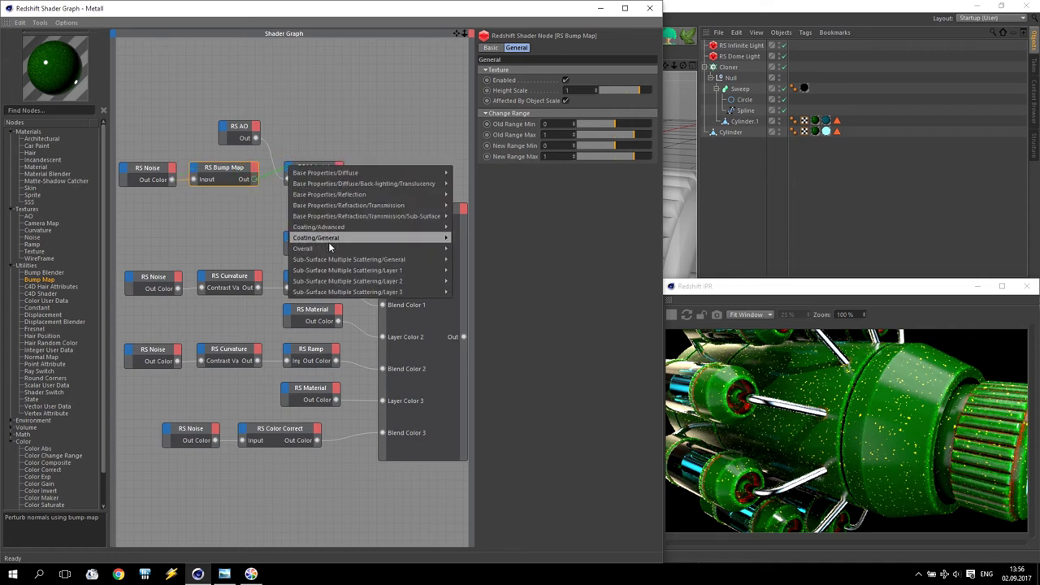
mouse_move(330, 249)
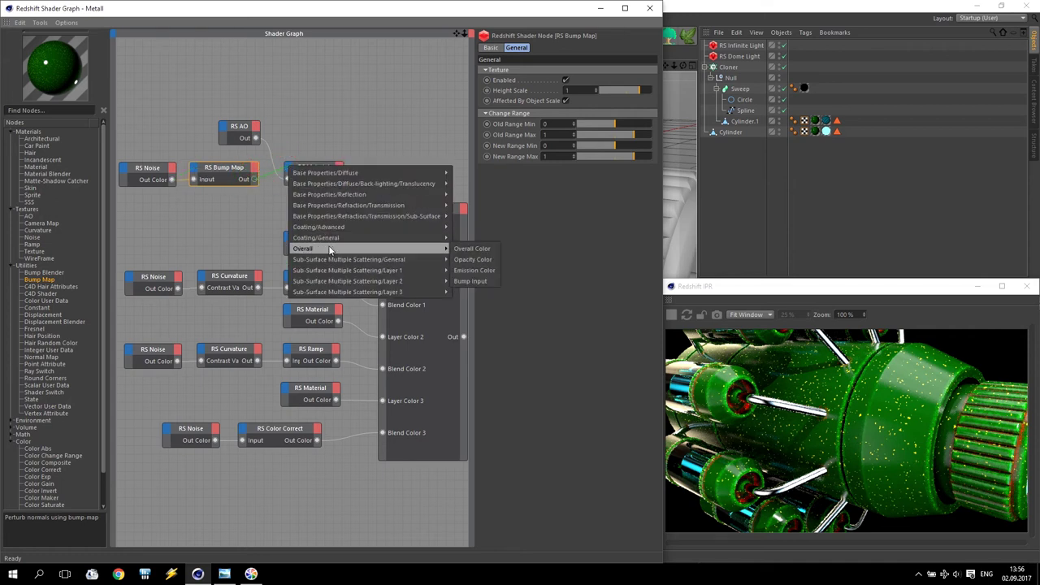
left_click(485, 281)
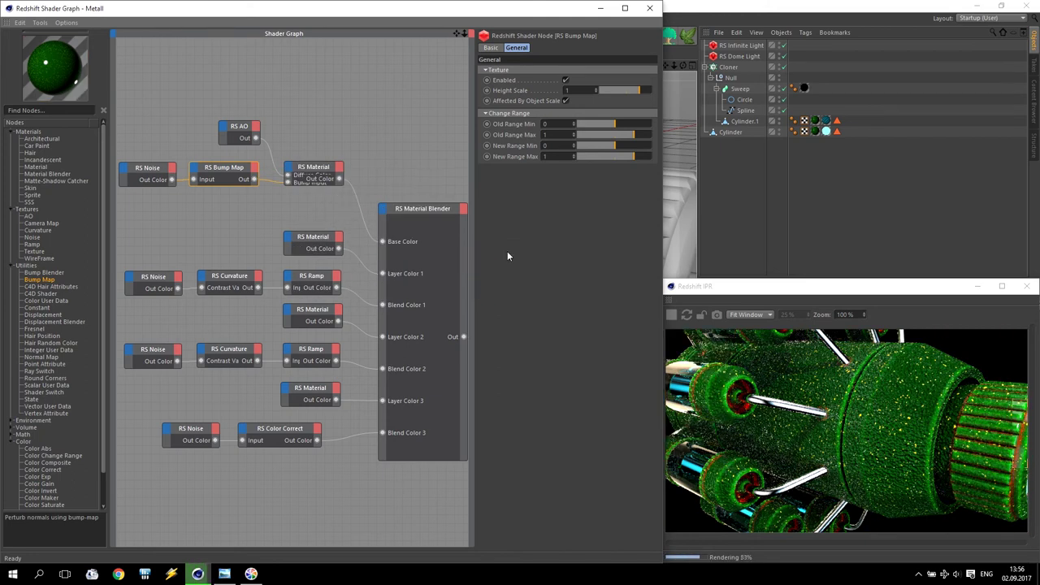
Set the noise type of the bump map's RS Noise to Turbulence
left_click(160, 170)
left_click(564, 79)
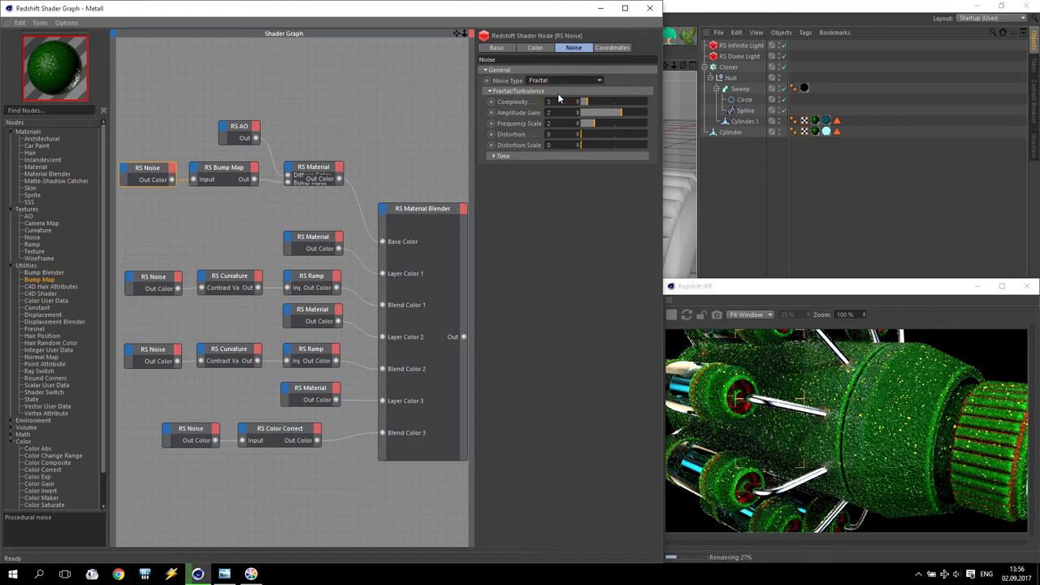
left_click(558, 92)
left_click(556, 104)
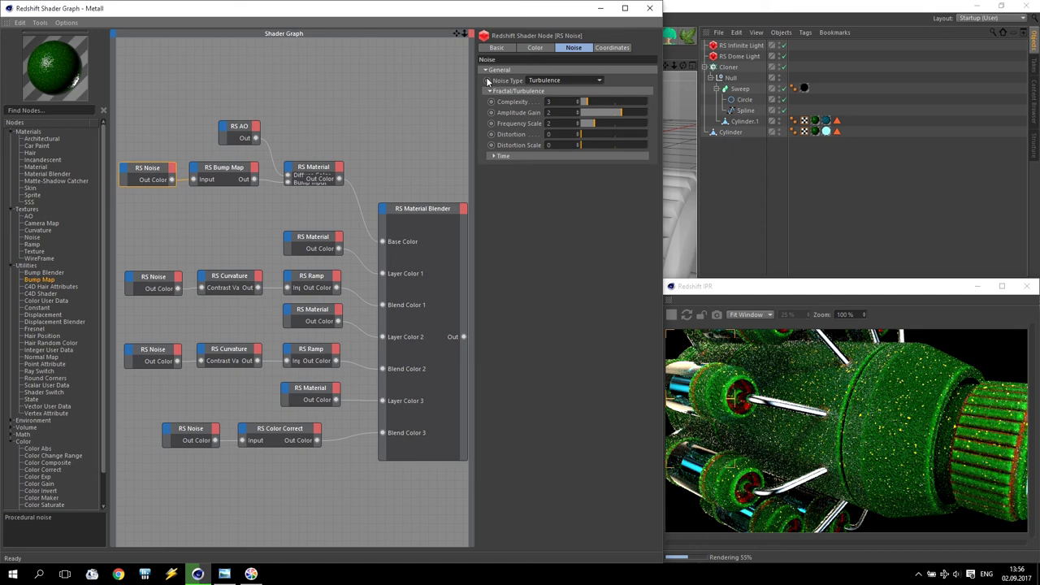
Try a Height Scale of 0.1 on the RS Bump Map, and reduce it to 0.05
left_click(224, 169)
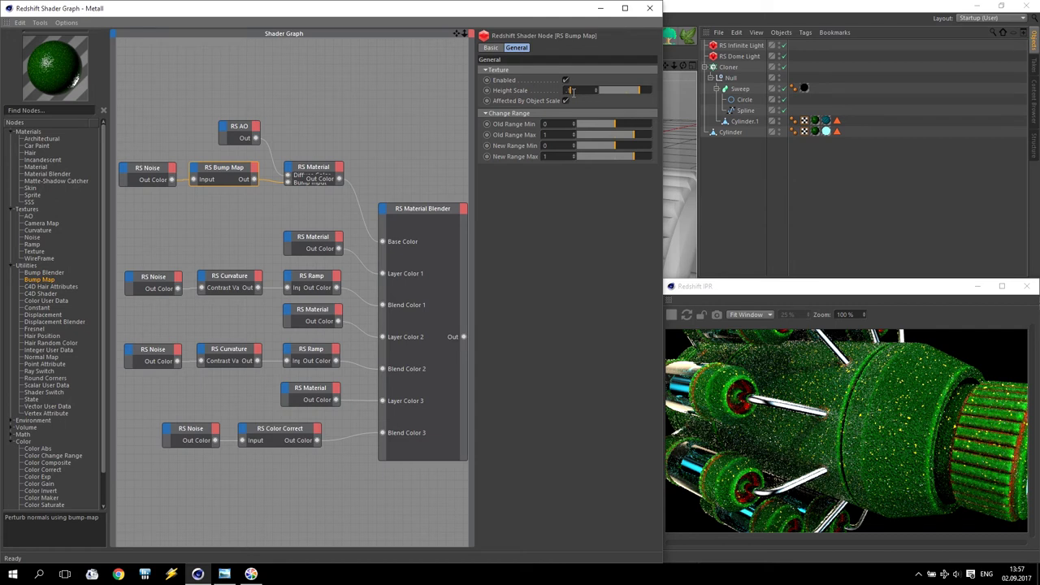
type("0.1")
key("Return")
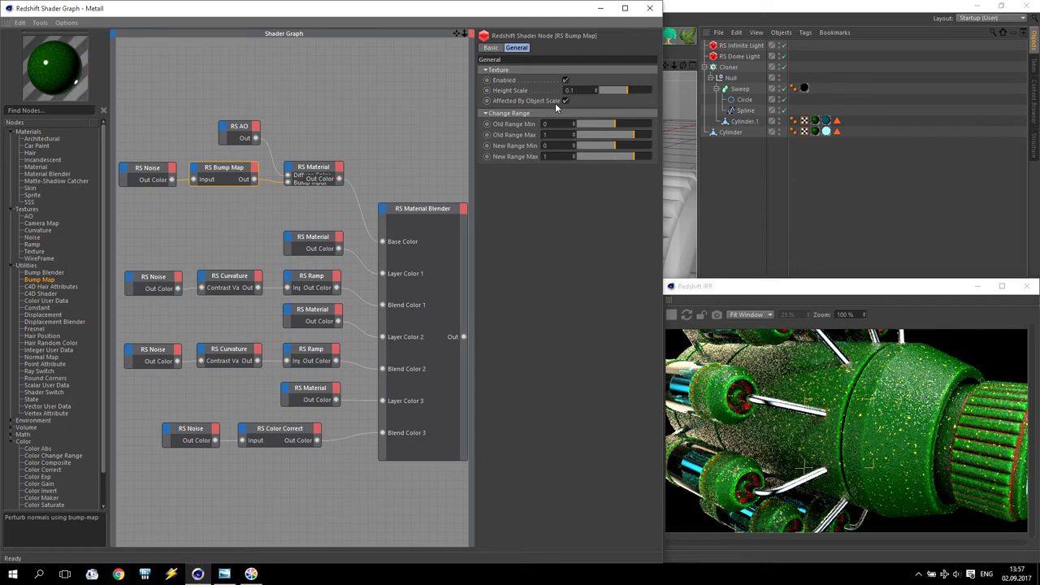
left_click_drag(571, 90, 585, 91)
type("05")
key("Return")
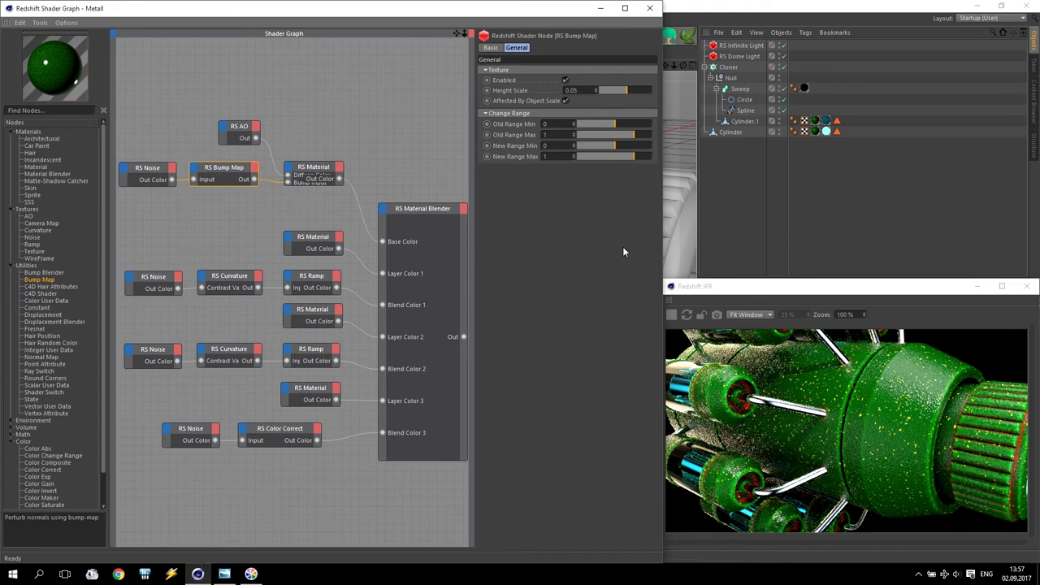
Try an Overall Scale of 1 and 2 on the bump map's RS Noise, and raise it to 5
left_click(150, 163)
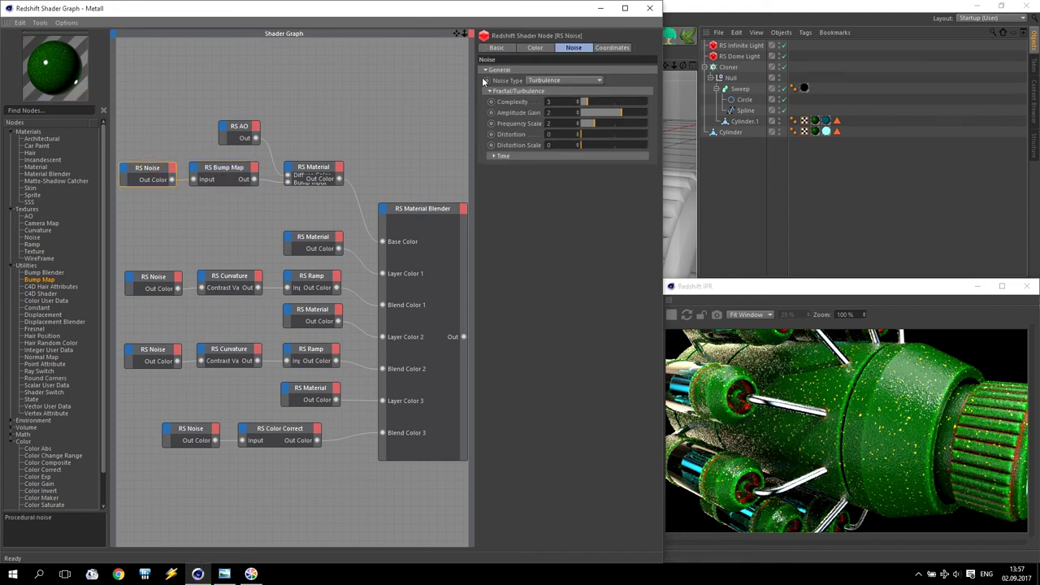
left_click(604, 49)
double_click(546, 79)
type("1")
key("Return")
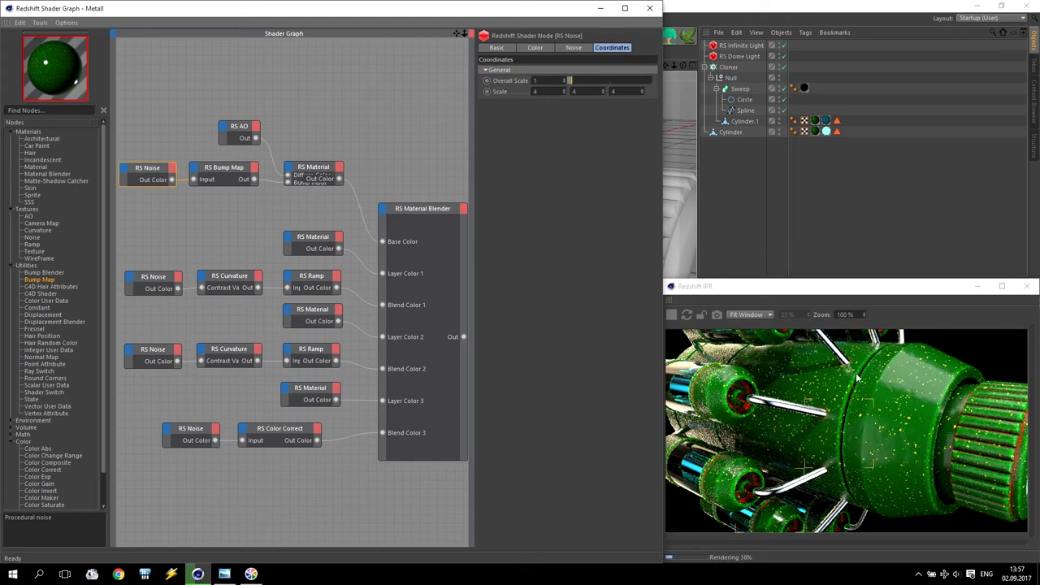
key("Return")
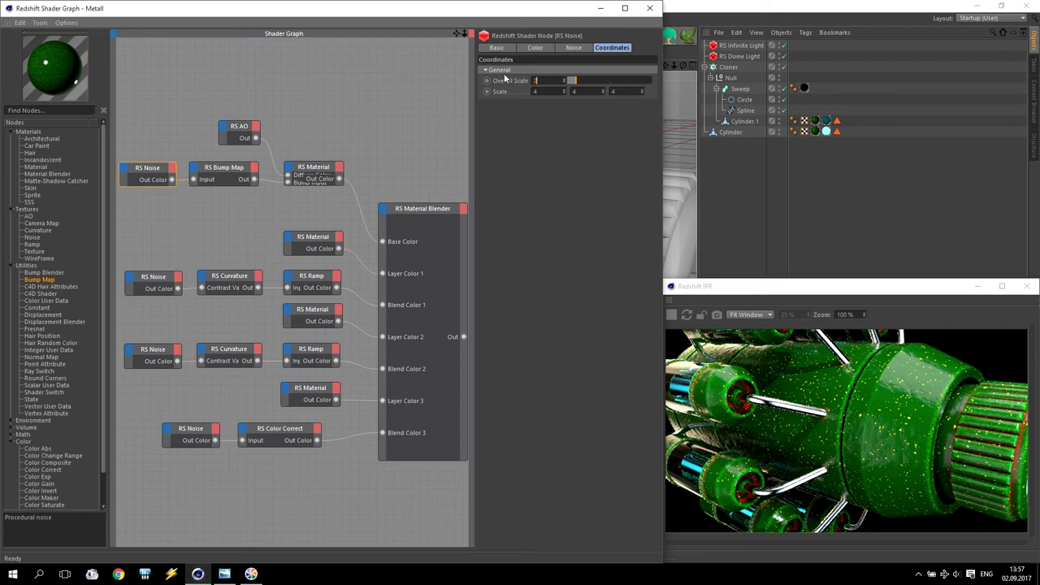
double_click(542, 81)
type("5")
key("Return")
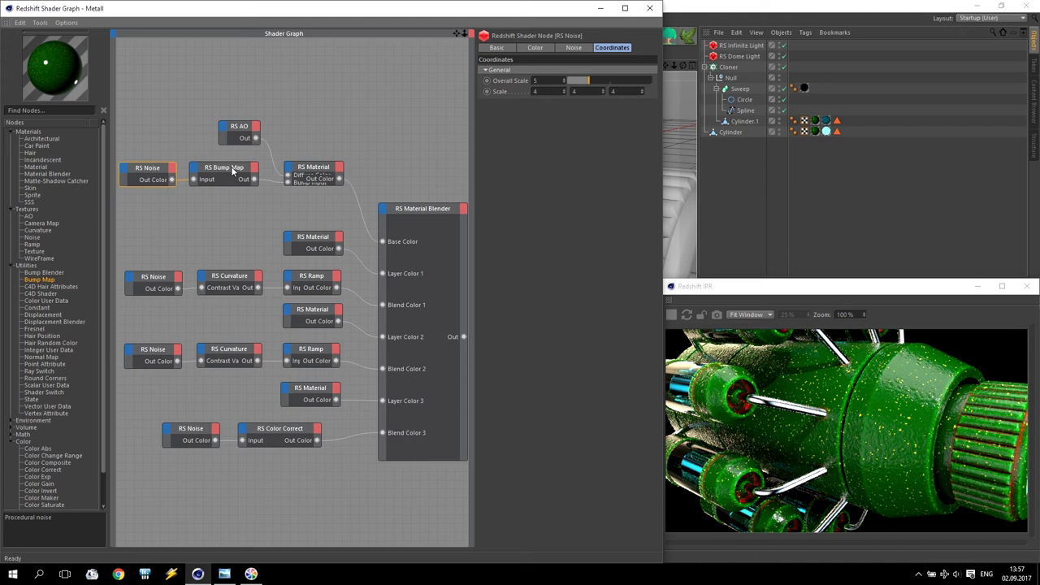
Move the base RS Material node up beside the RS AO node in the shader graph
left_click(307, 187)
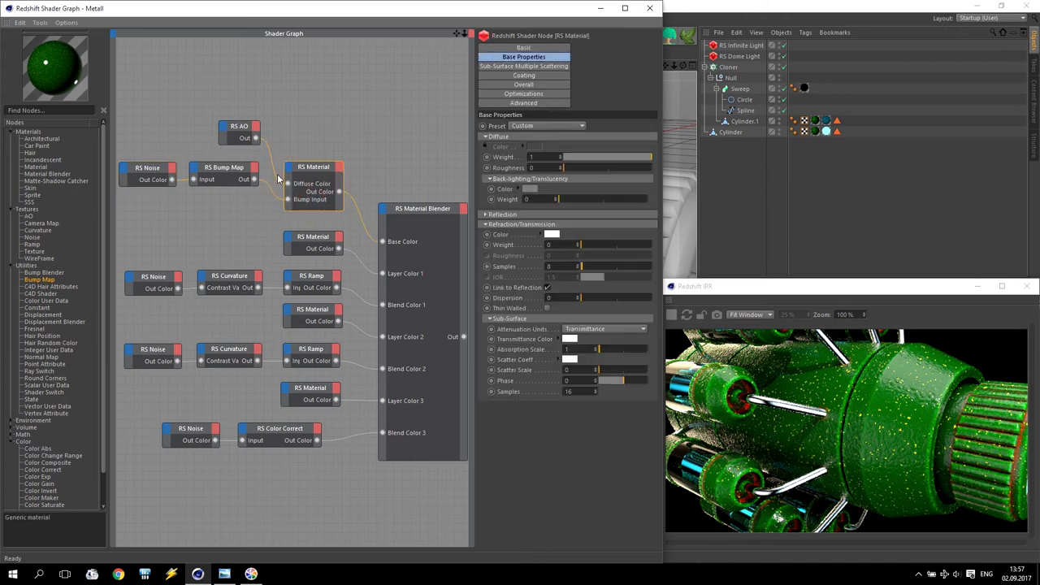
left_click_drag(307, 169, 307, 145)
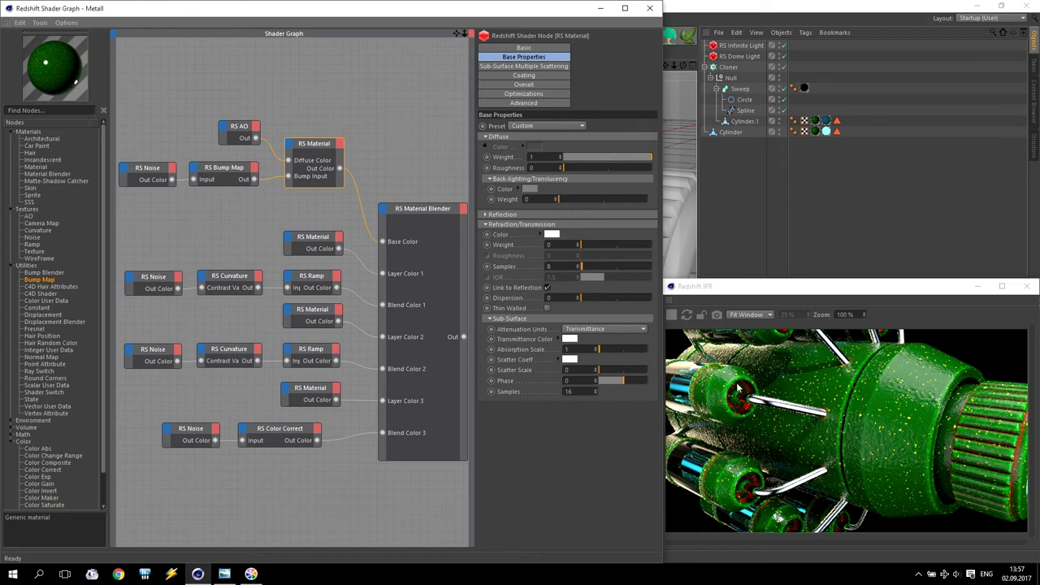
Set the diffuse weight of the RS Material feeding Layer Color 1 to 0
left_click(317, 241)
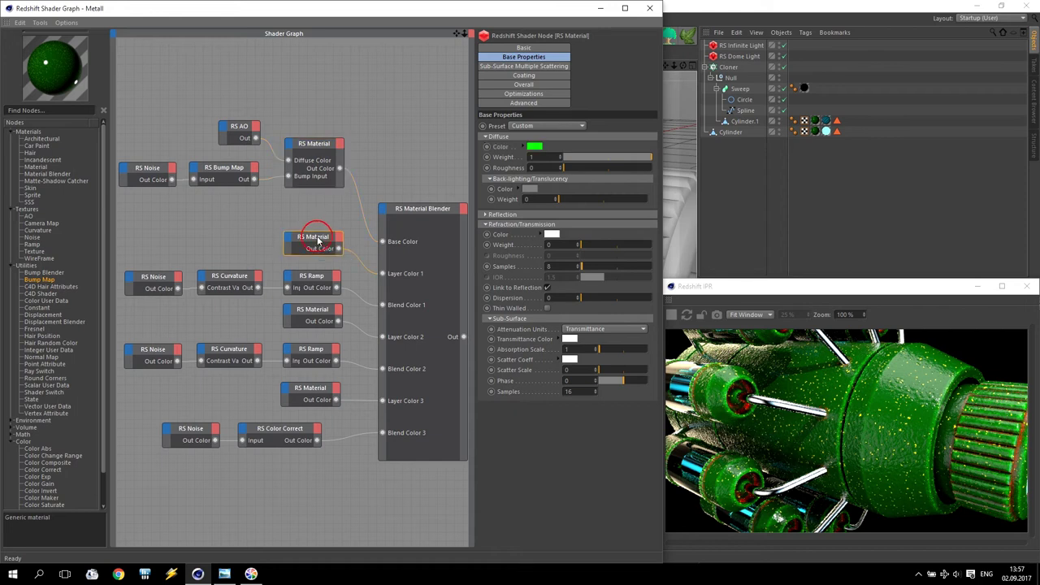
left_click(534, 147)
left_click(549, 187)
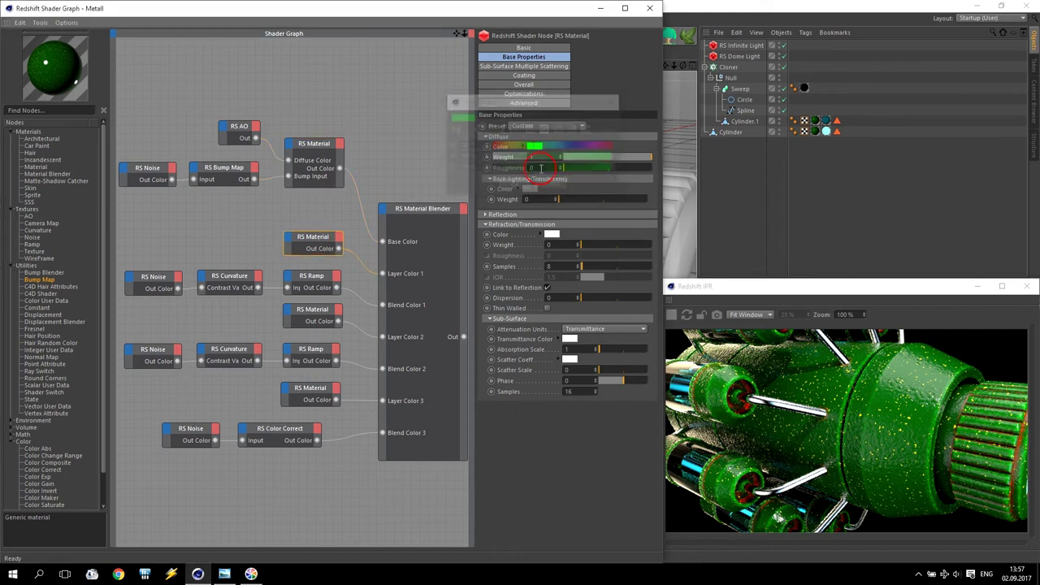
left_click(411, 158)
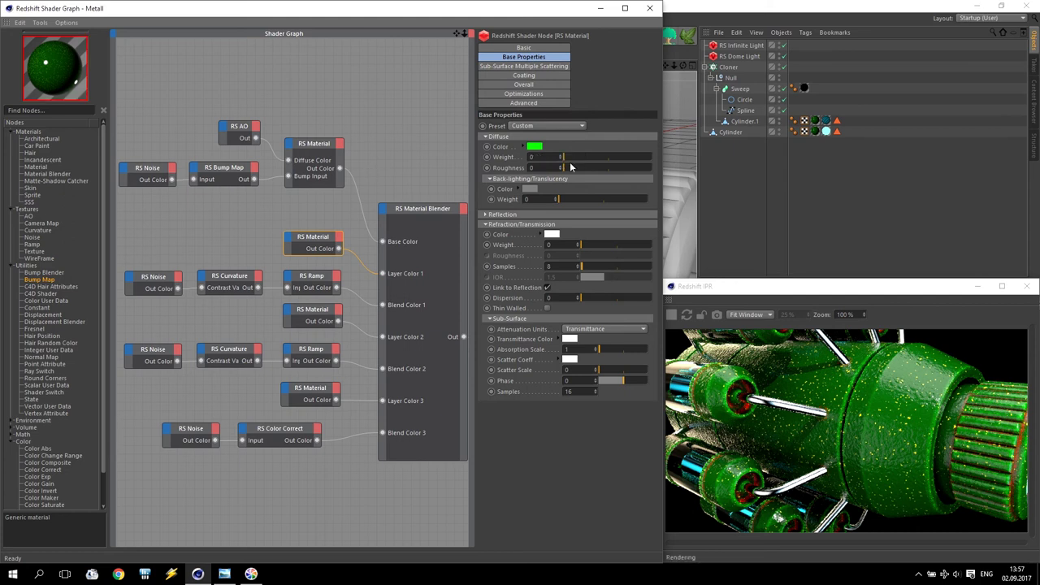
Set the reflection Fresnel Type of the Layer Color 1 material to Color + Edge Tint
left_click(485, 215)
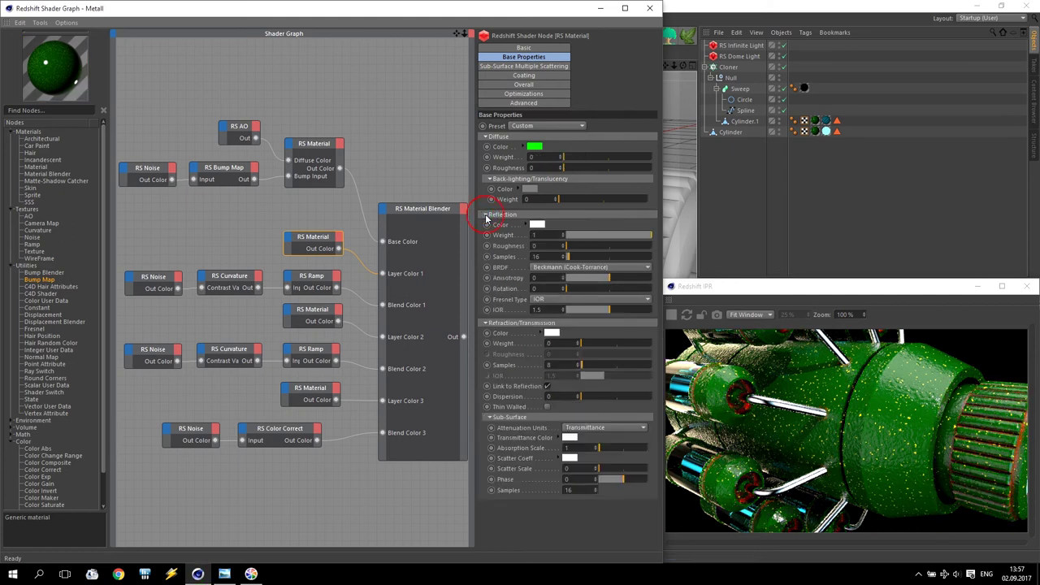
left_click(547, 301)
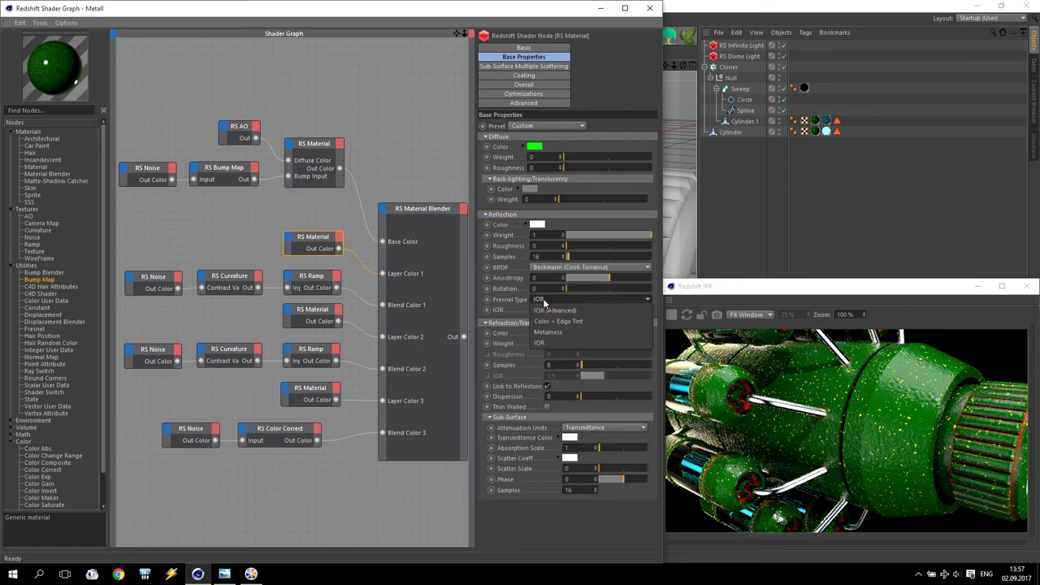
left_click(552, 321)
Set the Layer Color 1 material's Reflectivity to a grey of 59% value and its Metal Edge Tint to 71% value
left_click(556, 310)
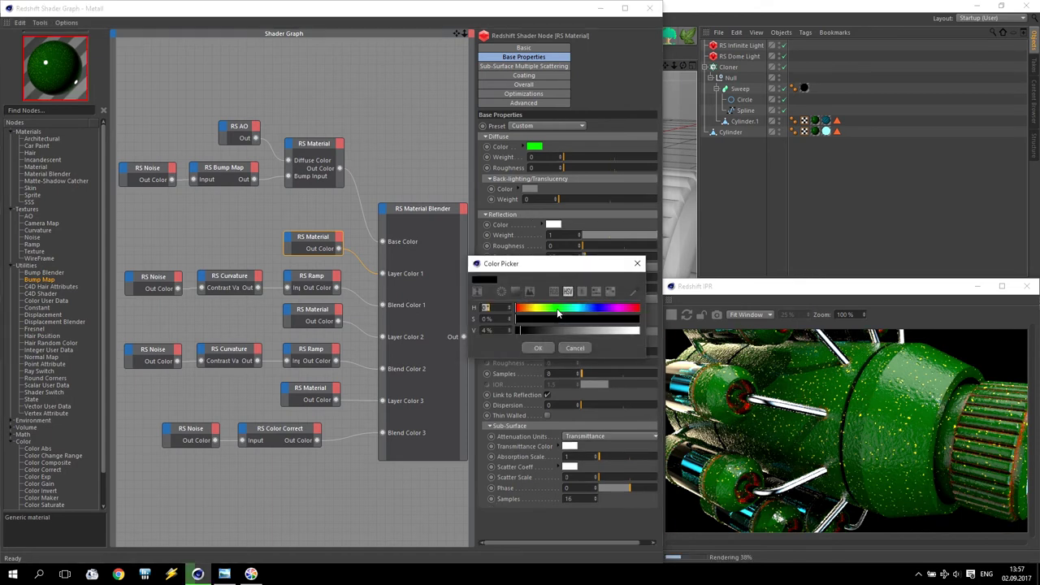
left_click_drag(563, 333, 717, 336)
left_click(590, 332)
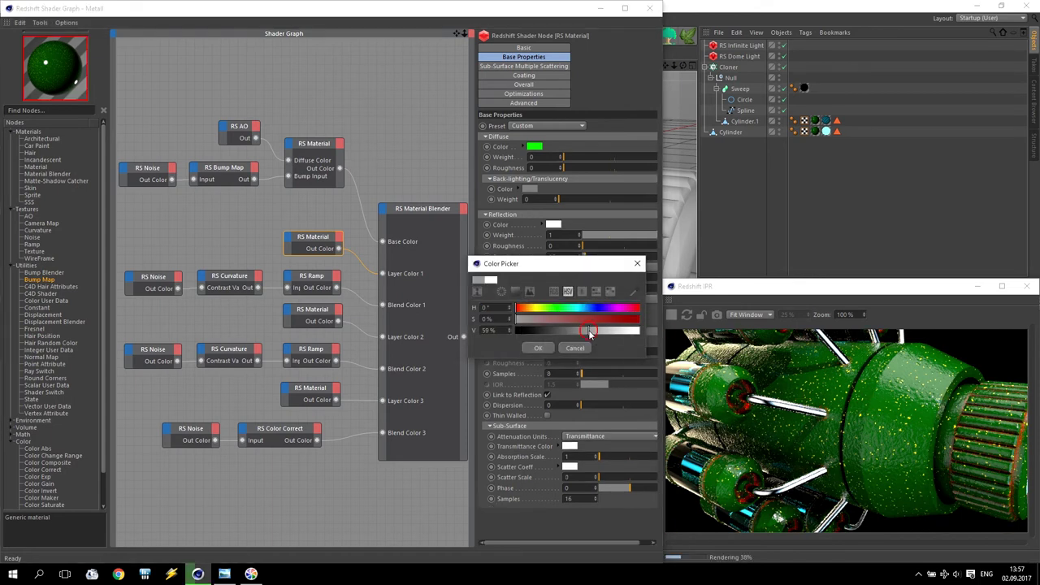
left_click(542, 348)
left_click(556, 322)
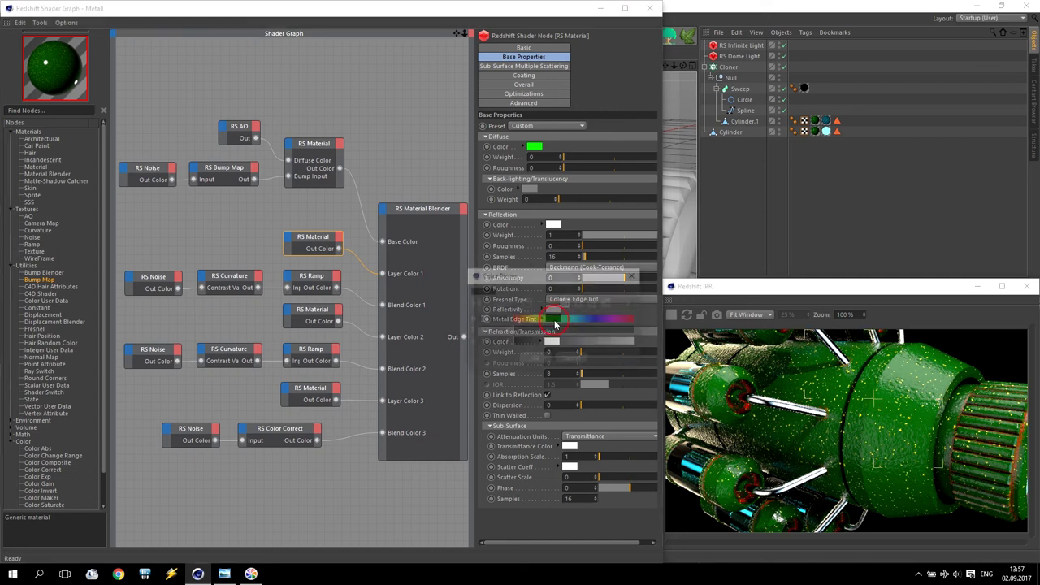
left_click(601, 342)
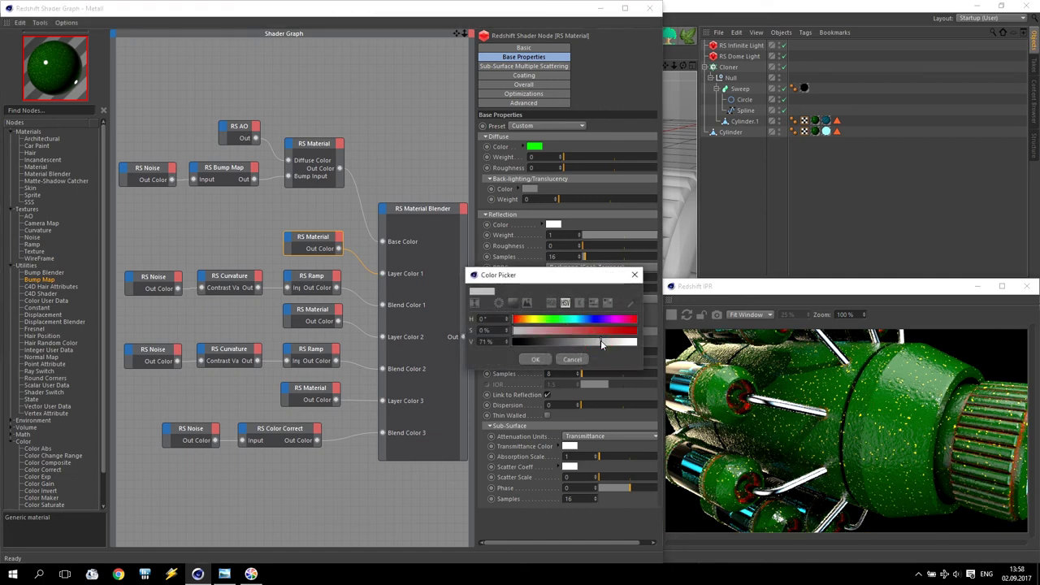
left_click(543, 360)
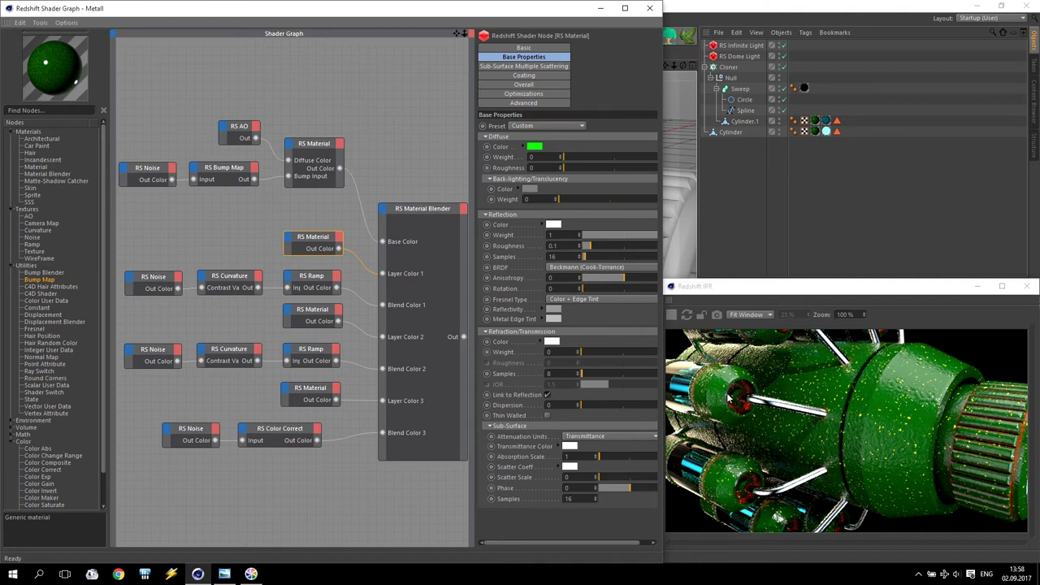
Examine the bumped metal surface close up in the render preview, and reopen the Metall material's shader graph
left_click(598, 9)
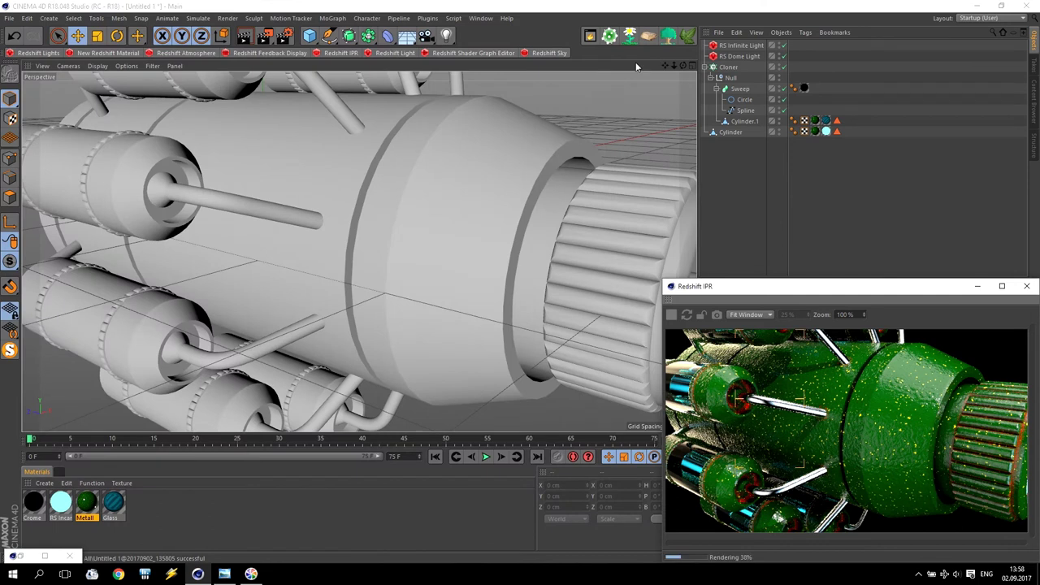
left_click_drag(673, 66, 674, 69)
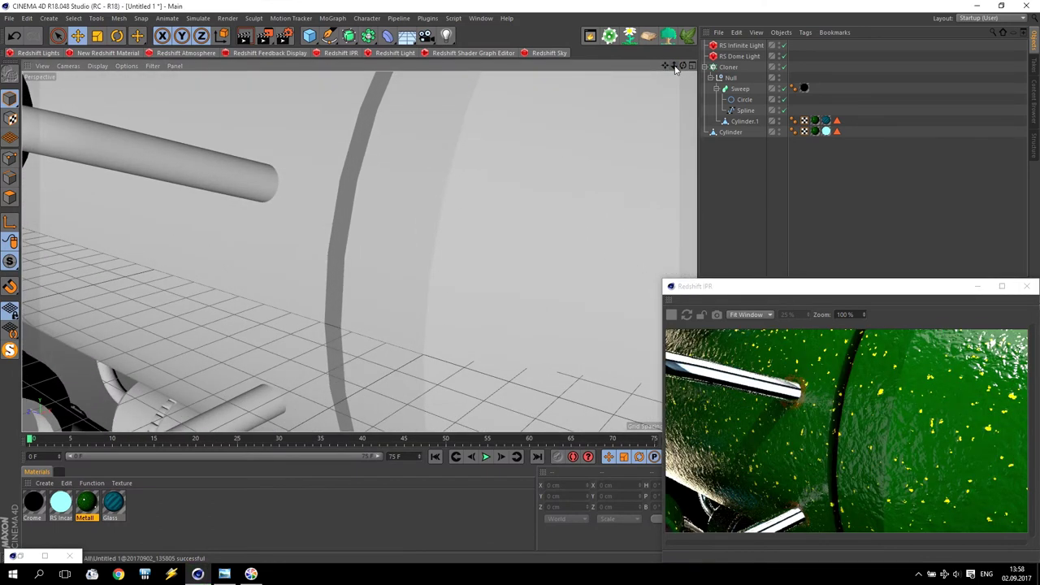
left_click_drag(675, 69, 675, 68)
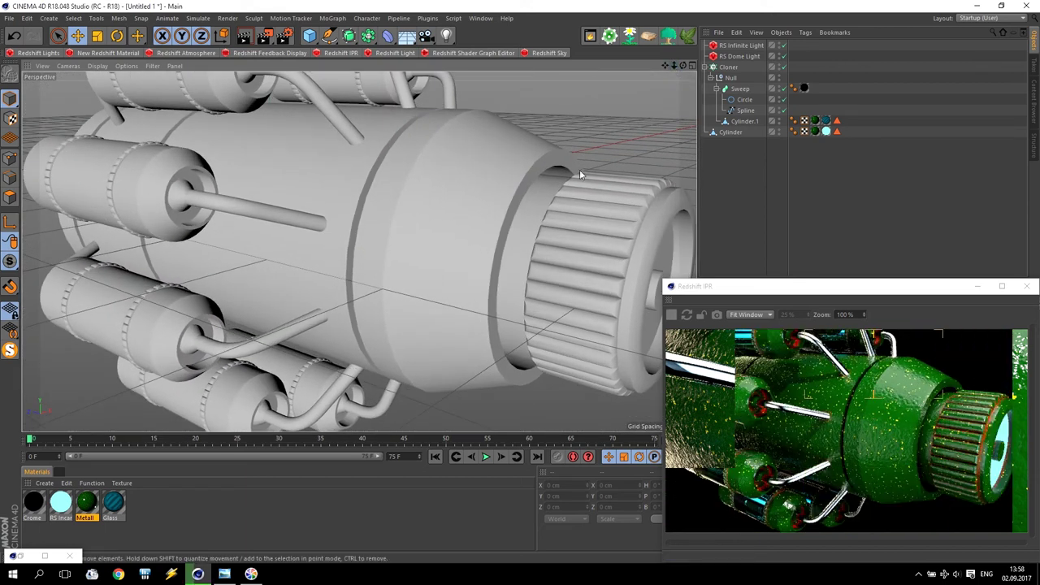
double_click(86, 506)
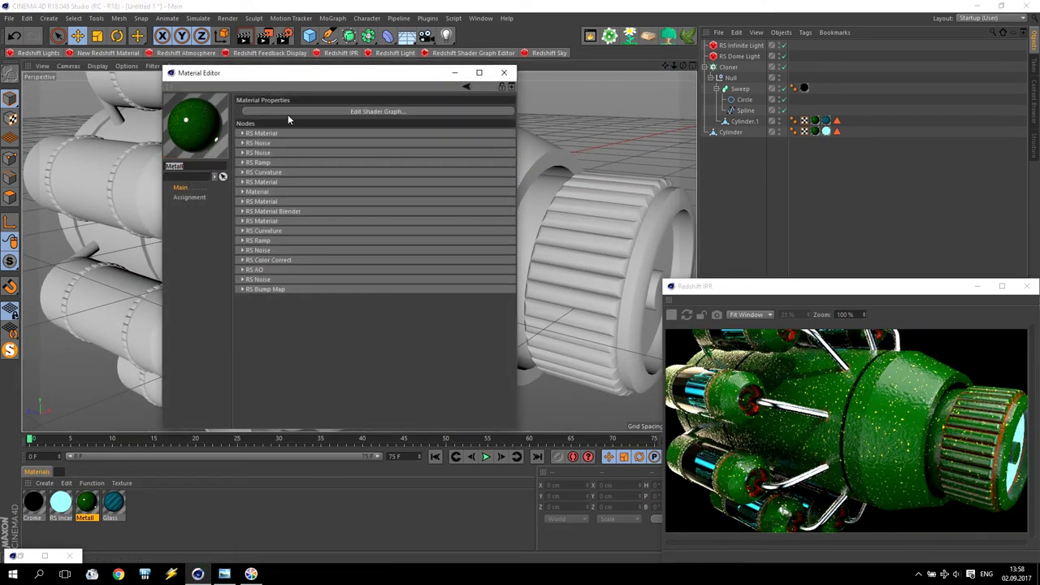
left_click(289, 112)
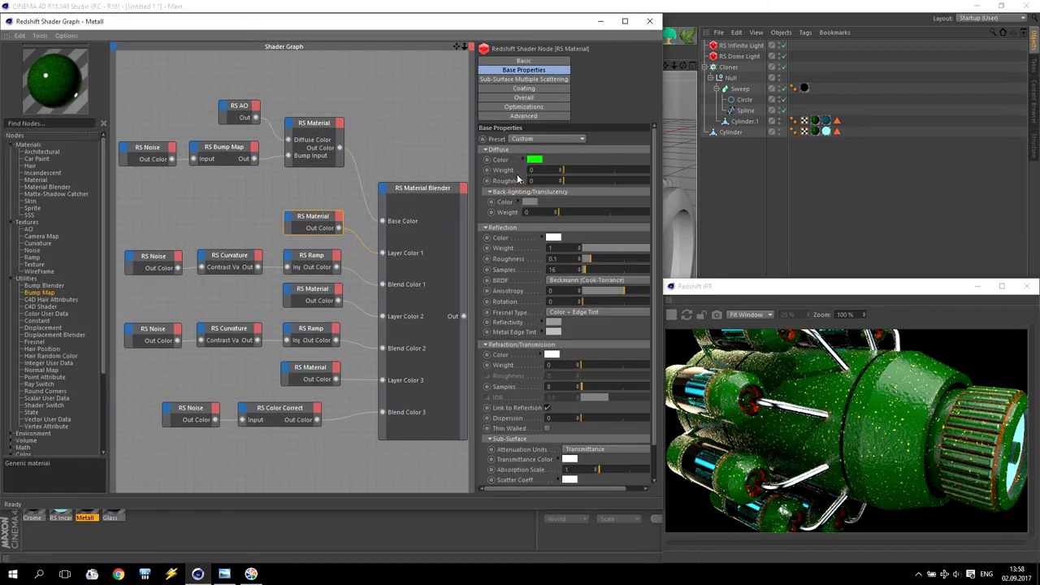
Set the Layer Color 1 material's diffuse weight to 1, trying black before choosing pure white as the diffuse color
left_click_drag(569, 173, 825, 175)
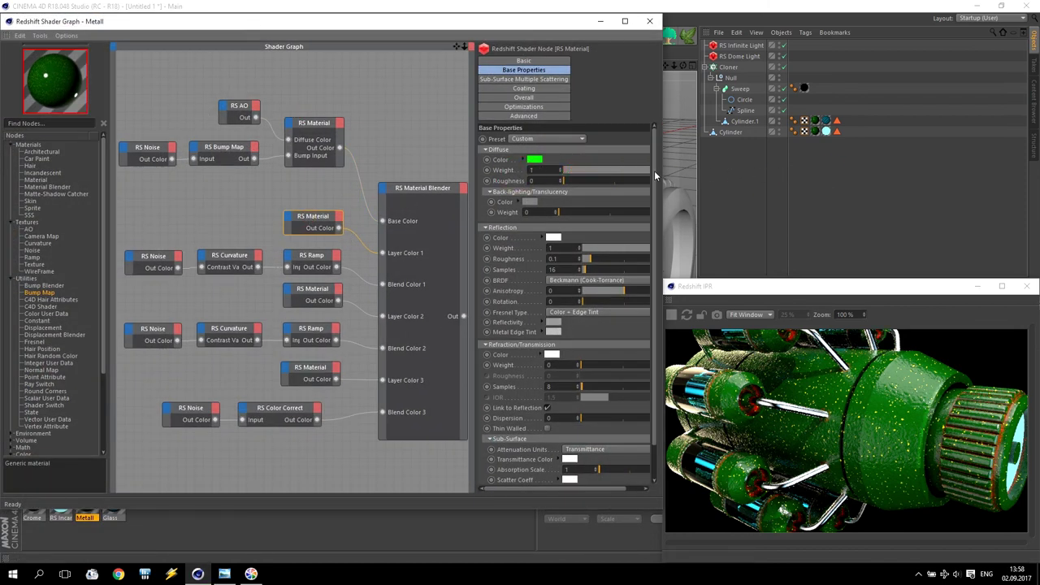
left_click(536, 161)
left_click_drag(571, 180, 419, 169)
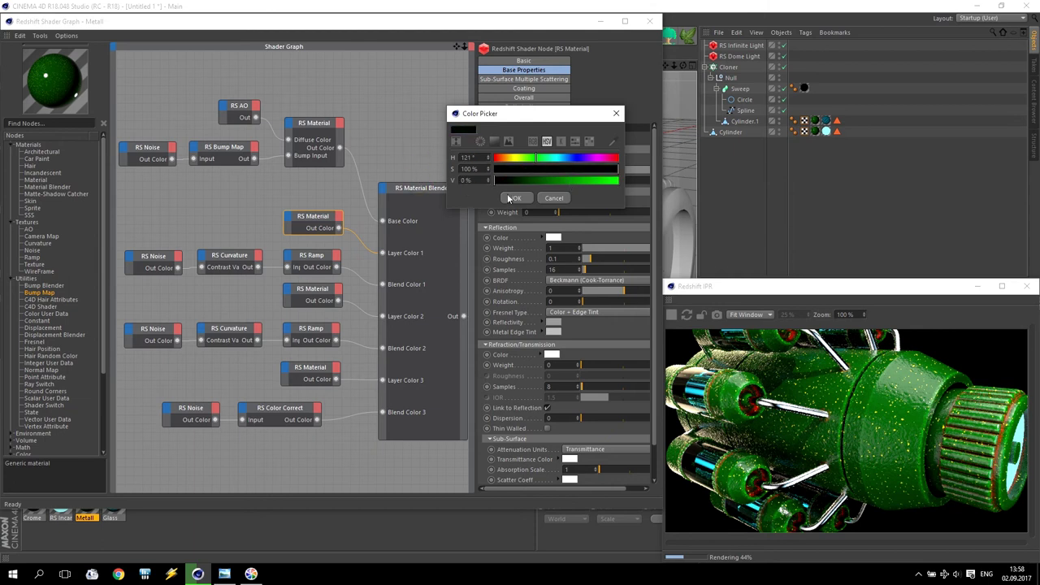
left_click(516, 197)
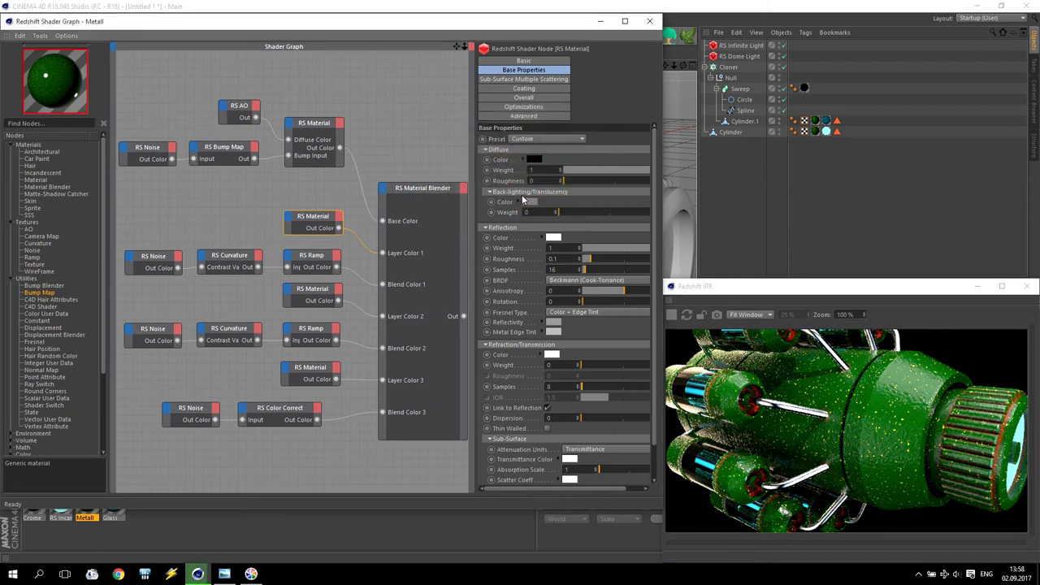
left_click(534, 160)
left_click(606, 172)
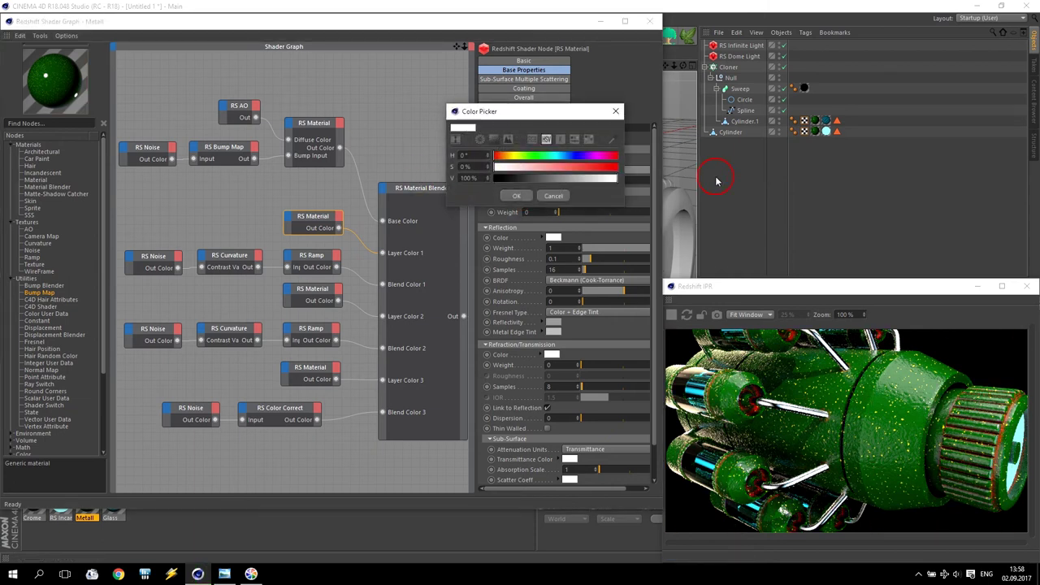
left_click(515, 200)
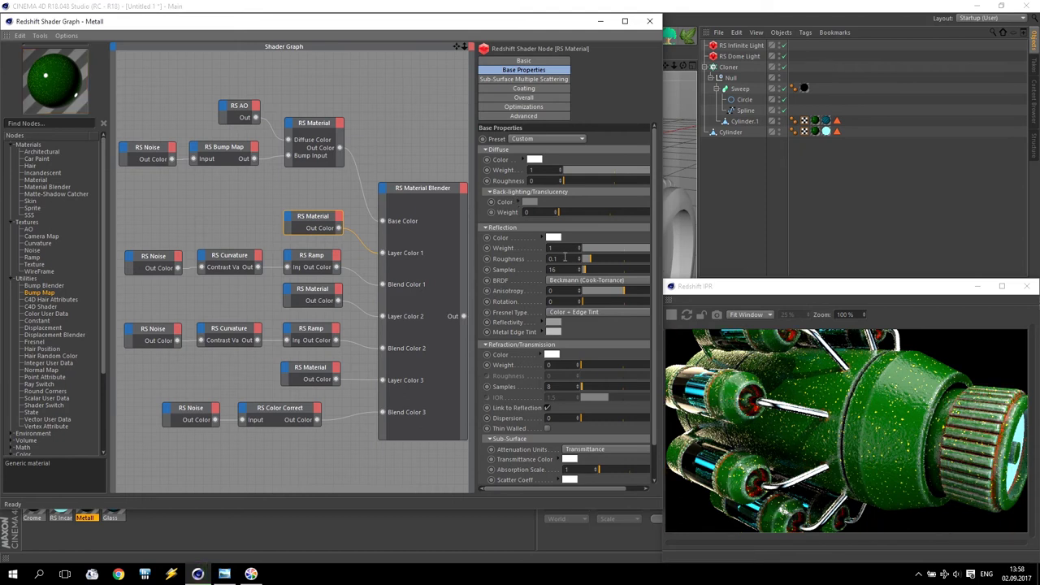
Set both Reflectivity and Metal Edge Tint of the Layer Color 1 material to pure white
left_click(553, 323)
left_click(634, 340)
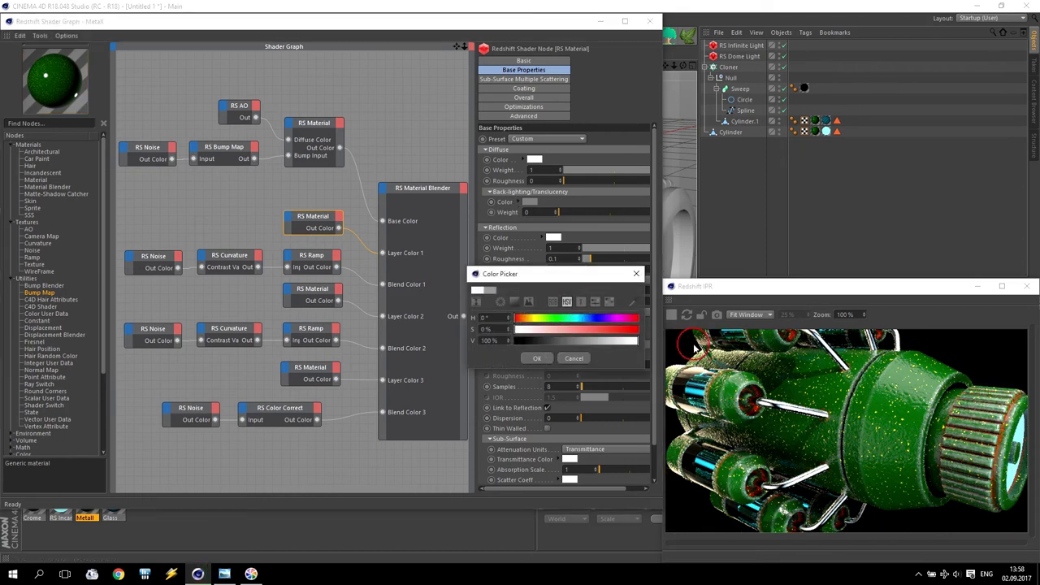
left_click(533, 359)
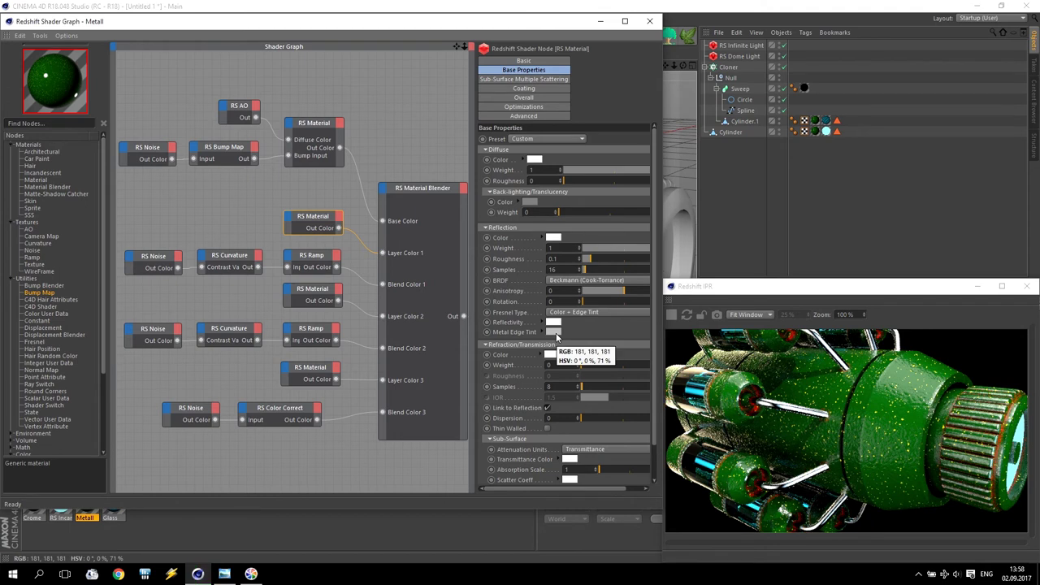
left_click(557, 339)
left_click(634, 355)
left_click(536, 371)
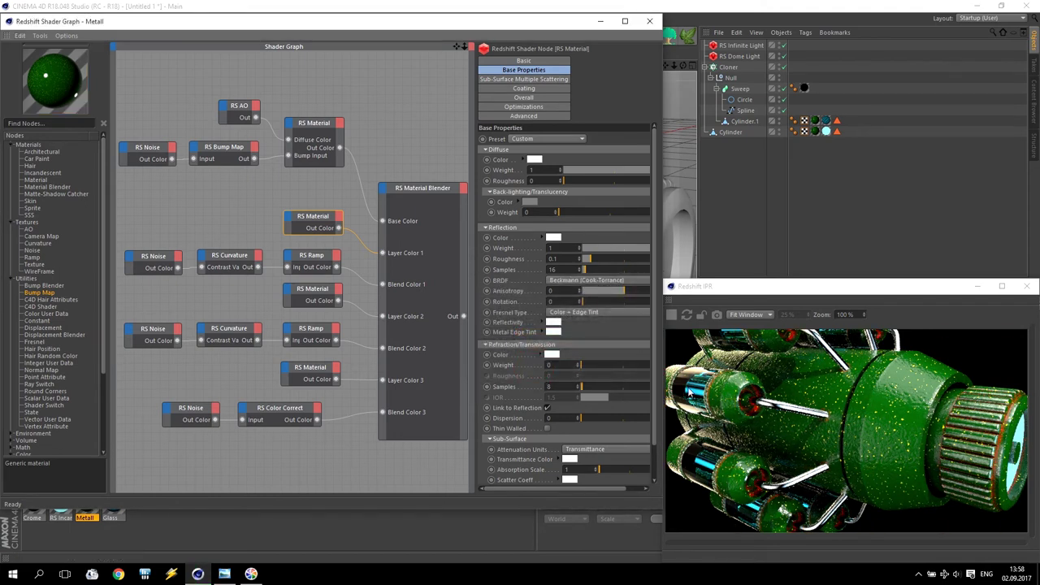
Try the white knot of the Blend Color 1 RS Ramp well toward black, and settle it slightly inside the white end
left_click(316, 256)
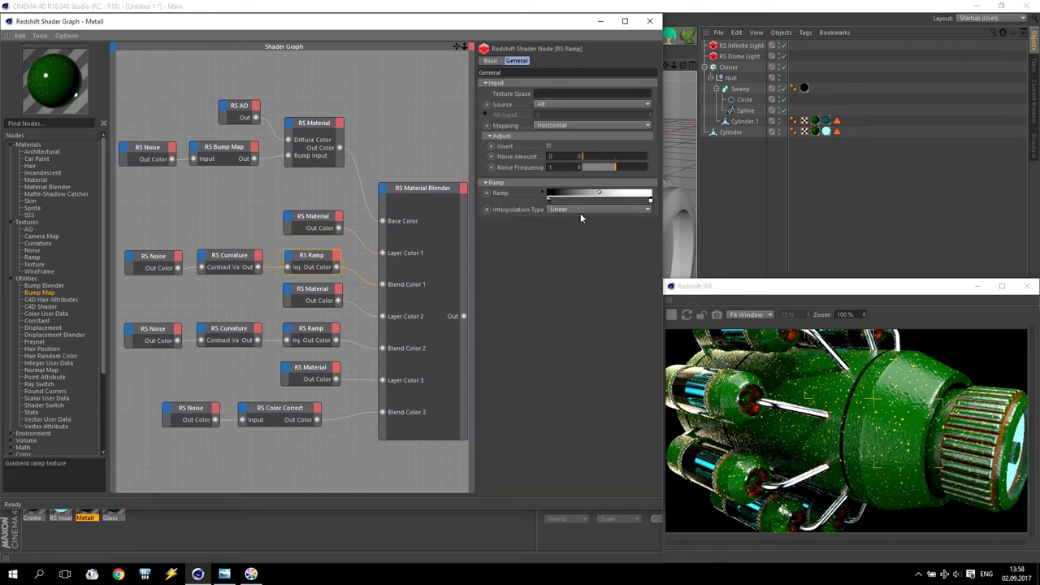
left_click_drag(650, 203, 589, 199)
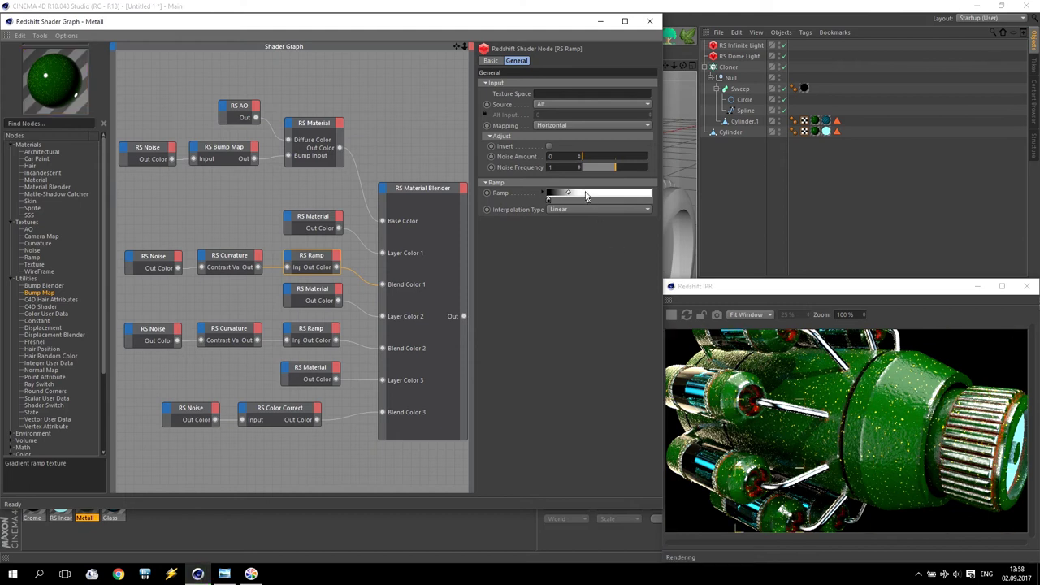
left_click_drag(588, 200, 639, 201)
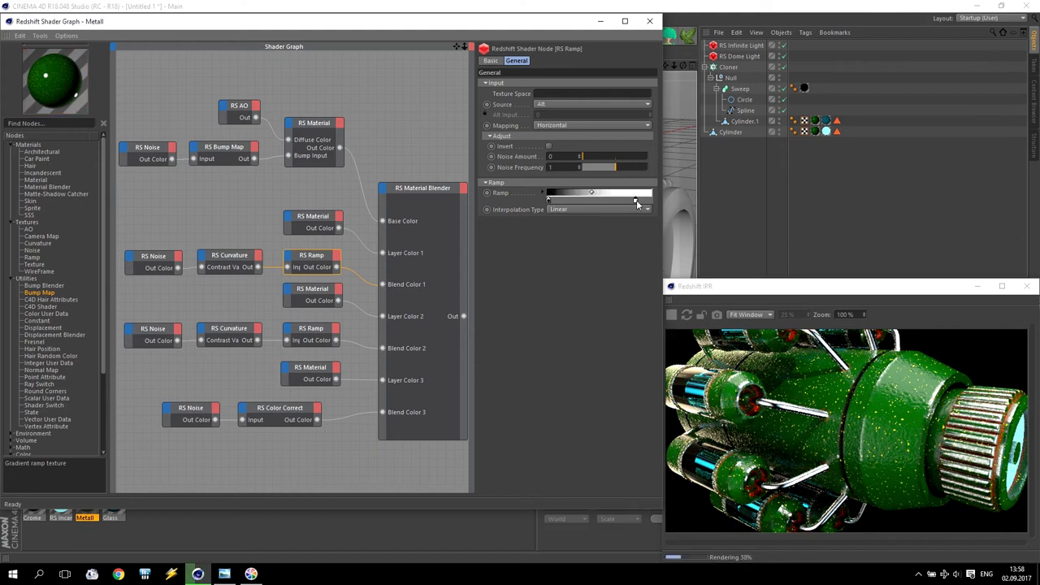
left_click(764, 379)
scroll(780, 394, "up", 2)
scroll(788, 402, "down", 2)
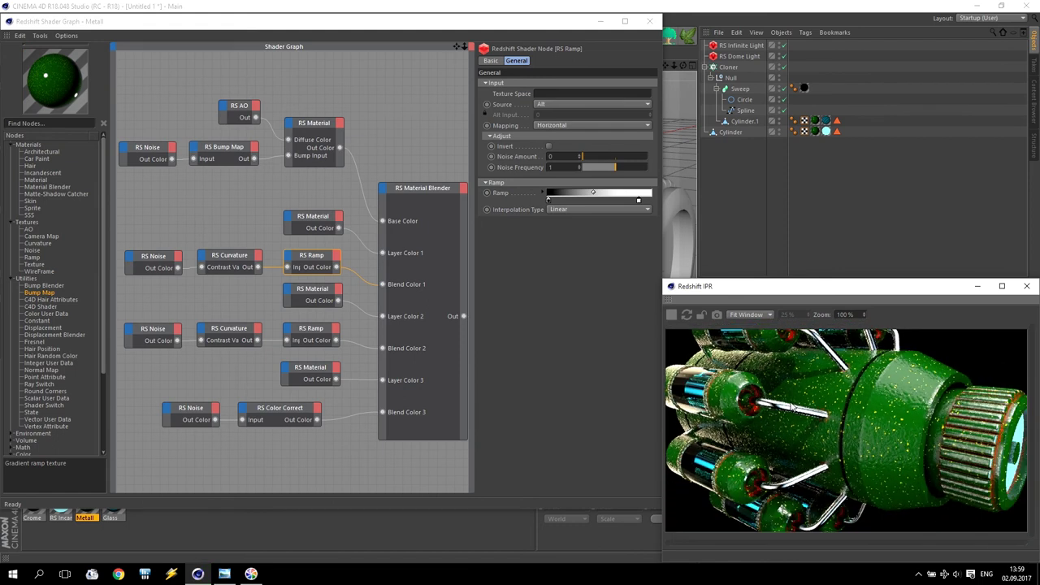
Close the Material Editor and examine the small side cylinders' metal edges close up in the render preview
left_click(599, 21)
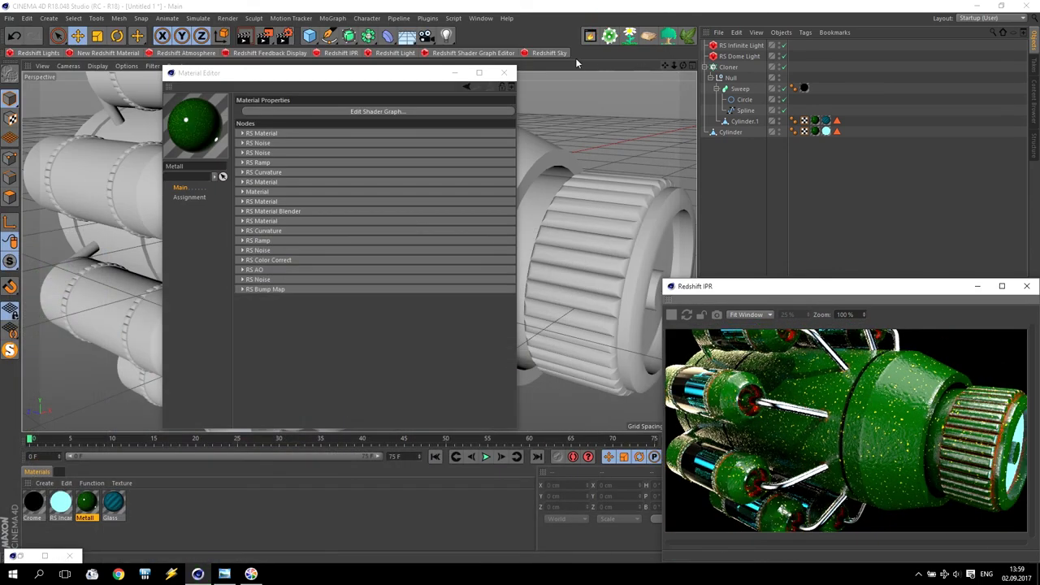
left_click(504, 72)
left_click_drag(673, 65, 731, 65)
left_click_drag(664, 66, 1004, 103)
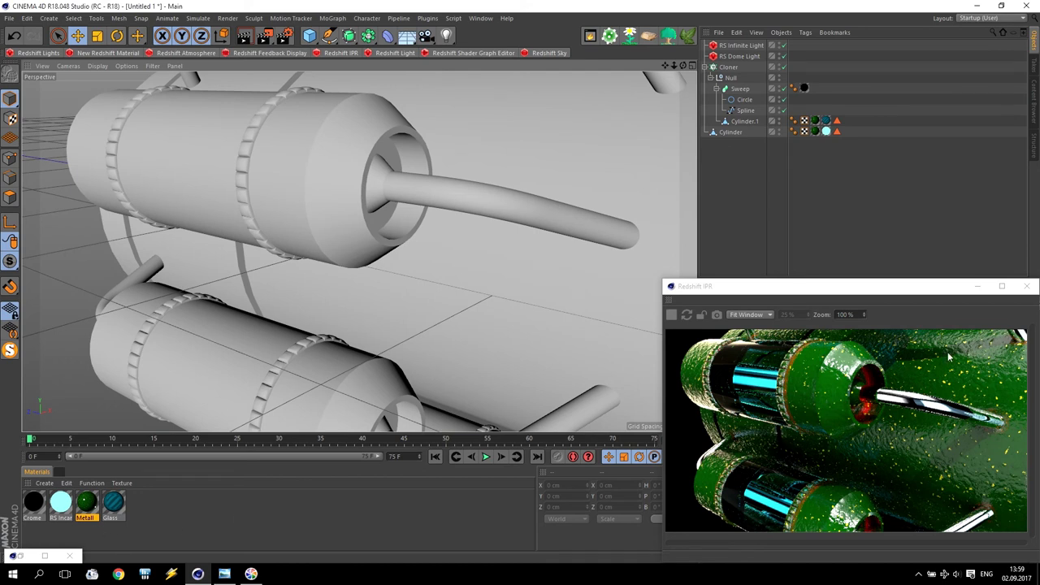
Reopen the metal material's shader graph and review the base bump and noise settings and the Blend Color 1 ramp and curvature settings
left_click(45, 556)
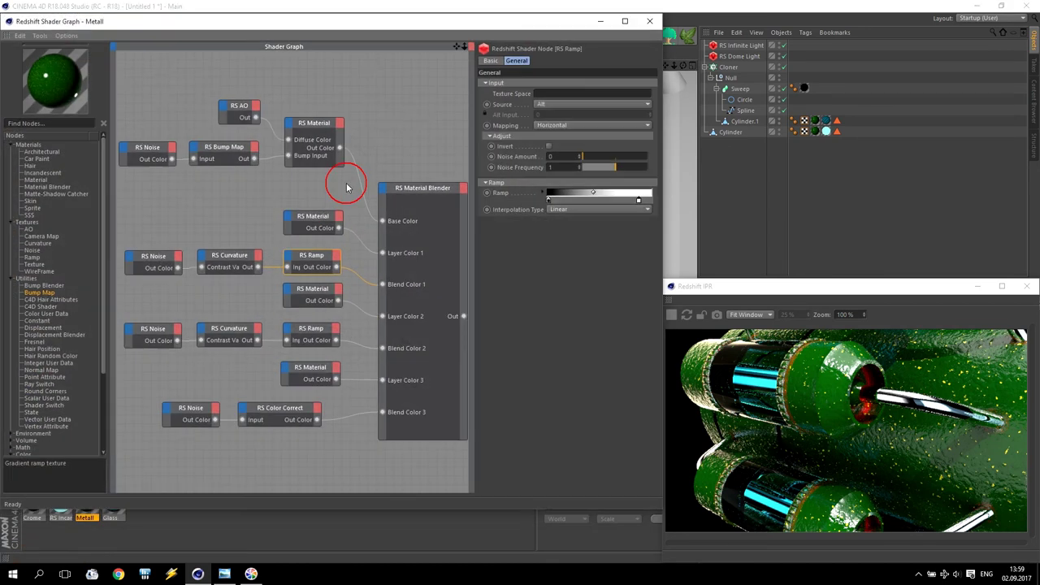
left_click(224, 147)
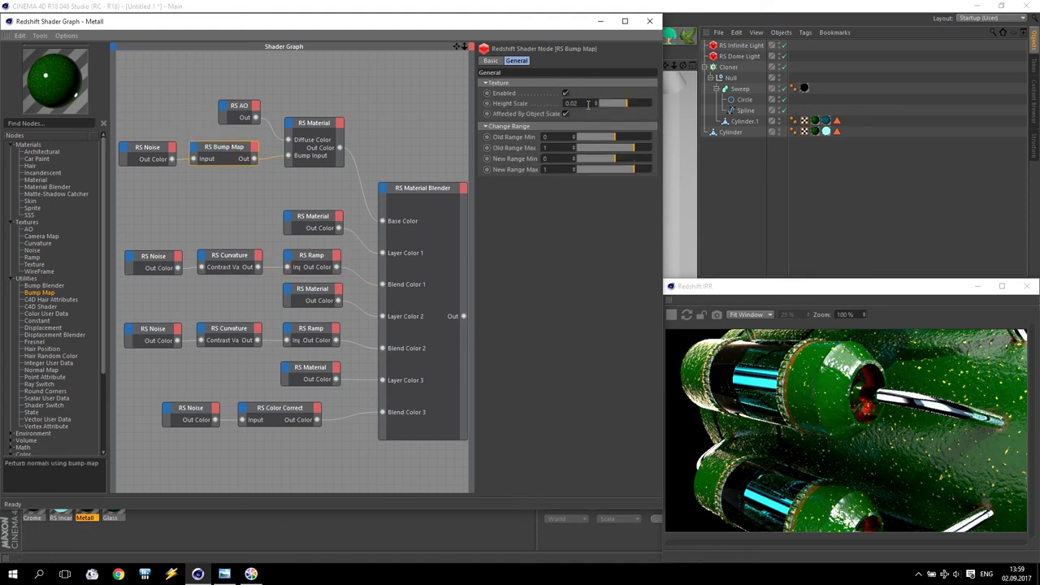
left_click(140, 151)
left_click(612, 60)
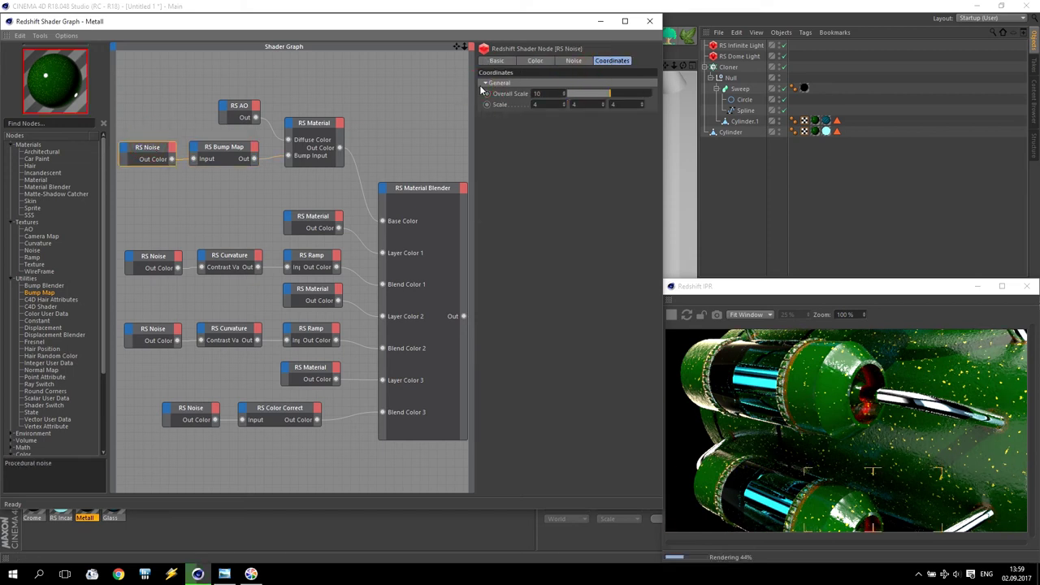
left_click(313, 255)
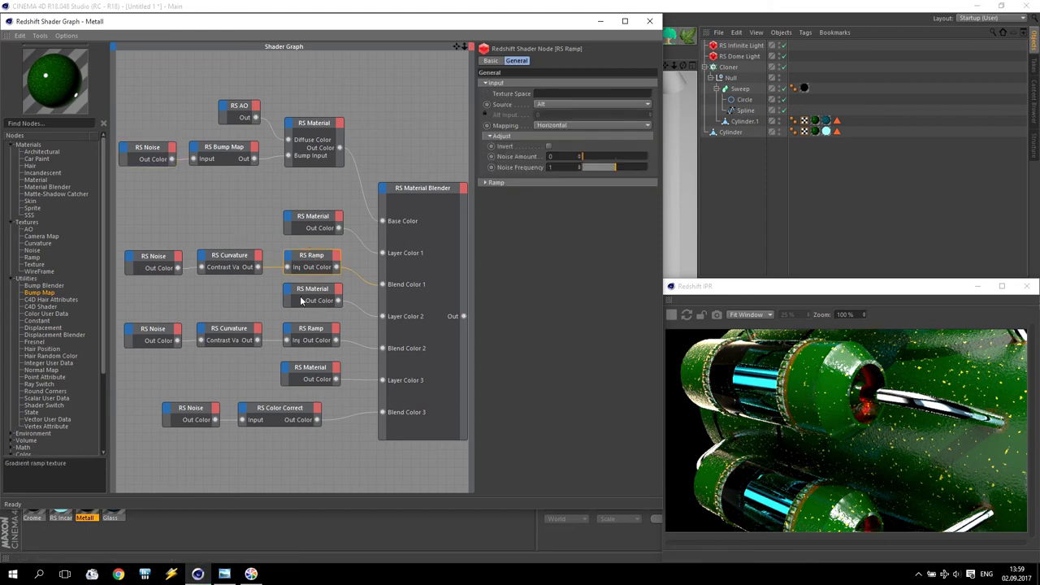
left_click(226, 256)
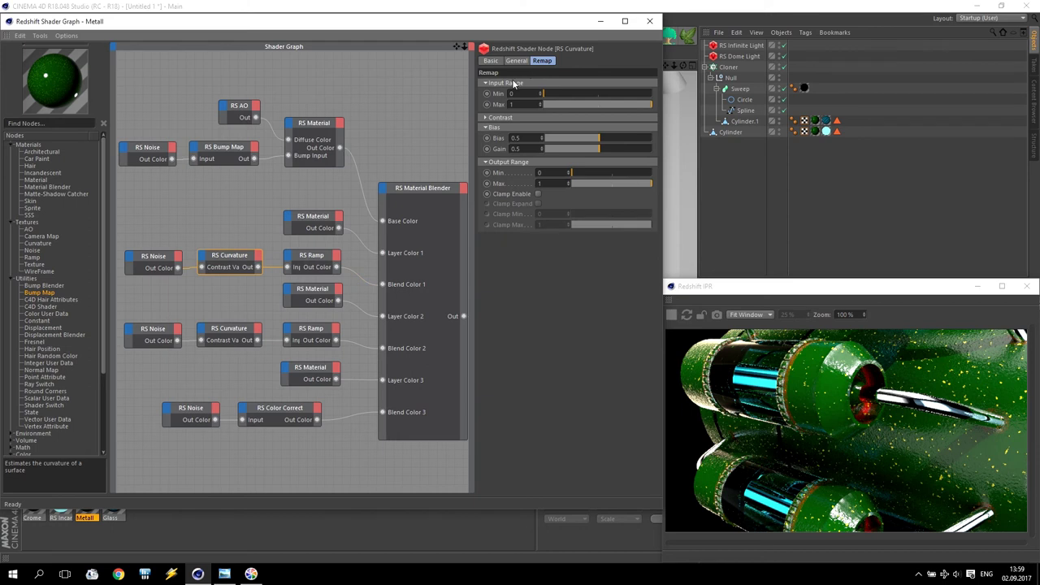
left_click(496, 118)
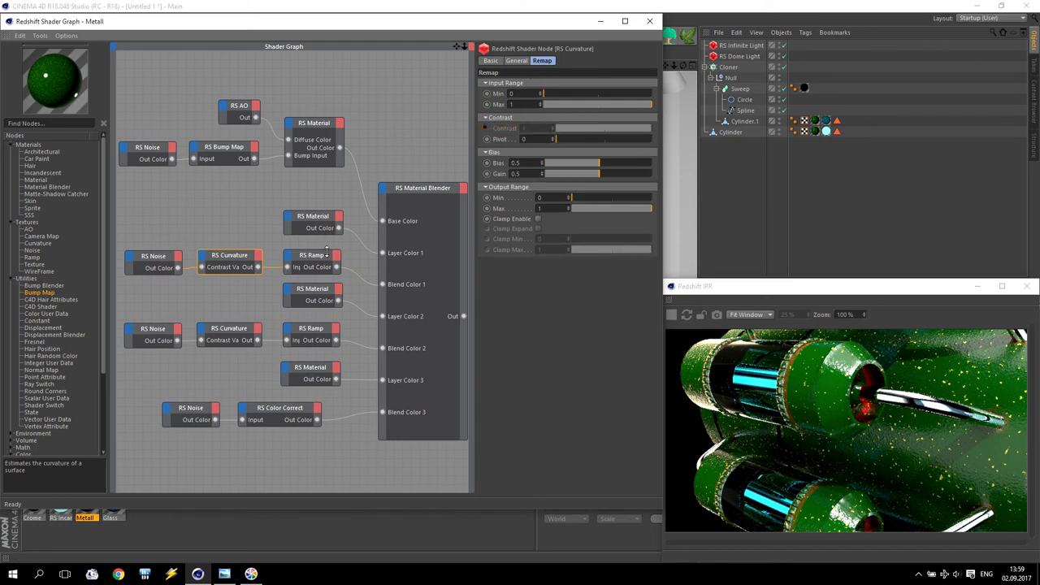
Set the Layer Color 1 material's diffuse weight to 0 and move the Blend Color 1 ramp's white knot to about a third of the ramp
left_click(312, 218)
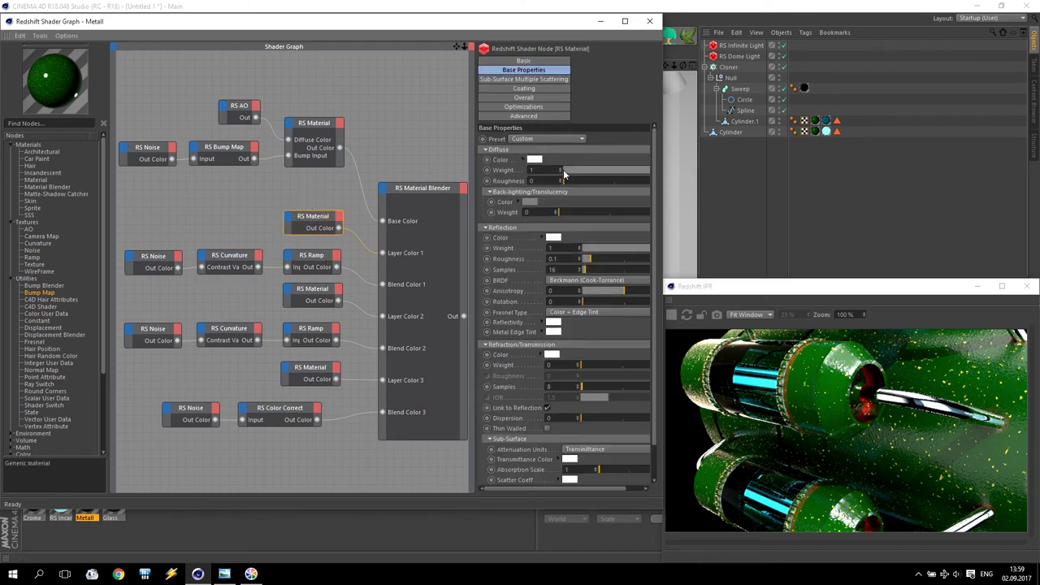
left_click_drag(563, 169, 371, 167)
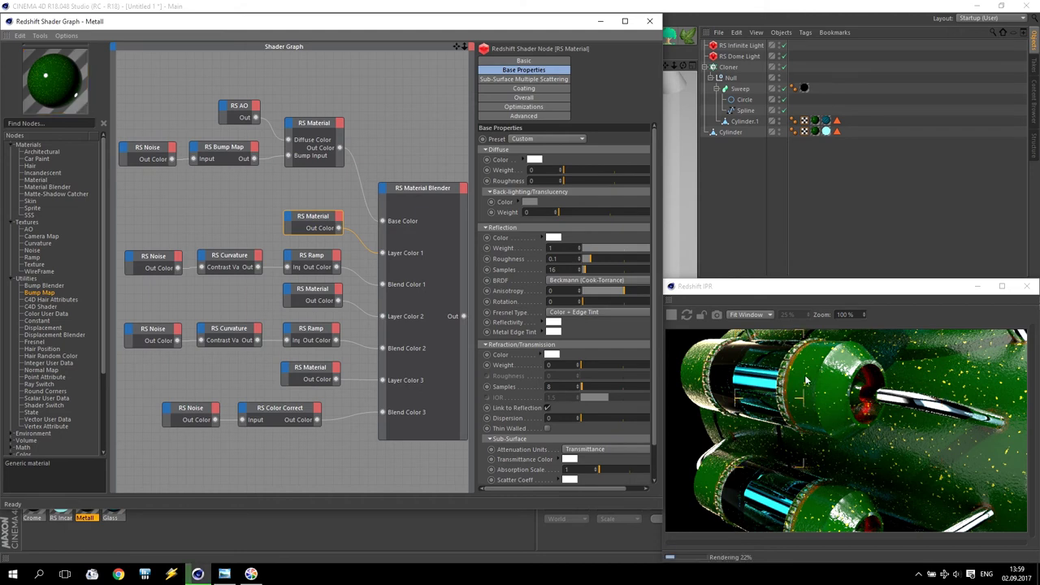
left_click(311, 257)
left_click_drag(638, 200, 583, 204)
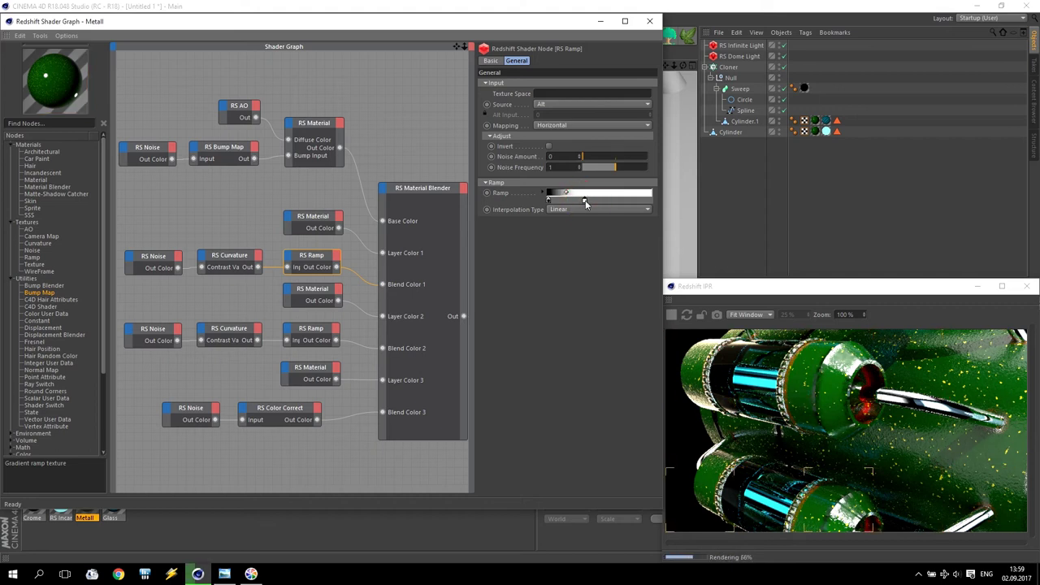
Set the Layer Color 1 material's reflection roughness to 0.6 and shift the Blend Color 1 ramp's white knot slightly past the middle
left_click(323, 216)
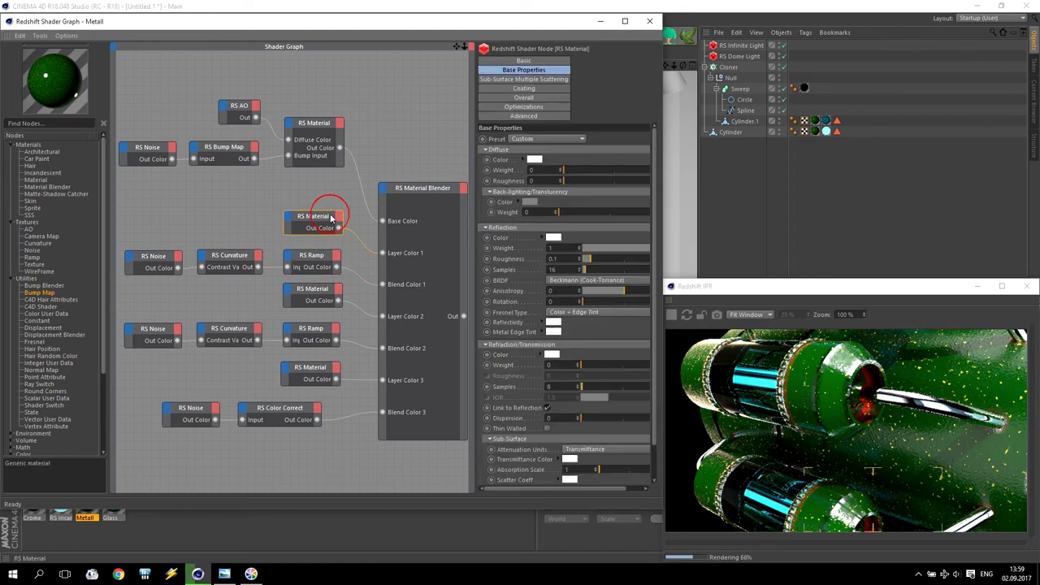
type("6")
key("Return")
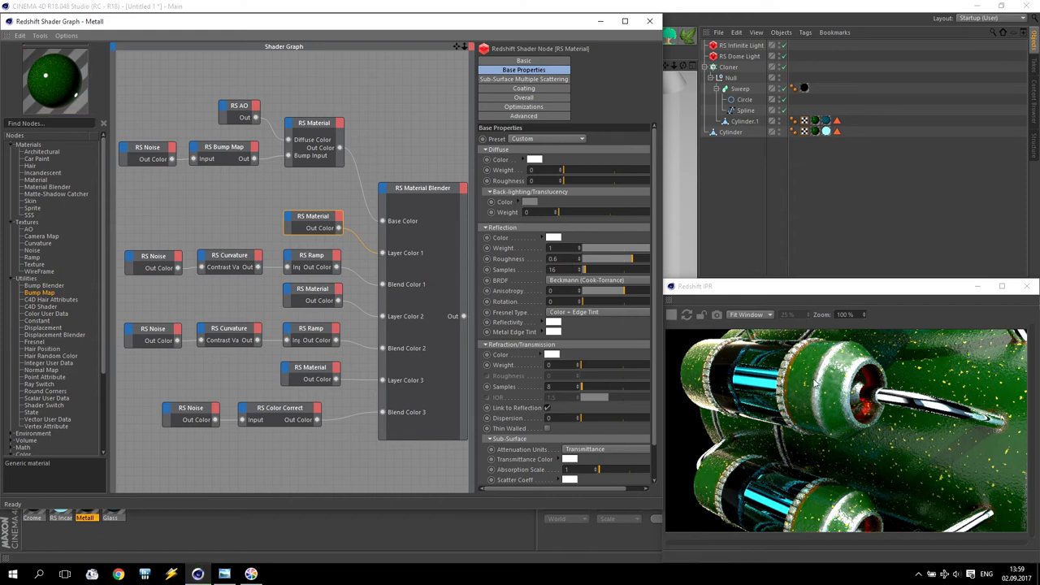
left_click(305, 268)
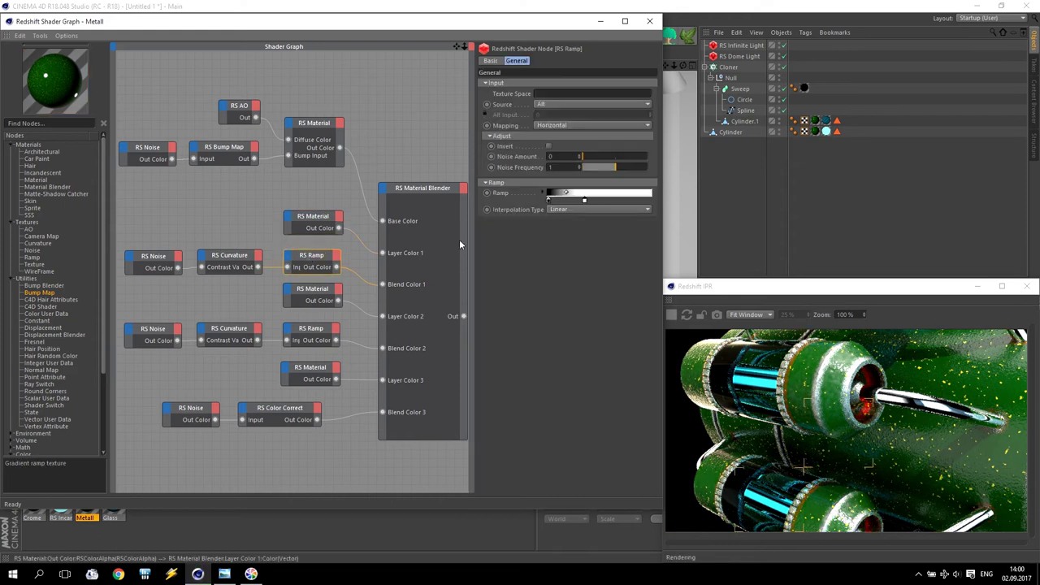
left_click_drag(650, 200, 603, 203)
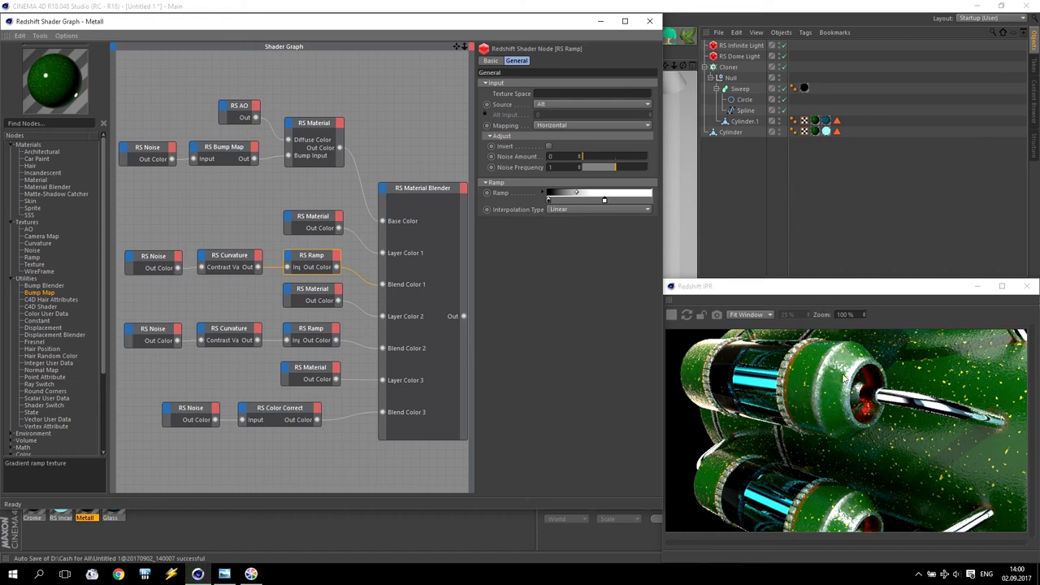
Darken the Layer Color 2 material's diffuse color to black and set its reflection weight to 0
left_click(304, 291)
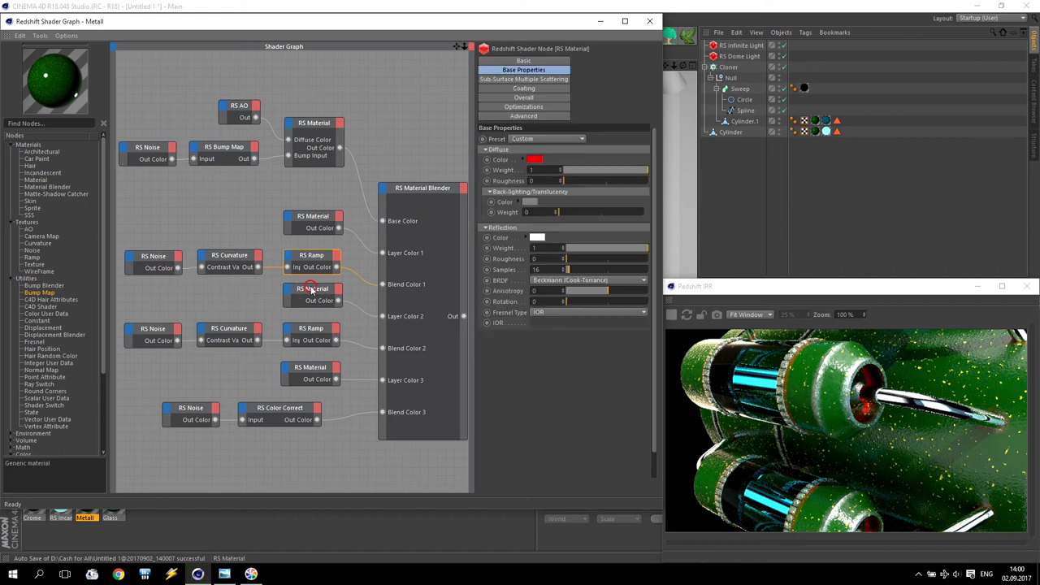
left_click(539, 159)
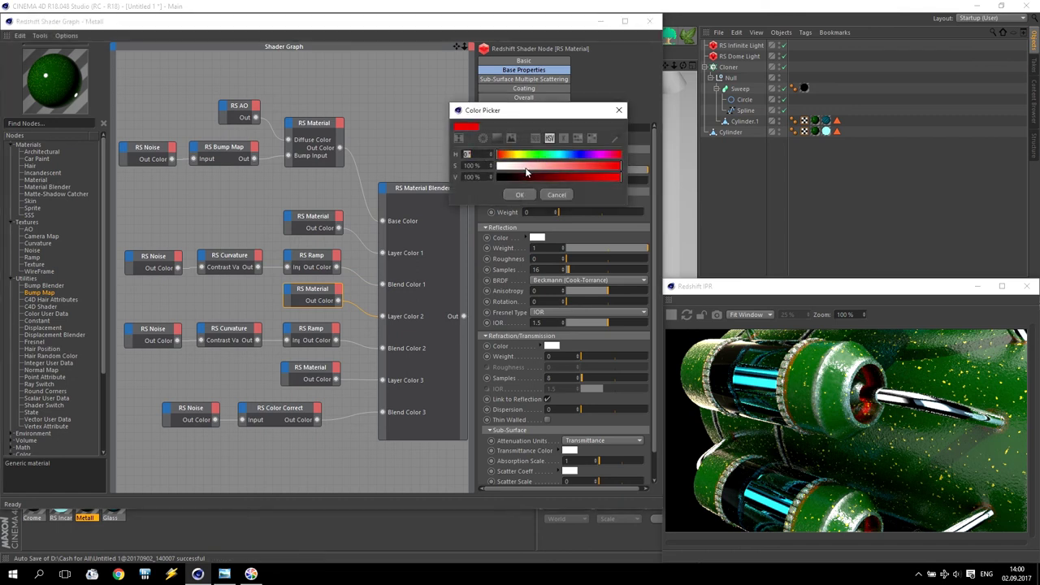
left_click(517, 177)
left_click_drag(517, 178, 506, 178)
left_click(520, 195)
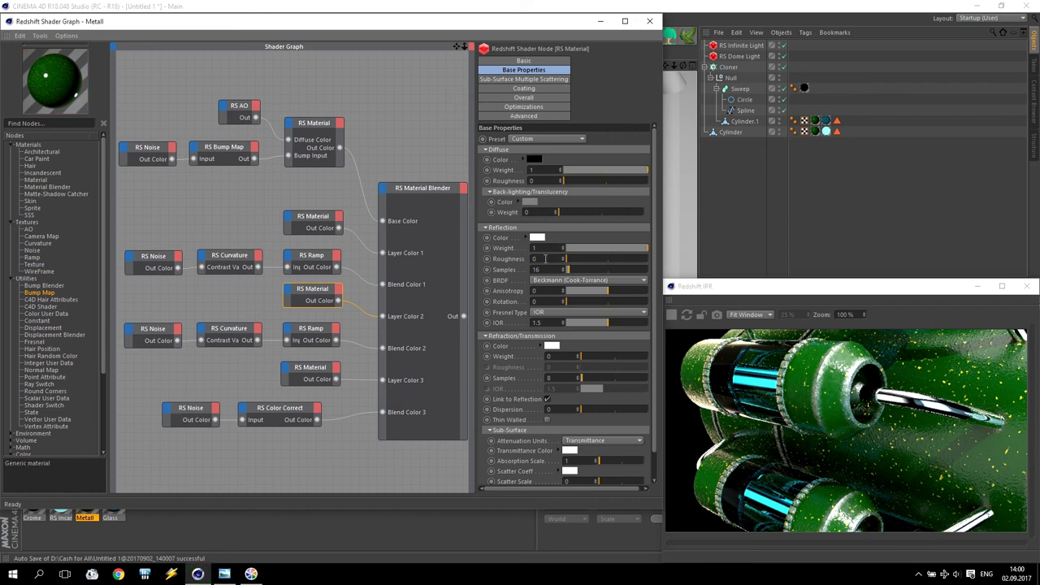
left_click_drag(597, 249, 512, 247)
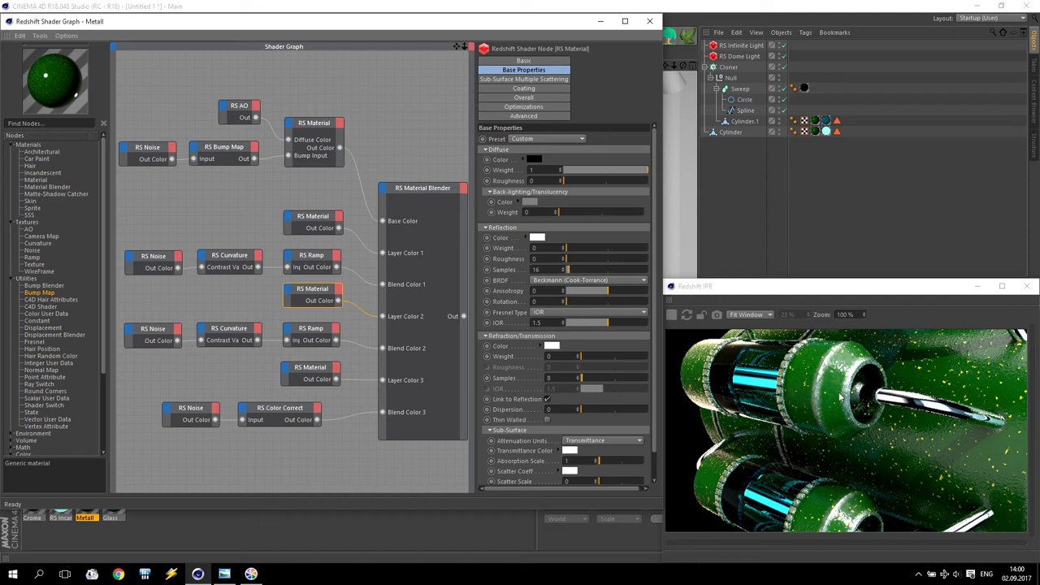
Give the Layer Color 3 material diffuse weight 0, reflection roughness 0.1 and the Color + Edge Tint Fresnel type
left_click(313, 370)
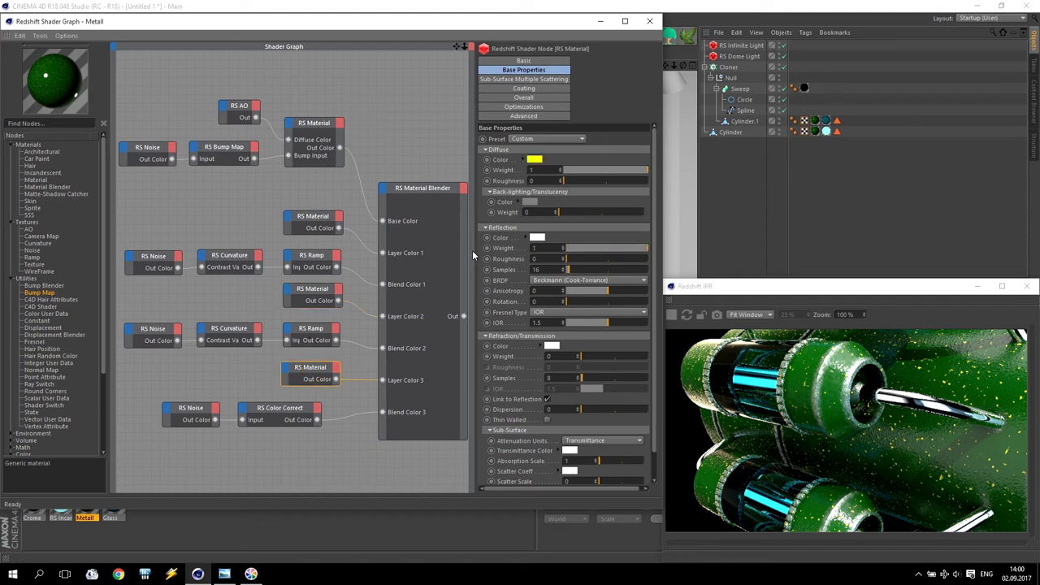
left_click(534, 159)
left_click(611, 125)
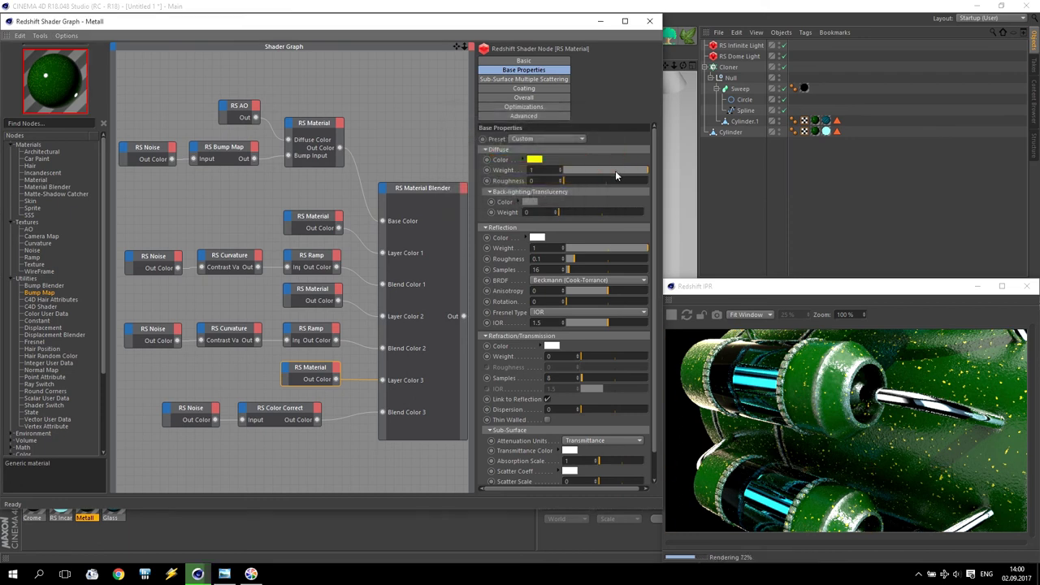
left_click(566, 314)
left_click(559, 345)
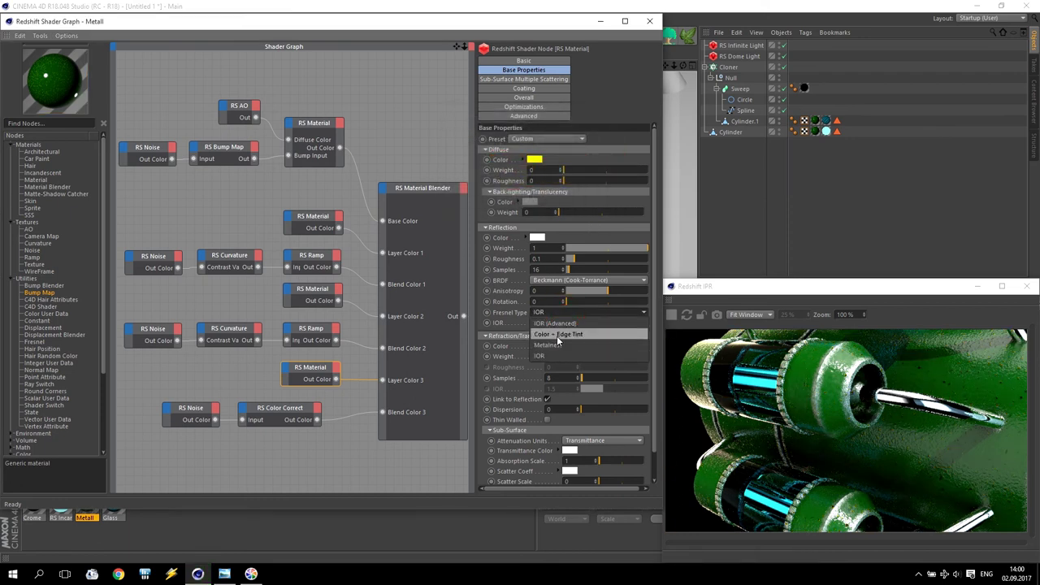
Set both Reflectivity and Metal Edge Tint of the Layer Color 3 material to pure white
left_click(554, 330)
left_click(605, 348)
left_click_drag(606, 348, 636, 346)
left_click(524, 361)
left_click(557, 331)
left_click_drag(569, 351, 588, 353)
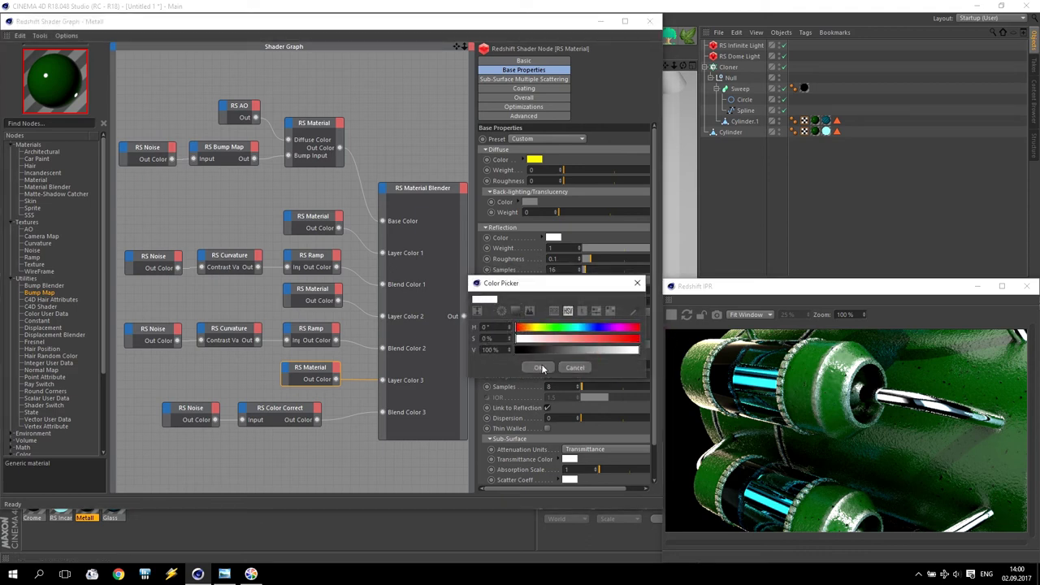
left_click(538, 367)
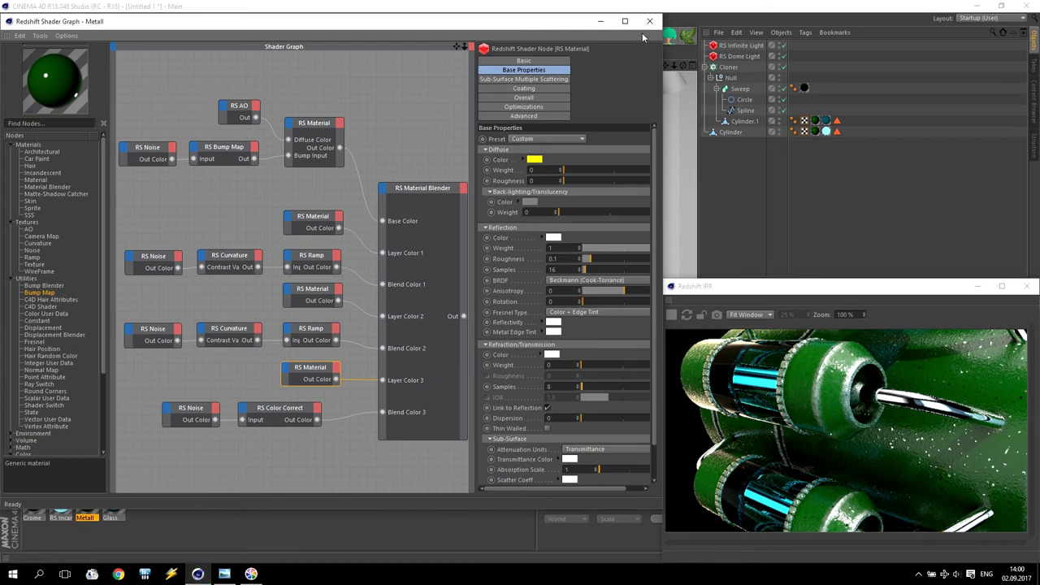
Move the shader graph aside, frame the main engine body in the viewport to examine its specks, and bring the graph back
left_click_drag(575, 26, 676, 335)
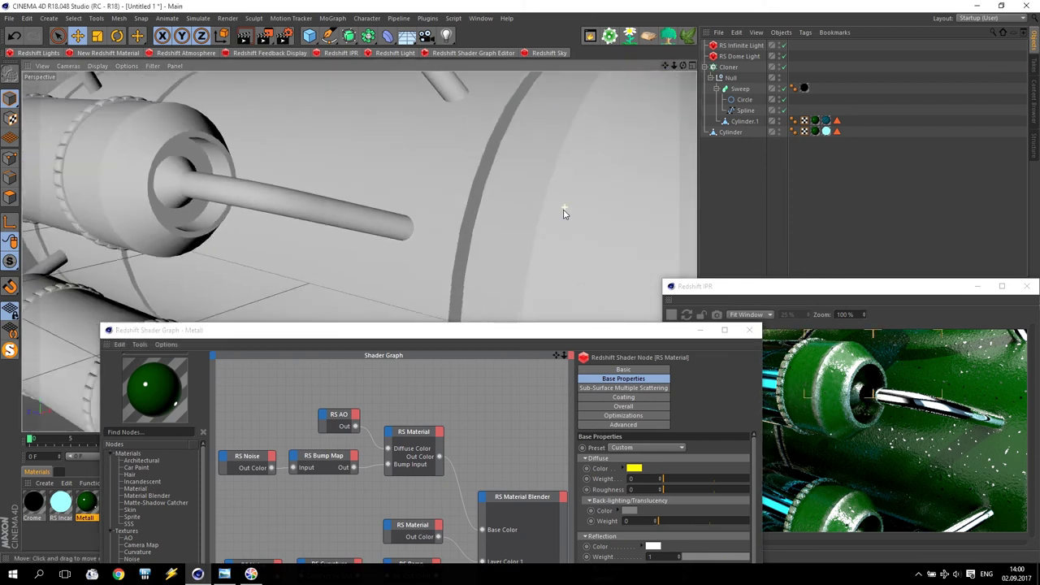
scroll(565, 213, "down", 3)
middle_click_drag(359, 251, 352, 251, "alt")
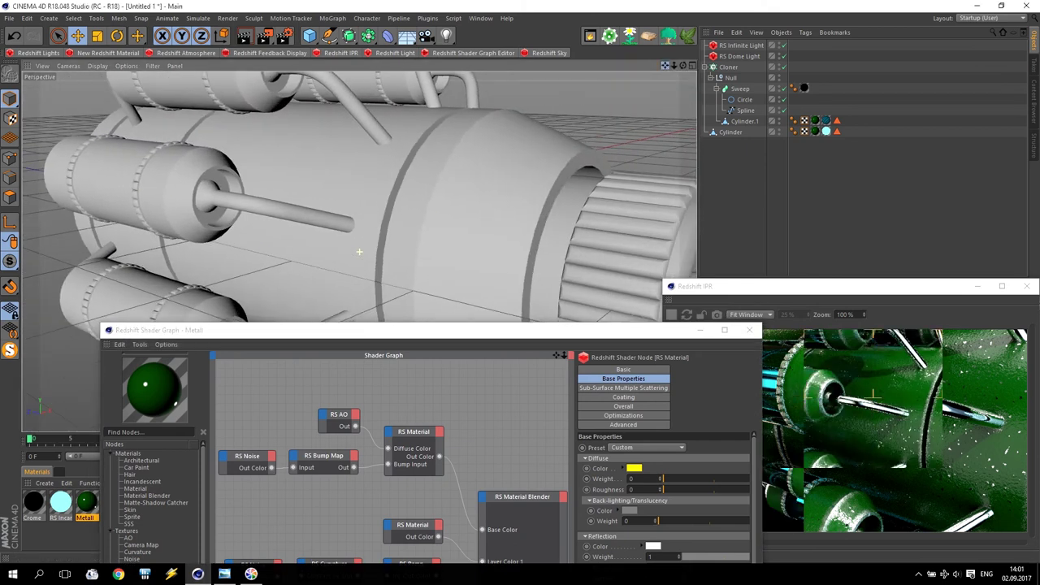
scroll(458, 192, "up", 1)
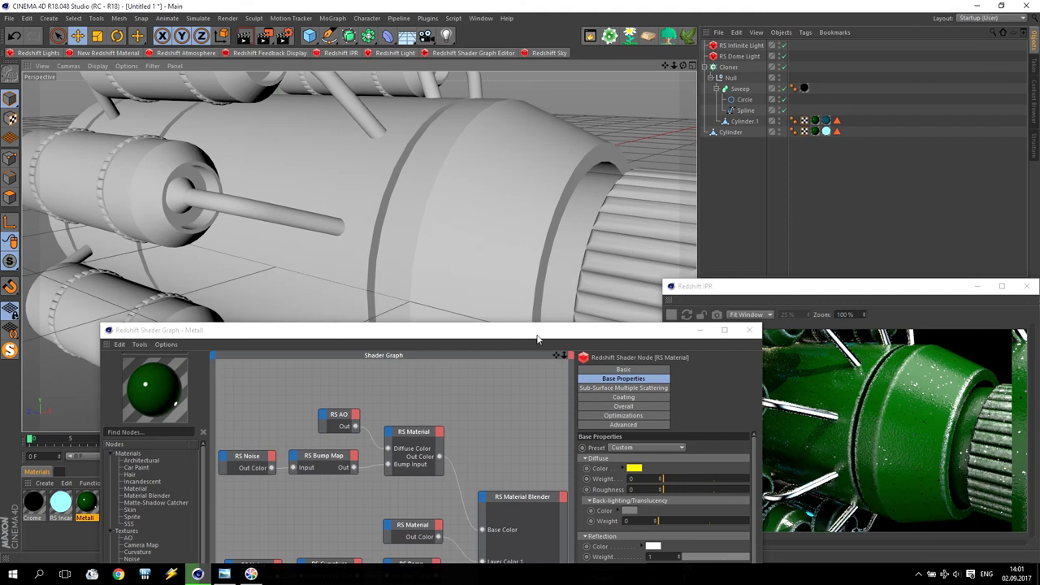
left_click_drag(459, 235, 439, 240, "alt")
scroll(359, 252, "up", 5)
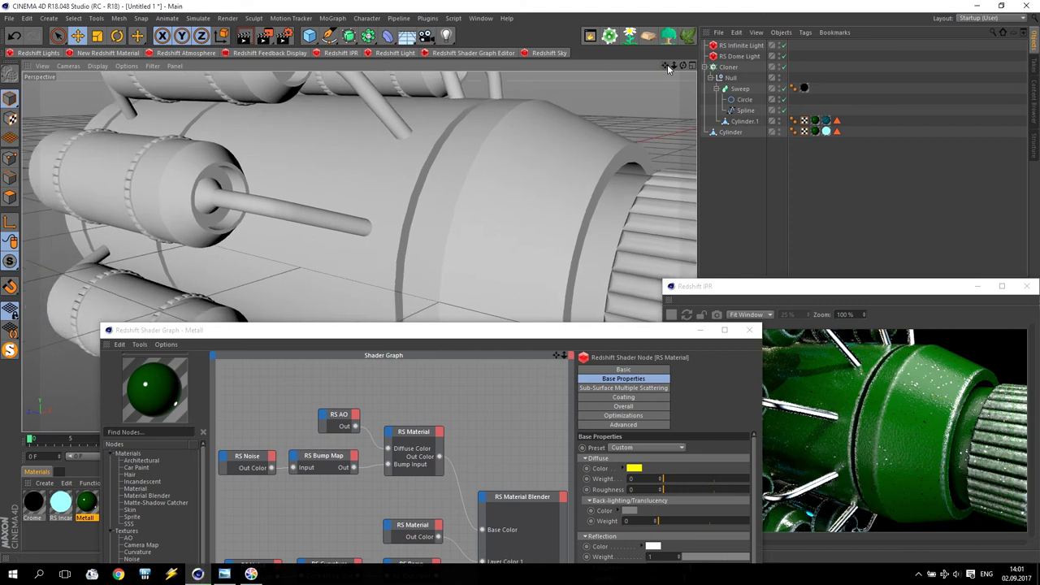
left_click_drag(359, 252, 529, 267, "alt")
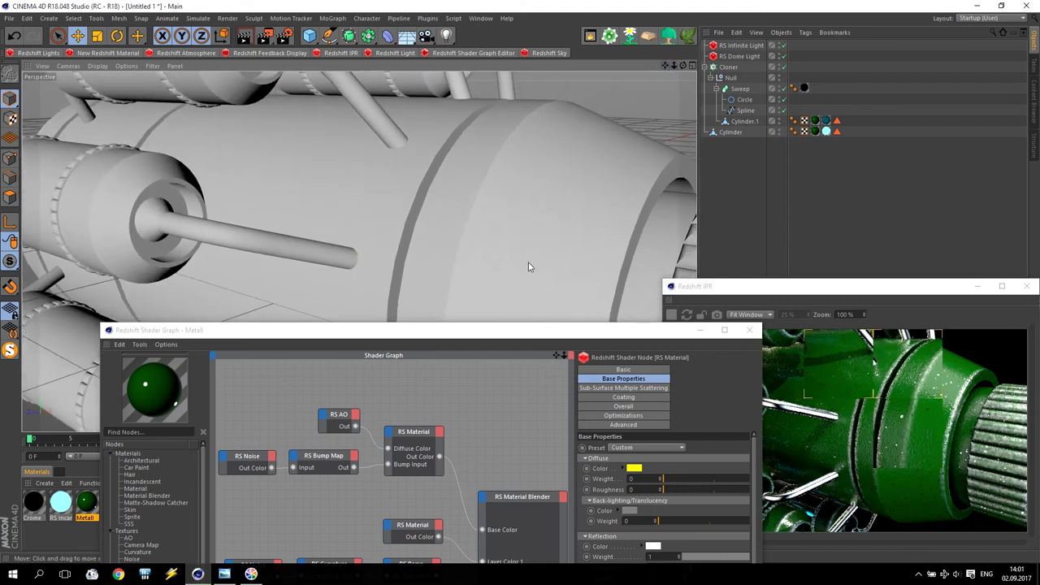
left_click_drag(509, 338, 415, 32)
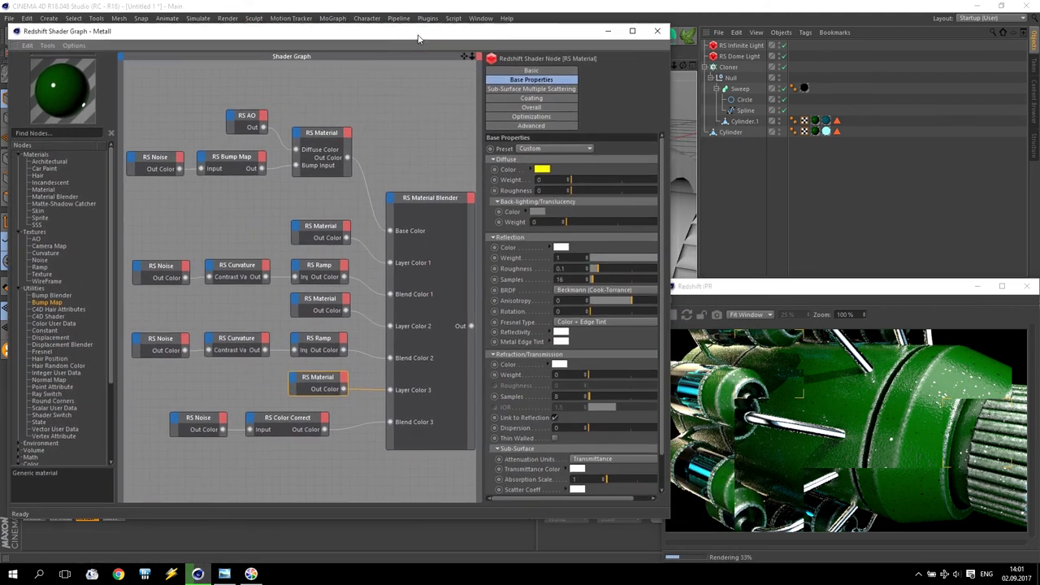
Shift the Layer Color 3 material node slightly aside and set the Blend Color 3 noise's overall scale to 5
left_click_drag(314, 371, 292, 373)
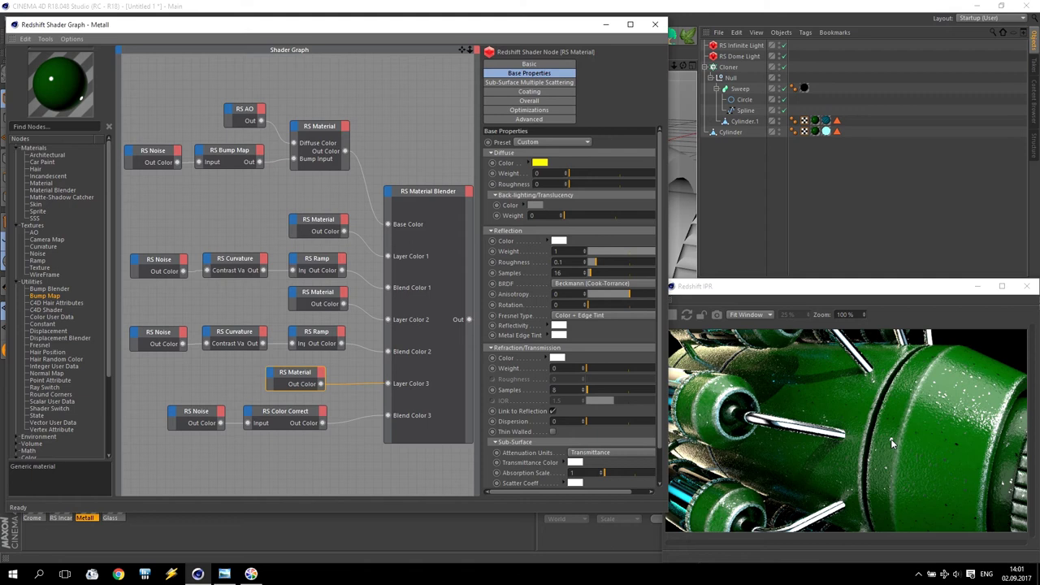
left_click(198, 413)
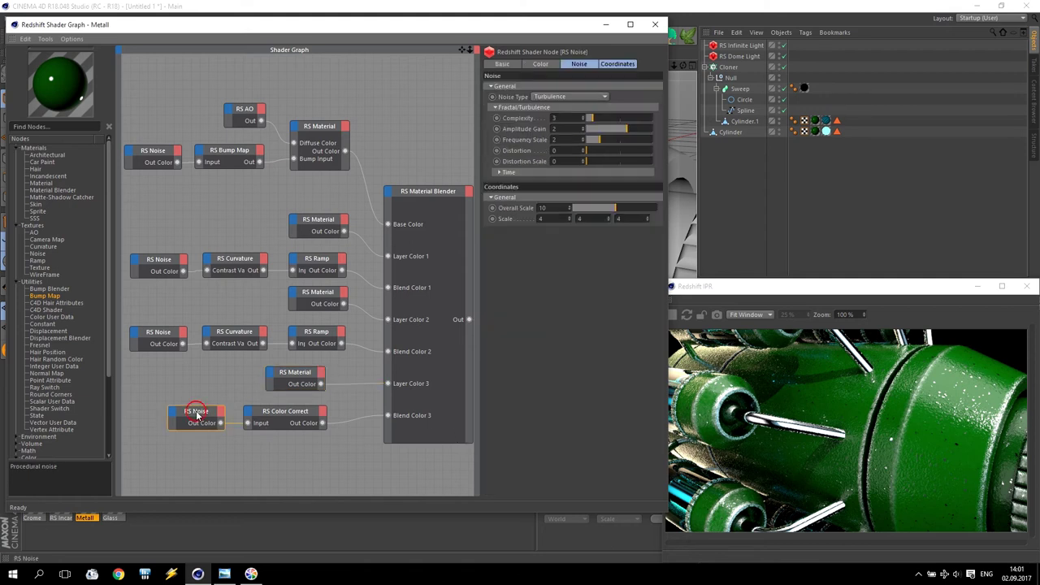
left_click(615, 64)
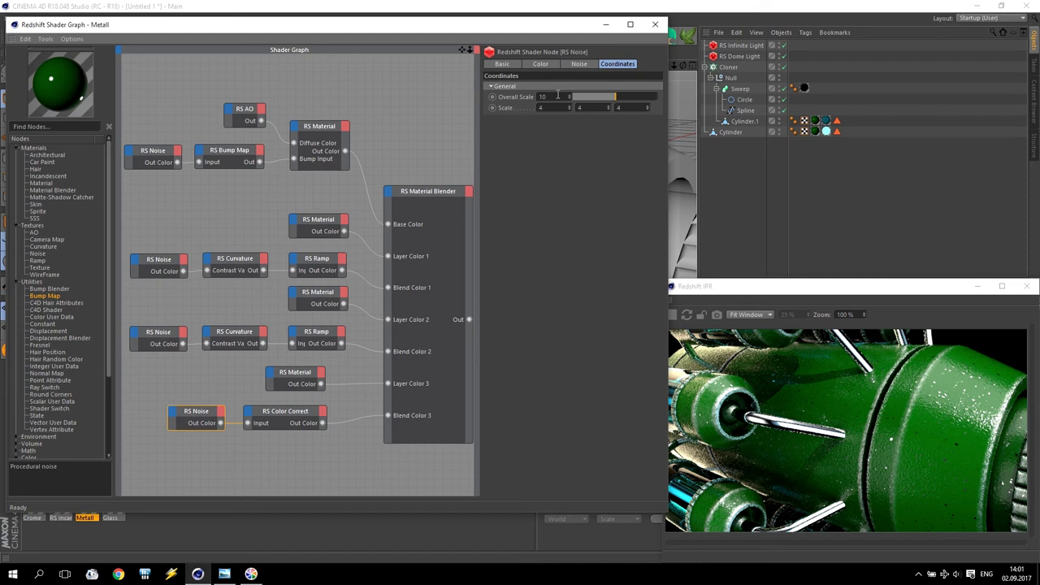
left_click_drag(558, 97, 534, 96)
type("5")
key("Return")
Try stretching the Blend Color 3 noise with scale values of 1, 1 and 20
left_click(543, 108)
type("200")
key("BackSpace")
mouse_move(581, 108)
left_mouse_down()
mouse_move(569, 106)
mouse_move(602, 107)
left_mouse_up()
type("11")
left_click(565, 107)
key("Tab")
type("20")
key("Return")
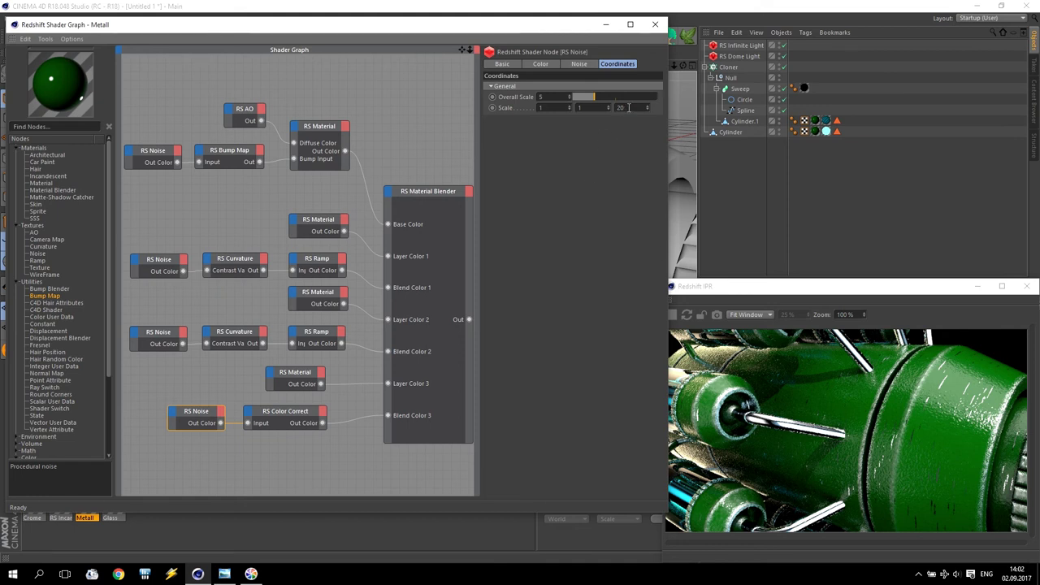
Set the third scale value of the Blend Color 3 noise to 50 and its overall scale to 1
type("50")
key("Return")
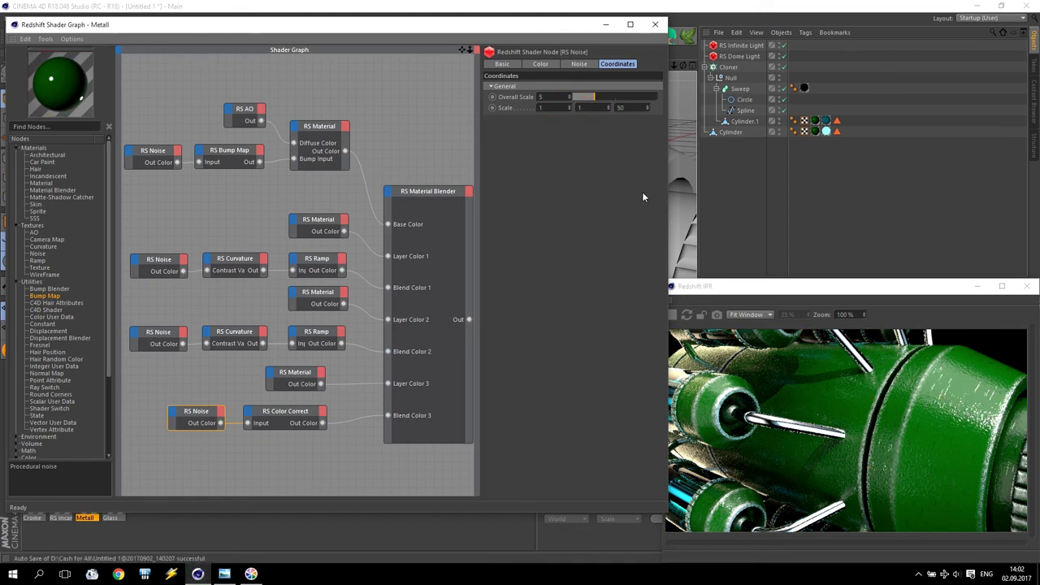
left_click(552, 96)
type("1")
key("Return")
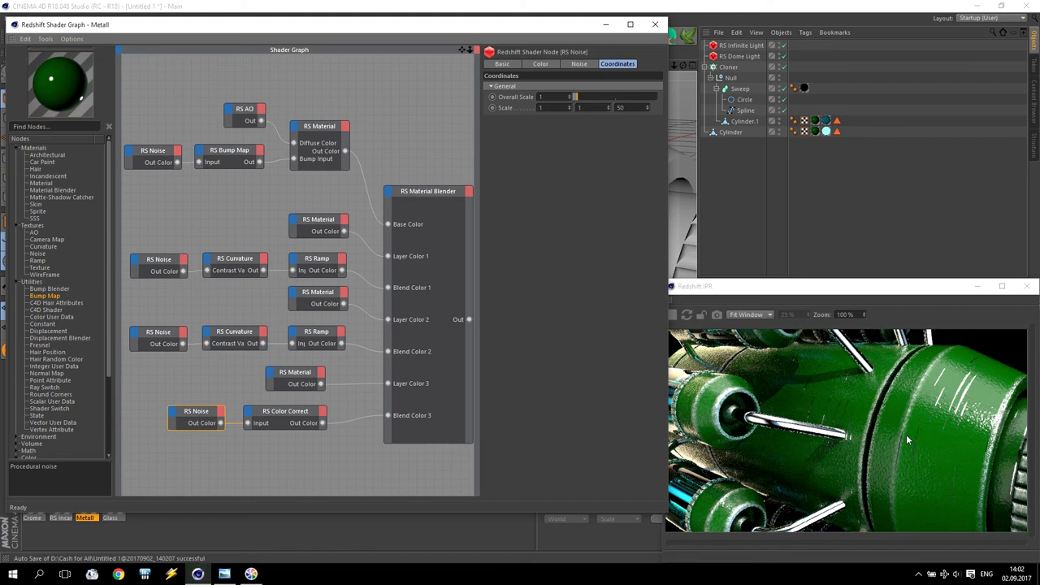
Set the first two scale values of the Blend Color 3 noise to 0.1 each
left_click(517, 105)
type("0.1")
key("Return")
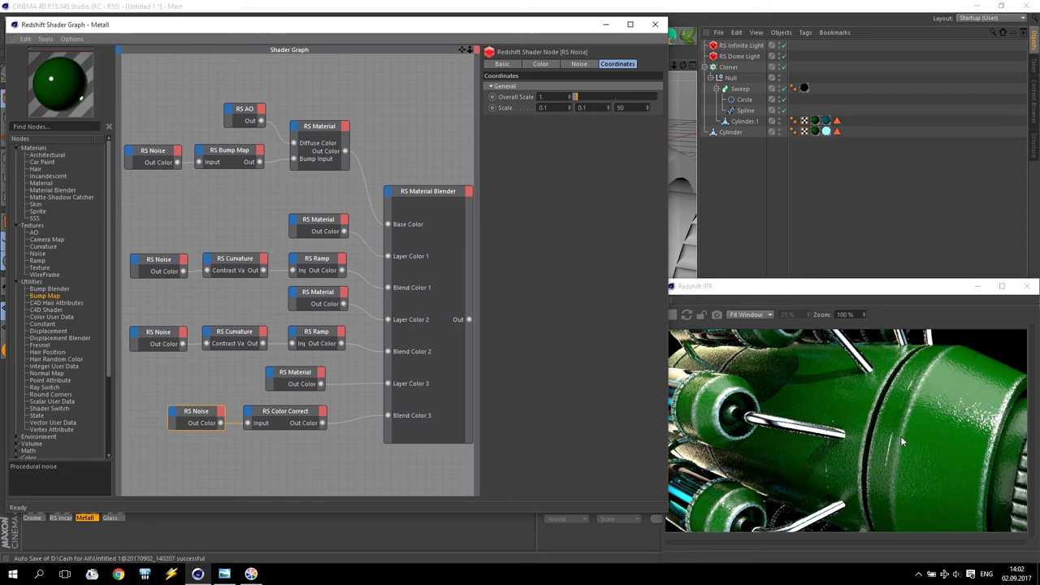
Set the Blend Color 3 noise's scale values to 0.5, 0.5 and 30
left_click(896, 436)
scroll(896, 436, "down", 3)
scroll(896, 435, "up", 3)
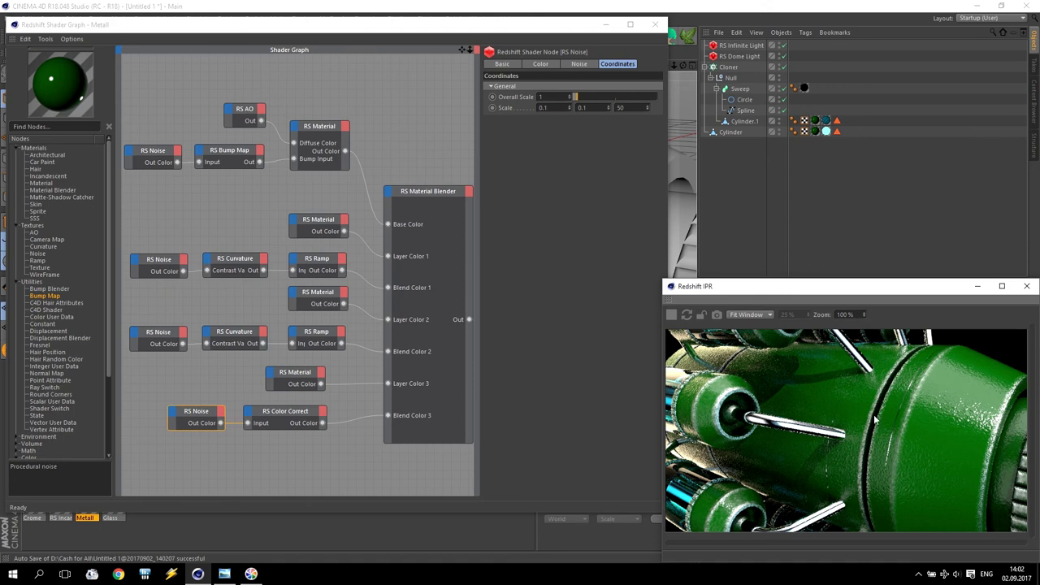
left_click(545, 107)
key("BackSpace")
type("5")
key("Return")
double_click(620, 108)
key("BackSpace")
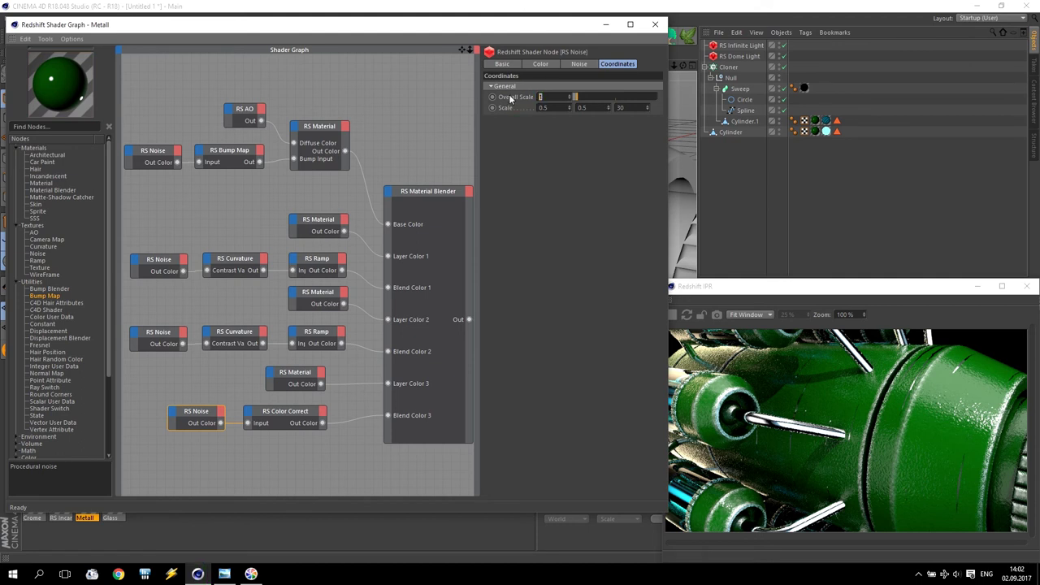
Try overall scale values of 0.1 and 2 on the Blend Color 3 noise
key("Return")
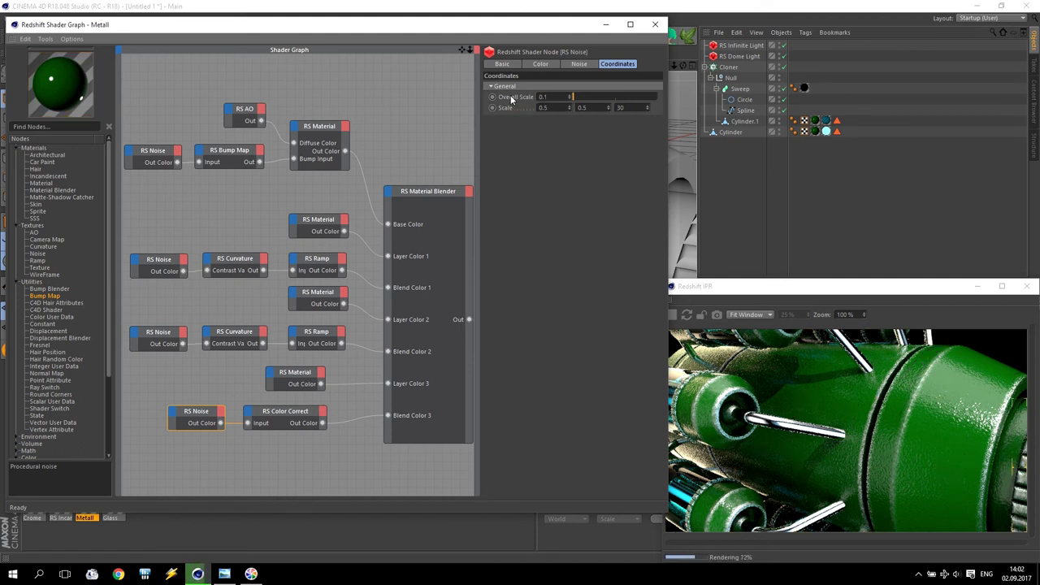
type("5")
key("Return")
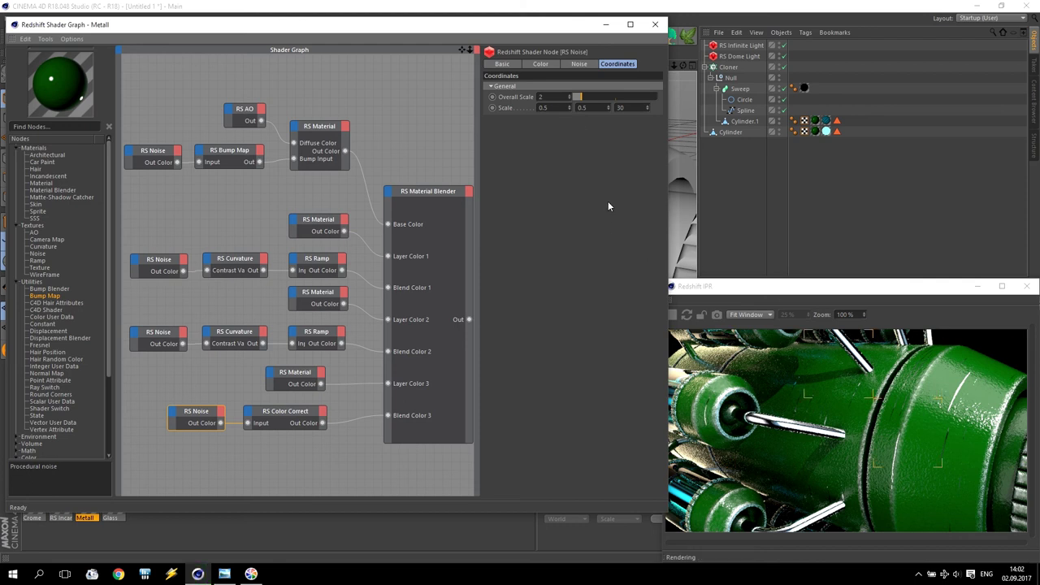
Raise the first two scale values of the Blend Color 3 noise to 3 each
left_click(589, 108)
type("2")
key("Return")
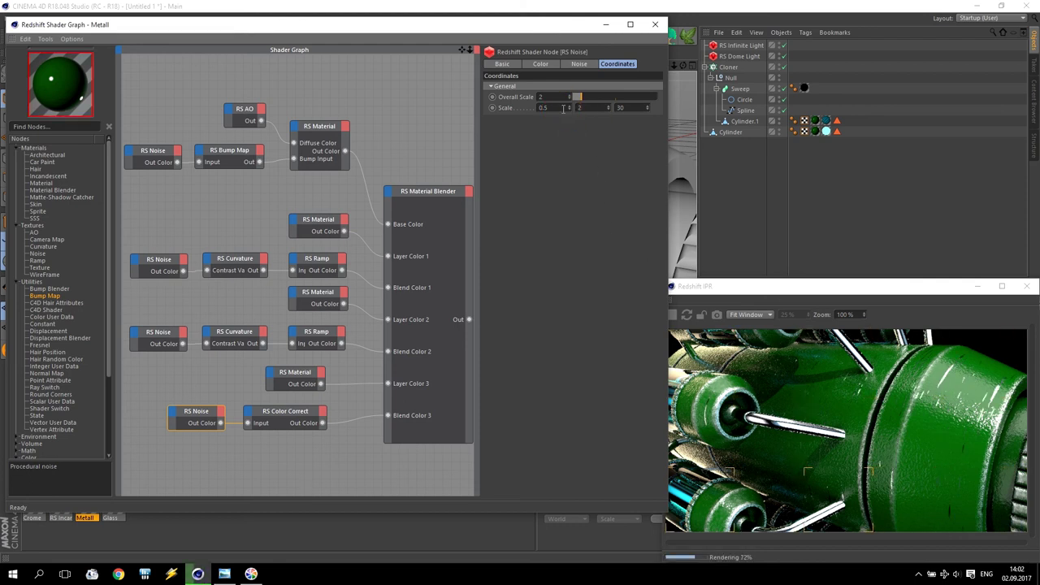
left_click(595, 108)
type("5")
key("Return")
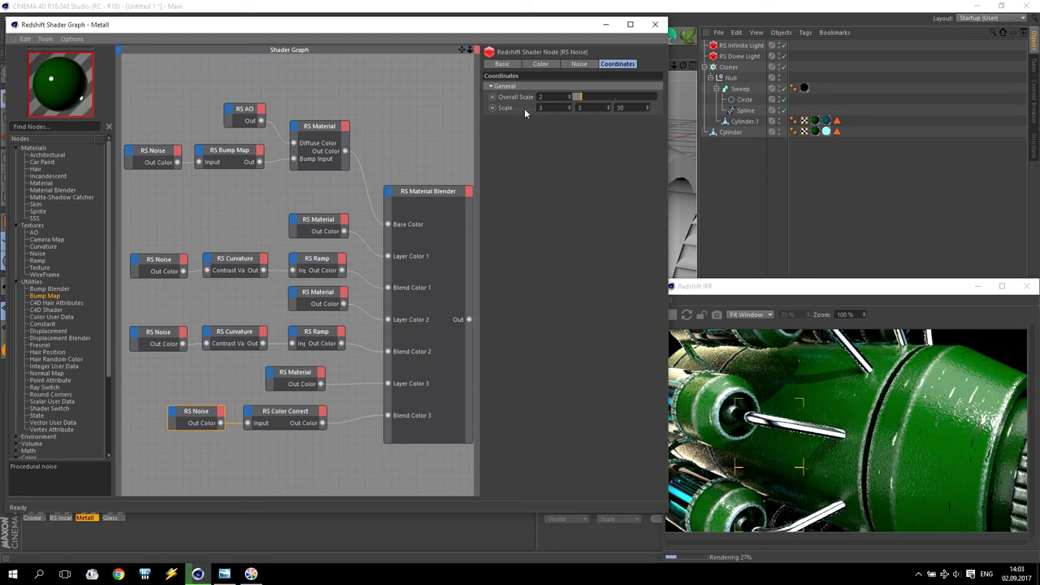
Set both the second scale value and the overall scale of the Blend Color 3 noise to 1
left_click(555, 107)
key("Tab")
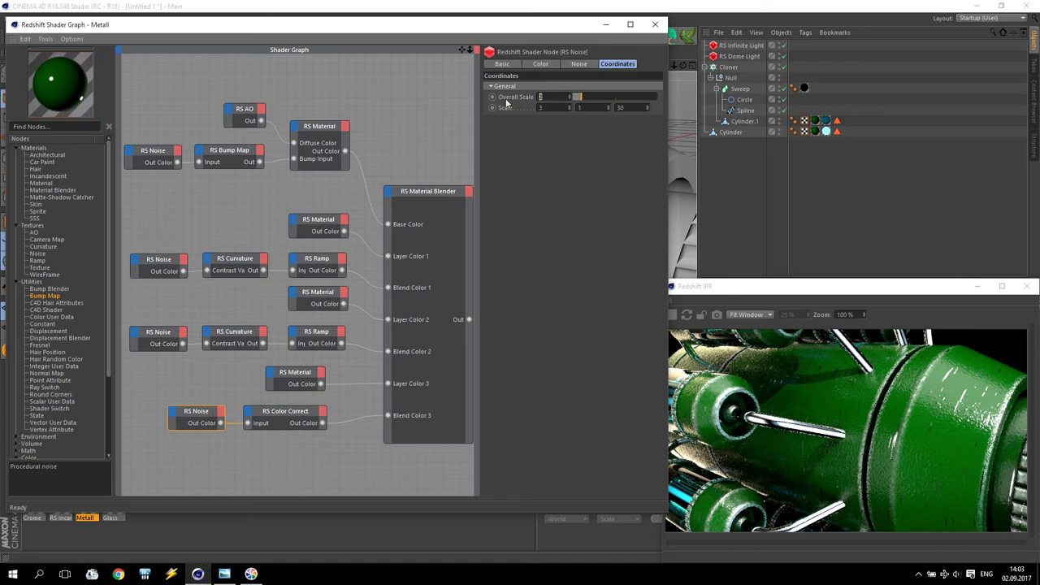
key("Return")
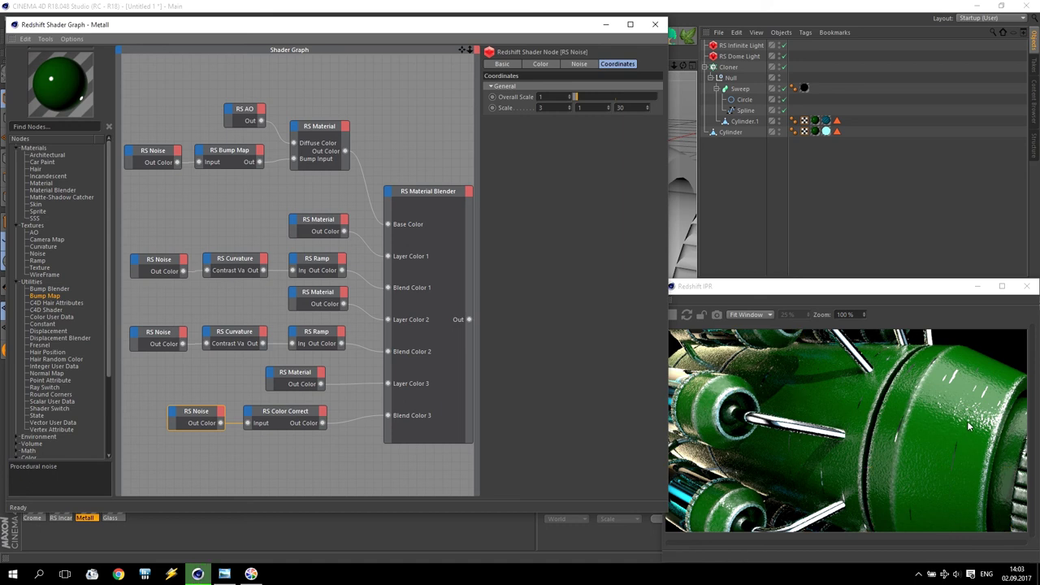
Set the contrast of the Color Correct node feeding Blend Color 3 to 0.98
left_click(285, 415)
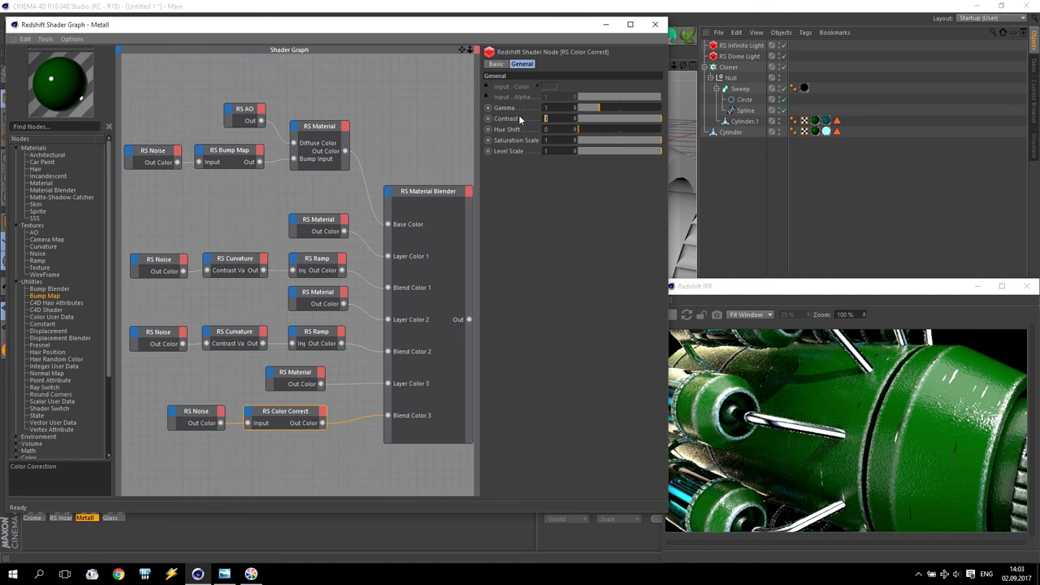
type(".98")
key("Return")
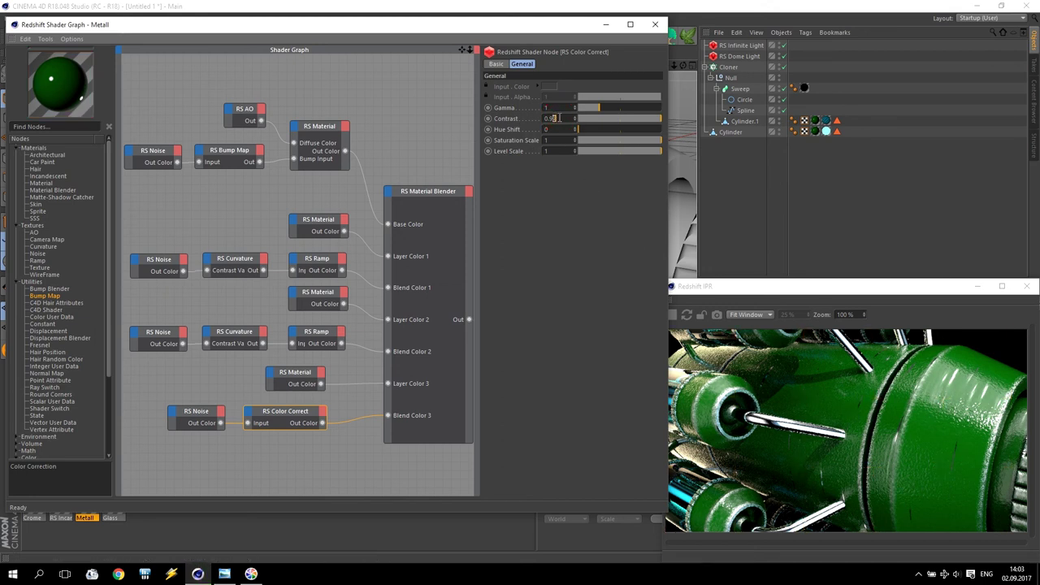
key("Return")
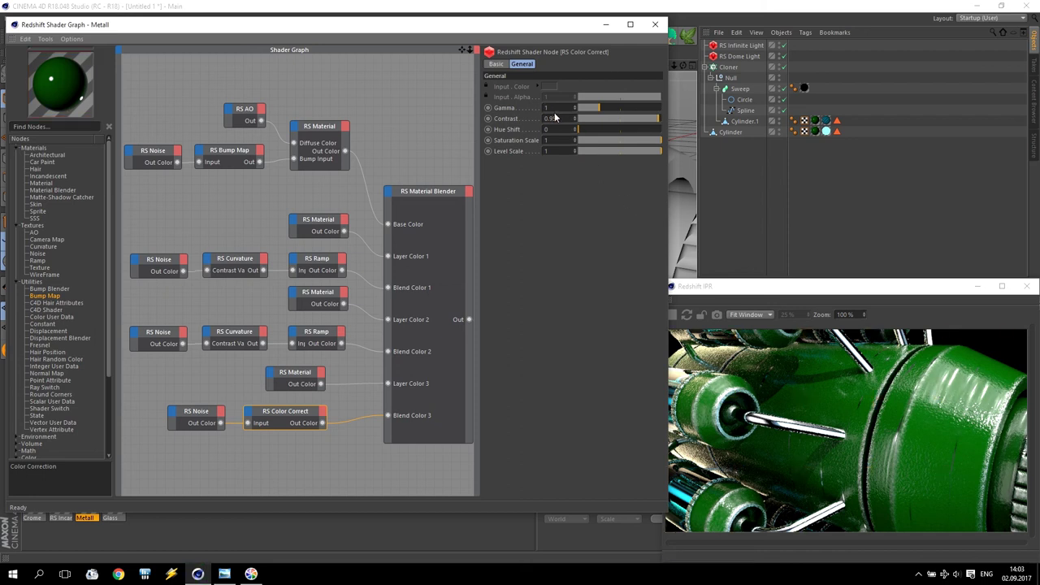
left_click(553, 119)
type("8")
key("Return")
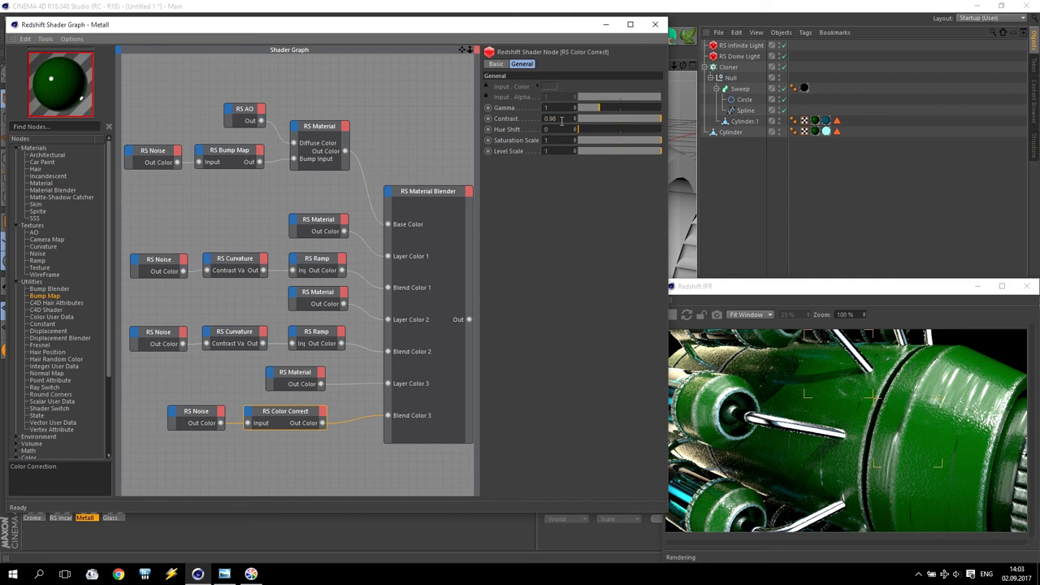
Close the shader graph and check the material on the whole engine in the Redshift IPR, closing the preview when done
left_click(656, 24)
left_click_drag(857, 294, 708, 139)
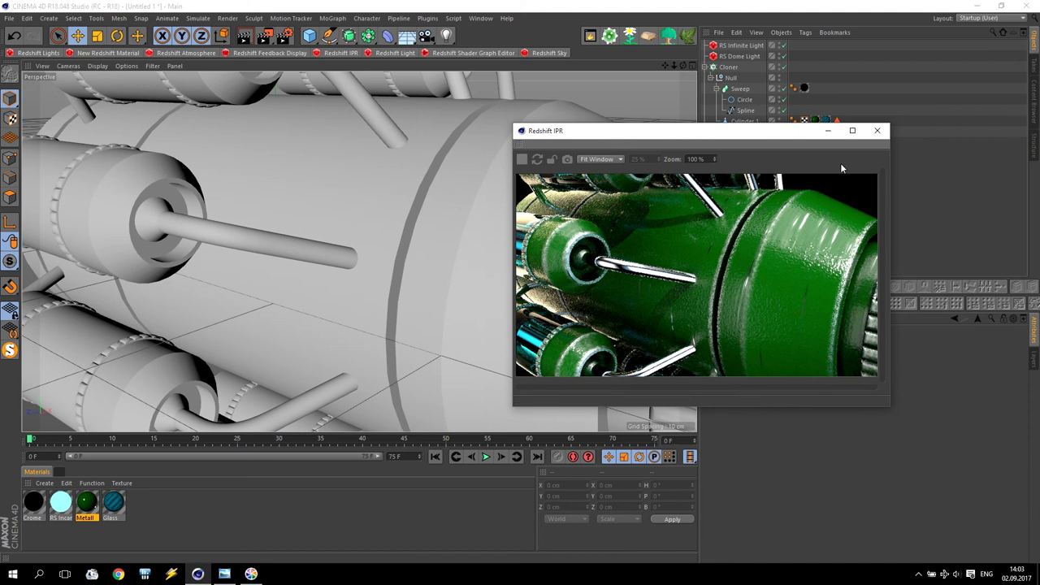
scroll(378, 216, "down", 5)
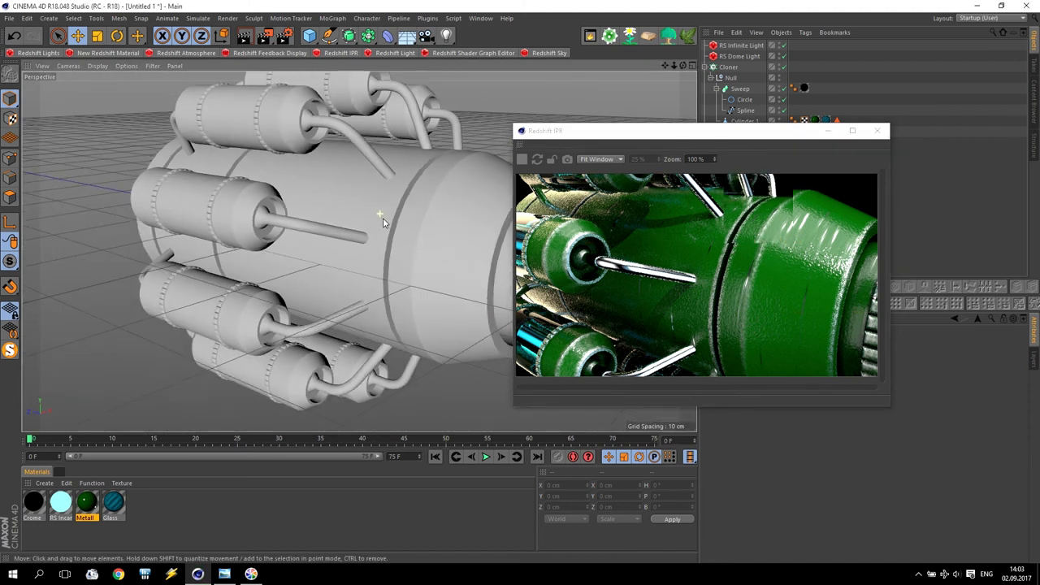
scroll(448, 221, "up", 2)
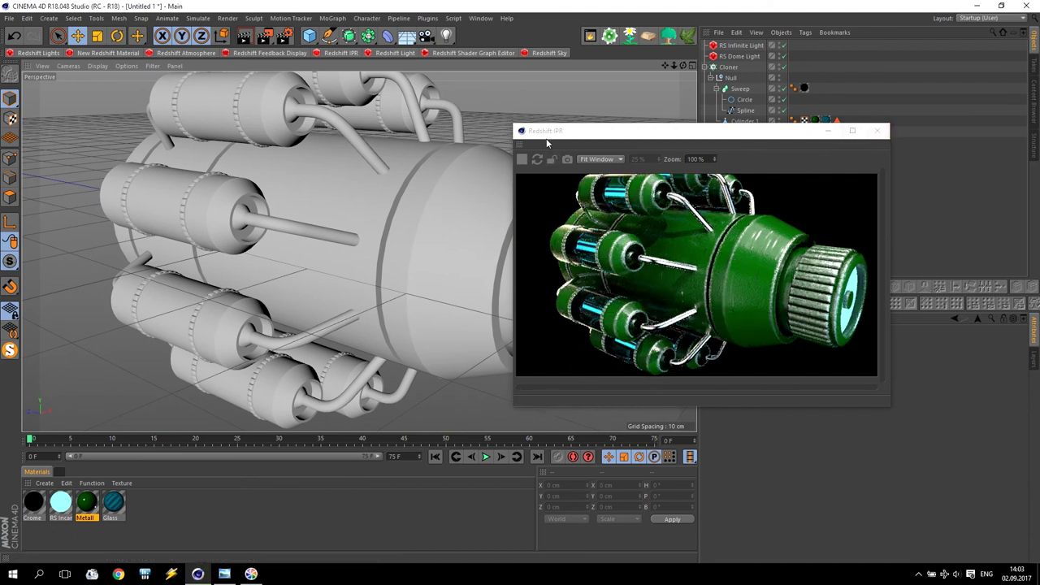
left_click(876, 130)
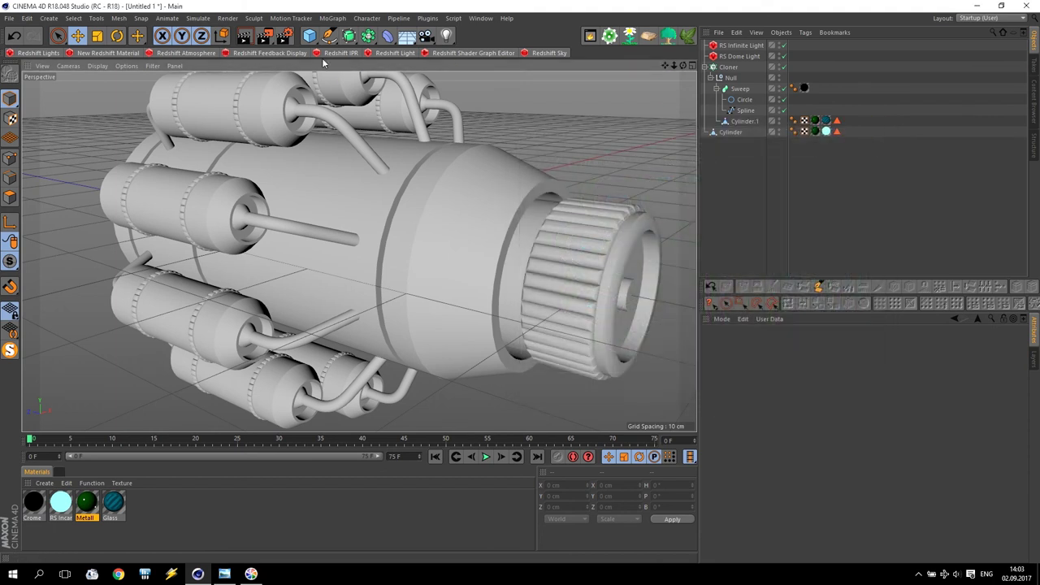
Set the Redshift unified sampling minimum and maximum samples to 512 in the render settings
left_click(286, 38)
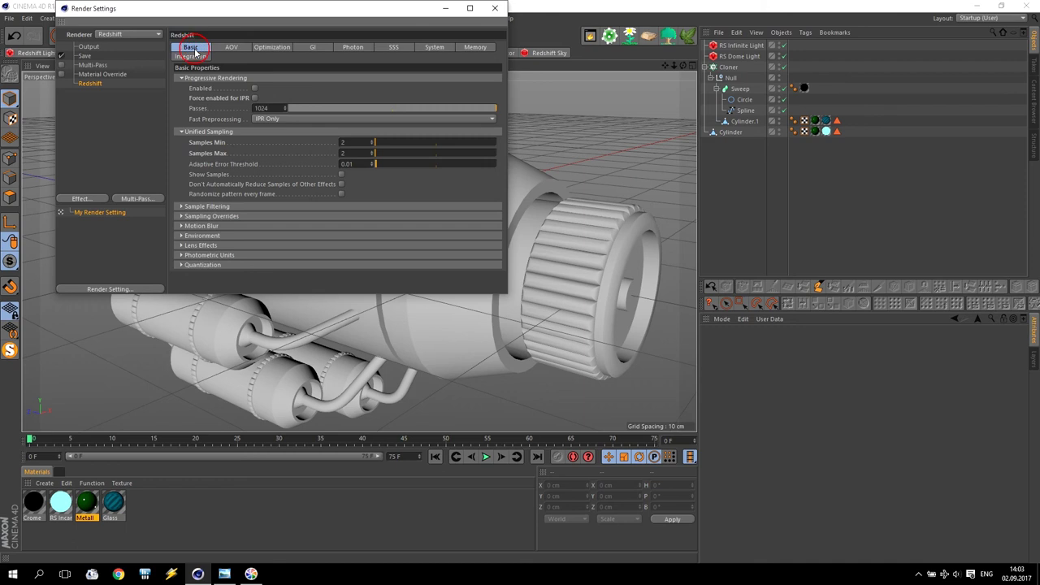
type("512")
left_click(324, 141)
key("Return")
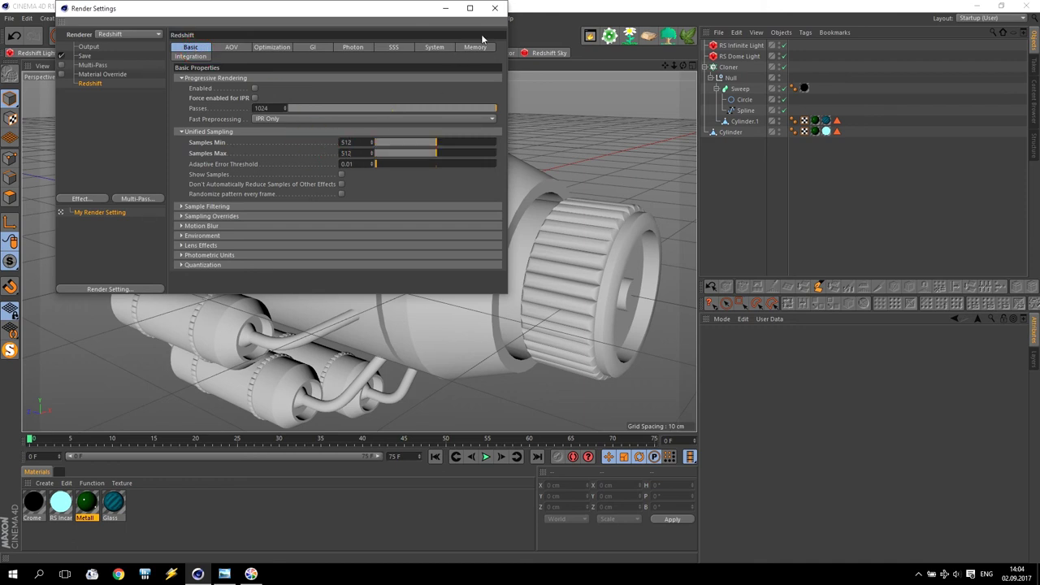
left_click(495, 8)
Frame the engine and its ribbed nozzle closely, and add a camera with its focus distance picked on the engine body
right_click_drag(429, 204, 446, 200, "alt")
left_click_drag(446, 201, 570, 192, "alt")
left_click_drag(522, 234, 548, 204, "alt")
left_click_drag(664, 65, 667, 62)
left_click_drag(359, 252, 382, 237, "alt")
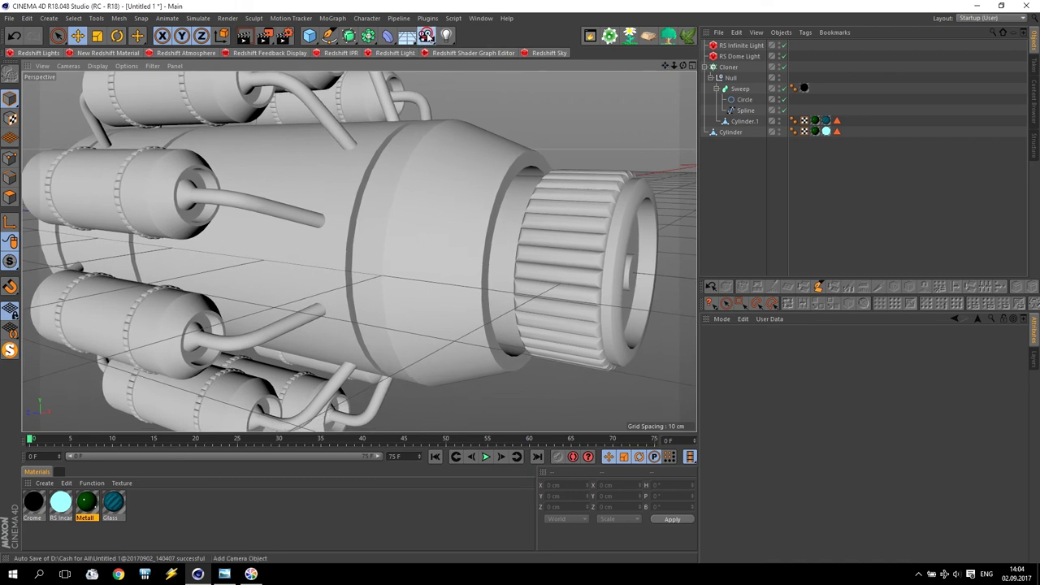
left_click(426, 36)
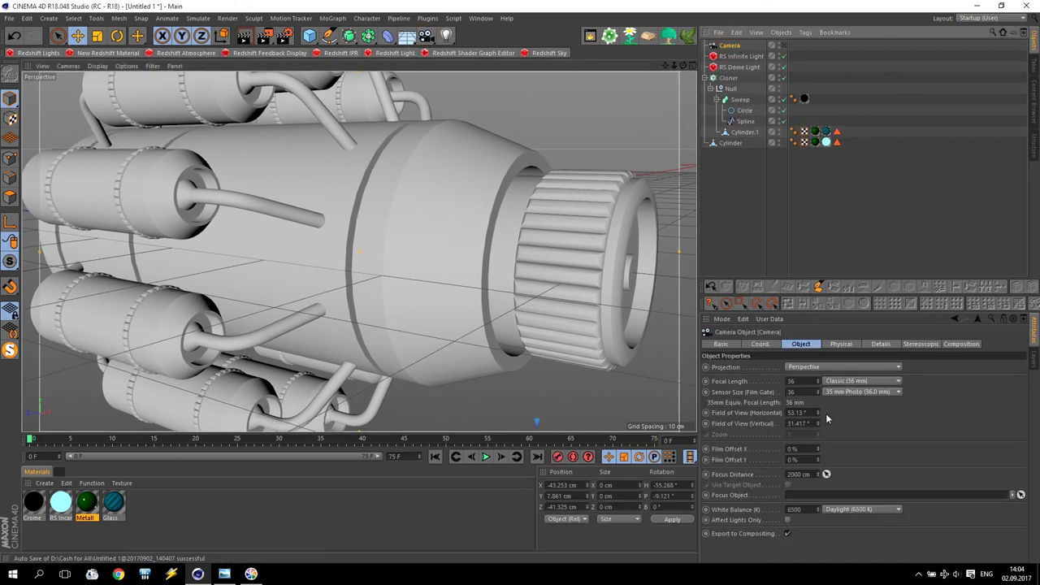
left_click(413, 266)
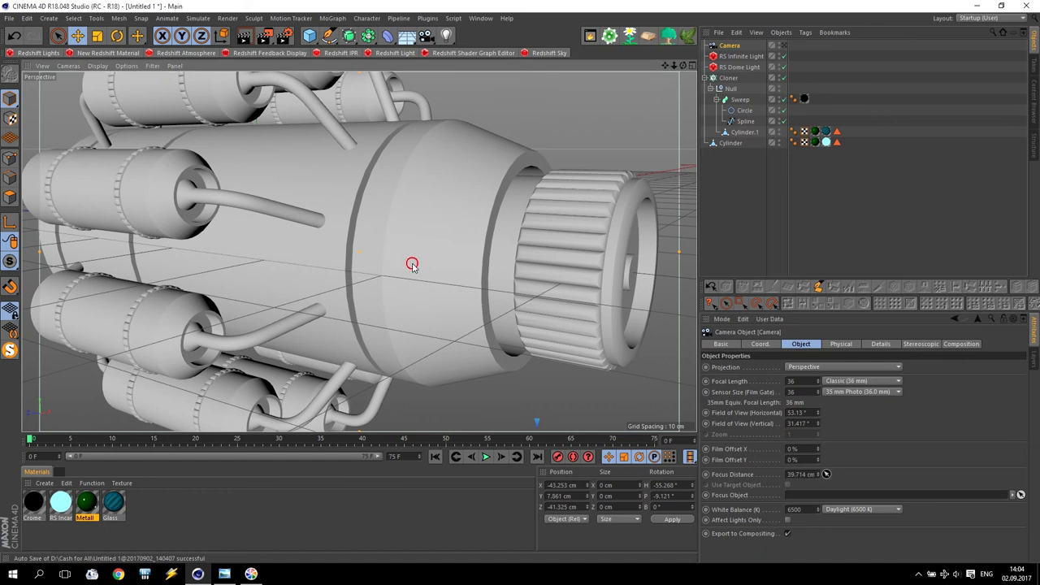
Add a Redshift Camera tag to the camera and enable its bokeh
left_click(804, 33)
mouse_move(853, 135)
left_click(931, 136)
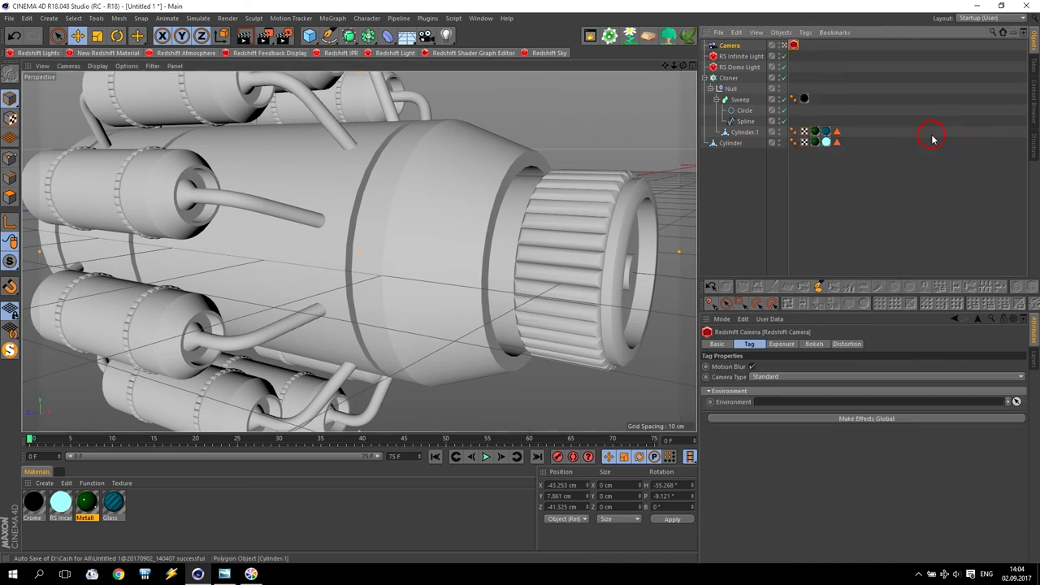
left_click(815, 345)
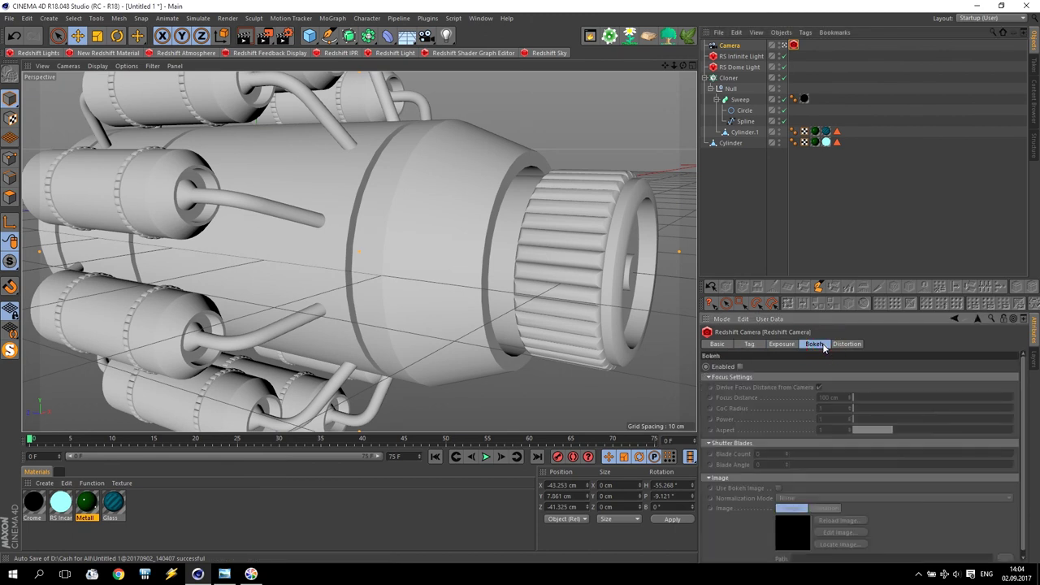
left_click(739, 367)
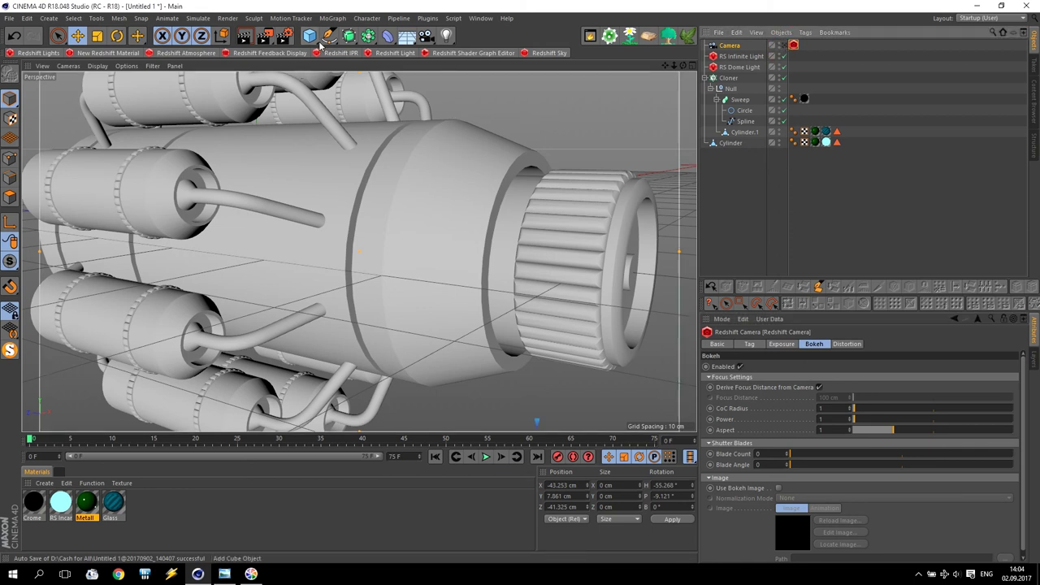
Add a MoText object with a height of 2 cm and the two-line text "Cinema 4D Tutorial" / "by SV"
left_click(332, 18)
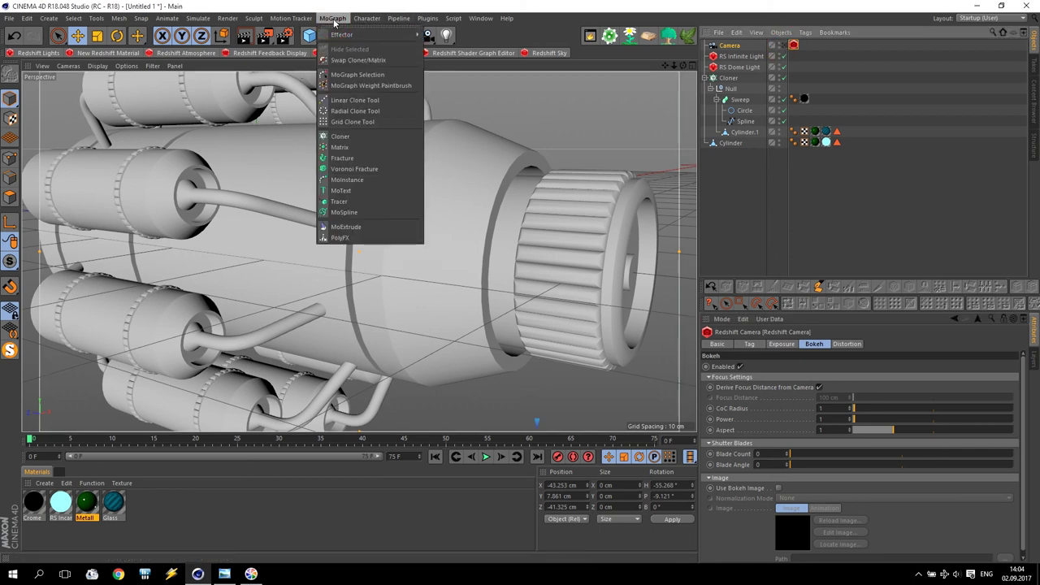
left_click(341, 190)
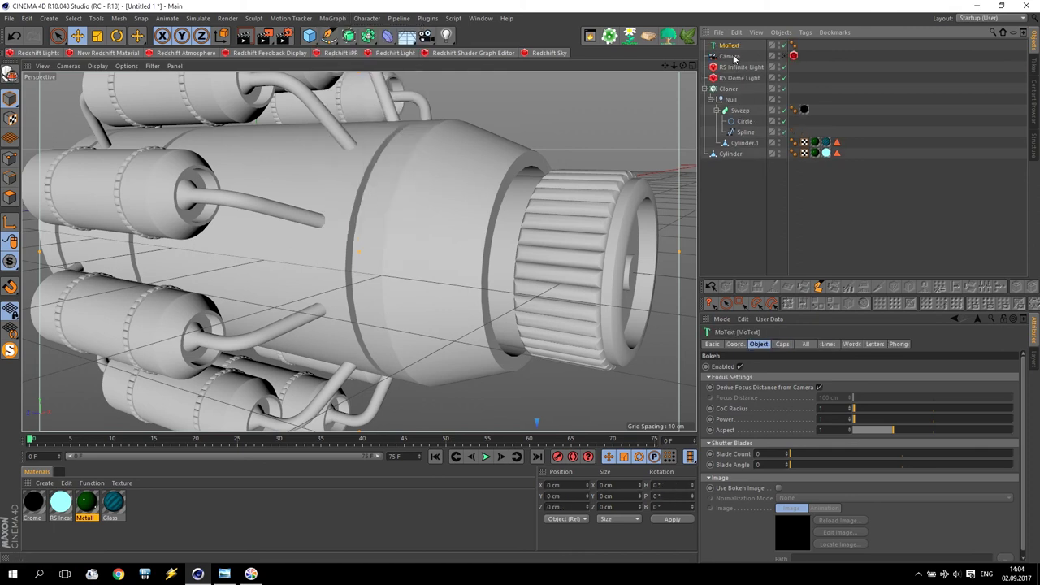
left_click_drag(796, 461, 737, 451)
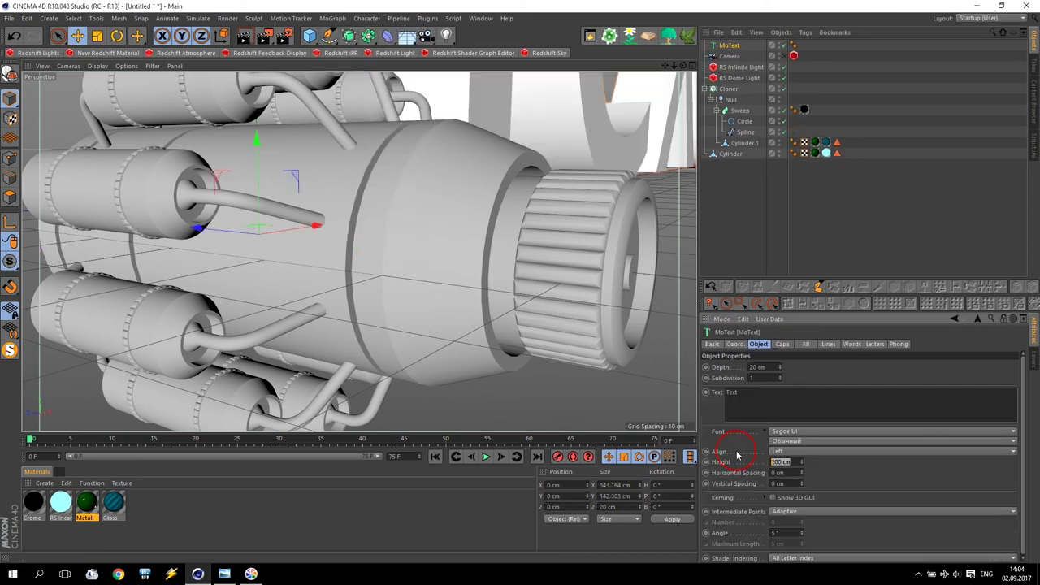
type("2")
key("Return")
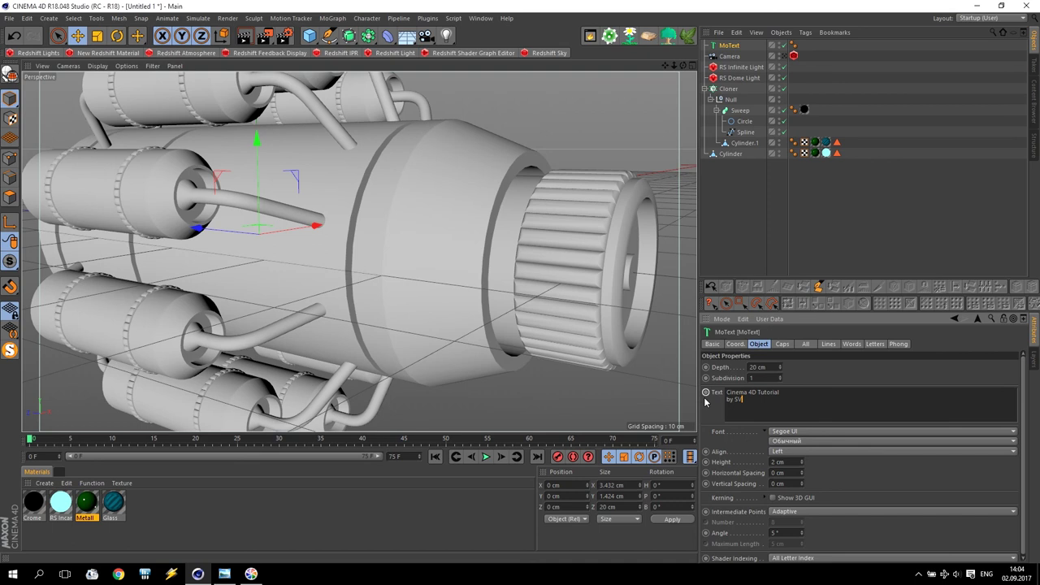
Align the MoText to Middle and set its depth to 0.2 cm
left_click(787, 452)
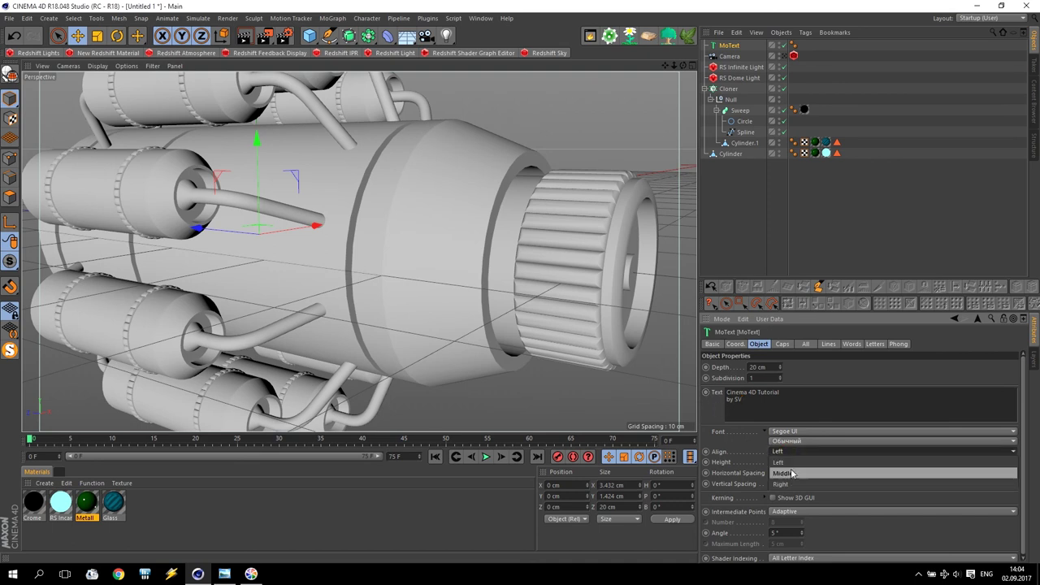
left_click(784, 472)
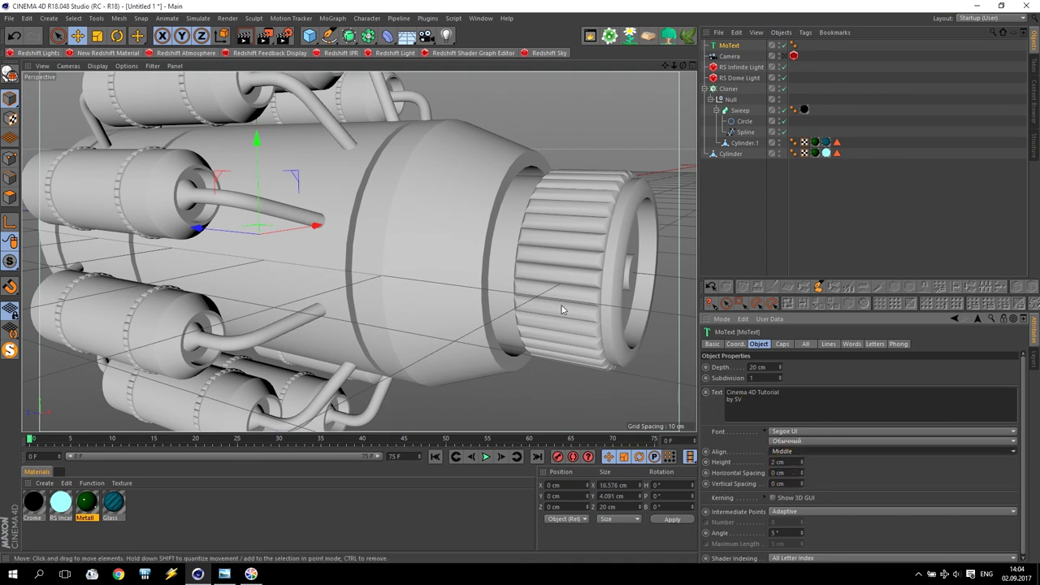
left_click_drag(770, 367, 729, 371)
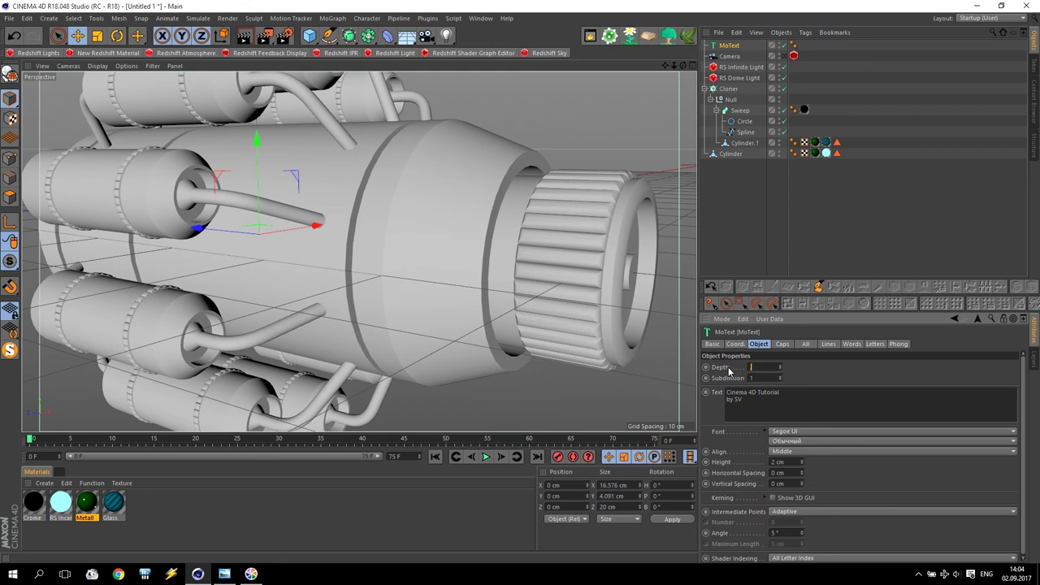
type("0.2")
key("Return")
Using the four-view layout, move the MoText straight up above the engine to a Y position of about 35.3 cm
middle_click(501, 247)
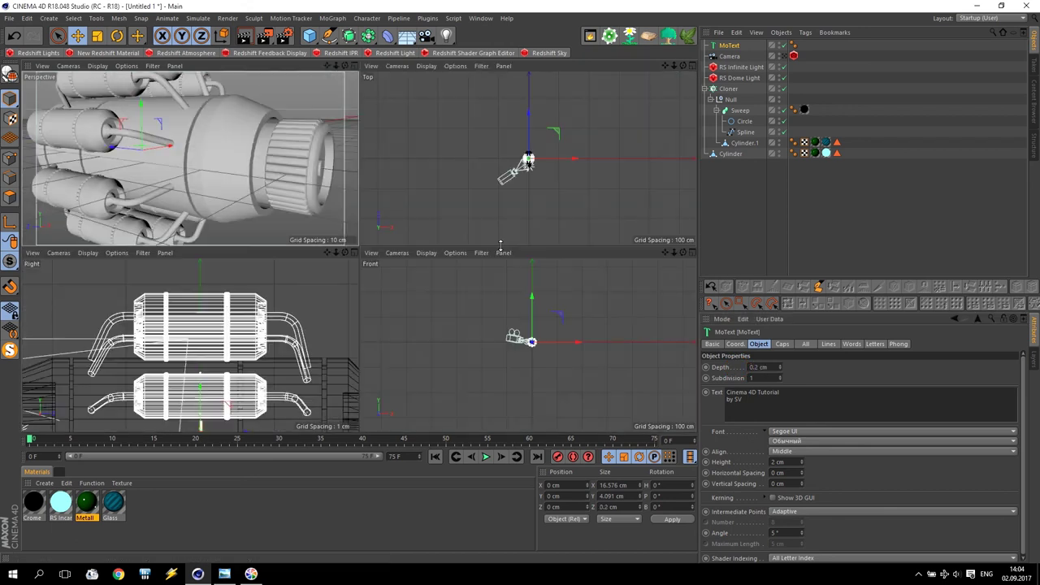
scroll(182, 403, "down", 10)
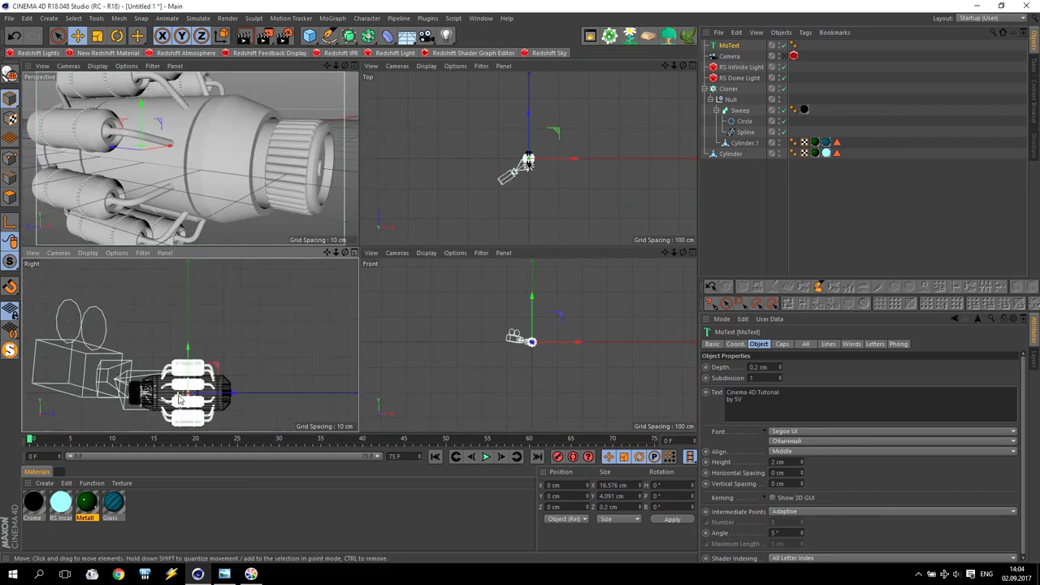
scroll(181, 403, "up", 4)
left_click_drag(187, 376, 194, 313)
scroll(174, 404, "up", 2)
scroll(174, 402, "up", 2)
Rotate the MoText to a heading of -90°
left_click(117, 35)
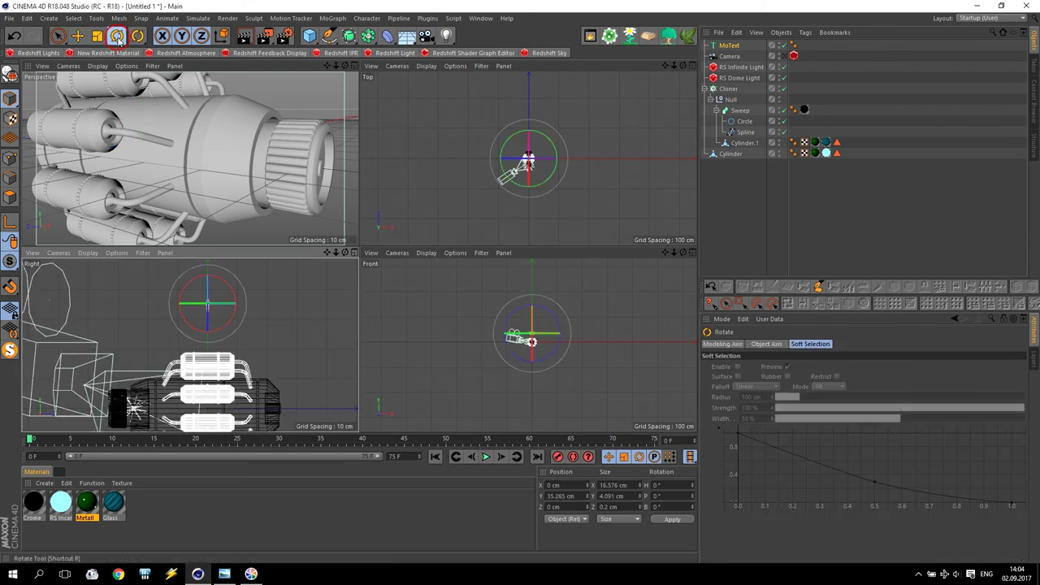
left_click_drag(227, 304, 101, 304)
left_click(13, 34)
right_click_drag(462, 190, 529, 181, "alt")
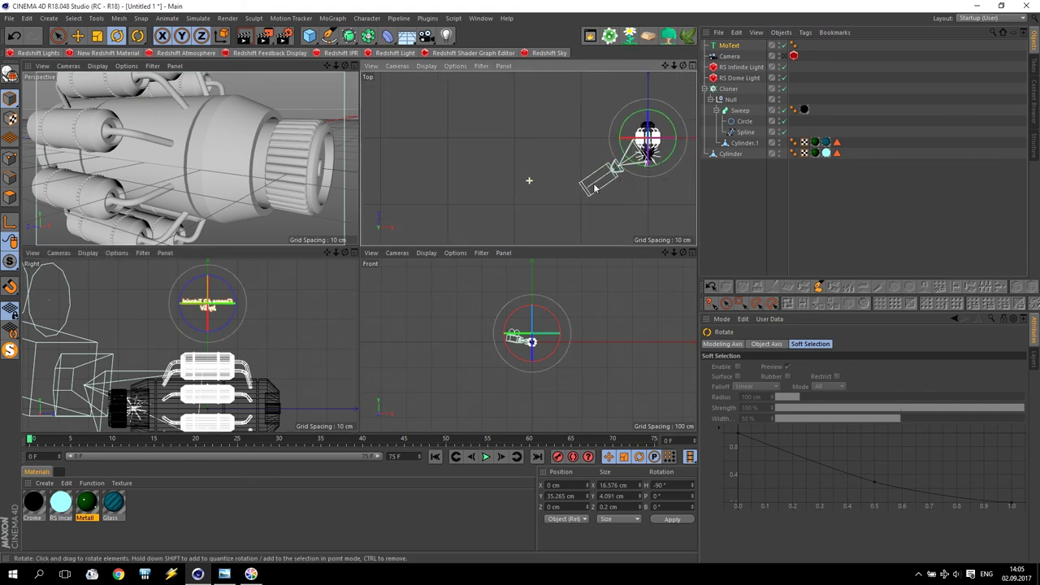
In the Top view, move the MoText beside the engine body to about X -11.1 cm and Z -10.9 cm
left_click_drag(664, 66, 346, 42)
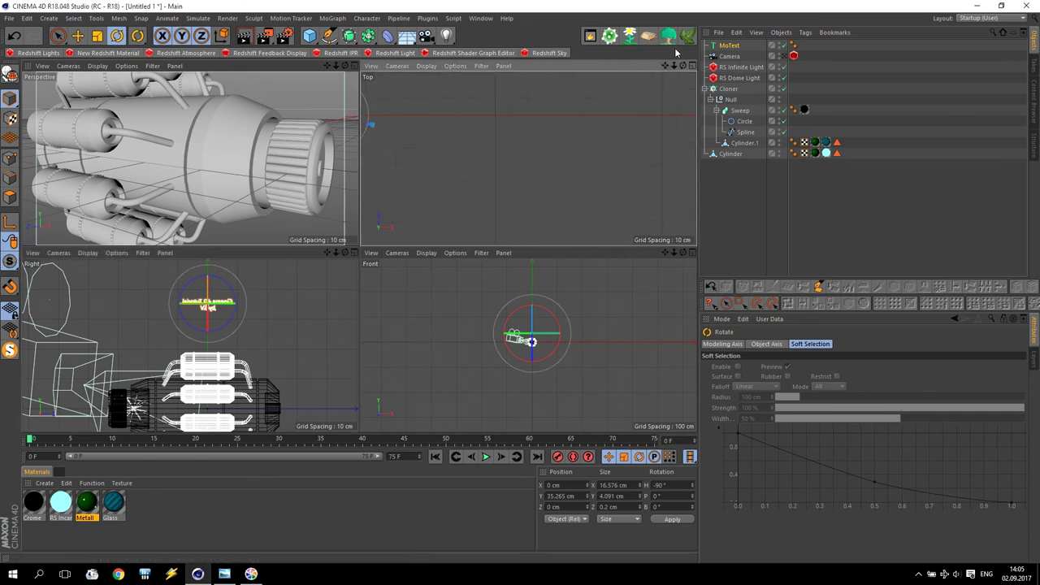
left_click_drag(665, 66, 863, 90)
scroll(483, 155, "up", 3)
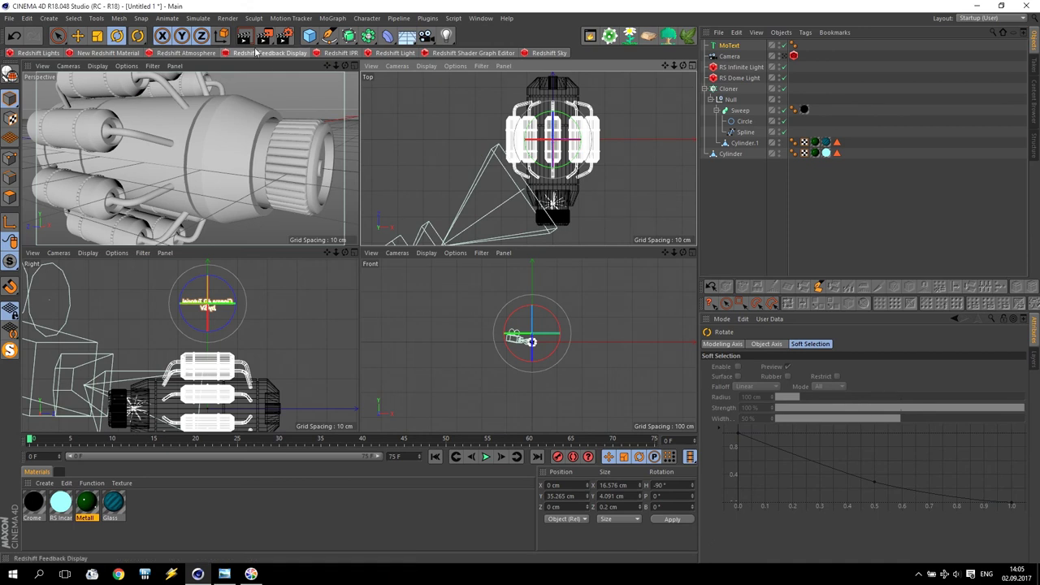
left_click(78, 35)
left_click_drag(553, 183, 524, 210)
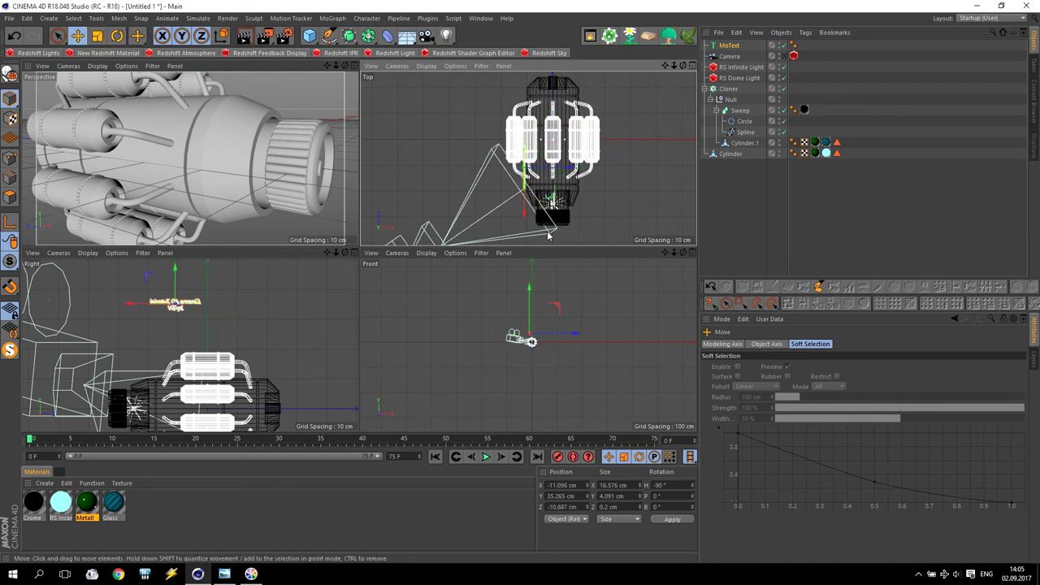
In the Front view, lower the MoText to about Y 0.3 cm and bring it toward the engine hull at about X -10.2 cm
left_click_drag(529, 309, 530, 318)
scroll(533, 363, "up", 5)
scroll(533, 363, "up", 10)
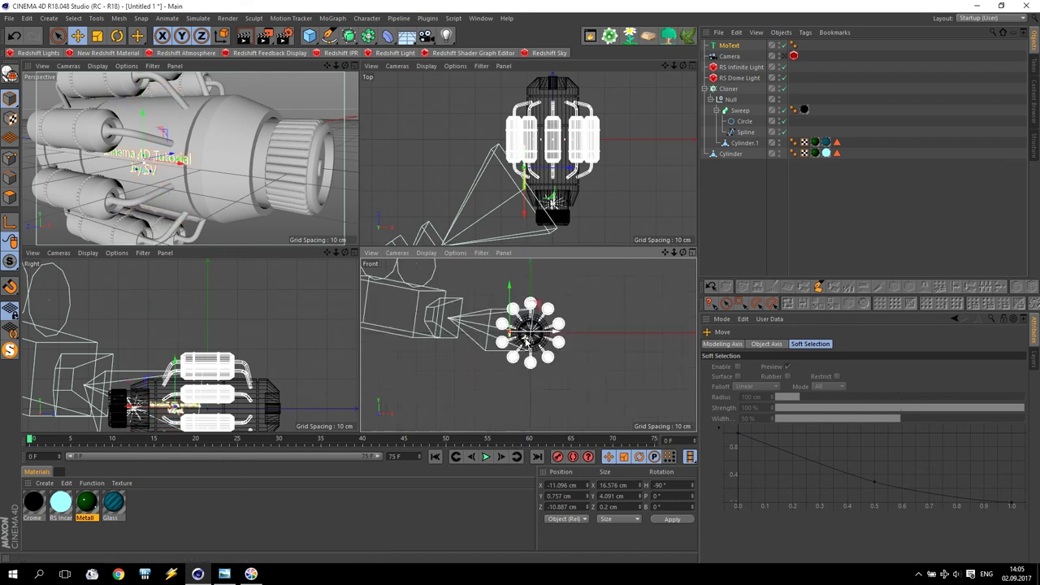
left_click_drag(503, 301, 524, 319)
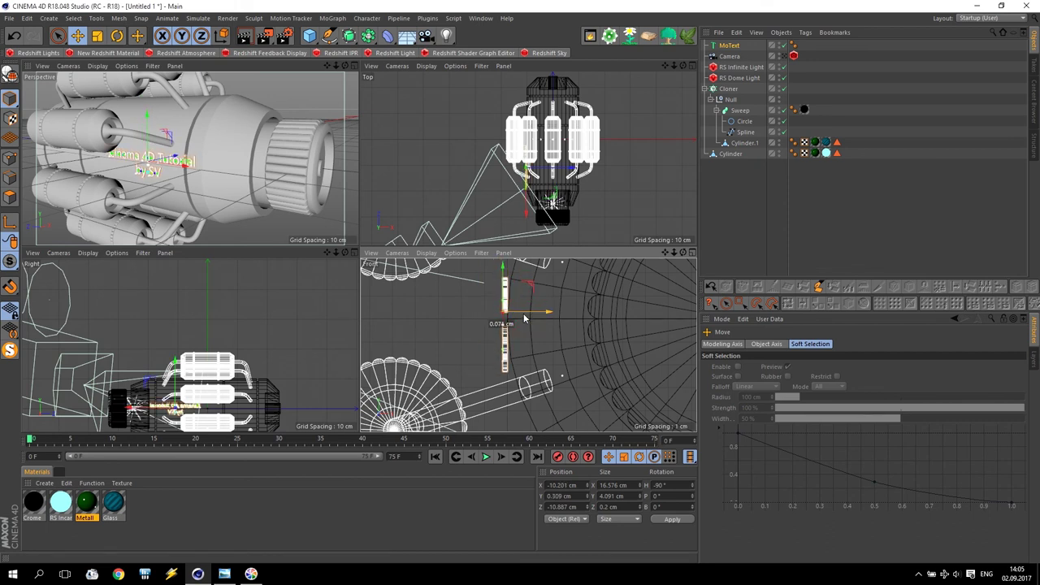
Add a Bend deformer as a child of the MoText, fit it to the parent and set its strength to 23°
left_click(729, 45)
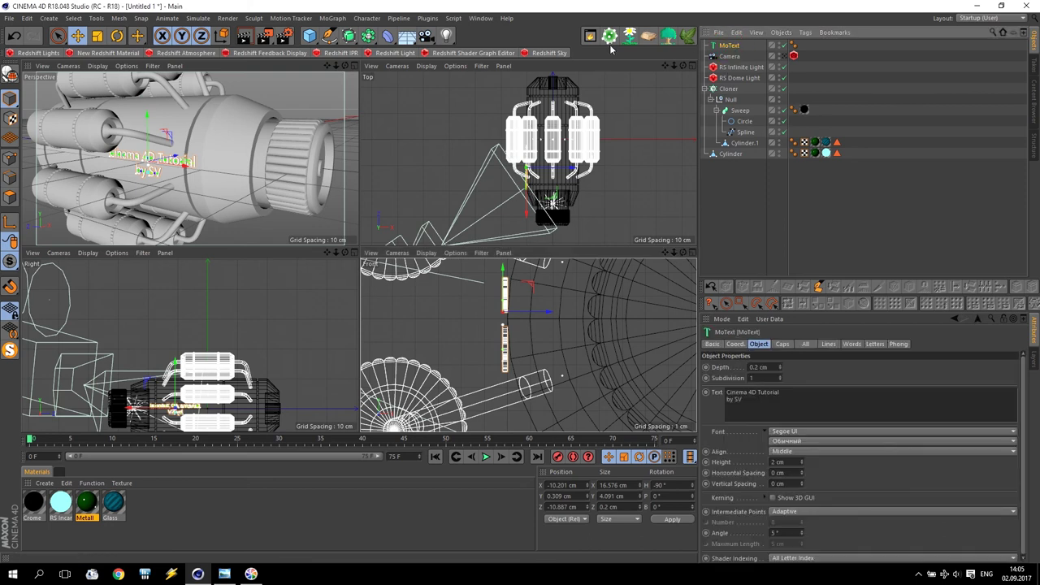
left_click(389, 37)
left_click_drag(728, 46, 730, 59)
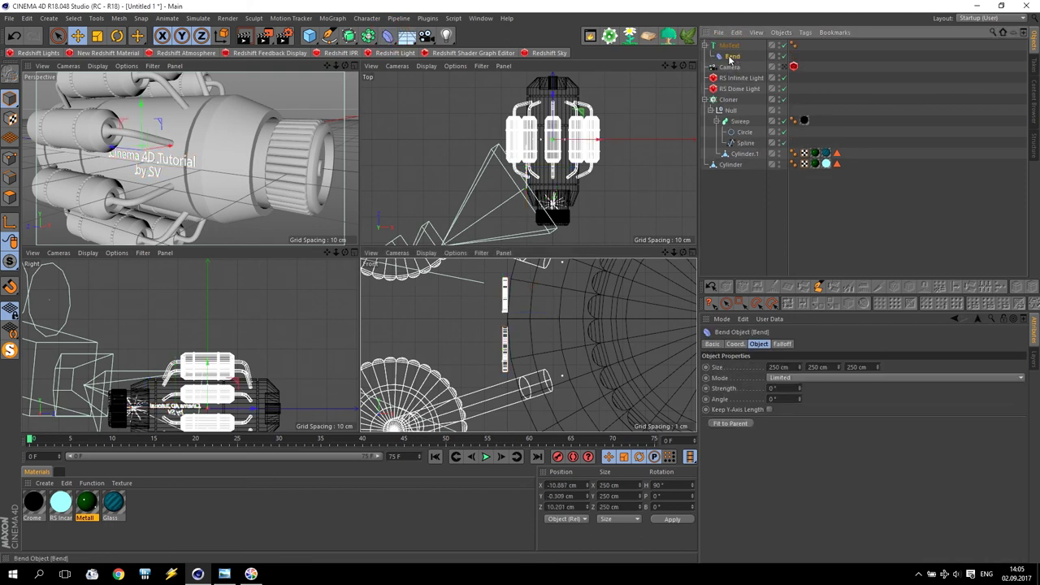
left_click(729, 423)
left_click_drag(799, 390, 819, 387)
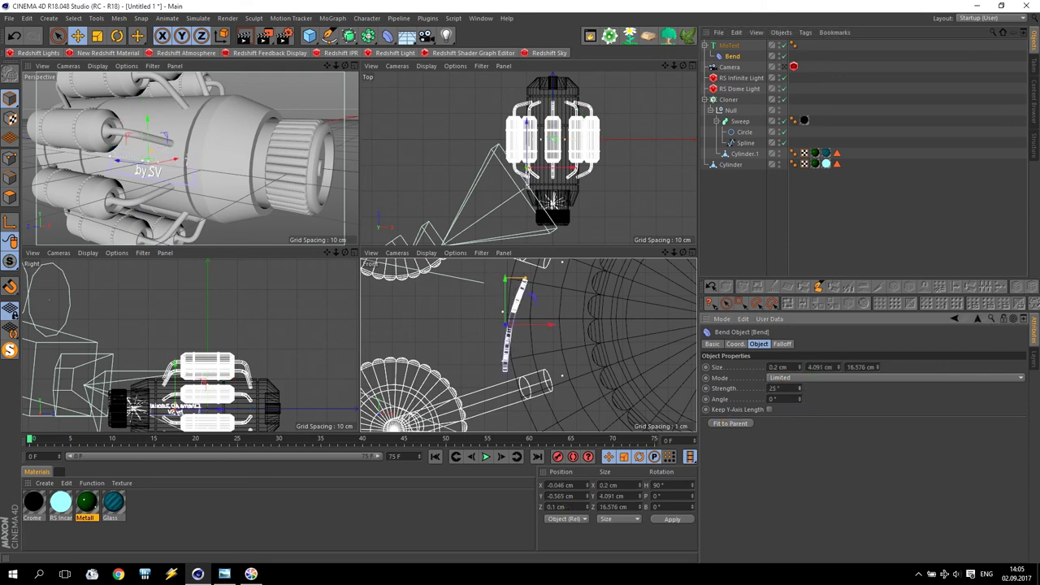
Rotate the MoText to a pitch of about 13.4° and move it to about X -10.5 cm, Y 0.26 cm to follow the hull's curve
left_click(729, 45)
left_click(117, 35)
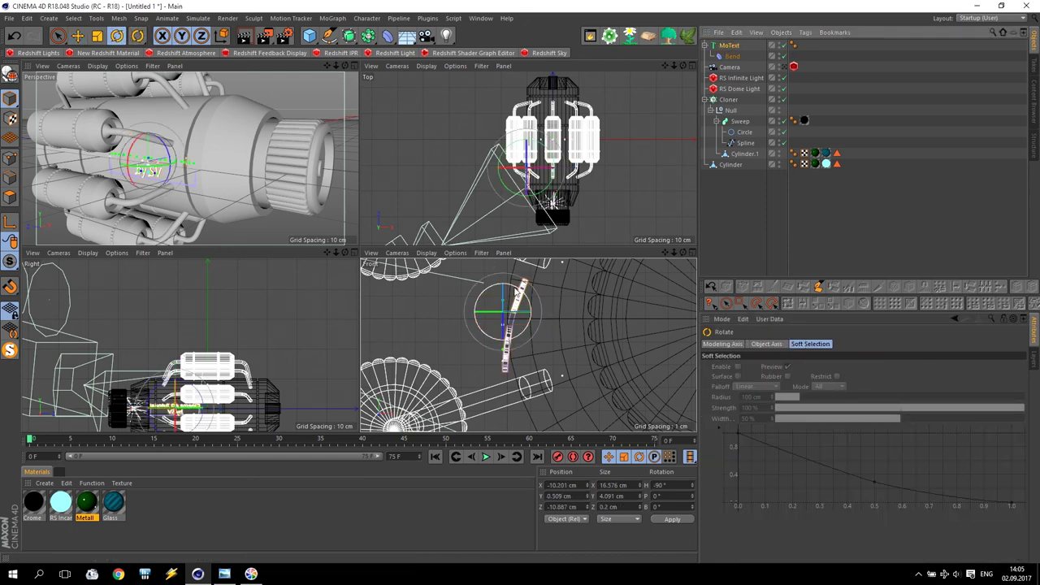
left_click_drag(520, 292, 517, 290)
left_click(78, 36)
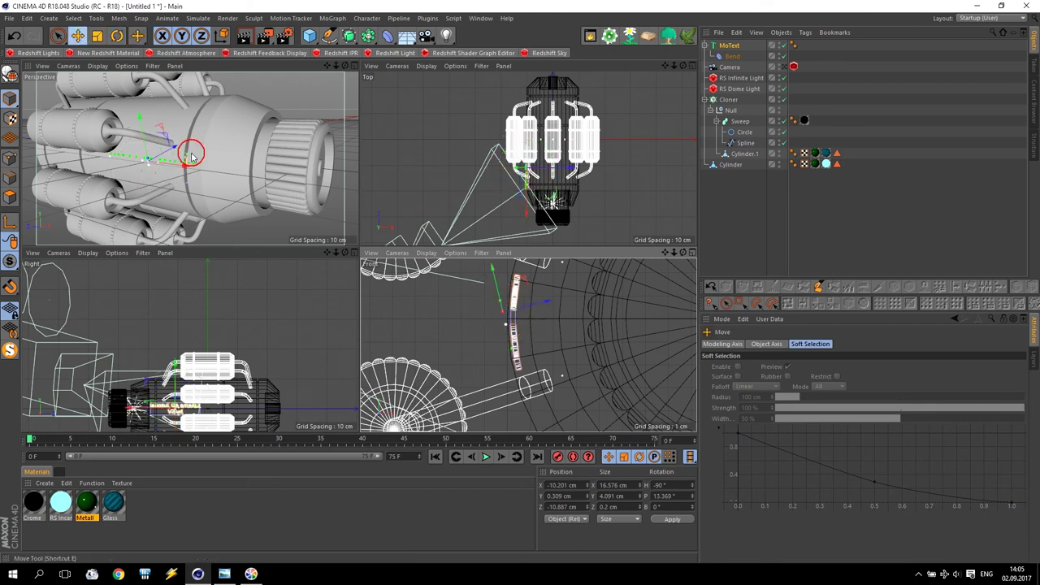
right_click_drag(387, 337, 482, 342, "alt")
left_click_drag(562, 273, 554, 272)
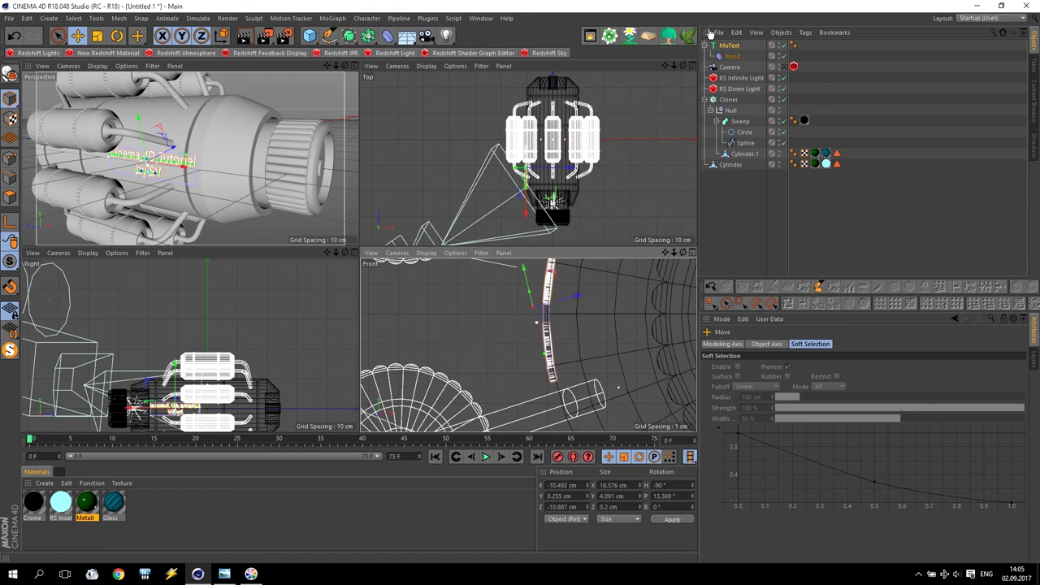
Set the MoText height to 1 cm and shift it along the hull to about Z -12.2 cm
left_click(729, 46)
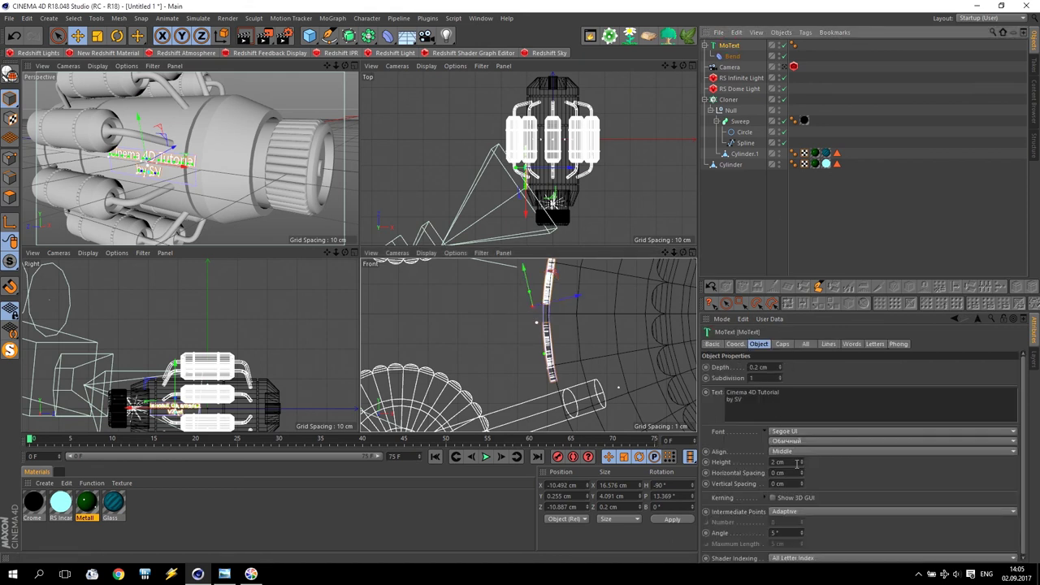
left_click_drag(797, 463, 746, 455)
type("1")
key("Return")
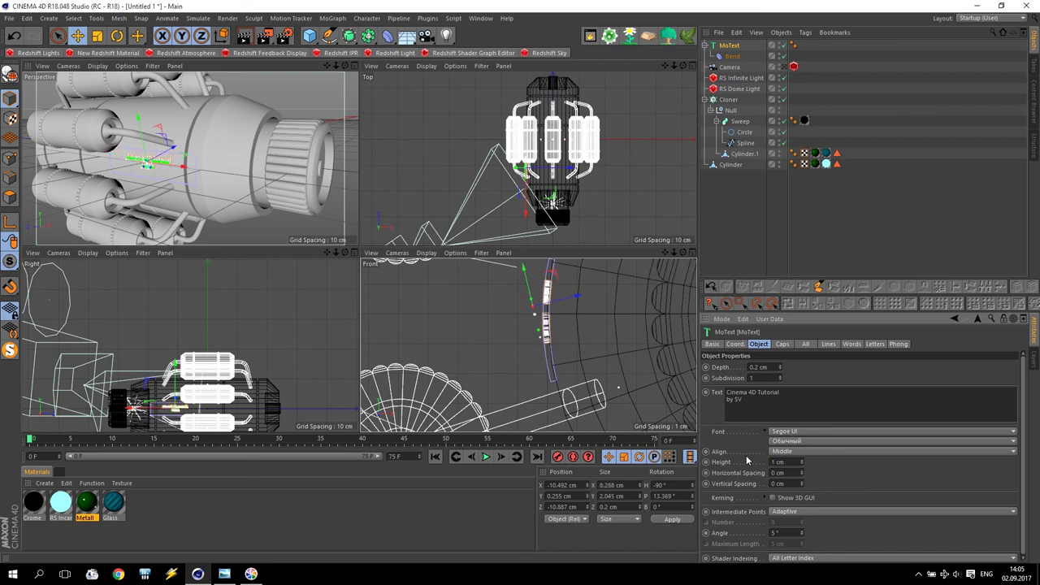
left_click_drag(180, 165, 188, 167)
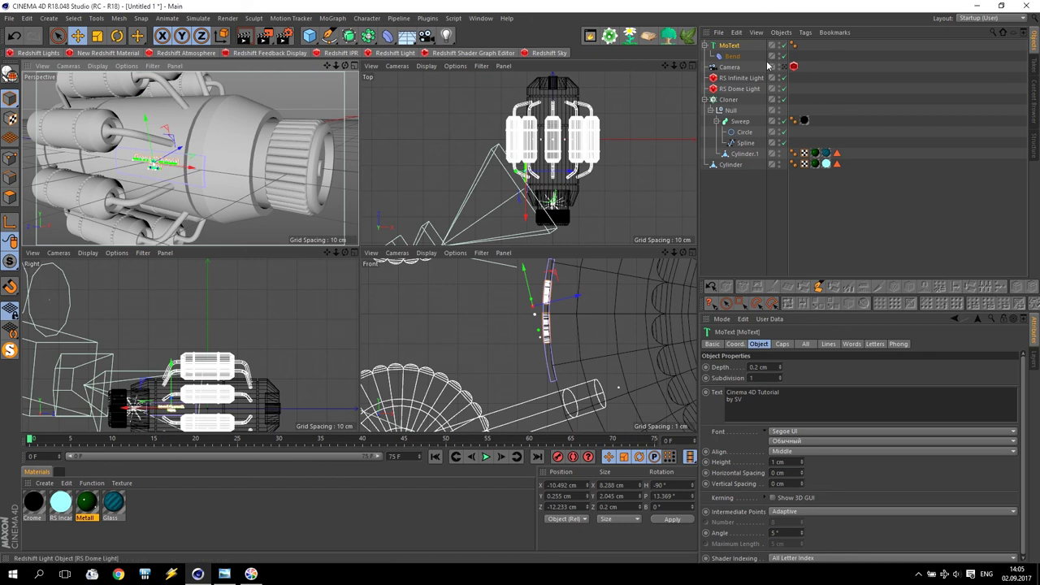
Apply the Crome material to the MoText, render the maximized perspective view to the Picture Viewer, and close the viewer
left_click_drag(34, 508, 728, 46)
middle_click(241, 143)
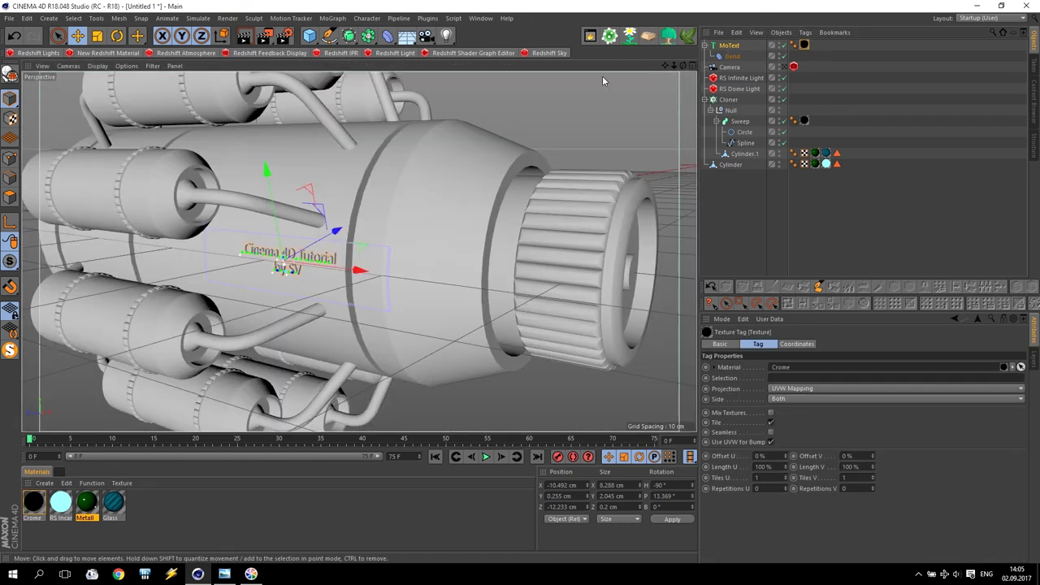
left_click(564, 117)
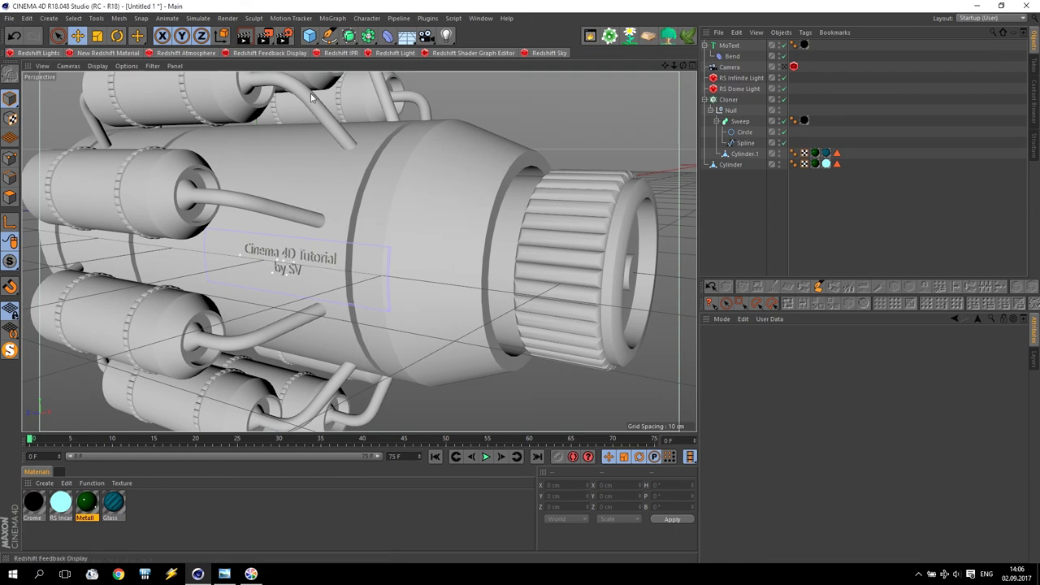
left_click(266, 37)
left_click(633, 110)
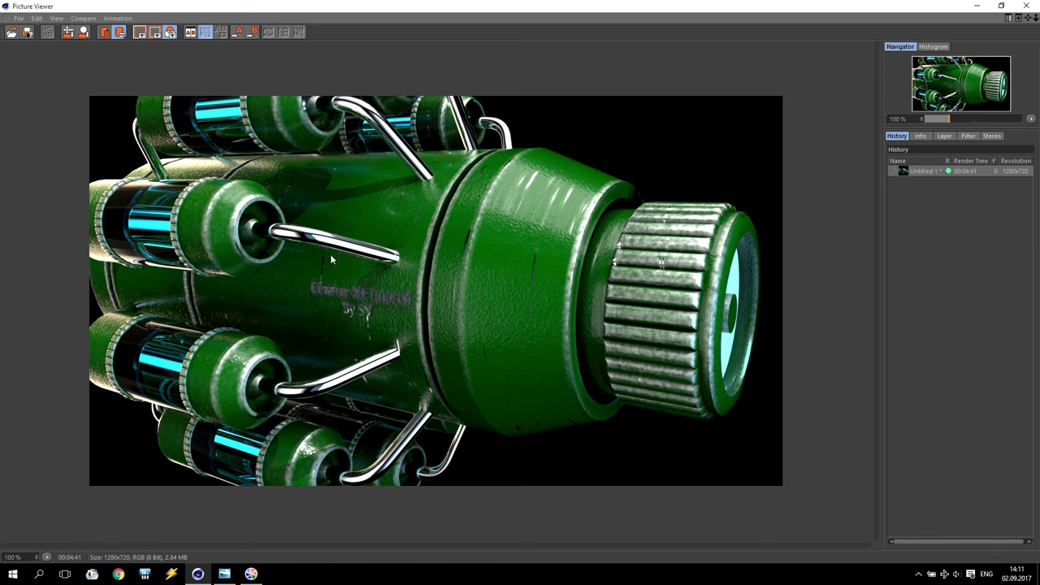
left_click(1026, 6)
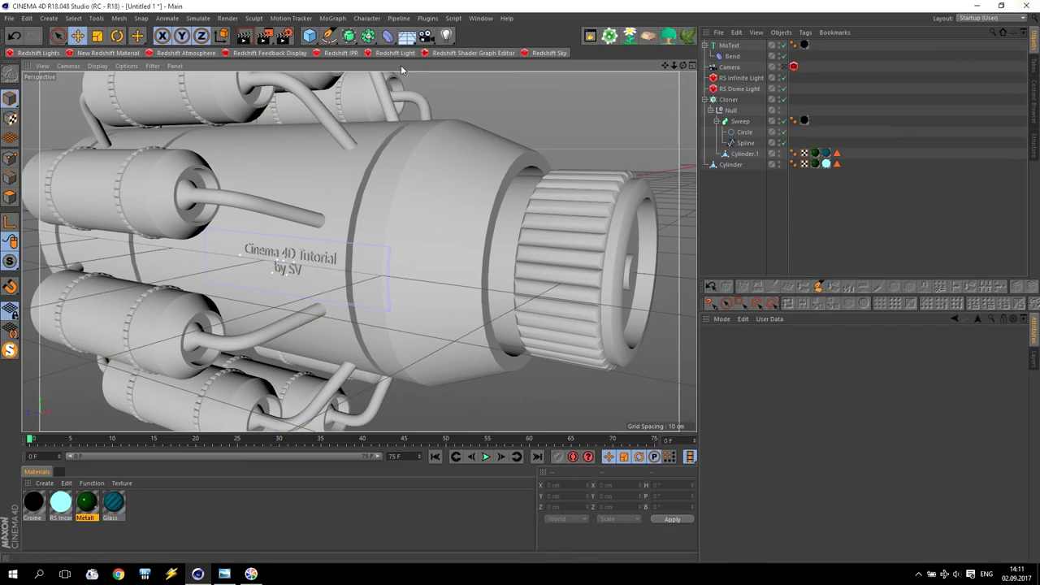
Set the Redshift unified sampling Samples Min and Samples Max to 2 in the render settings
left_click(284, 36)
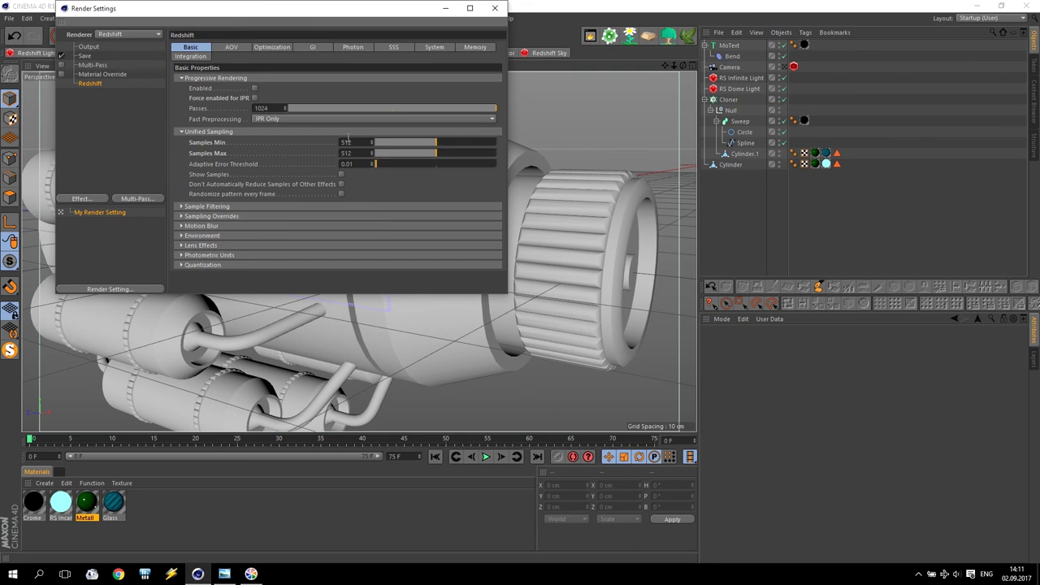
left_click_drag(353, 153, 314, 151)
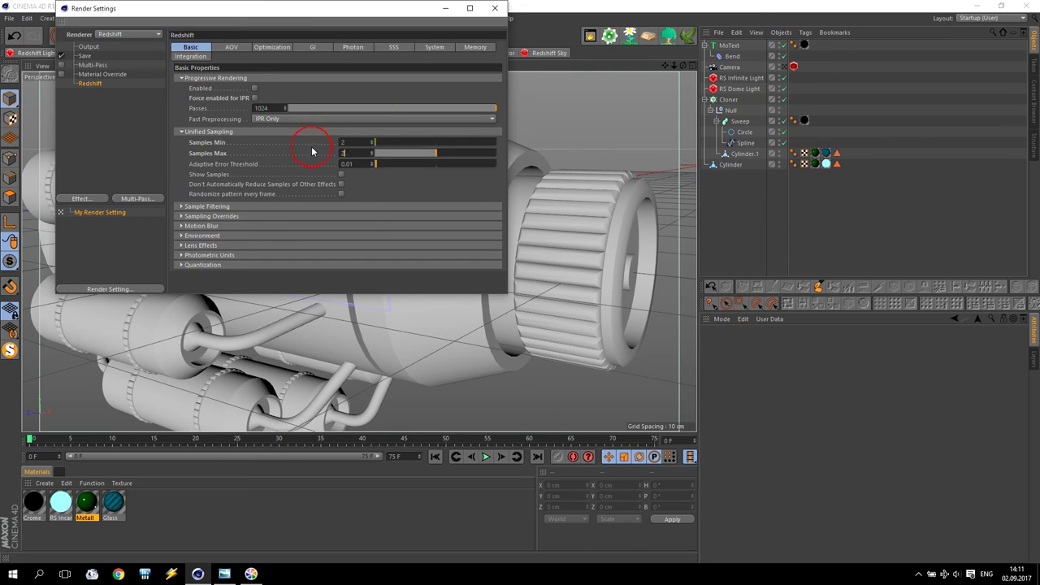
type("2")
key("Return")
left_click(493, 9)
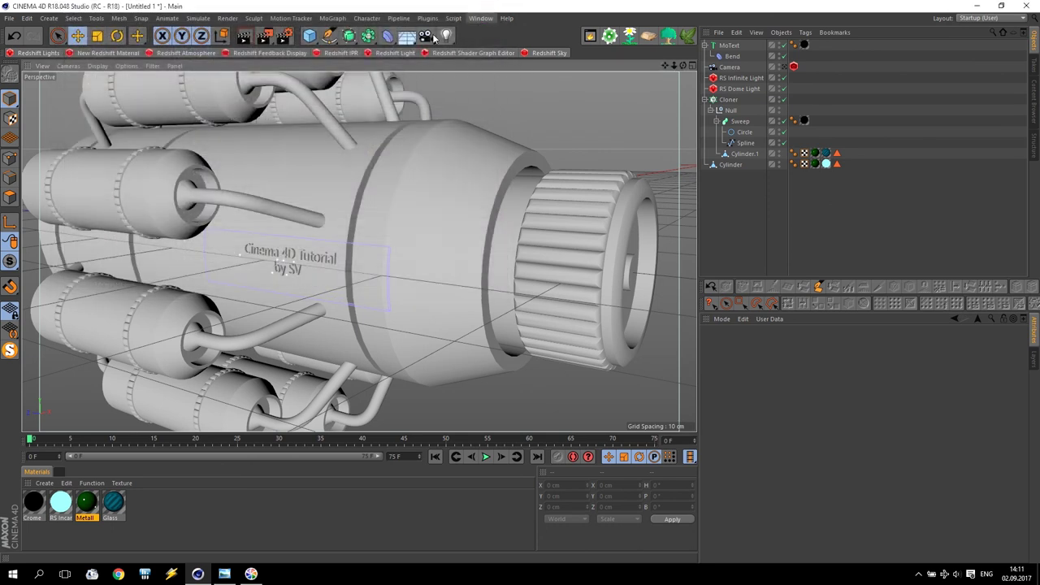
Start a Redshift IPR preview and rotate the RS Infinite Light to change how it lights the engine
left_click(340, 52)
left_click_drag(607, 143, 735, 279)
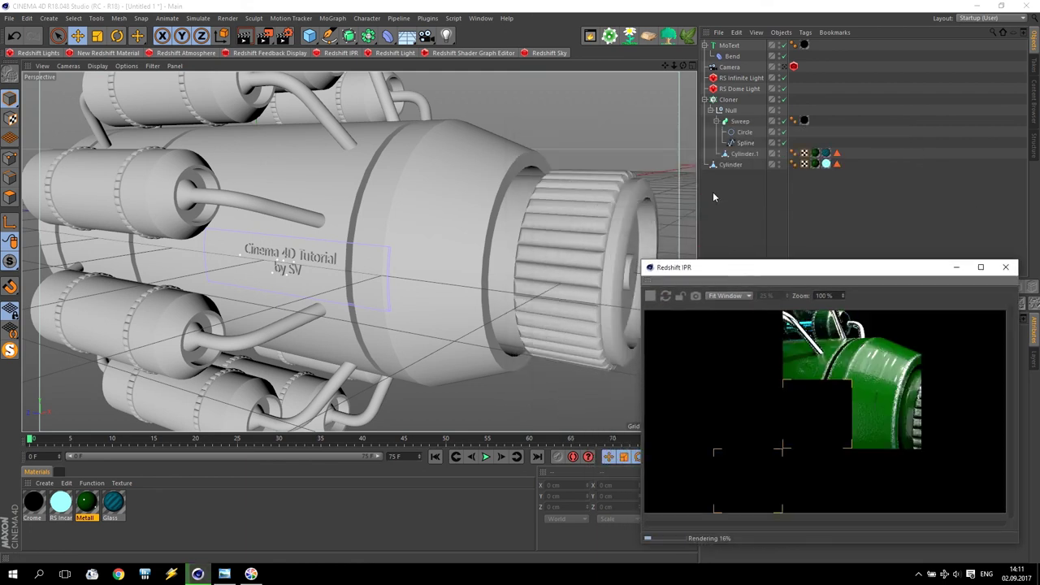
left_click(742, 79)
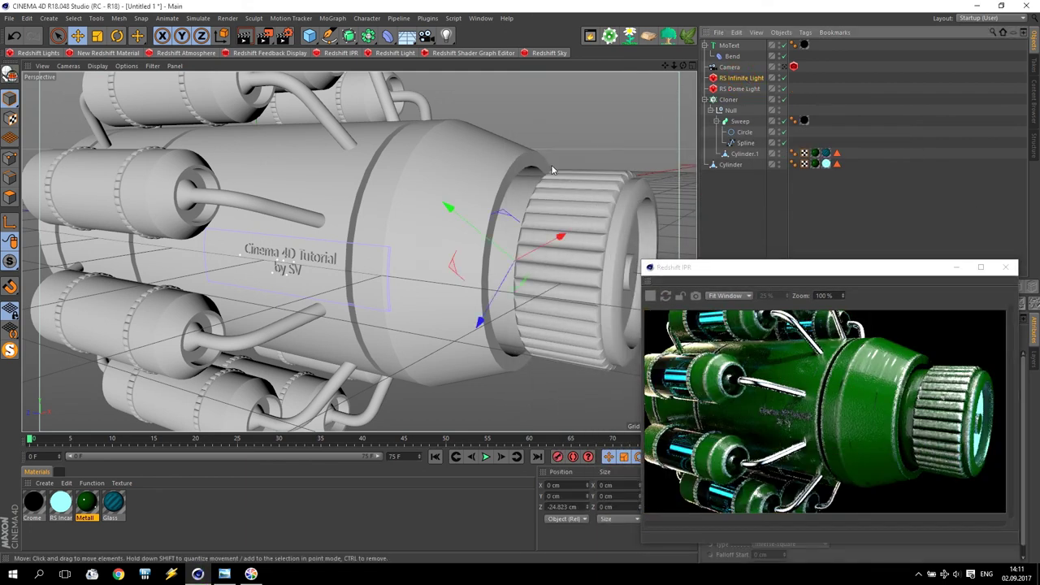
left_click(117, 35)
left_click_drag(539, 244, 499, 241)
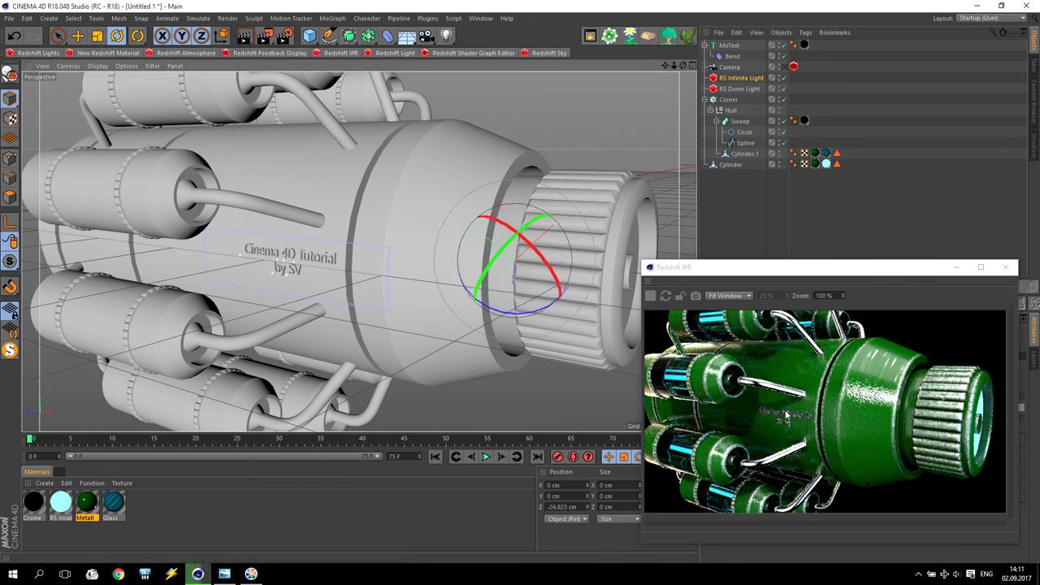
left_click_drag(558, 280, 547, 264)
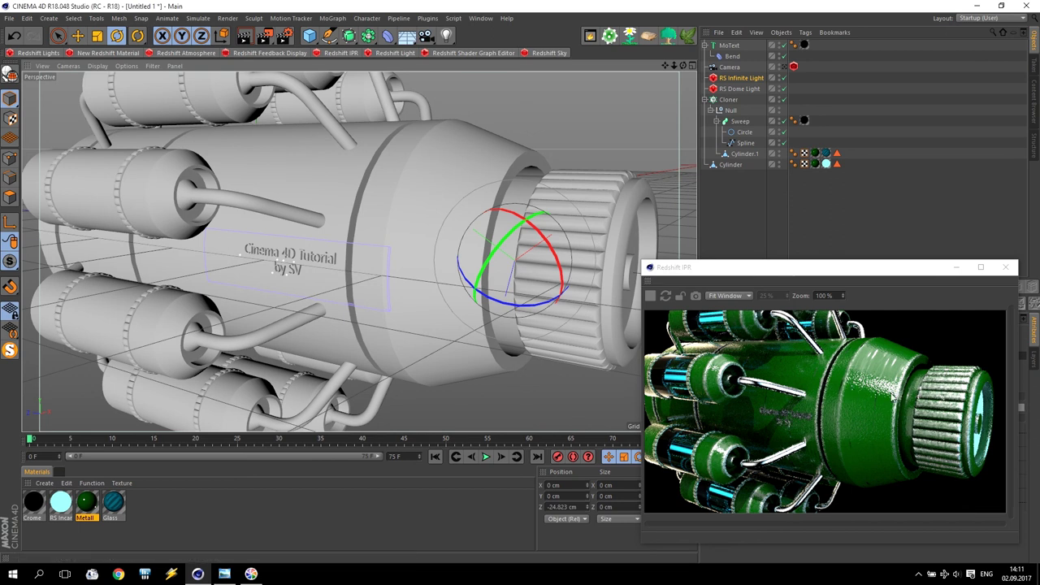
In the Metall shader graph, set the reflection roughness of the RS Material feeding Layer Color 1 to 0.1 and restart the IPR
double_click(88, 502)
left_click_drag(368, 79, 315, 80)
left_click(290, 108)
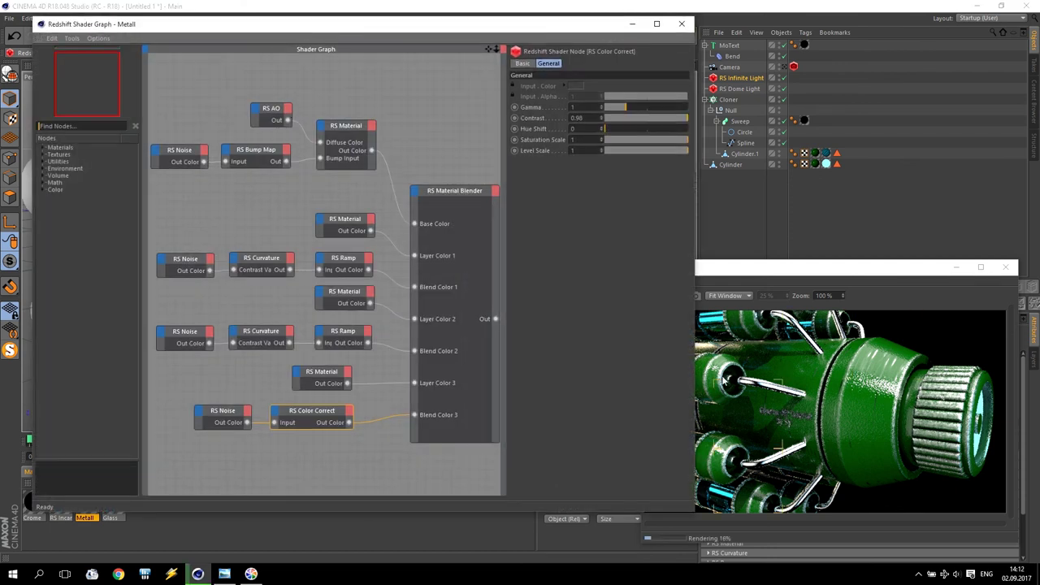
left_click(345, 221)
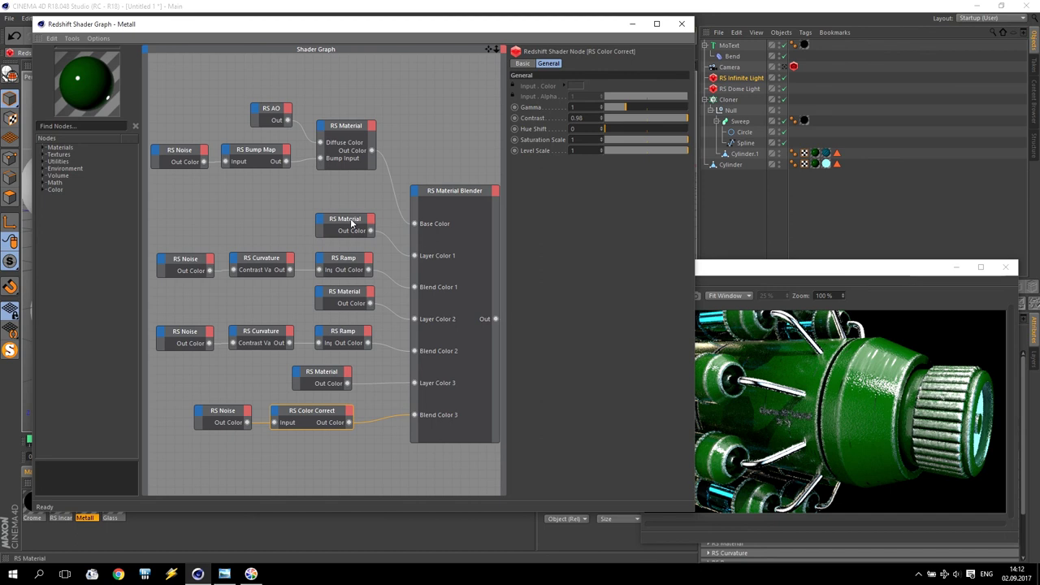
left_click(587, 262)
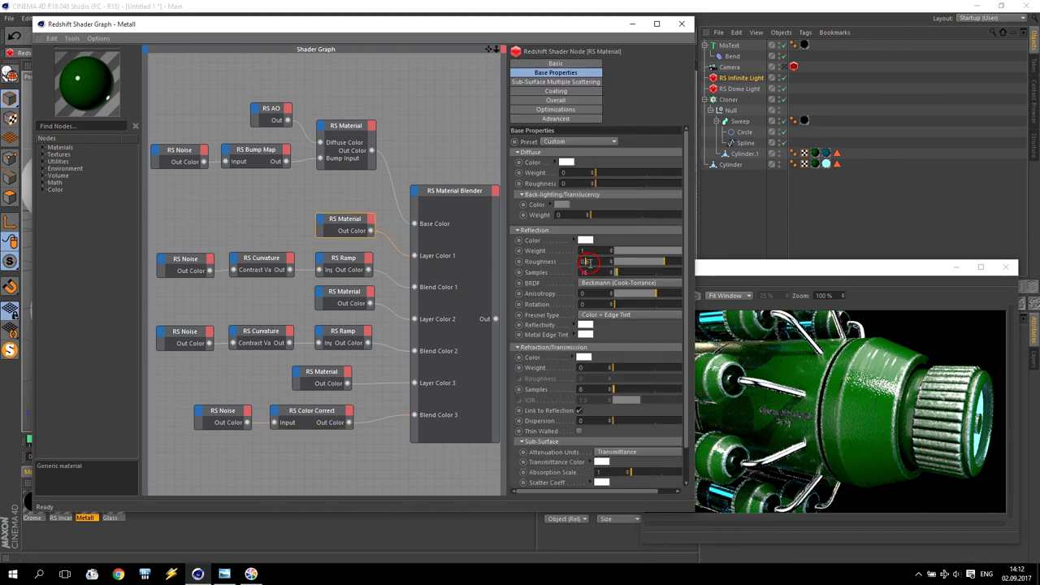
key("Return")
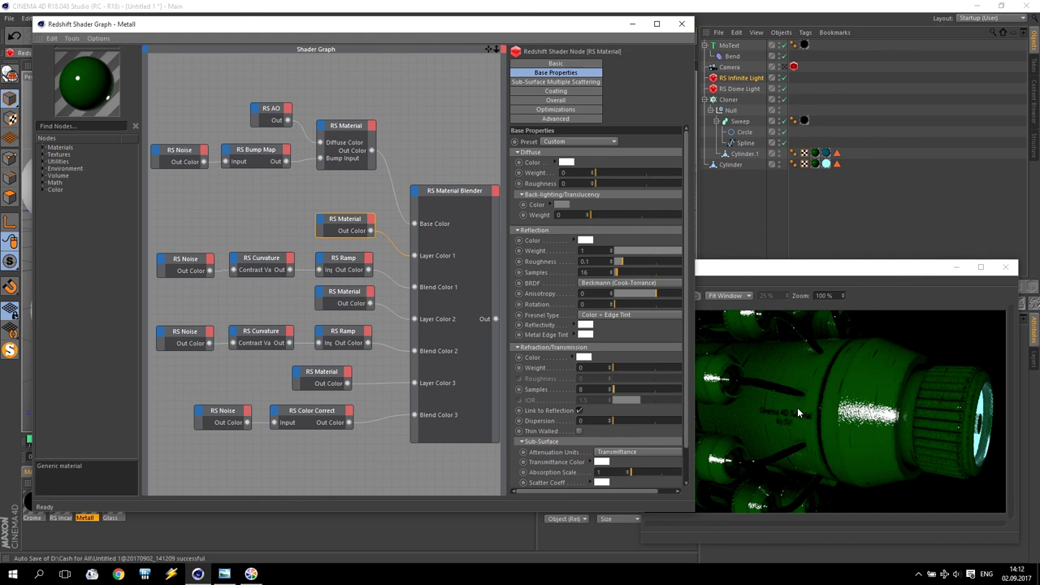
left_click(745, 273)
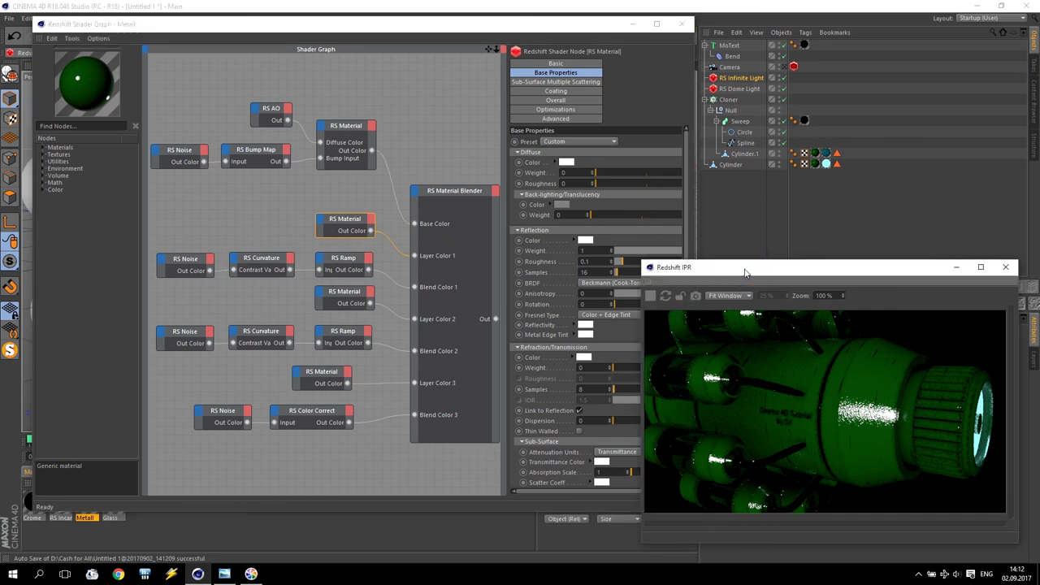
left_click(651, 298)
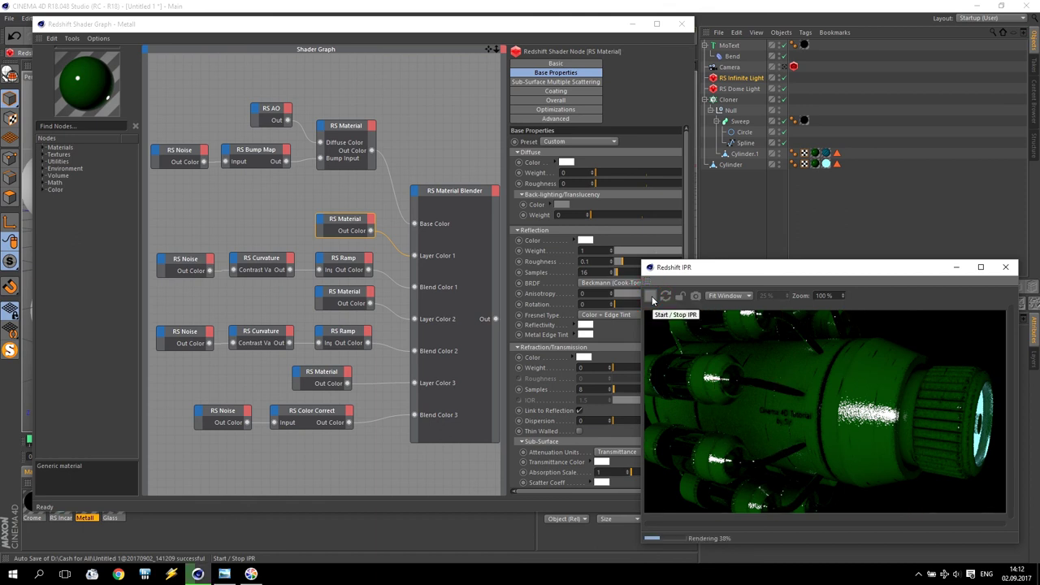
left_click(652, 298)
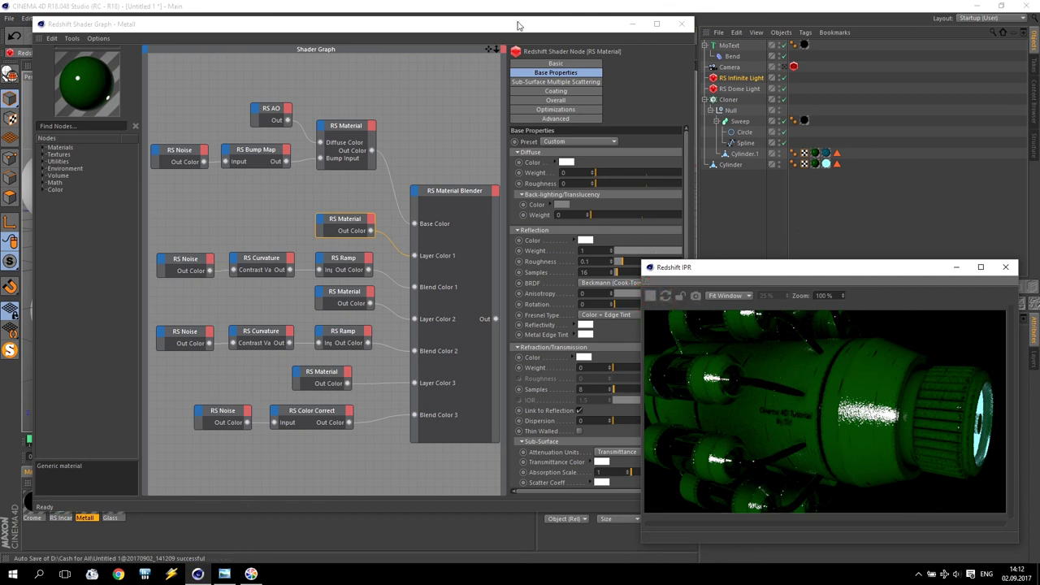
Set the reflection samples of the Layer Color 1 RS Material to 16 and close the shader graph
left_click_drag(519, 25, 470, 9)
left_click(546, 247)
left_click(550, 257)
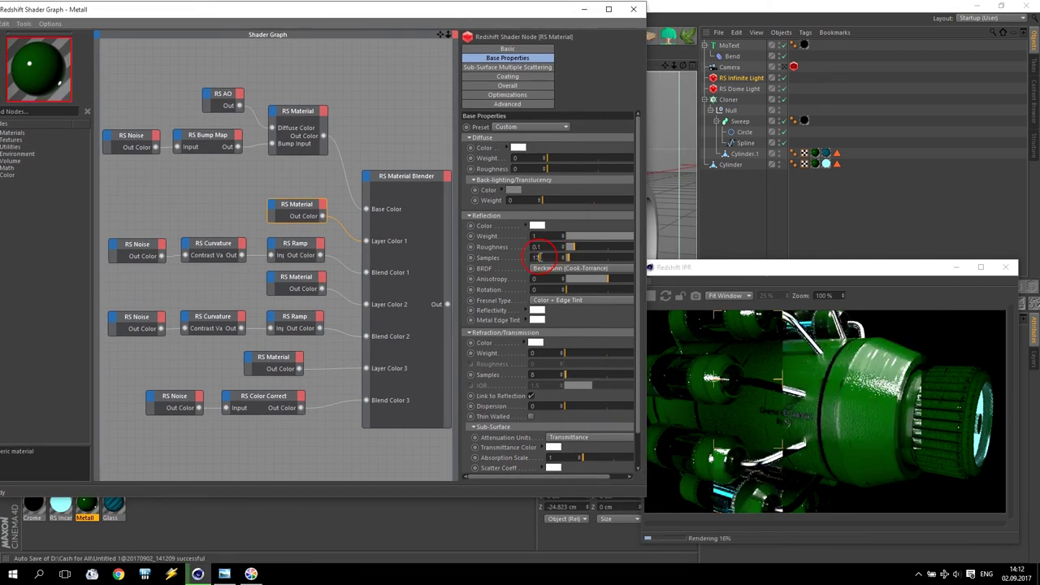
double_click(535, 257)
type("16")
key("Return")
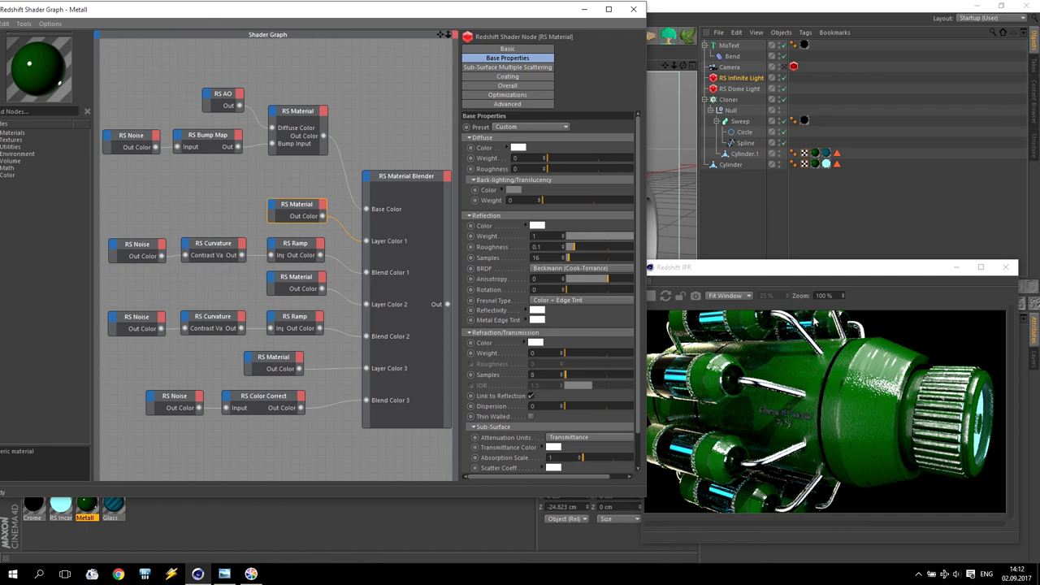
left_click(634, 11)
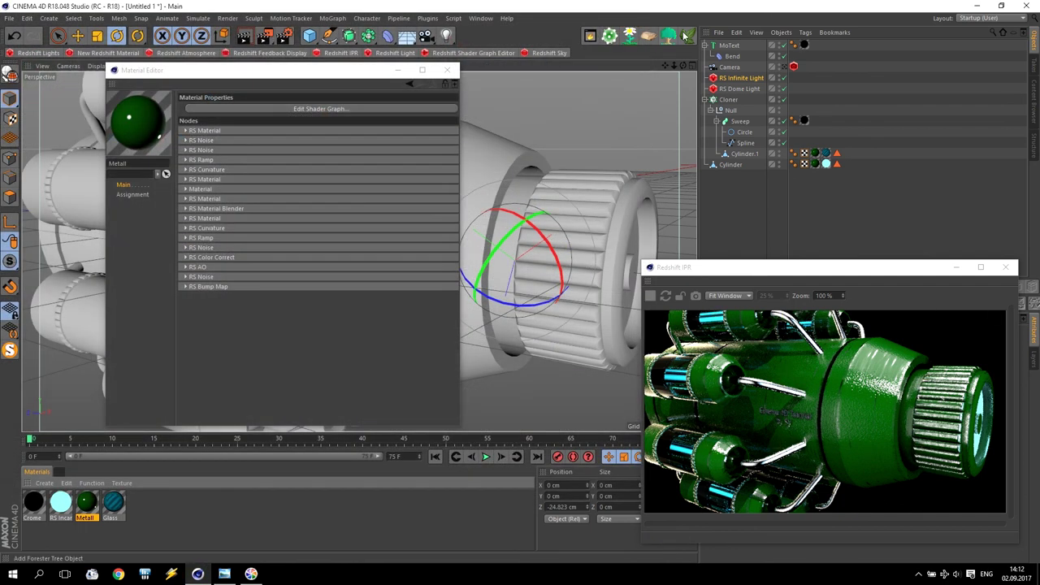
In the front view, move the MoText title with its Bend slightly down along the hull curve and rotate both by about 1°
left_click(446, 70)
middle_click(276, 257)
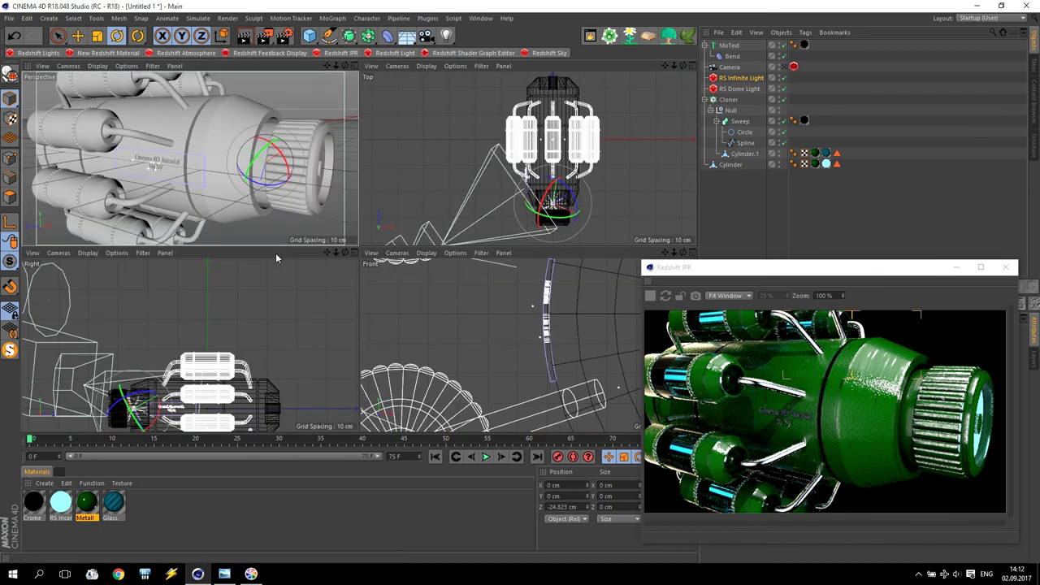
middle_click(537, 336)
scroll(398, 172, "up", 3)
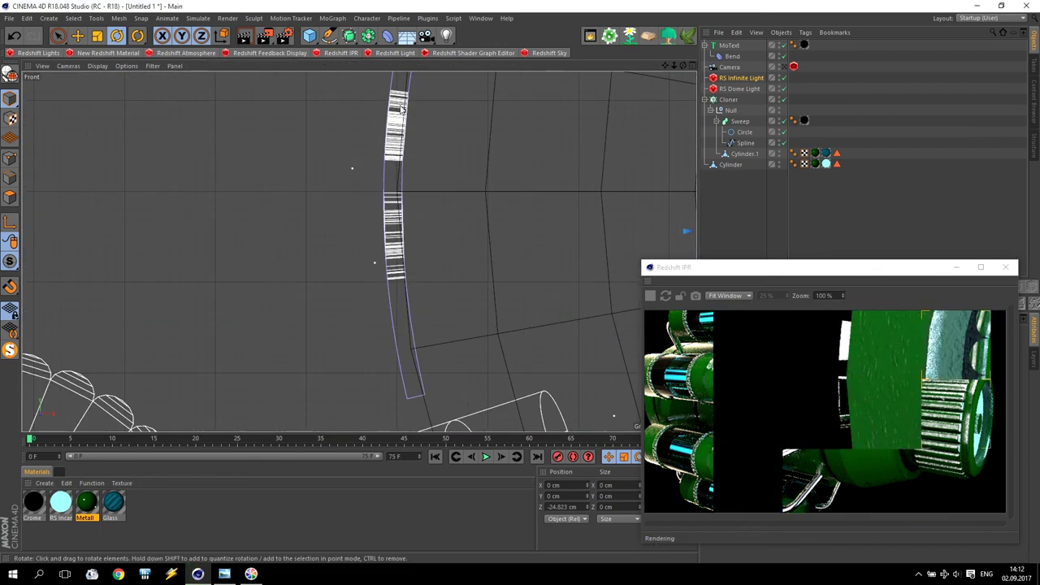
left_click(724, 53)
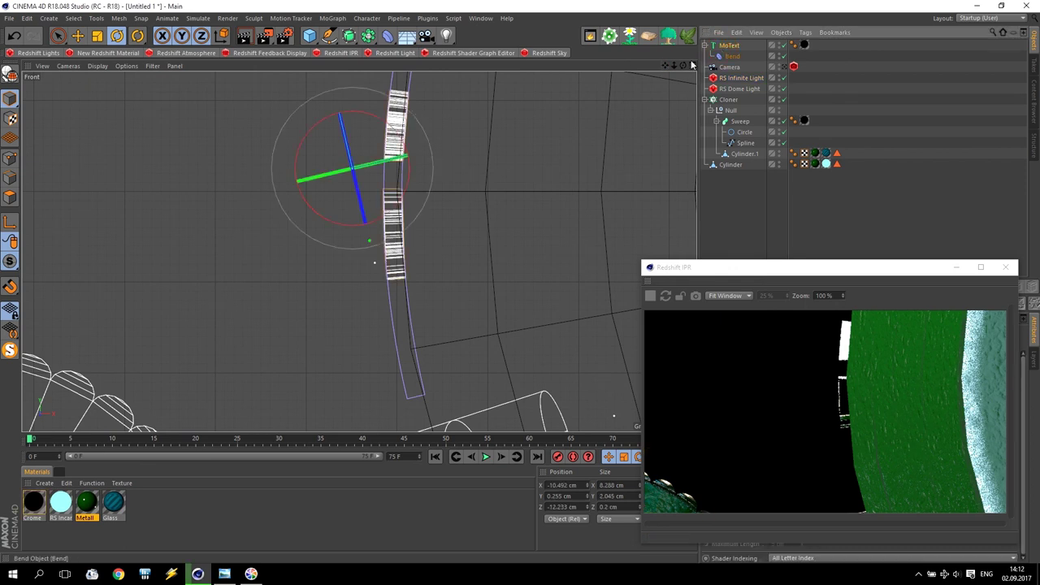
left_click(77, 35)
left_click_drag(397, 117, 378, 137)
left_click(117, 35)
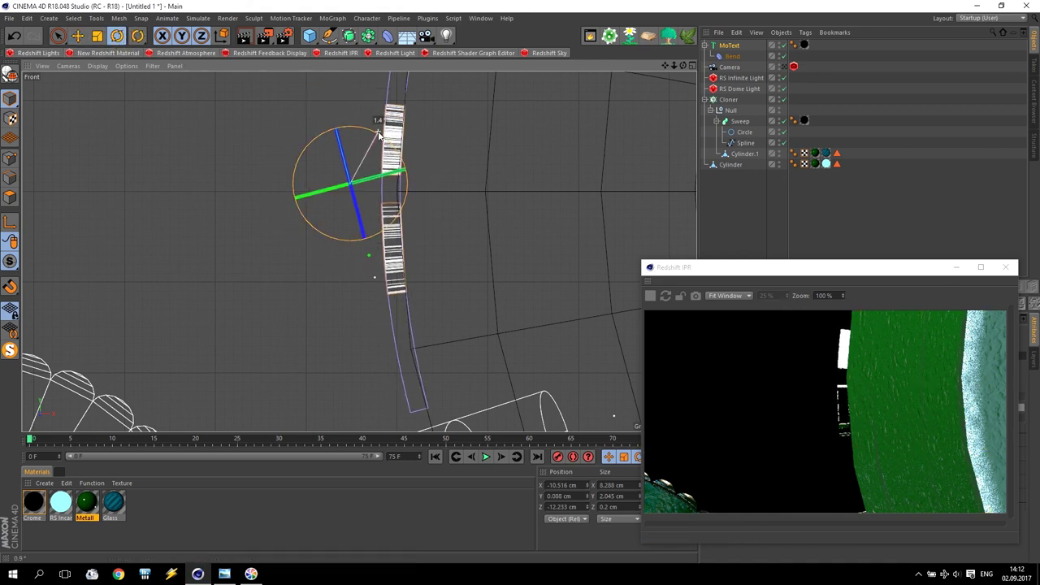
left_click(241, 148)
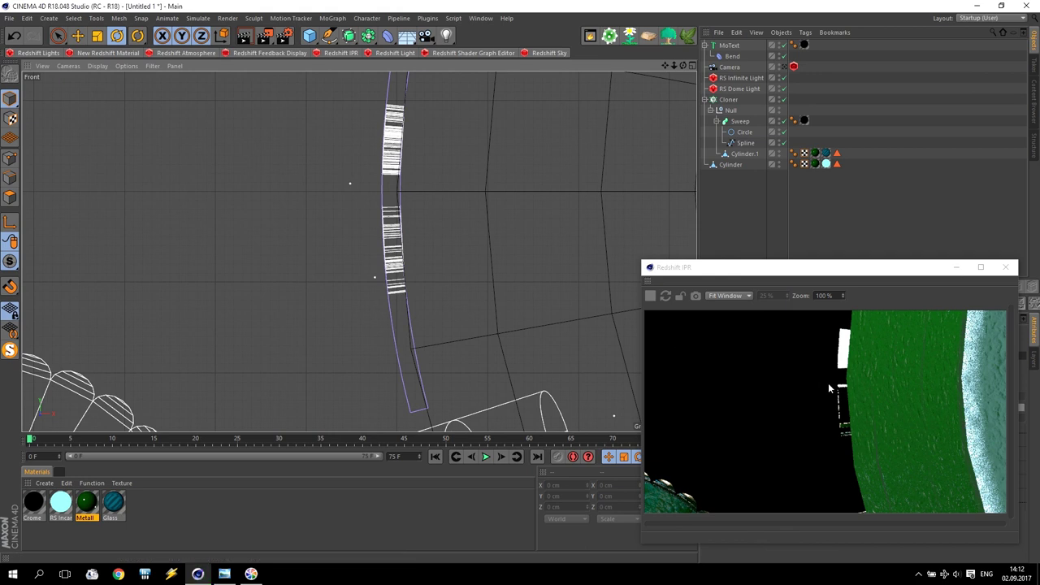
middle_click(504, 280)
middle_click(196, 142)
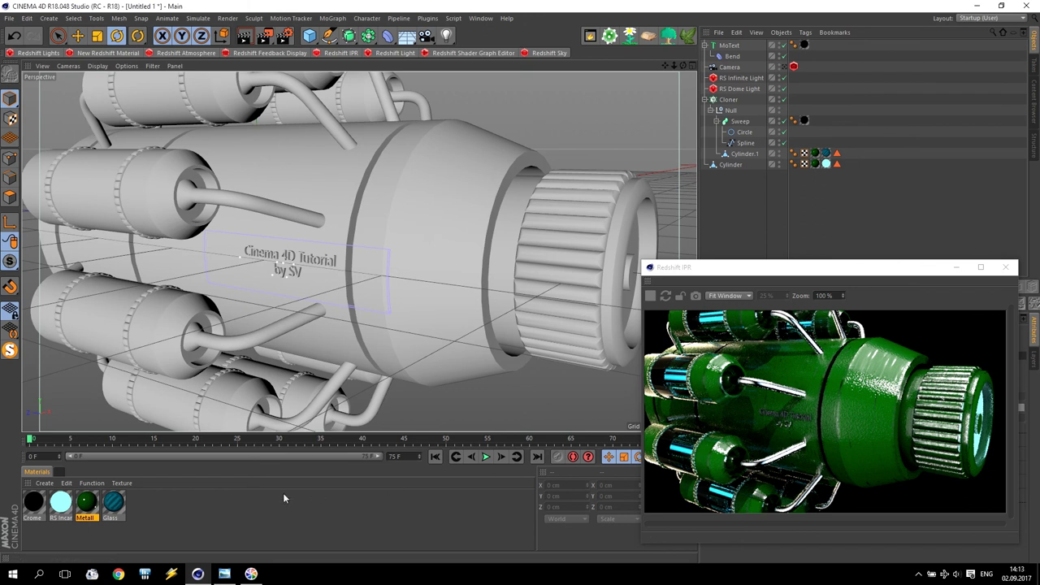
Replace the MoText title's material with the light blue RS Incandescent material and close the IPR preview
left_click_drag(60, 507, 804, 45)
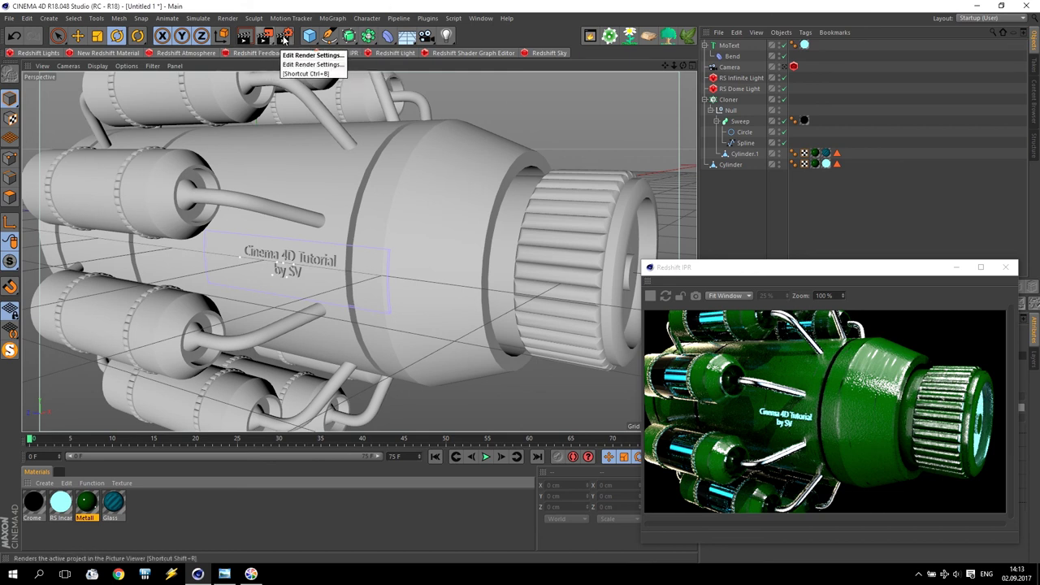
left_click(592, 42)
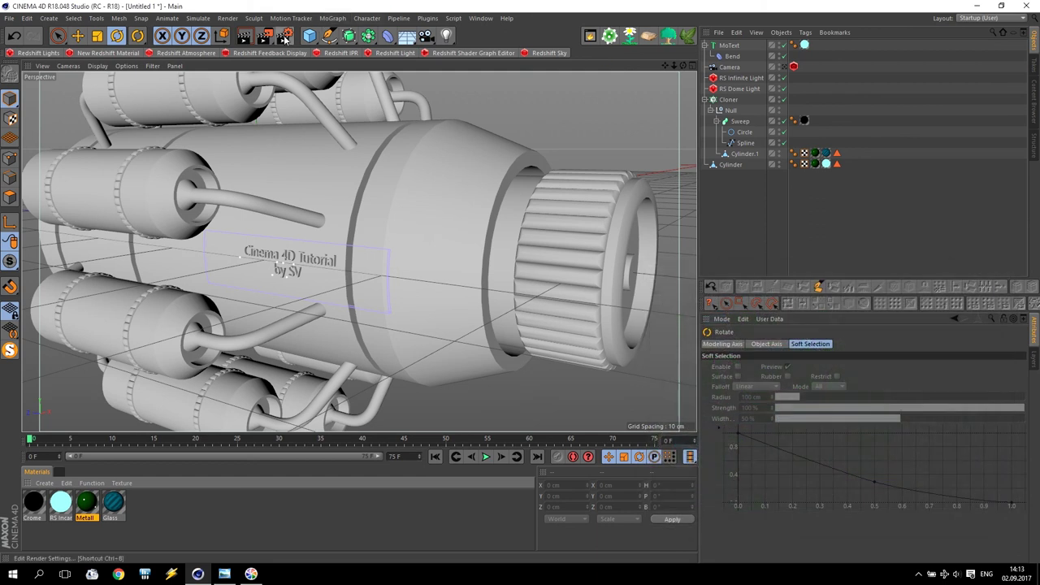
Set the Redshift unified sampling Samples Max to 512 and render the frame to the Picture Viewer
left_click(283, 35)
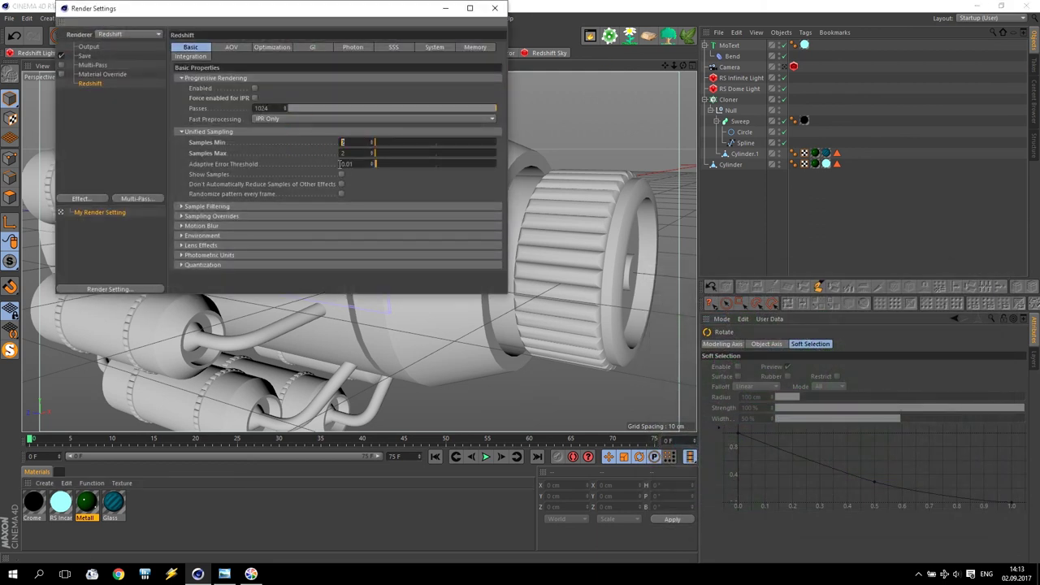
key("Return")
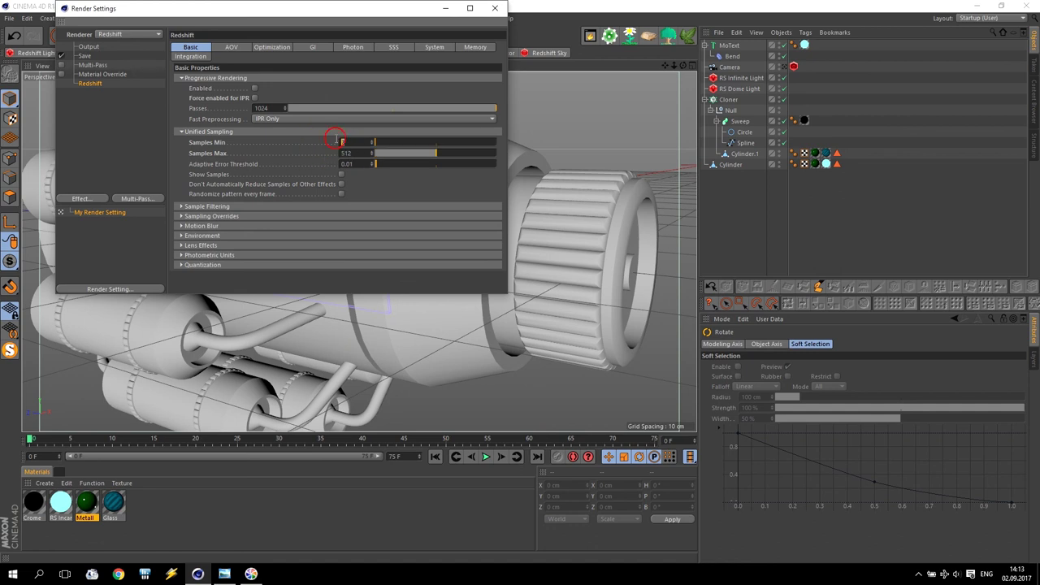
left_click(88, 46)
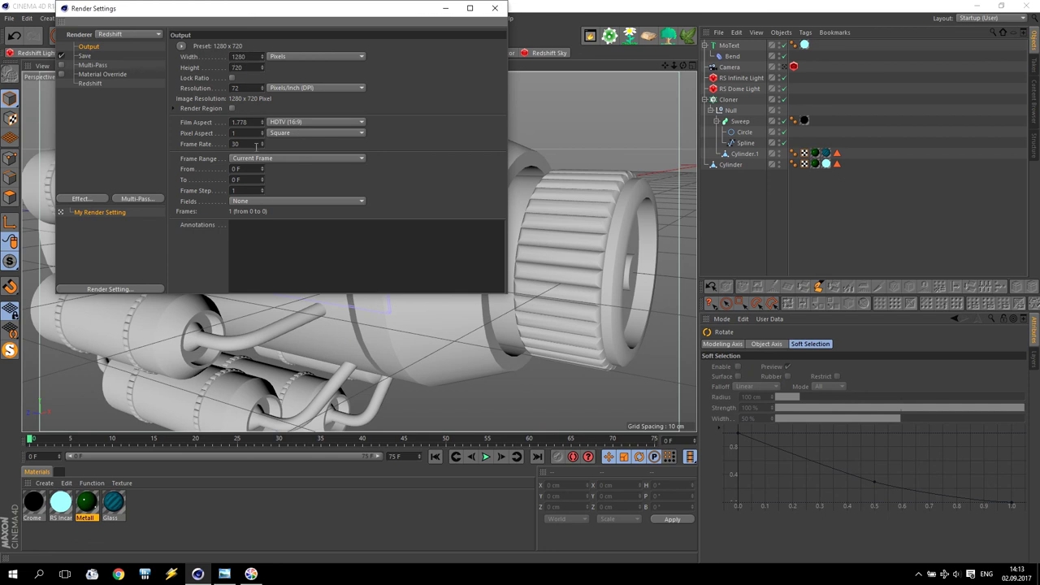
left_click(495, 8)
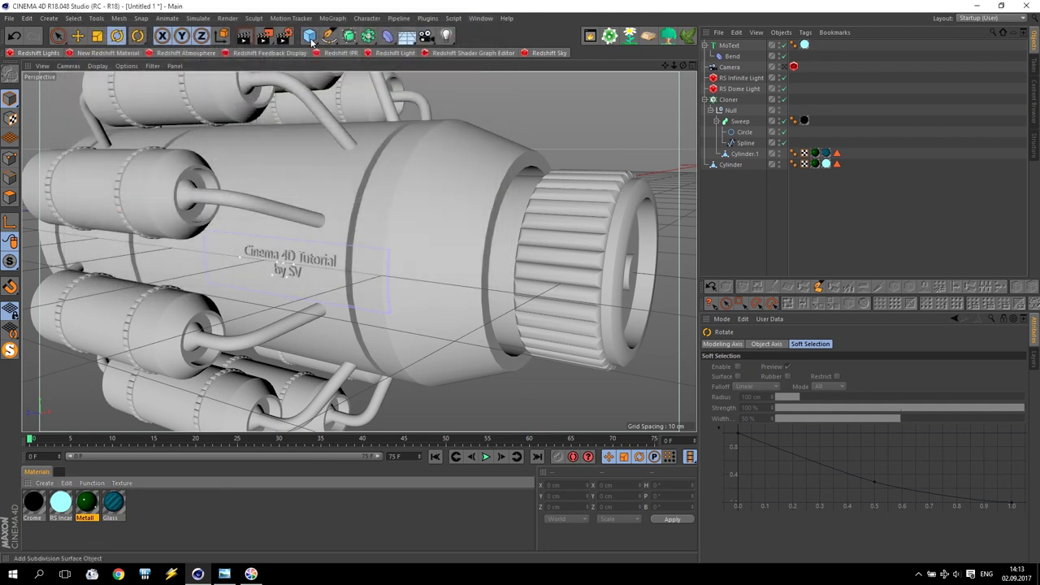
left_click(268, 34)
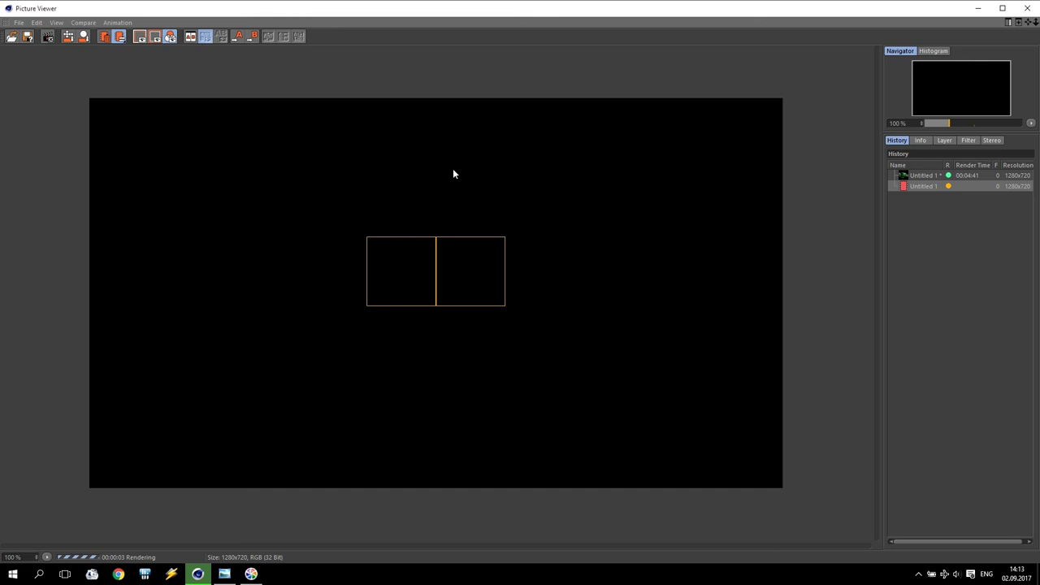
Compare the new render with the previous one in the render history, checking the title text, reflections and metal surface
left_click(919, 175)
left_click(921, 186)
left_click(924, 176)
left_click(924, 186)
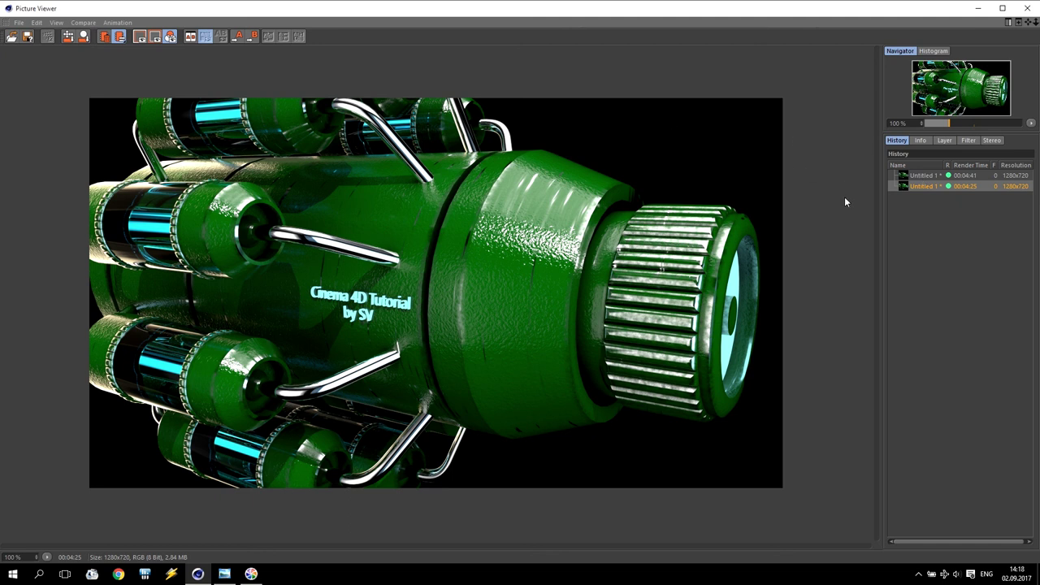
left_click(951, 176)
left_click(963, 186)
left_click(960, 177)
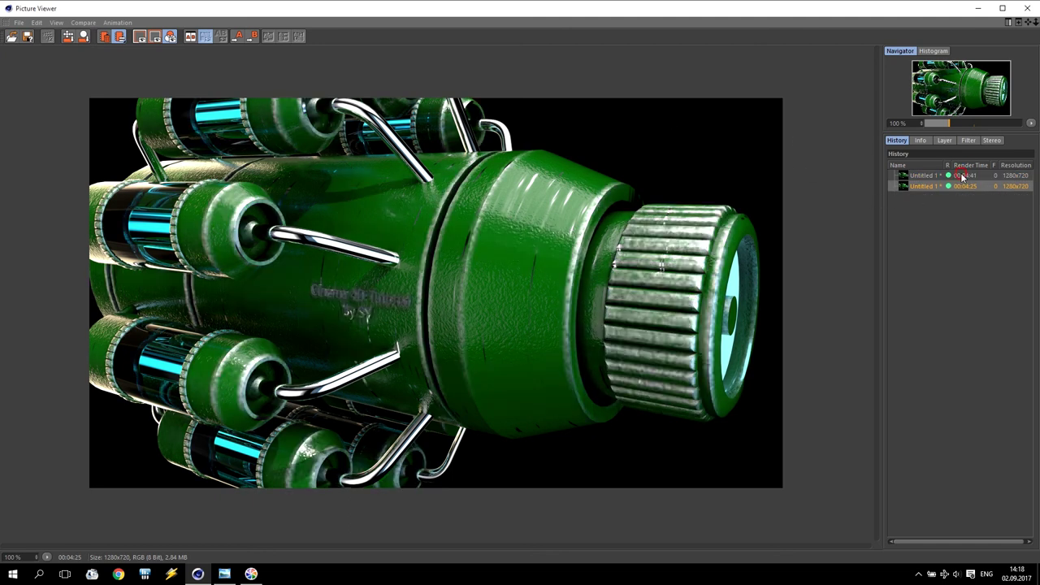
left_click(926, 187)
left_click(927, 176)
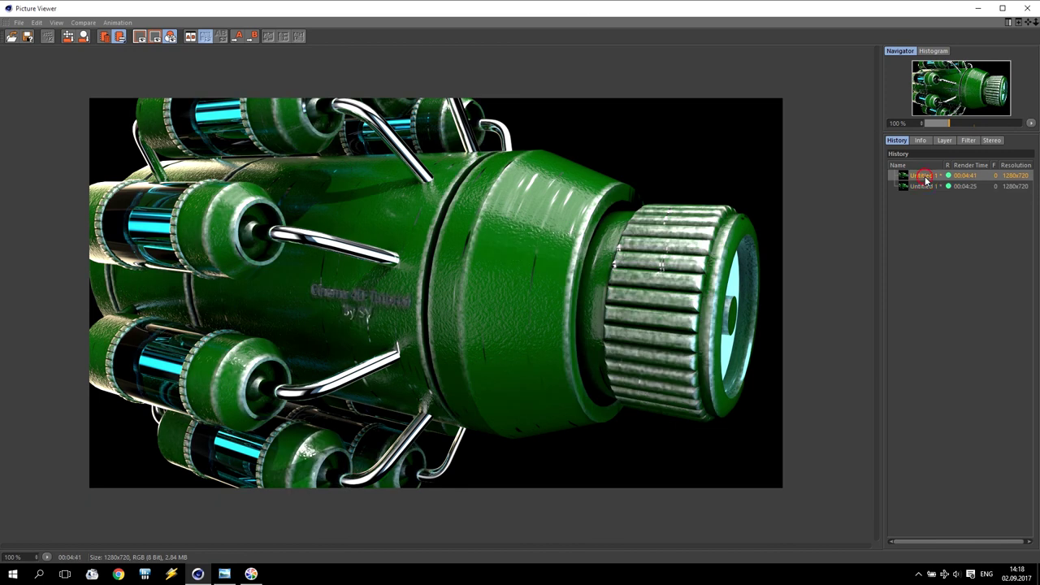
left_click(927, 186)
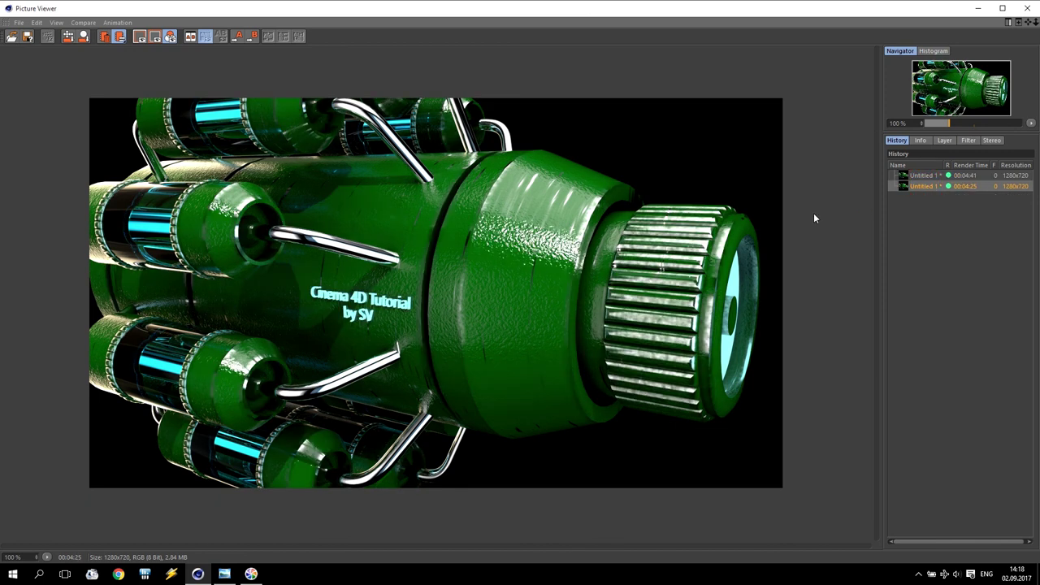
left_click(922, 176)
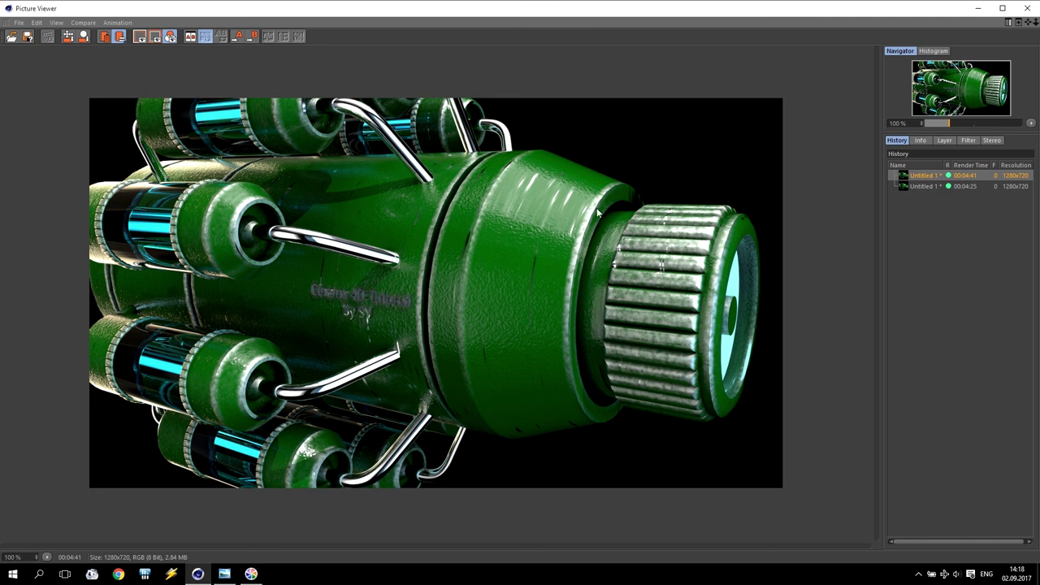
left_click(921, 187)
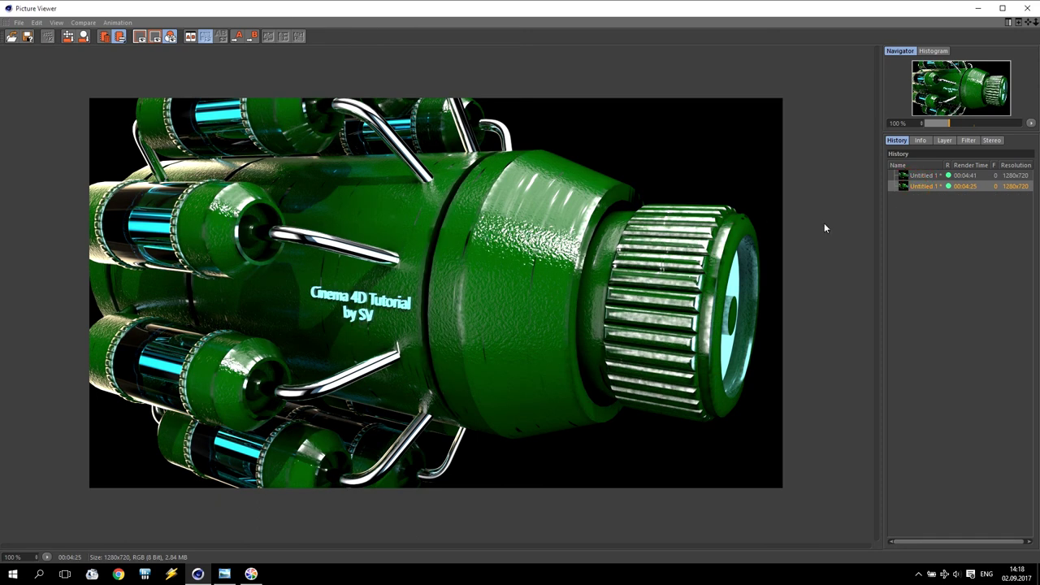
left_click(919, 176)
left_click(921, 187)
left_click(920, 177)
left_click(922, 187)
left_click(921, 177)
left_click(921, 186)
left_click(921, 175)
left_click(922, 186)
left_click(921, 175)
left_click(921, 187)
left_click(1027, 8)
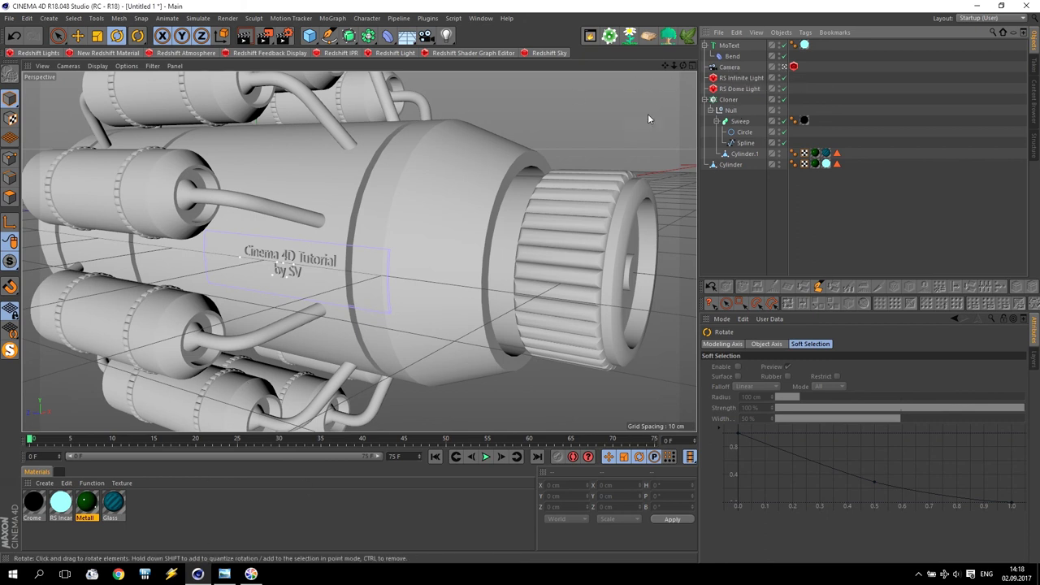
Enable bokeh on the Redshift Camera tag and replace the MoText title's material with Crome
left_click(793, 66)
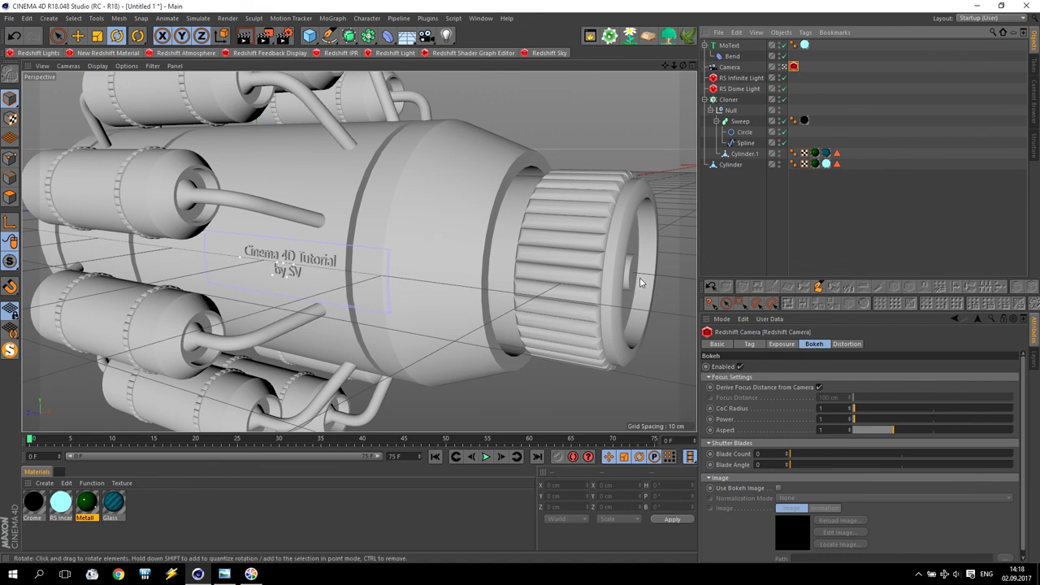
left_click_drag(28, 501, 805, 44)
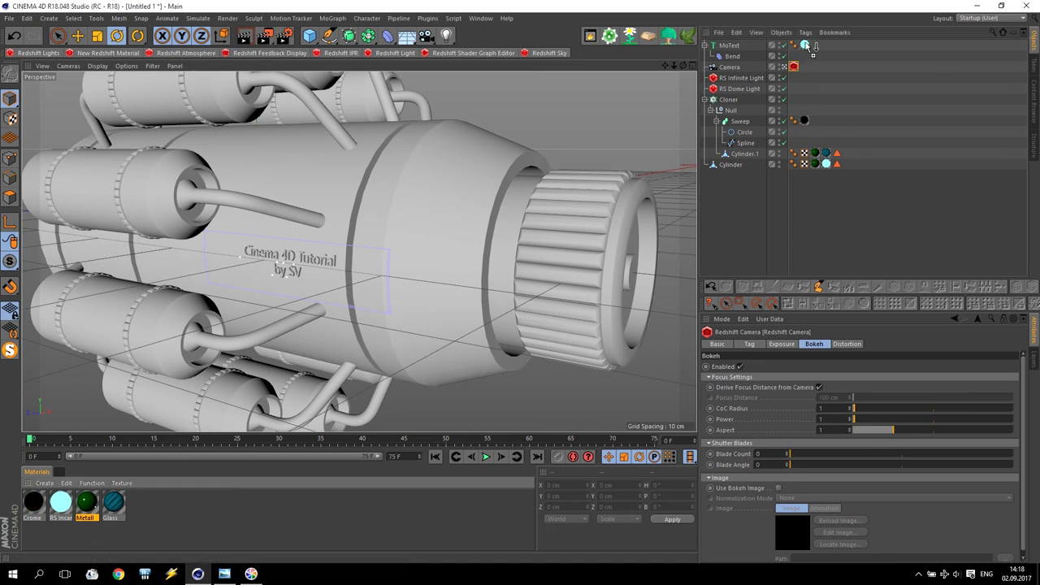
Render the frame to the Picture Viewer and compare the depth-of-field result with the two earlier renders
left_click(265, 36)
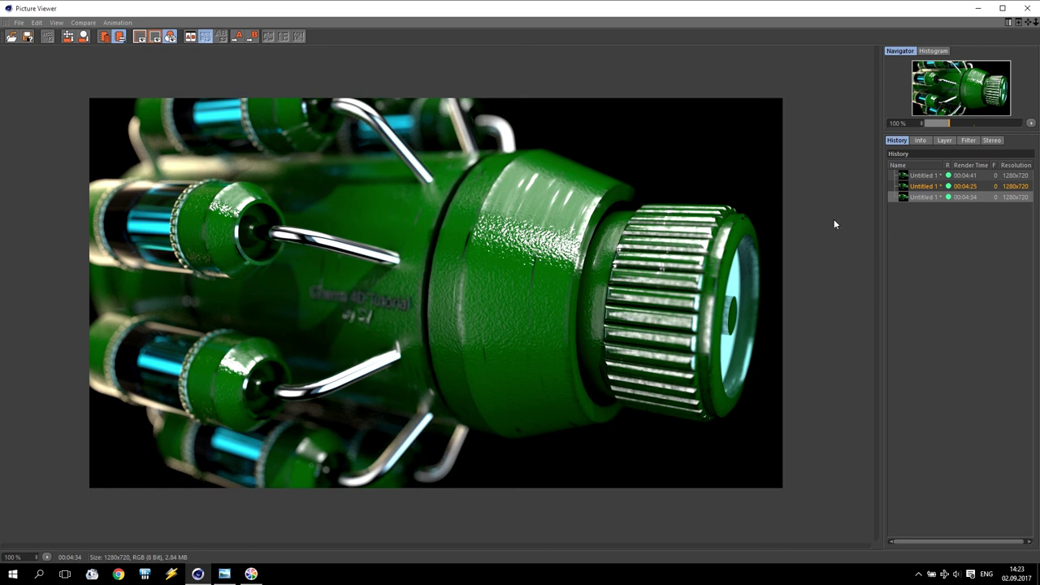
left_click(930, 178)
left_click(931, 186)
left_click(929, 176)
left_click(924, 186)
left_click(925, 178)
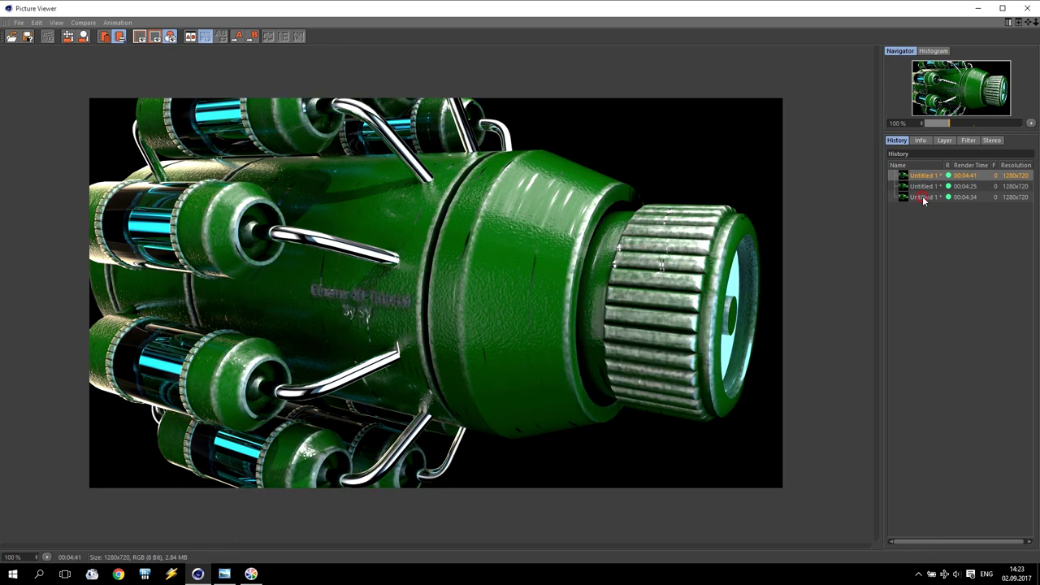
left_click(924, 198)
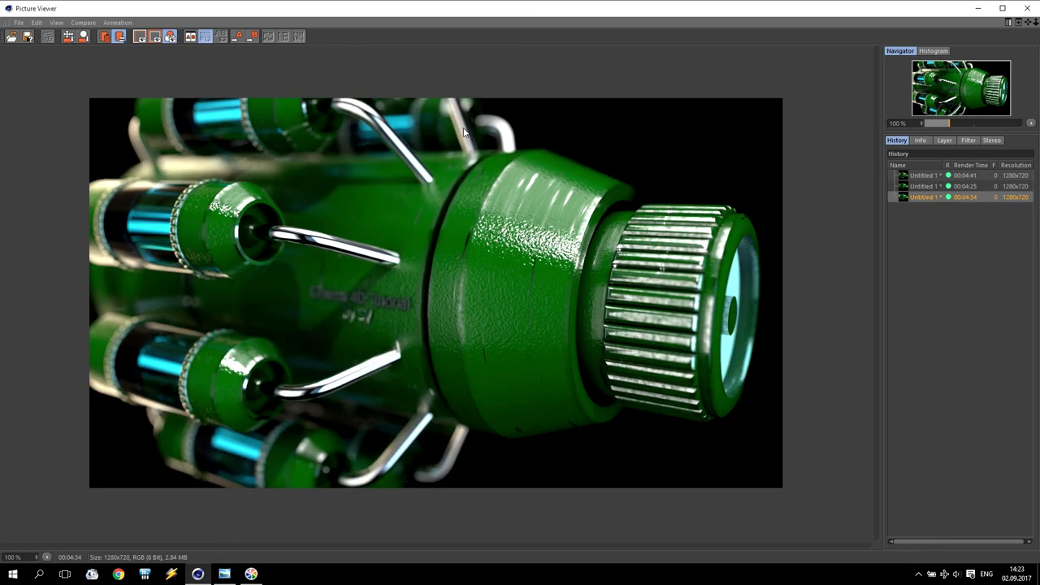